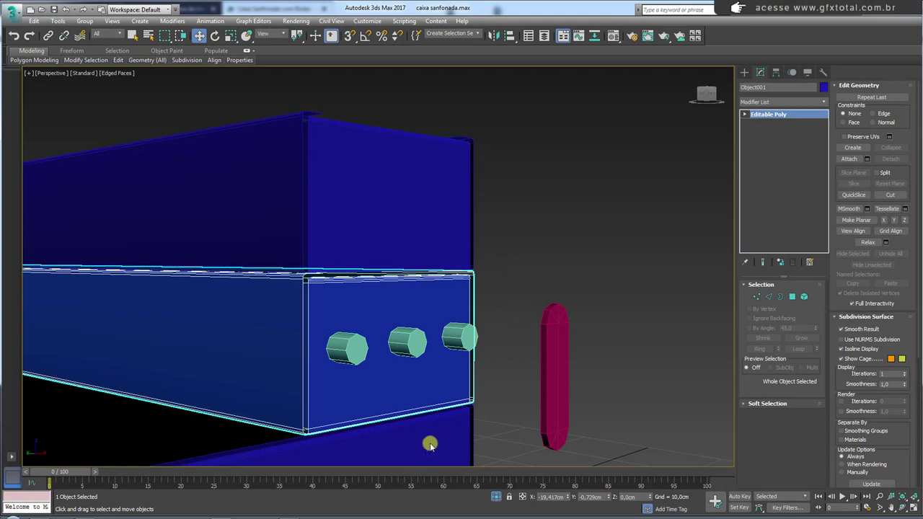
# Step: Align the row of pin cylinders to the tray box in height only
pyautogui.click(358, 351)
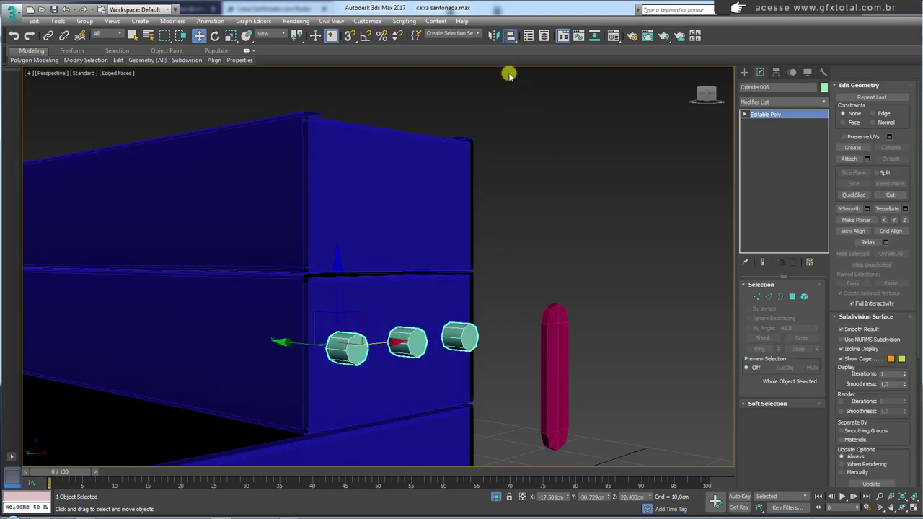
pyautogui.hotkey('alt', 'a')
pyautogui.click(381, 302)
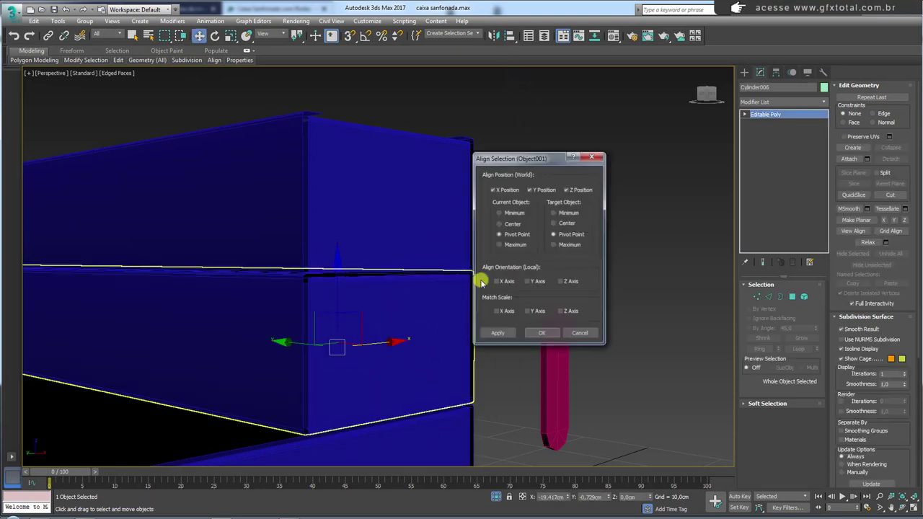
pyautogui.click(555, 224)
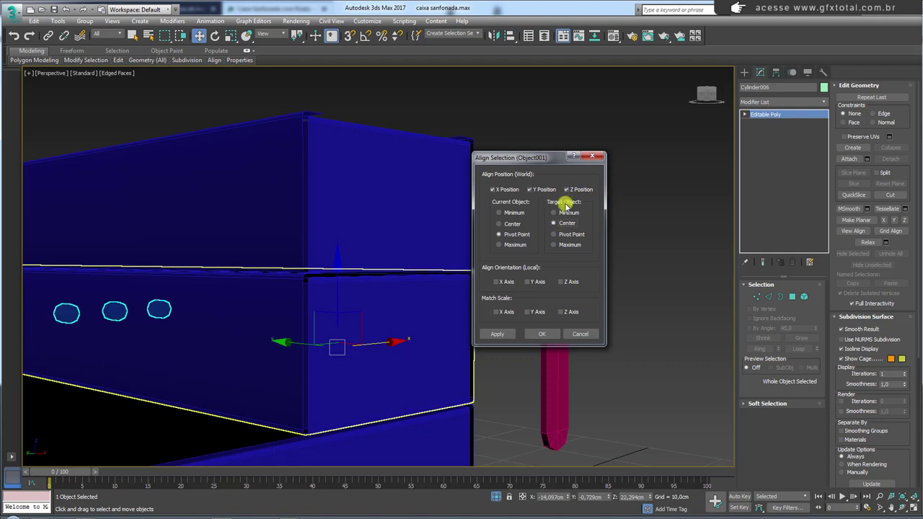
pyautogui.click(506, 190)
pyautogui.click(542, 189)
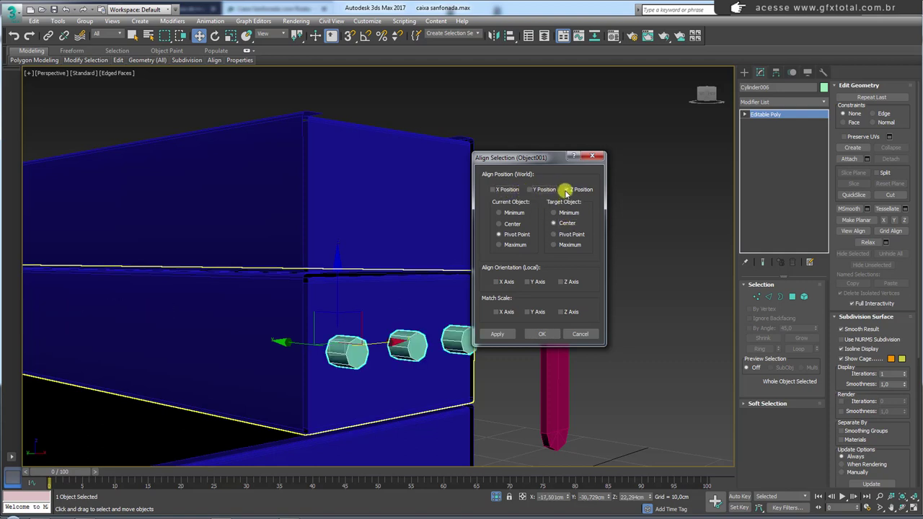
pyautogui.click(576, 189)
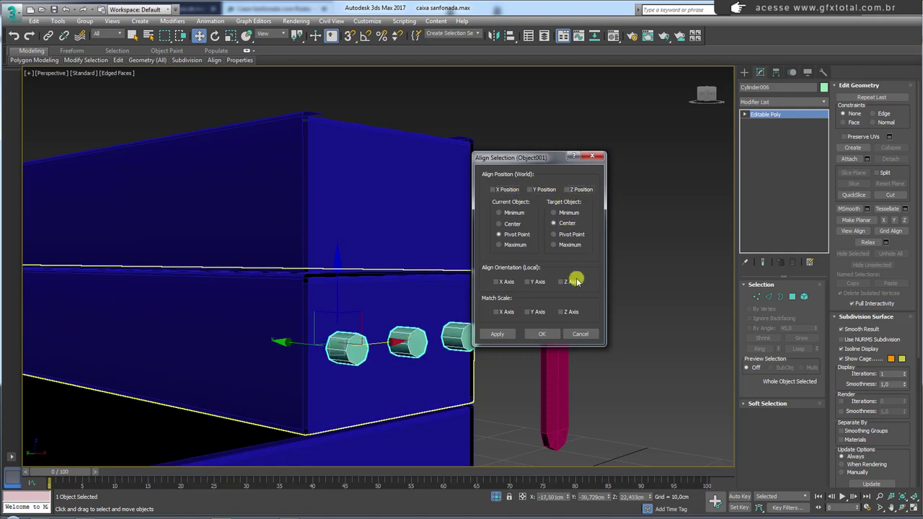
pyautogui.click(504, 191)
pyautogui.click(539, 189)
pyautogui.click(577, 190)
pyautogui.click(577, 189)
pyautogui.click(577, 190)
pyautogui.click(576, 190)
pyautogui.click(576, 189)
pyautogui.click(576, 190)
pyautogui.click(544, 334)
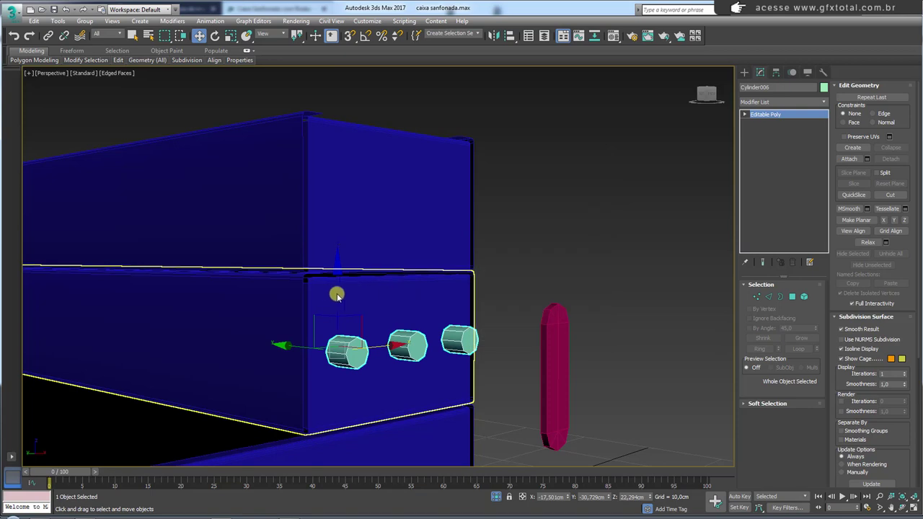
# Step: Copy the pin row upward and align the copy to the top tray
pyautogui.keyDown('shift'); pyautogui.moveTo(336, 293); pyautogui.dragTo(339, 227); pyautogui.keyUp('shift')
pyautogui.click(463, 306)
pyautogui.hotkey('alt', 'a')
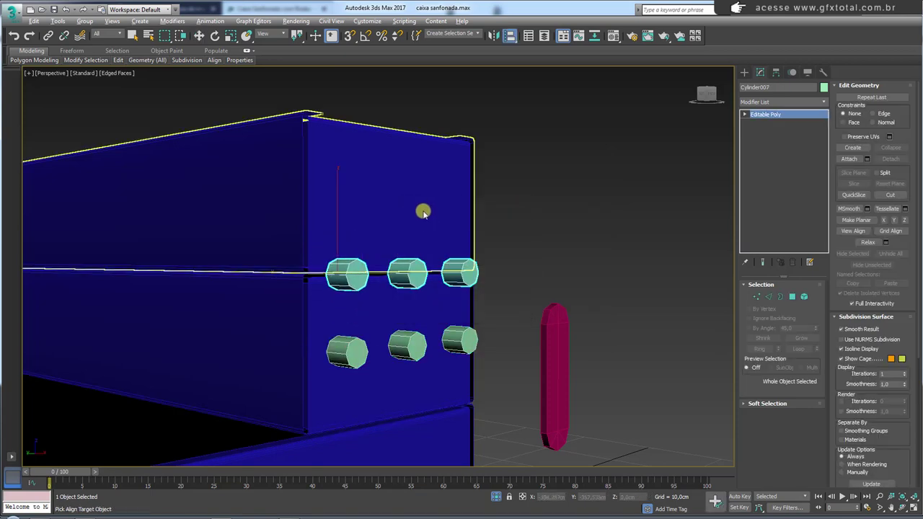
pyautogui.click(423, 209)
pyautogui.click(545, 334)
pyautogui.scroll(-5, 476, 289)
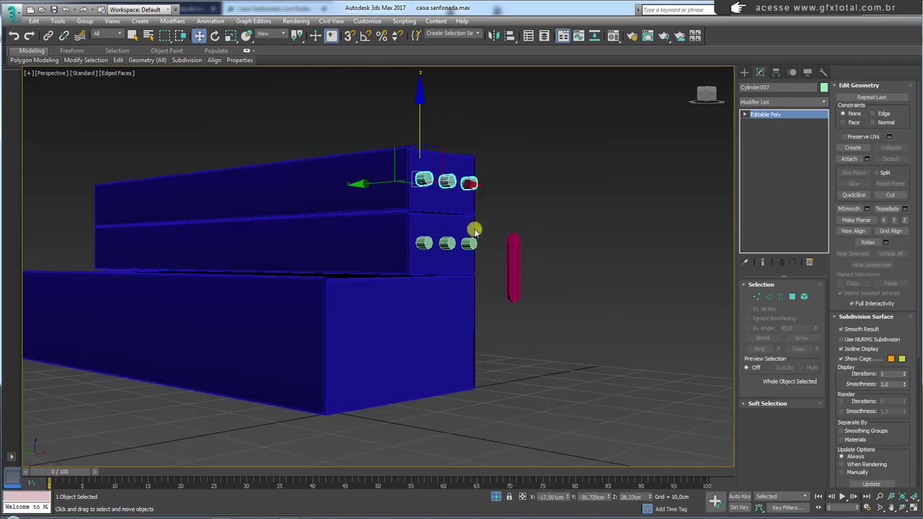
# Step: Copy both pin rows down by one tray onto the lower trays
pyautogui.keyDown('ctrl'); pyautogui.click(447, 243); pyautogui.keyUp('ctrl')
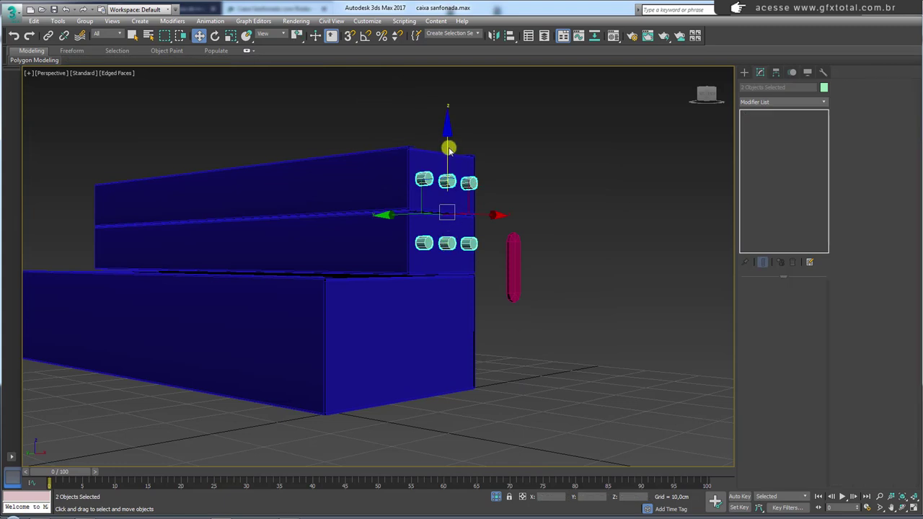
pyautogui.keyDown('shift'); pyautogui.moveTo(447, 149); pyautogui.dragTo(446, 208); pyautogui.keyUp('shift')
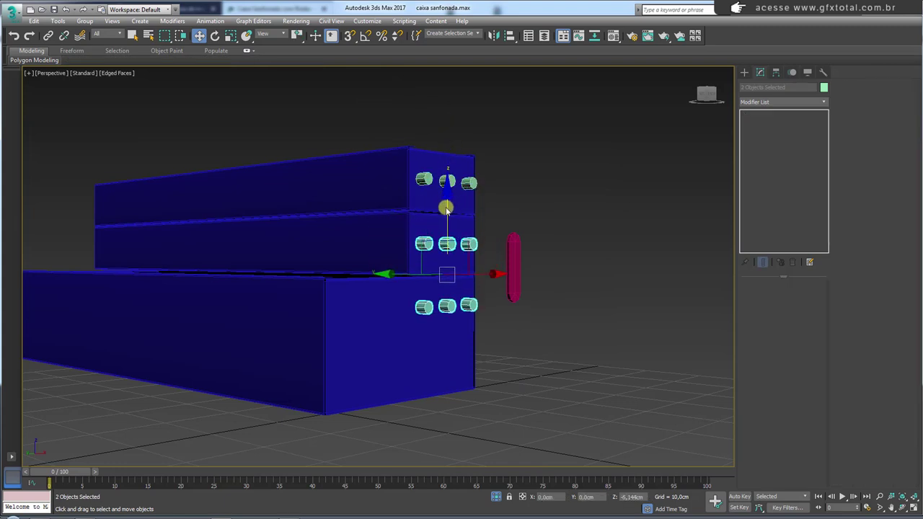
pyautogui.keyDown('shift'); pyautogui.moveTo(446, 208); pyautogui.dragTo(455, 207); pyautogui.keyUp('shift')
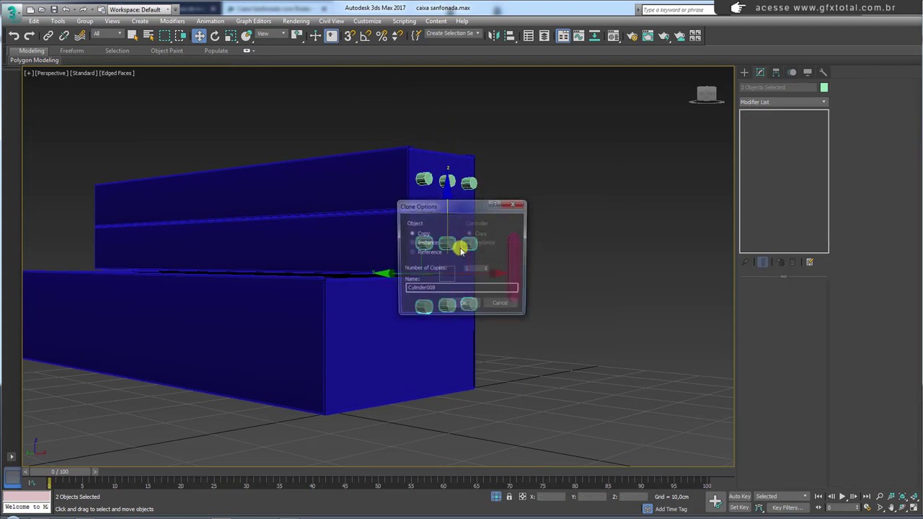
pyautogui.click(462, 305)
pyautogui.scroll(5, 445, 263)
pyautogui.scroll(3, 445, 243)
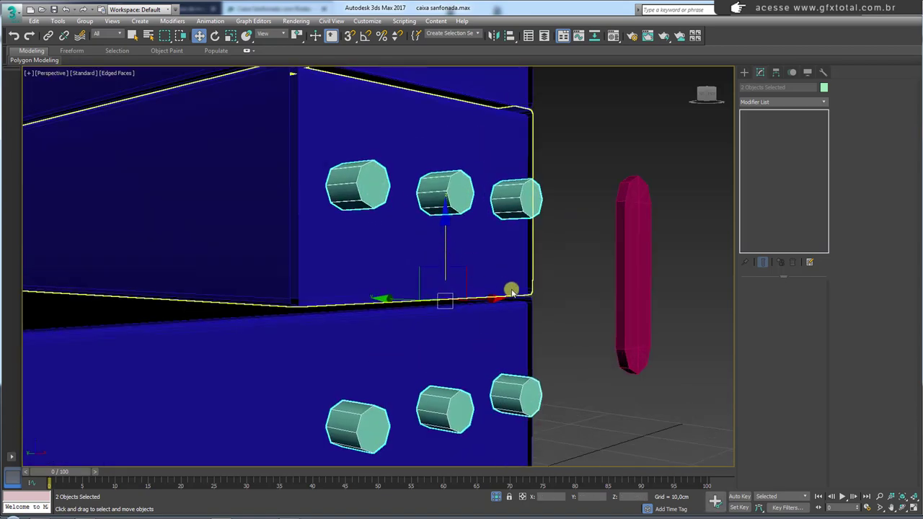
pyautogui.scroll(-6, 511, 288)
# Step: Try shifting the middle pin row toward the capsule, then cancel and clear the selection
pyautogui.keyDown('alt'); pyautogui.click(509, 317); pyautogui.keyUp('alt')
pyautogui.keyDown('alt'); pyautogui.moveTo(508, 317); pyautogui.dragTo(447, 264, button='middle'); pyautogui.keyUp('alt')
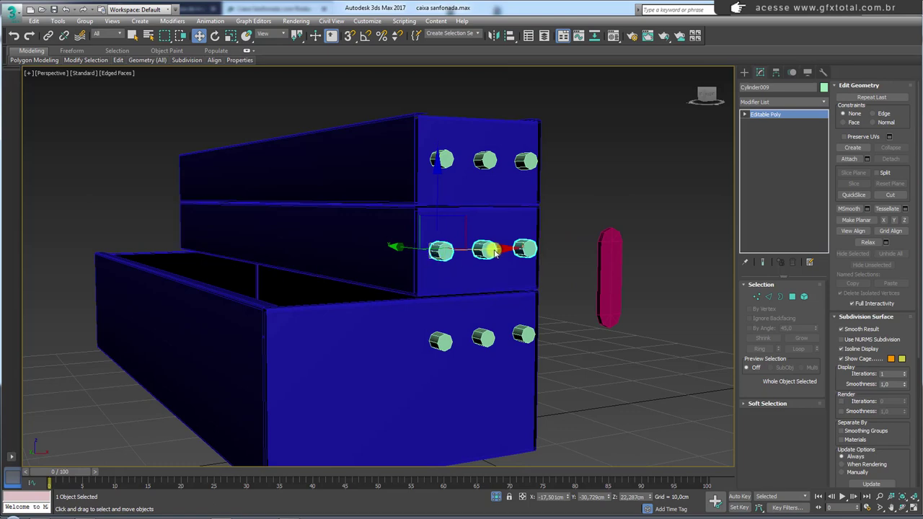
pyautogui.moveTo(505, 253); pyautogui.dragTo(620, 267)
pyautogui.rightClick(620, 267)
pyautogui.click(556, 251)
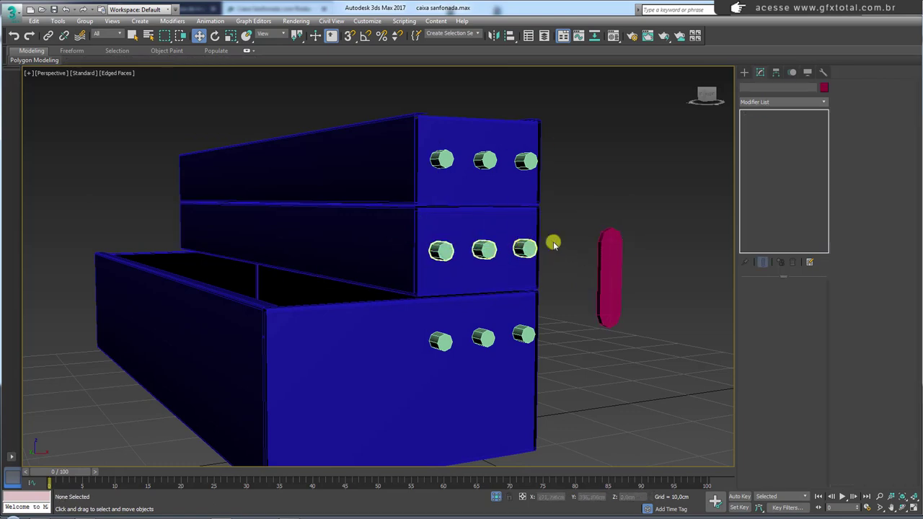
pyautogui.moveTo(552, 243)
pyautogui.keyDown('alt'); pyautogui.mouseDown(button='middle')
pyautogui.moveTo(498, 239)
pyautogui.moveTo(534, 250)
pyautogui.mouseUp(button='middle'); pyautogui.keyUp('alt')
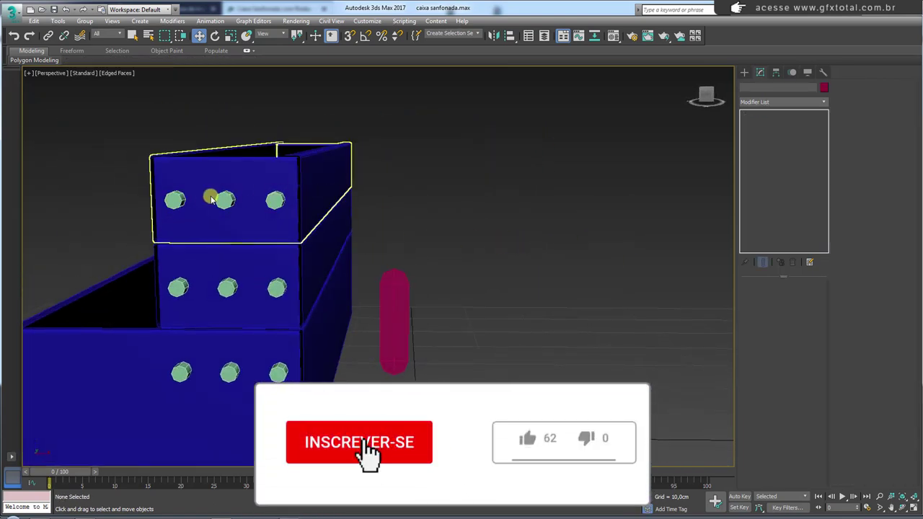
pyautogui.click(401, 312)
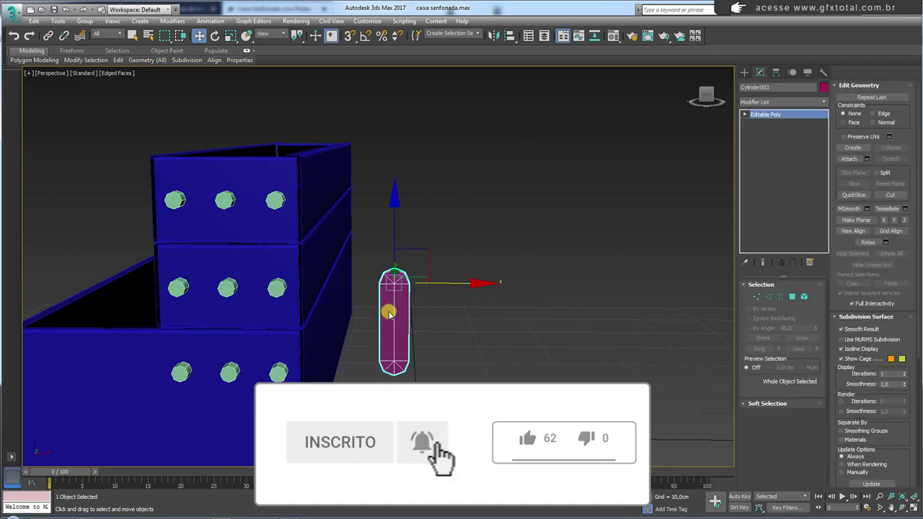
pyautogui.keyDown('alt'); pyautogui.moveTo(350, 315); pyautogui.dragTo(460, 292, button='middle'); pyautogui.keyUp('alt')
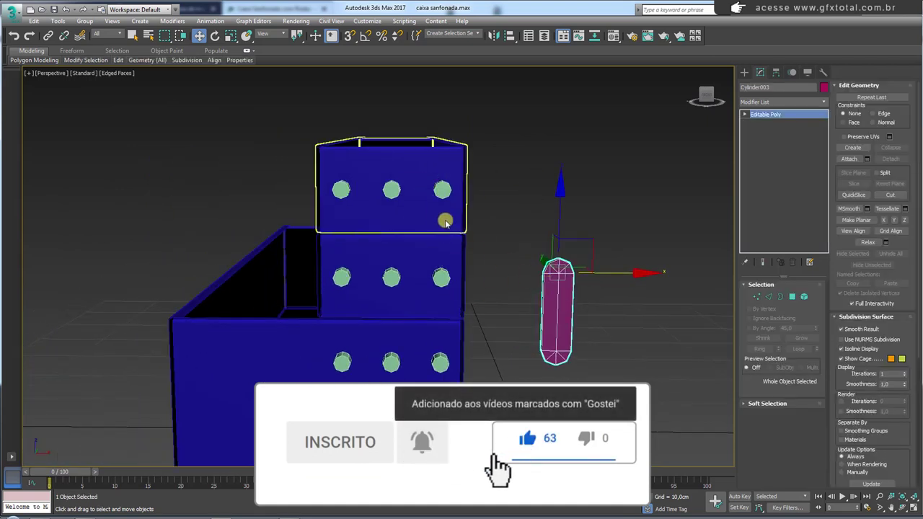
pyautogui.hotkey('alt', 'Tab')
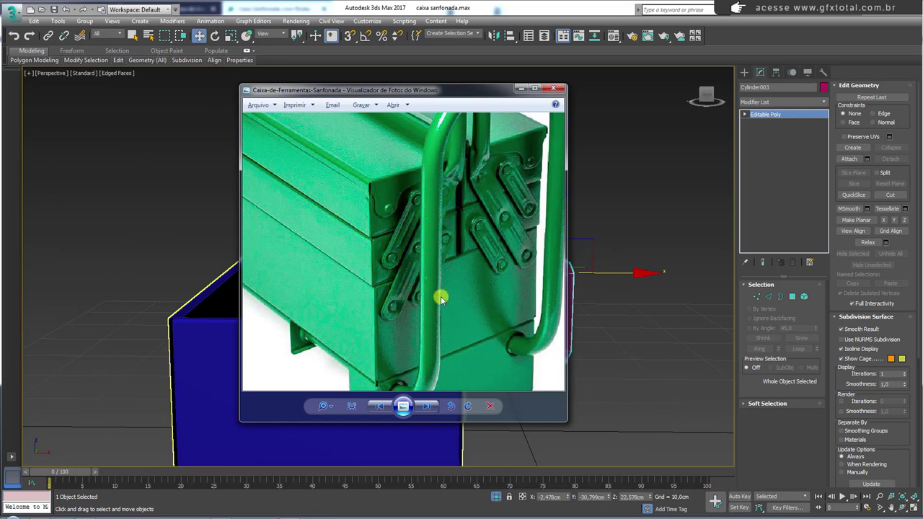
pyautogui.hotkey('alt', 'Tab')
pyautogui.keyDown('alt'); pyautogui.moveTo(521, 317); pyautogui.dragTo(503, 300, button='middle'); pyautogui.keyUp('alt')
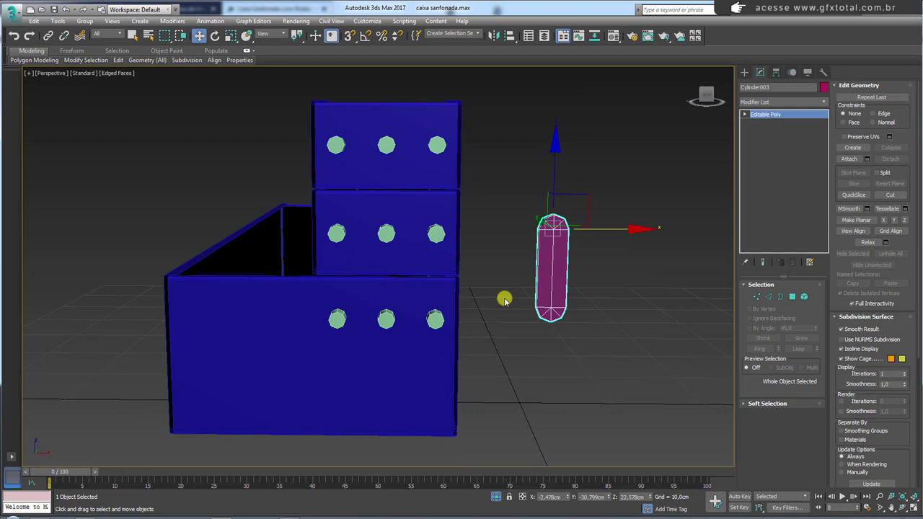
# Step: Align the magenta arm to the bottom-left pin in X, Y and Z, pivot to pivot
pyautogui.click(438, 321)
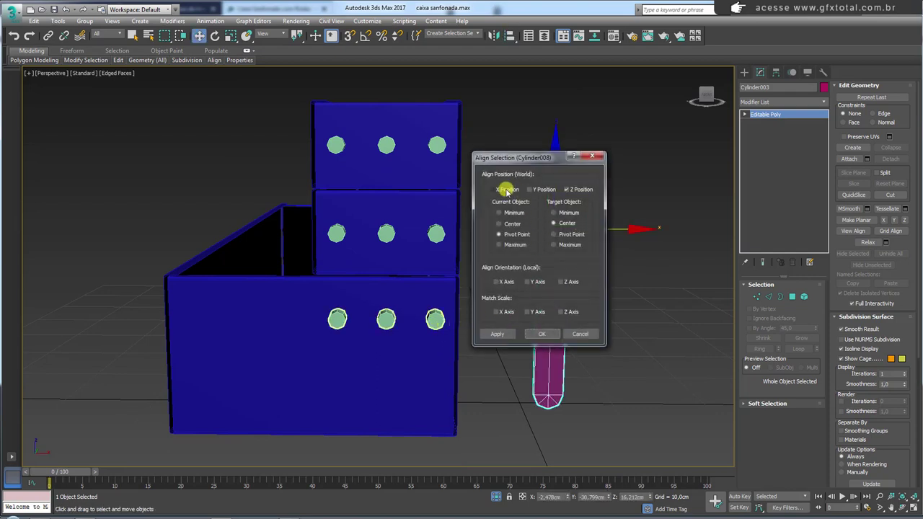
pyautogui.click(507, 189)
pyautogui.click(531, 189)
pyautogui.click(553, 234)
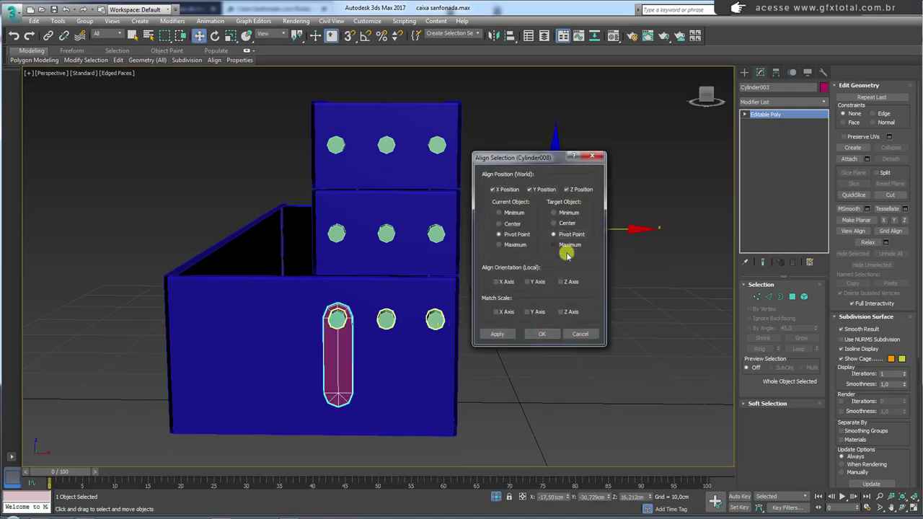
pyautogui.click(543, 332)
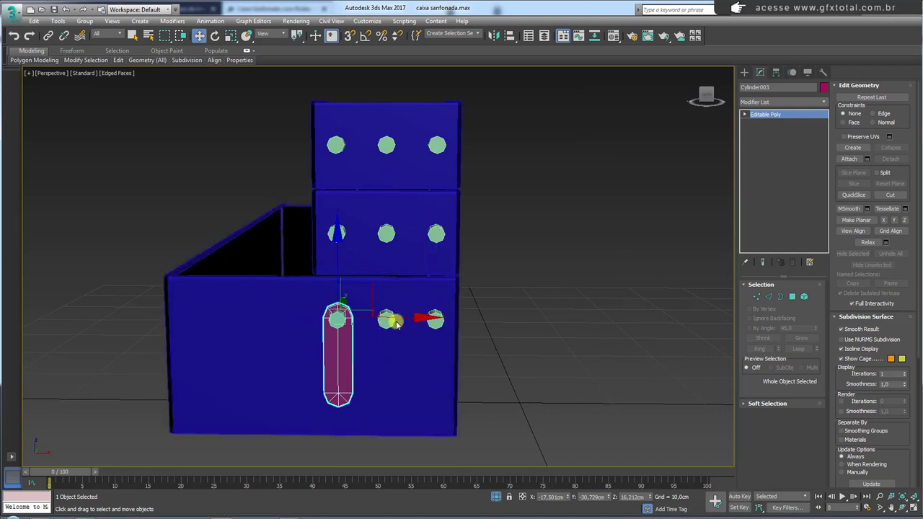
pyautogui.scroll(3, 382, 314)
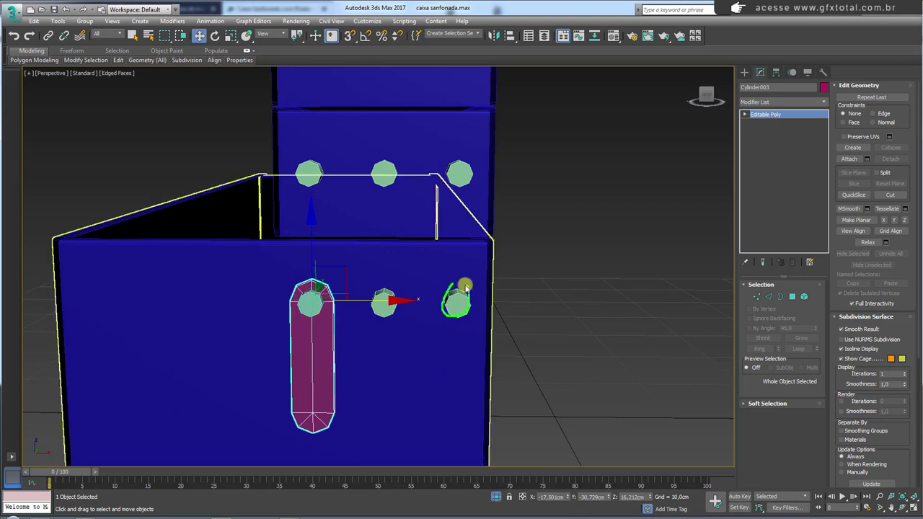
# Step: Toggle between Element and object editing on the arm while orbiting to a side view
pyautogui.click(804, 297)
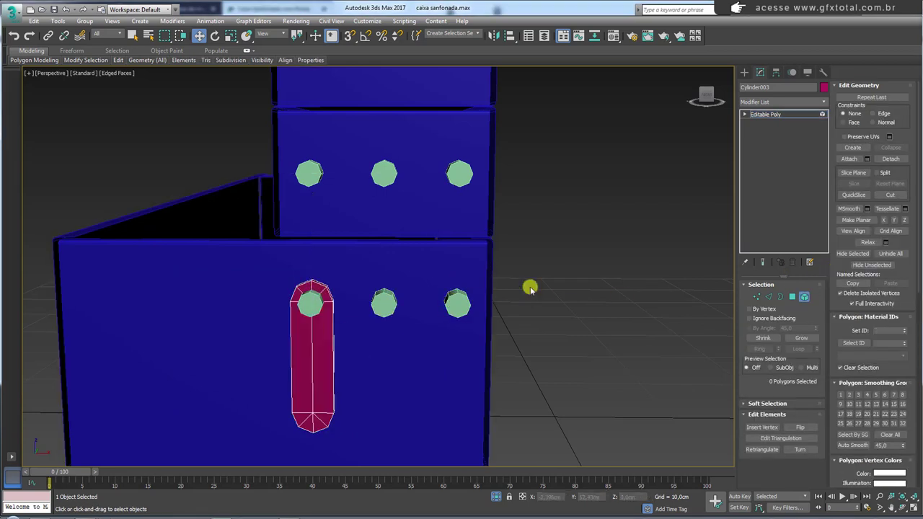
pyautogui.click(766, 116)
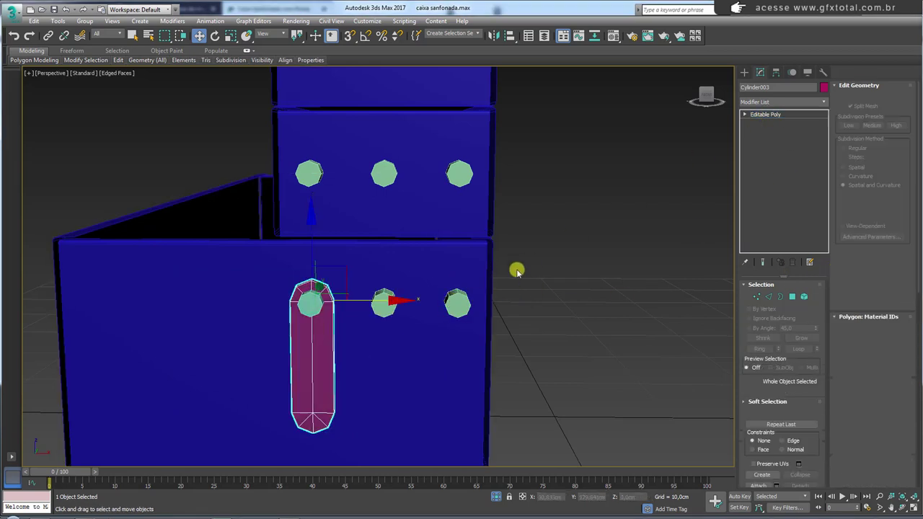
pyautogui.click(804, 297)
pyautogui.moveTo(449, 301)
pyautogui.keyDown('alt'); pyautogui.mouseDown(button='middle')
pyautogui.moveTo(498, 309)
pyautogui.moveTo(542, 303)
pyautogui.mouseUp(button='middle'); pyautogui.keyUp('alt')
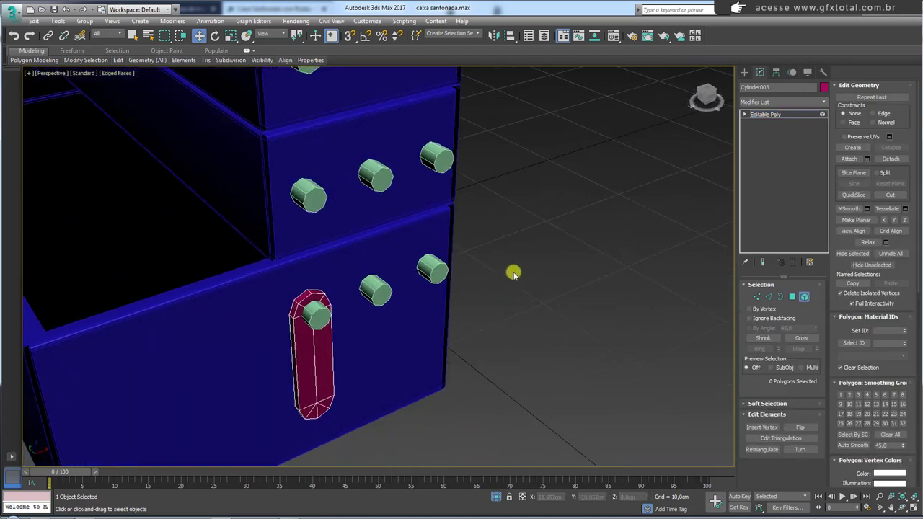
pyautogui.click(777, 115)
# Step: Detach the bottom tray's rightmost bolt as a separate object and select it
pyautogui.click(429, 267)
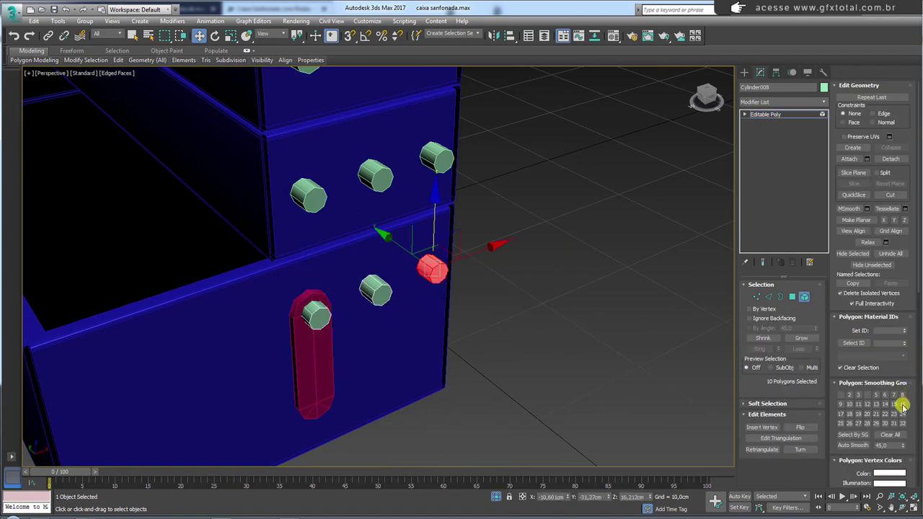
pyautogui.click(890, 159)
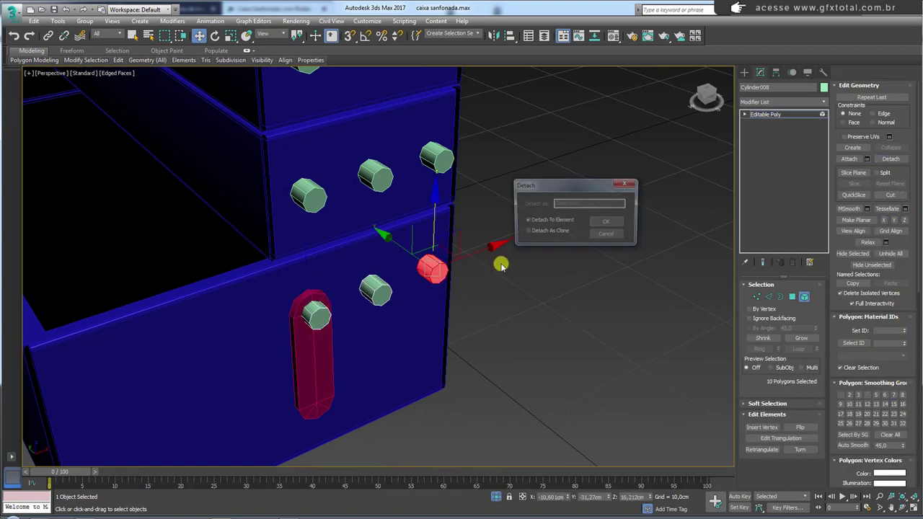
pyautogui.click(552, 232)
pyautogui.click(604, 225)
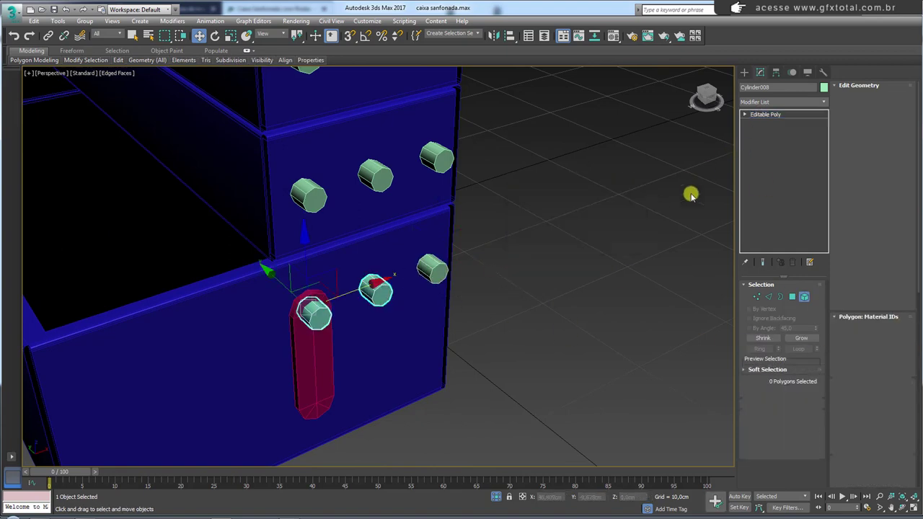
pyautogui.click(430, 271)
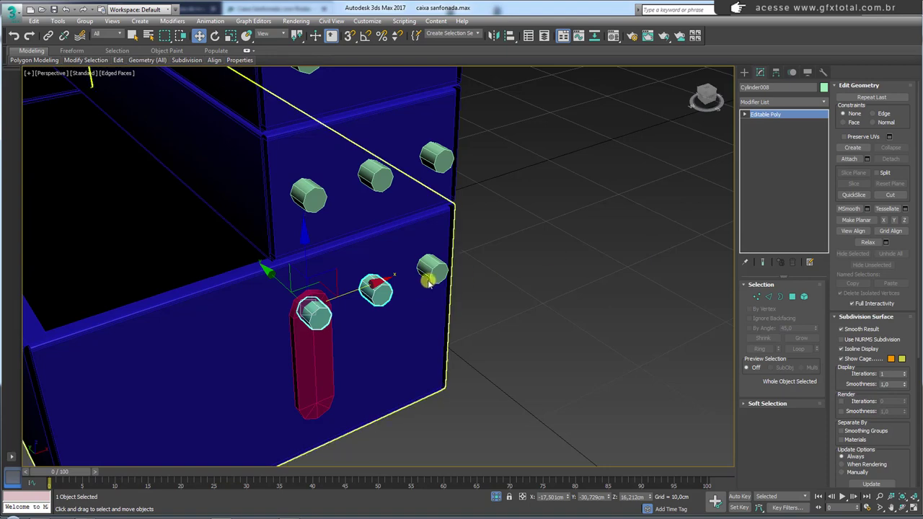
# Step: Set the bolt to Affect Pivot Only and pick it as the capsule's Align target
pyautogui.click(775, 73)
pyautogui.click(782, 139)
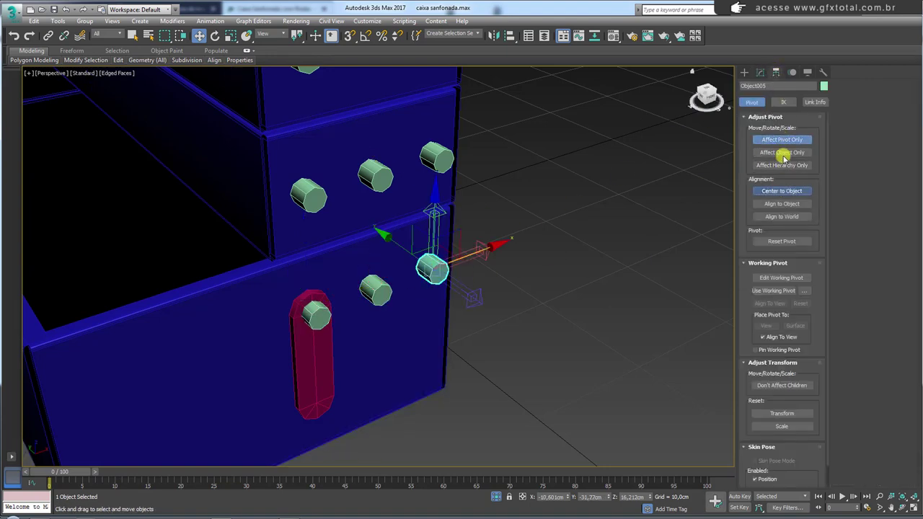
pyautogui.click(310, 336)
pyautogui.hotkey('alt', 'a')
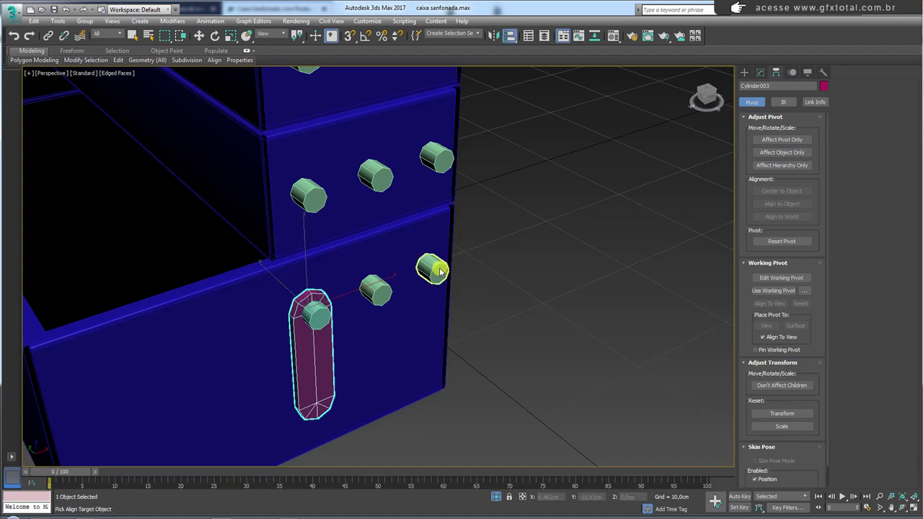
pyautogui.click(436, 268)
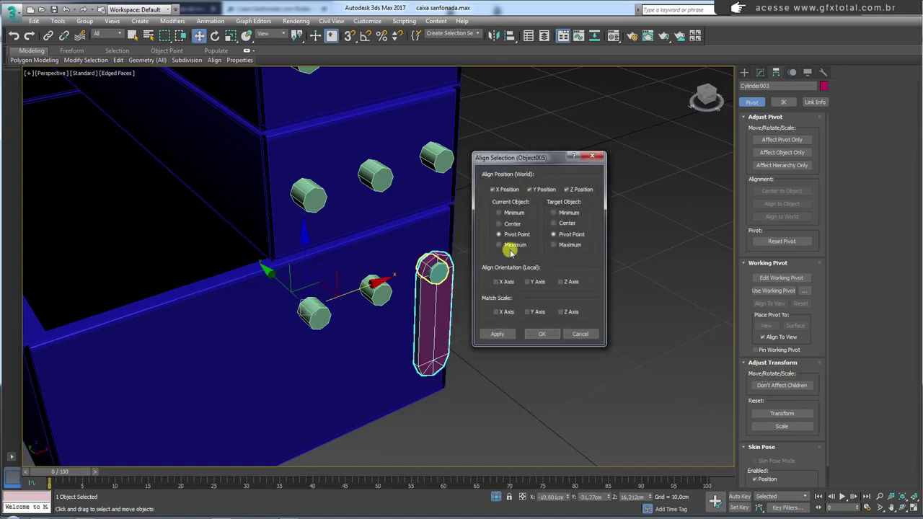
# Step: Align the pink capsule to the bolt on X Position only and drag a copy rightward
pyautogui.click(546, 189)
pyautogui.click(506, 189)
pyautogui.click(506, 189)
pyautogui.click(506, 190)
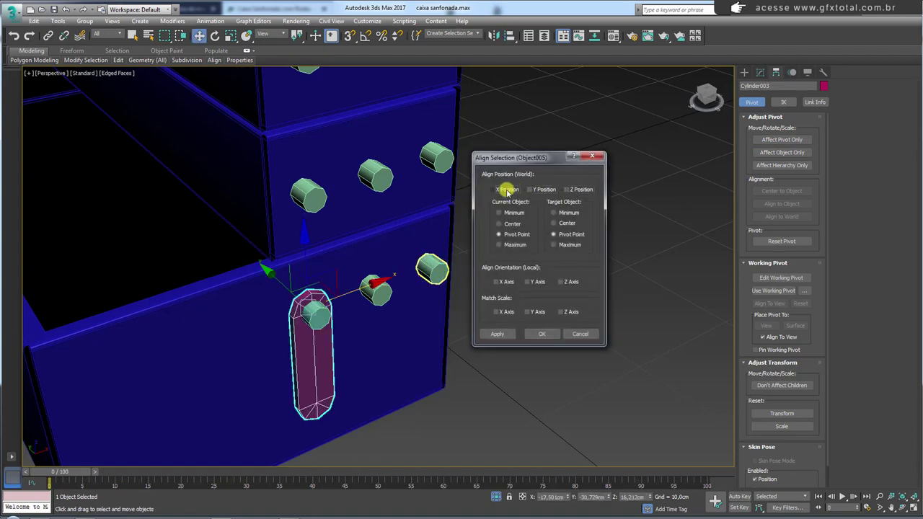
pyautogui.click(506, 189)
pyautogui.click(539, 334)
pyautogui.keyDown('alt'); pyautogui.moveTo(545, 288); pyautogui.dragTo(502, 293, button='middle'); pyautogui.keyUp('alt')
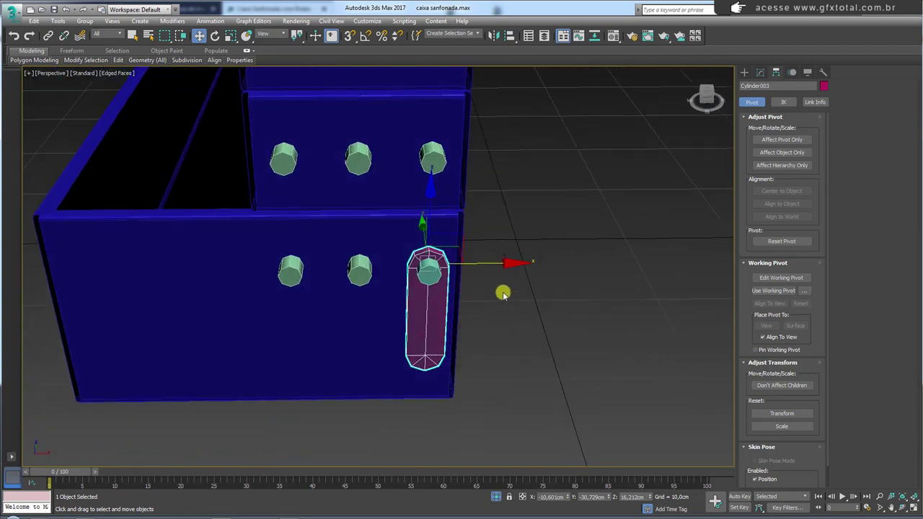
pyautogui.moveTo(490, 267); pyautogui.dragTo(786, 279)
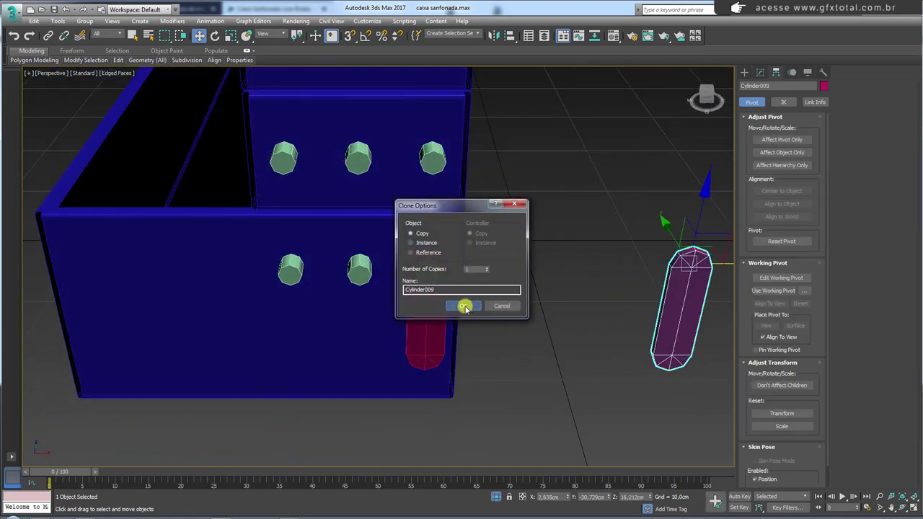
# Step: Make a capsule copy and trial a 148° rotation, then cancel it and delete the copy
pyautogui.click(465, 307)
pyautogui.click(421, 308)
pyautogui.scroll(3, 426, 281)
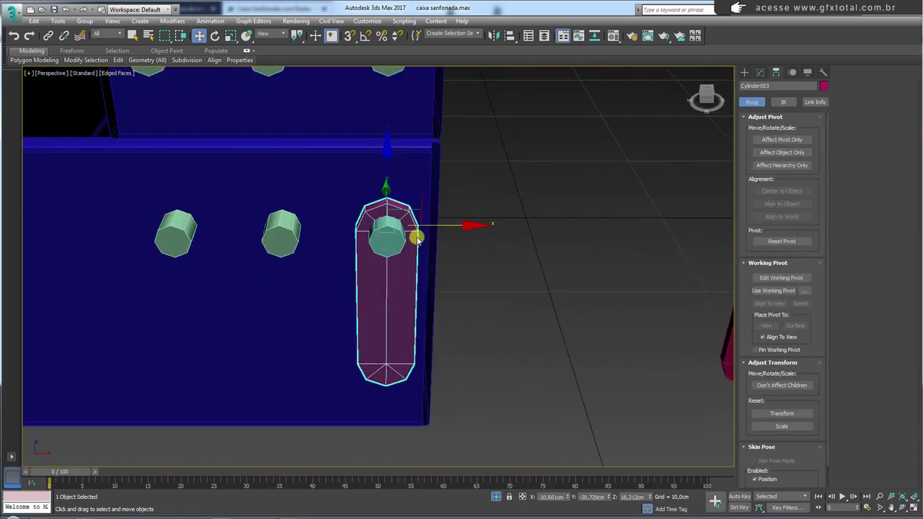
pyautogui.scroll(-4, 415, 236)
pyautogui.press('e')
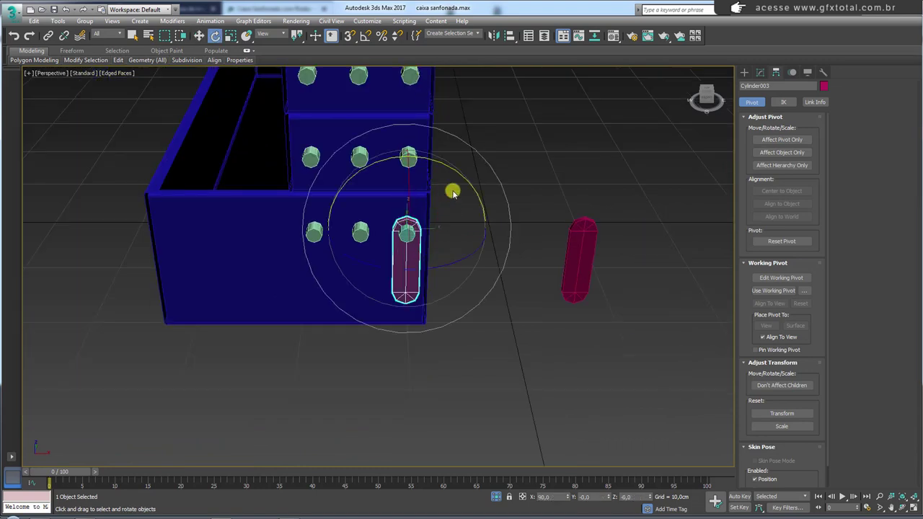
pyautogui.moveTo(451, 168); pyautogui.dragTo(557, 268)
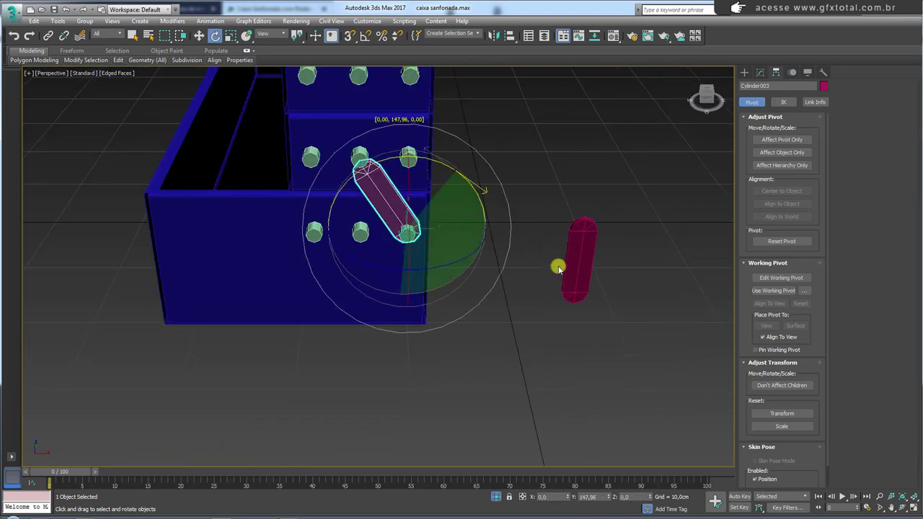
pyautogui.rightClick(557, 268)
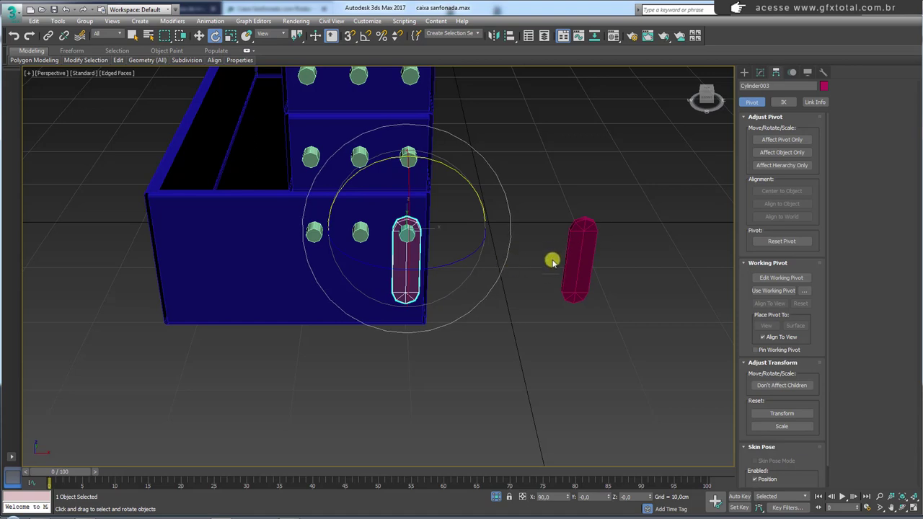
pyautogui.click(576, 289)
pyautogui.press('Delete')
# Step: Create a linked instance of the capsule and tilt the original diagonally toward the upper bolt
pyautogui.click(407, 274)
pyautogui.press('w')
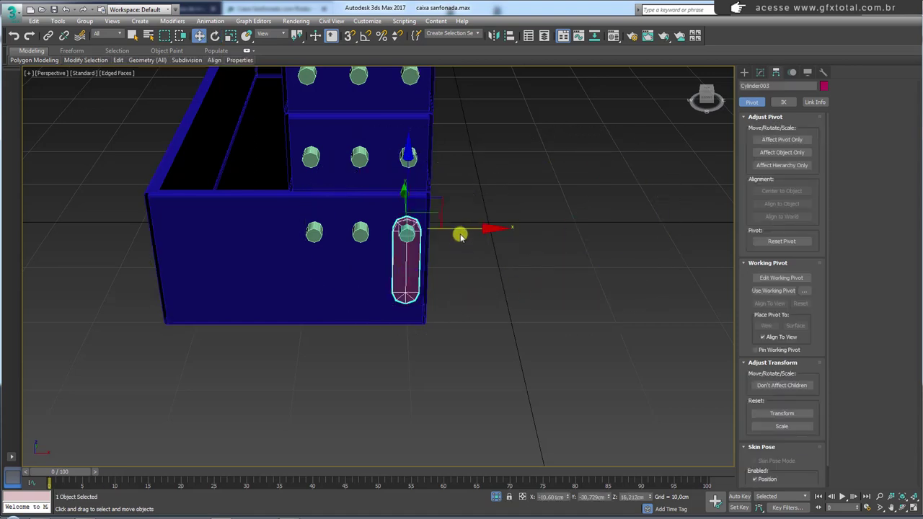
pyautogui.keyDown('shift'); pyautogui.moveTo(460, 236); pyautogui.dragTo(521, 233); pyautogui.keyUp('shift')
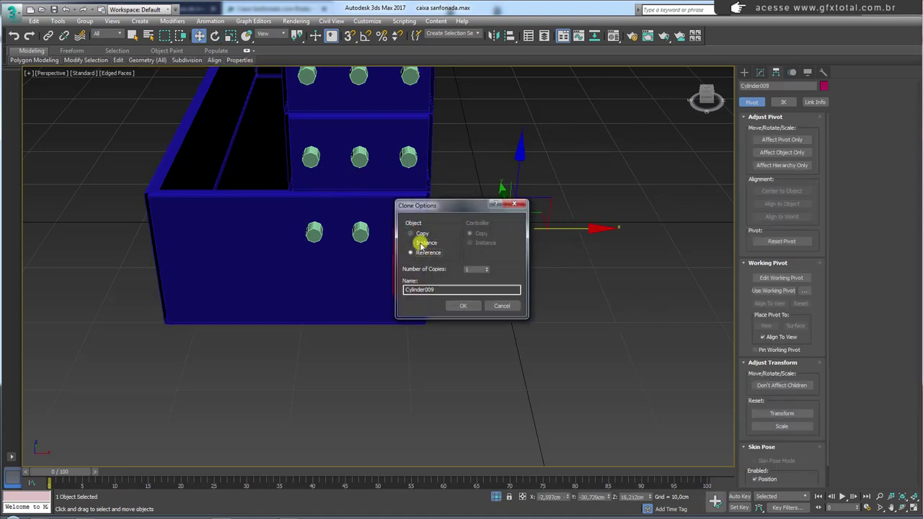
pyautogui.click(462, 305)
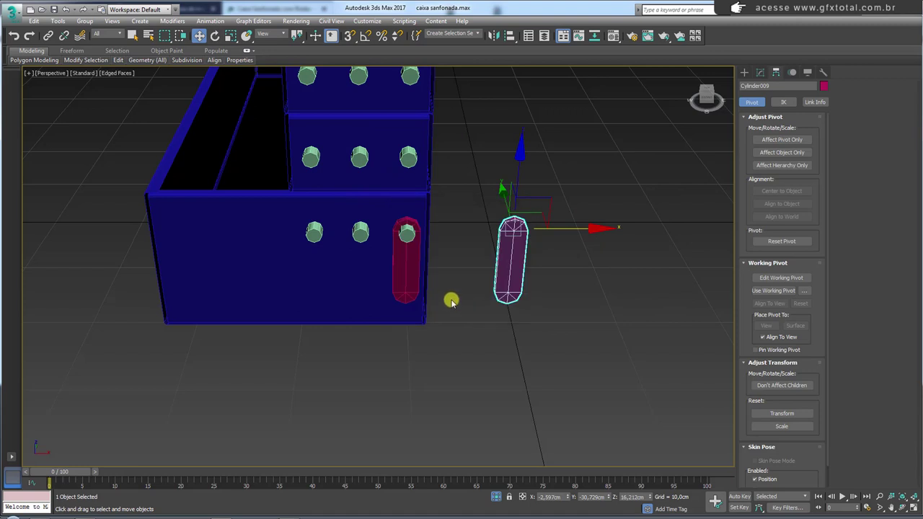
pyautogui.click(396, 266)
pyautogui.press('e')
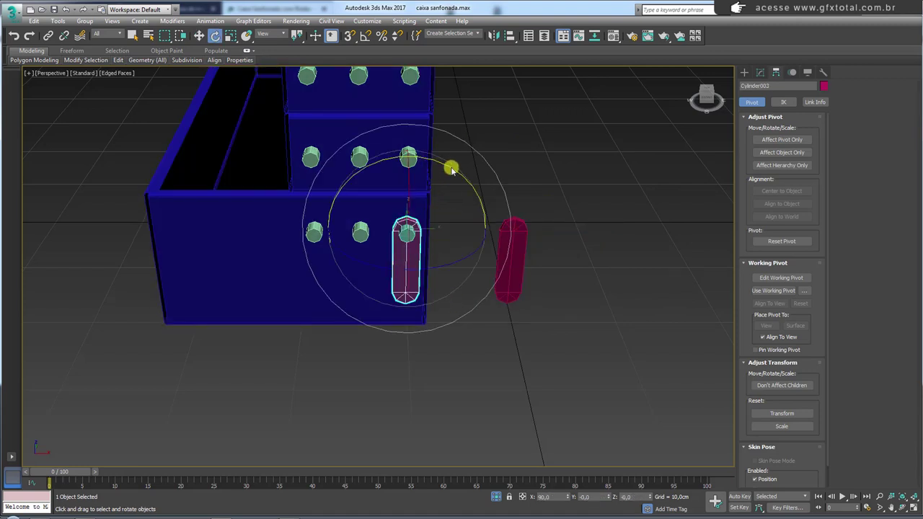
pyautogui.moveTo(451, 168); pyautogui.dragTo(543, 300)
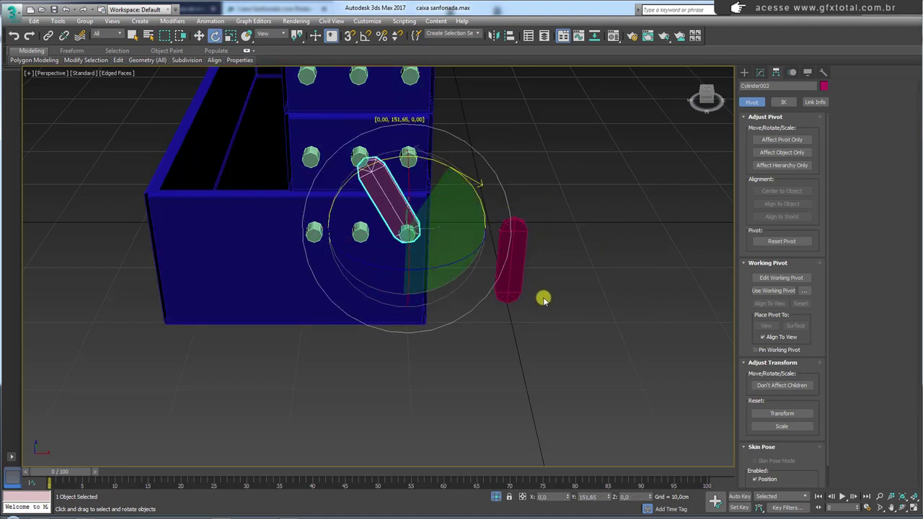
# Step: Enter Vertex mode on the instance beside the box
pyautogui.click(517, 264)
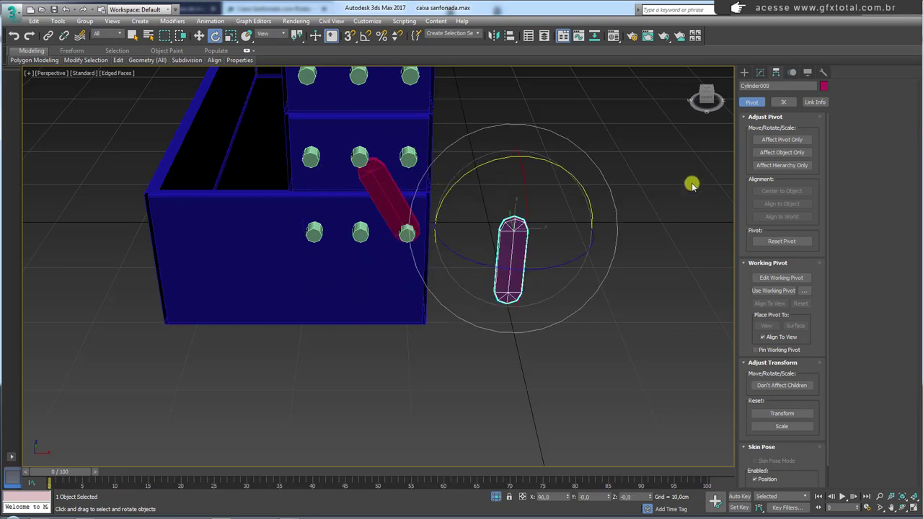
pyautogui.click(760, 72)
pyautogui.click(756, 296)
# Step: Lengthen the instance by raising its top vertices and lowering its bottom vertices in Z
pyautogui.moveTo(678, 180); pyautogui.dragTo(487, 249)
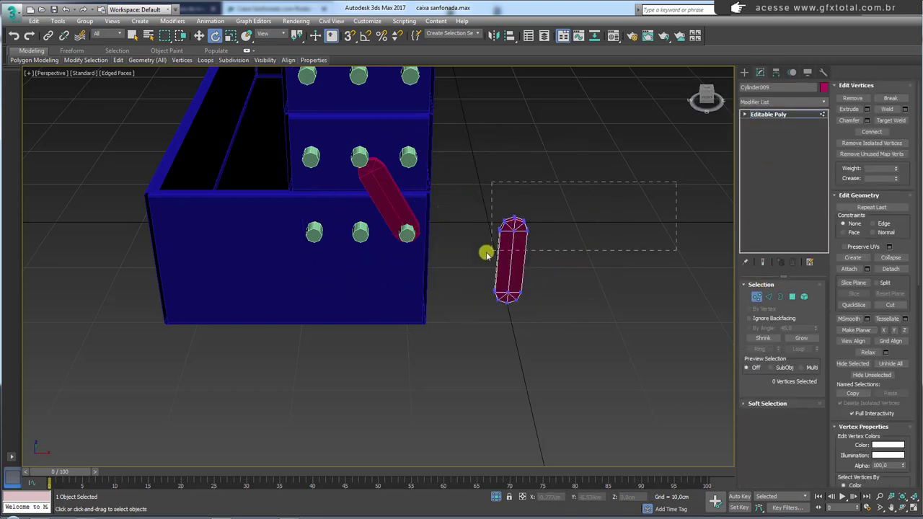
pyautogui.press('w')
pyautogui.keyDown('alt'); pyautogui.moveTo(527, 217); pyautogui.dragTo(521, 174, button='middle'); pyautogui.keyUp('alt')
pyautogui.moveTo(520, 175)
pyautogui.mouseDown()
pyautogui.moveTo(521, 153)
pyautogui.moveTo(522, 170)
pyautogui.mouseUp()
pyautogui.moveTo(451, 334); pyautogui.dragTo(452, 335)
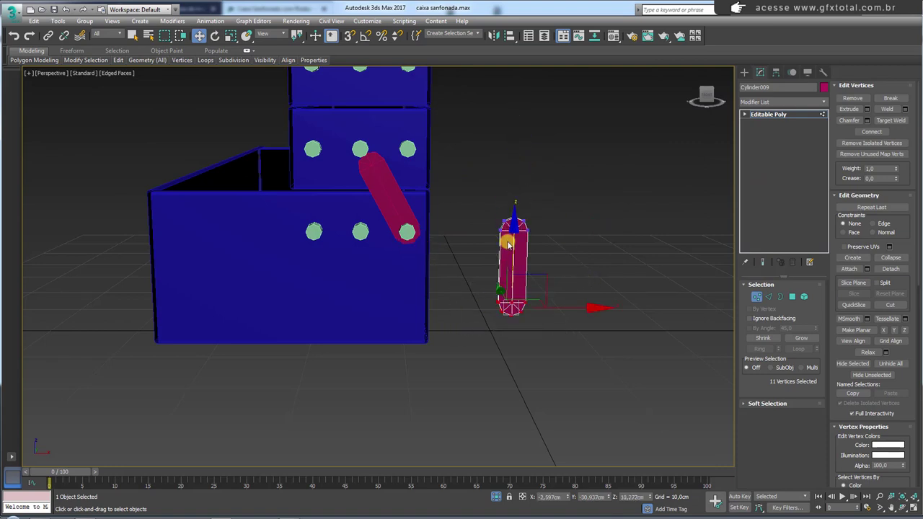
pyautogui.moveTo(513, 245); pyautogui.dragTo(508, 256)
pyautogui.click(759, 115)
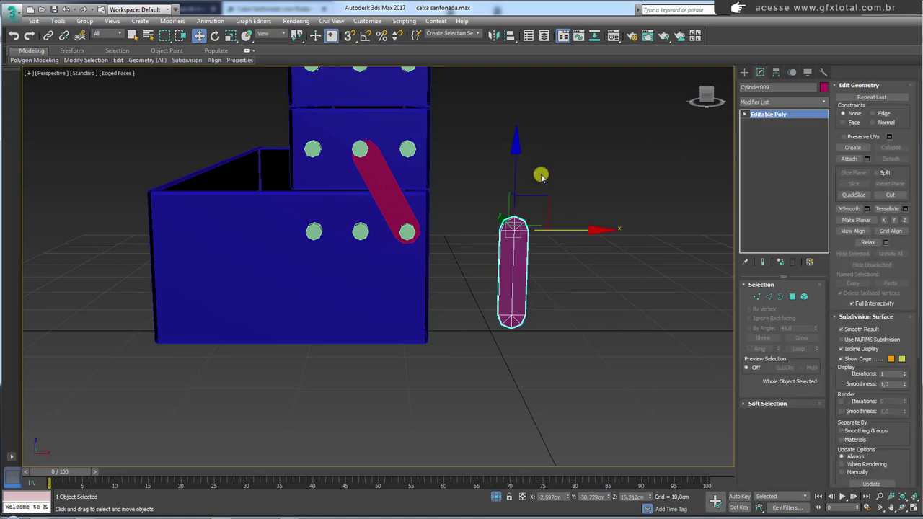
# Step: Check the diagonal arm, then return to the instance's vertices in Move mode near its upper end
pyautogui.click(390, 193)
pyautogui.press('e')
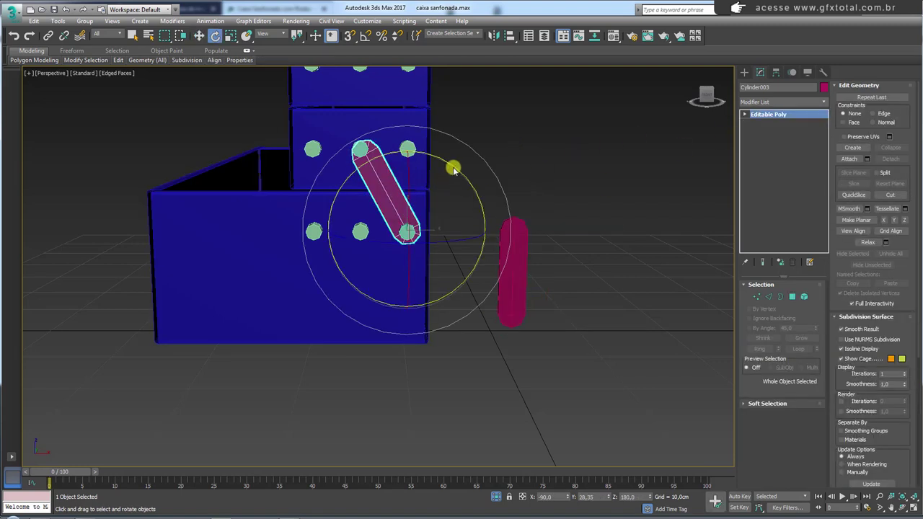
pyautogui.click(519, 257)
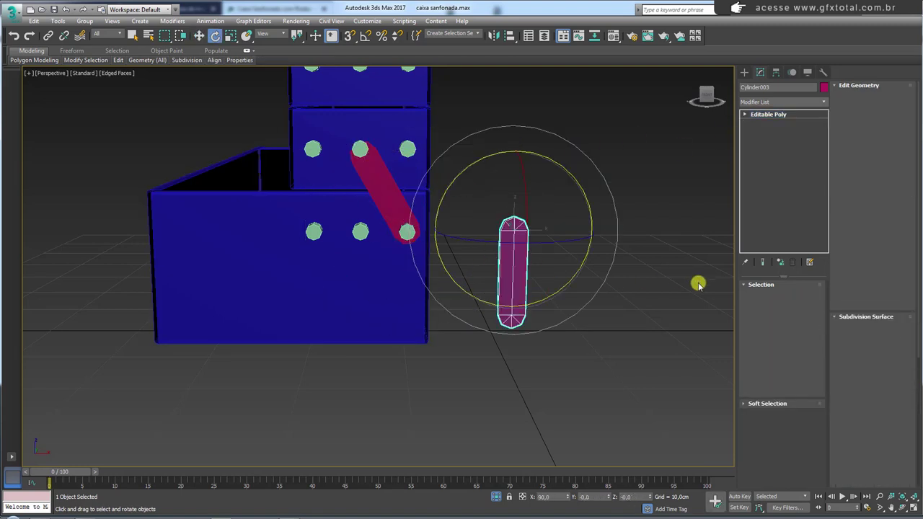
pyautogui.press('1')
pyautogui.press('w')
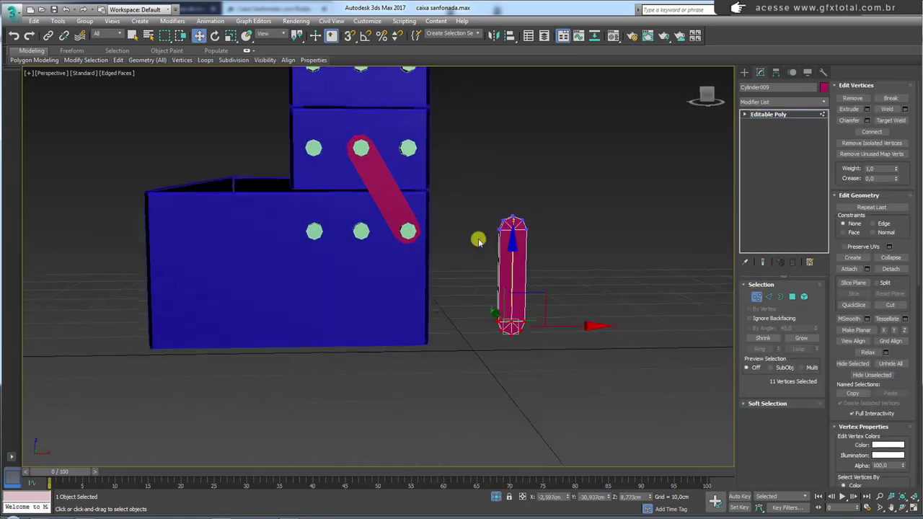
pyautogui.scroll(5, 344, 189)
pyautogui.moveTo(612, 314); pyautogui.dragTo(555, 302, button='middle')
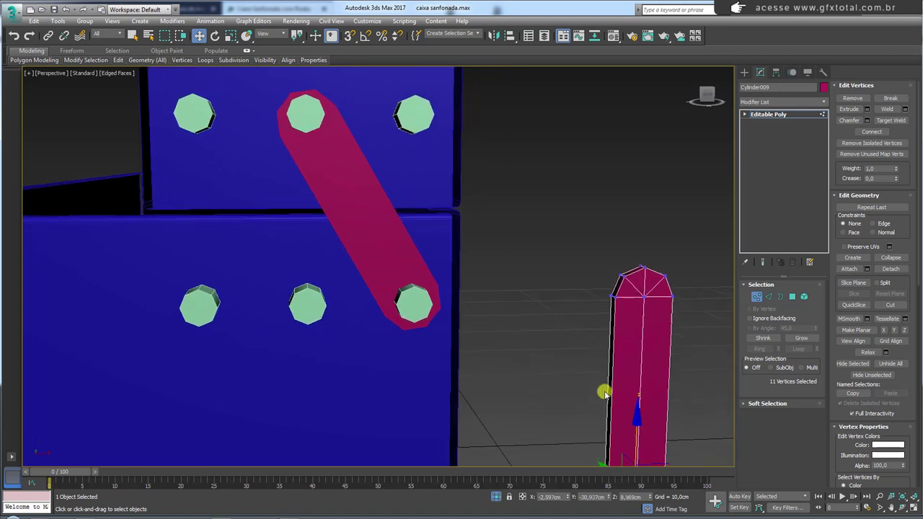
pyautogui.scroll(-5, 603, 389)
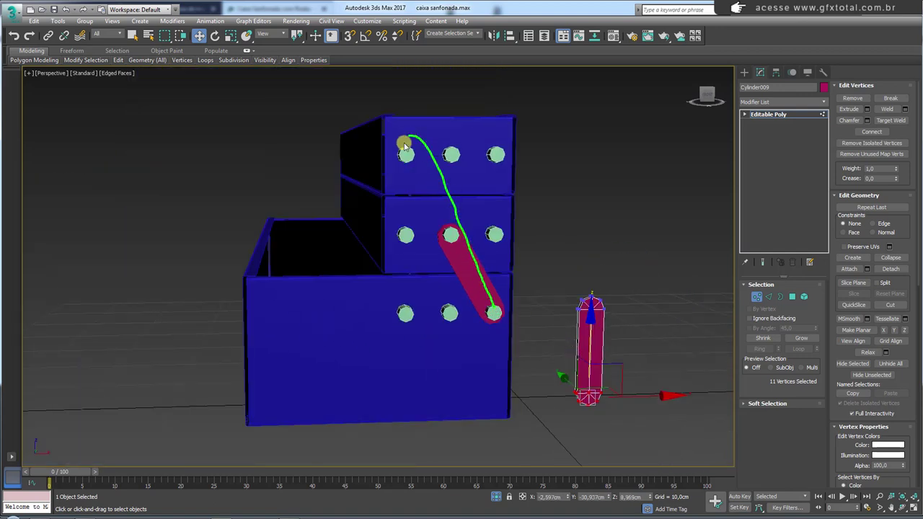
# Step: After checking the reference photo, lower the vertices so the diagonal arm reaches the top box's leftmost peg
pyautogui.click(299, 516)
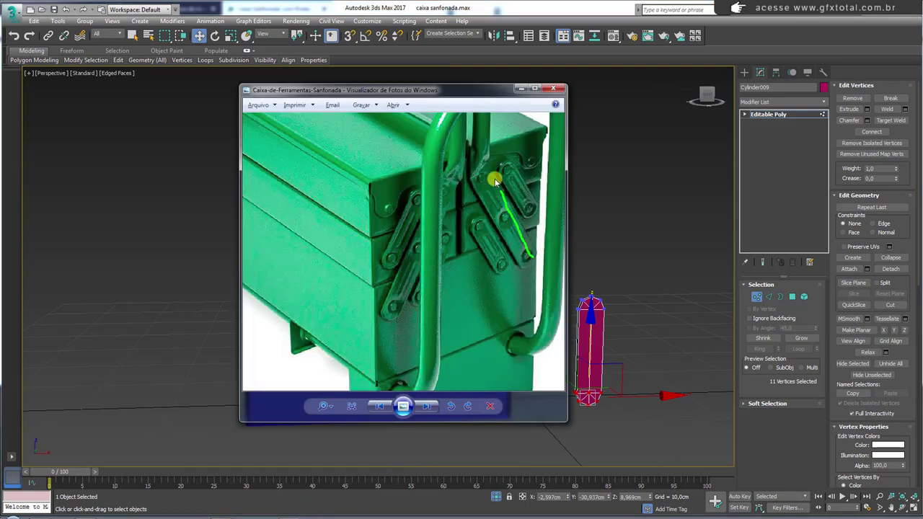
pyautogui.click(617, 330)
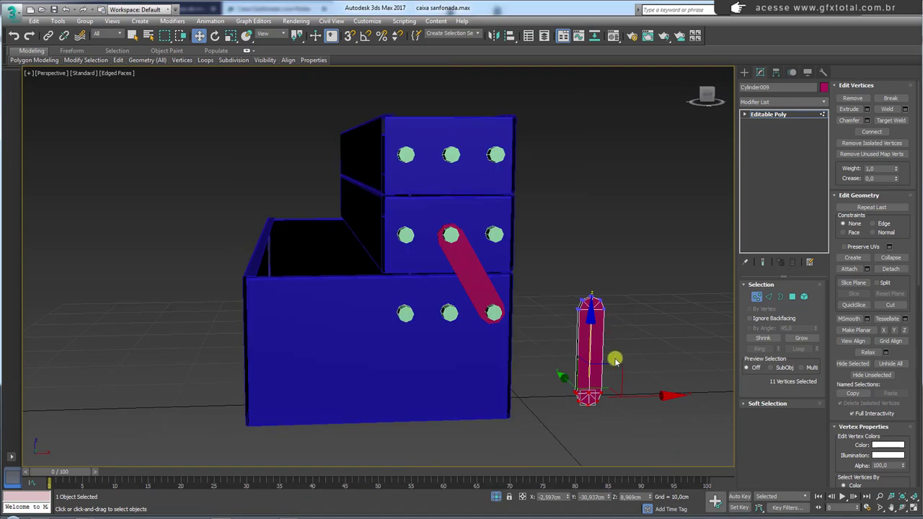
pyautogui.moveTo(613, 359); pyautogui.dragTo(499, 293, button='middle')
pyautogui.moveTo(489, 289); pyautogui.dragTo(497, 375)
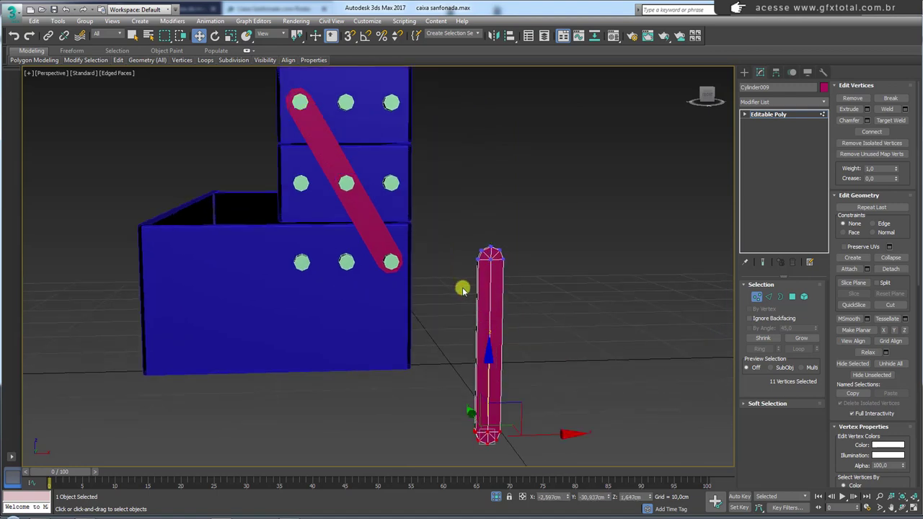
pyautogui.moveTo(461, 286)
pyautogui.keyDown('alt'); pyautogui.mouseDown(button='middle')
pyautogui.moveTo(447, 290)
pyautogui.moveTo(463, 297)
pyautogui.moveTo(498, 351)
pyautogui.mouseUp(button='middle'); pyautogui.keyUp('alt')
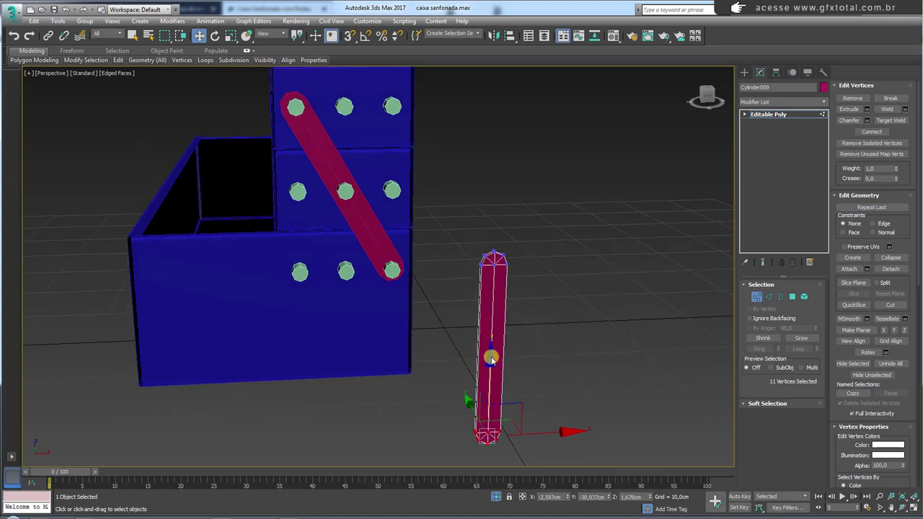
pyautogui.moveTo(490, 357)
pyautogui.keyDown('alt'); pyautogui.mouseDown(button='middle')
pyautogui.moveTo(453, 340)
pyautogui.moveTo(461, 337)
pyautogui.mouseUp(button='middle'); pyautogui.keyUp('alt')
# Step: Copy the magenta bar as Cylinder010 and shorten it by raising its bottom vertices
pyautogui.click(783, 114)
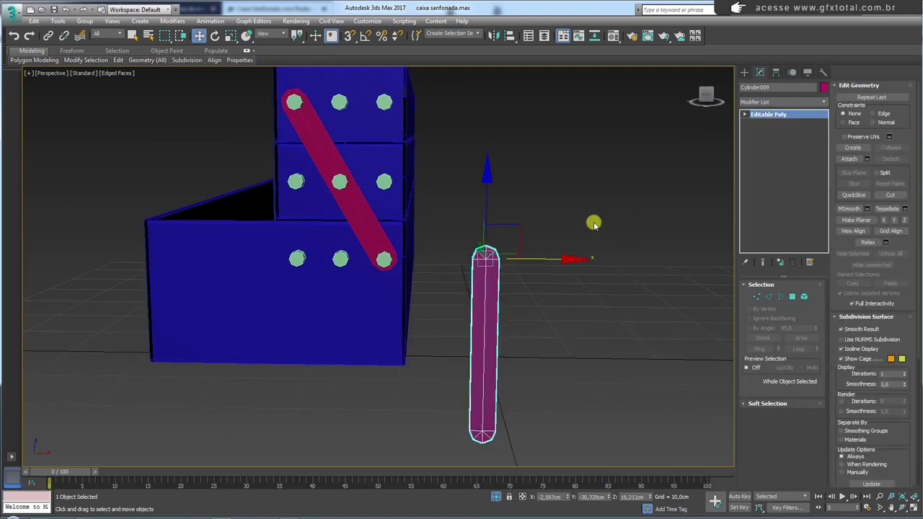
pyautogui.scroll(-2, 594, 225)
pyautogui.keyDown('shift'); pyautogui.moveTo(575, 241); pyautogui.dragTo(612, 253); pyautogui.keyUp('shift')
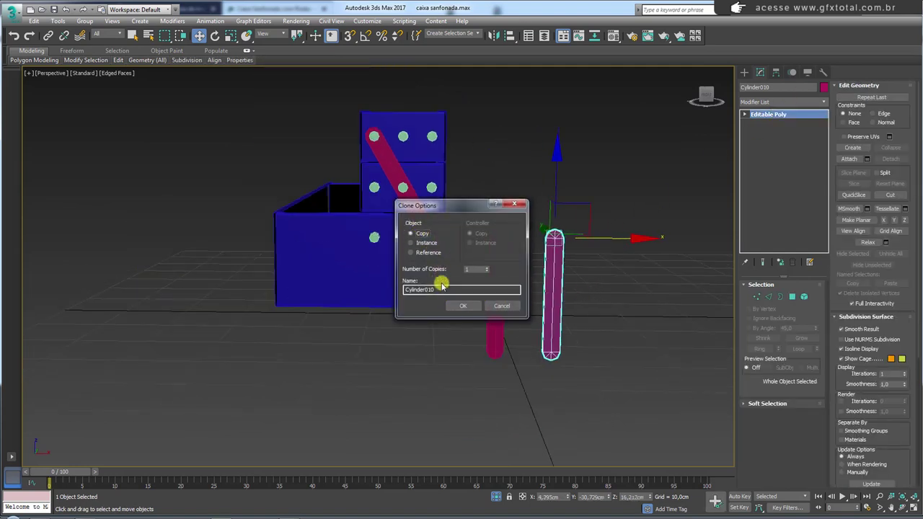
pyautogui.click(463, 306)
pyautogui.click(756, 296)
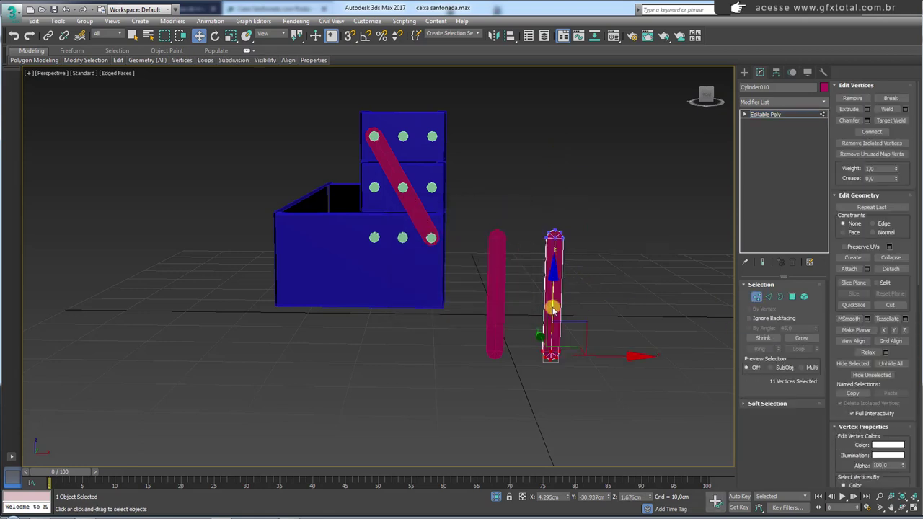
pyautogui.moveTo(551, 307); pyautogui.dragTo(554, 261)
pyautogui.click(782, 114)
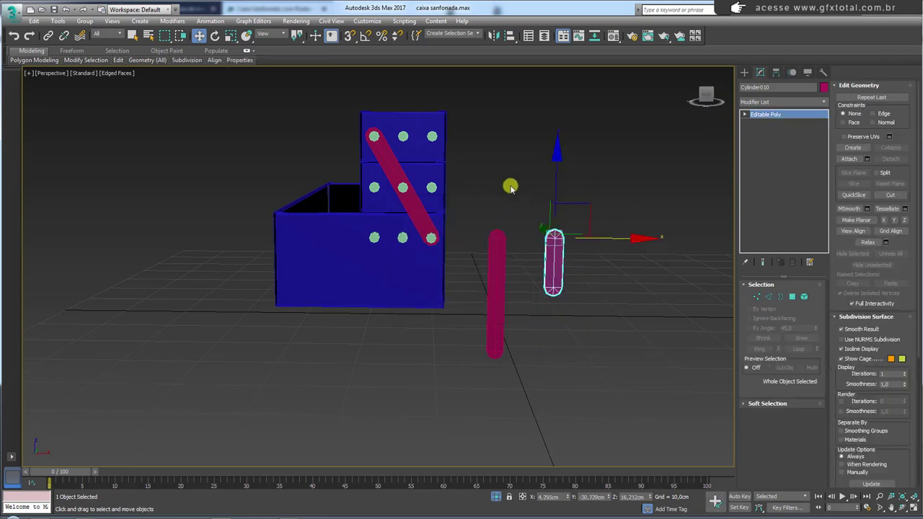
# Step: Detach the middle tray's right pin as its own object, then drag out another short-bar copy
pyautogui.click(431, 188)
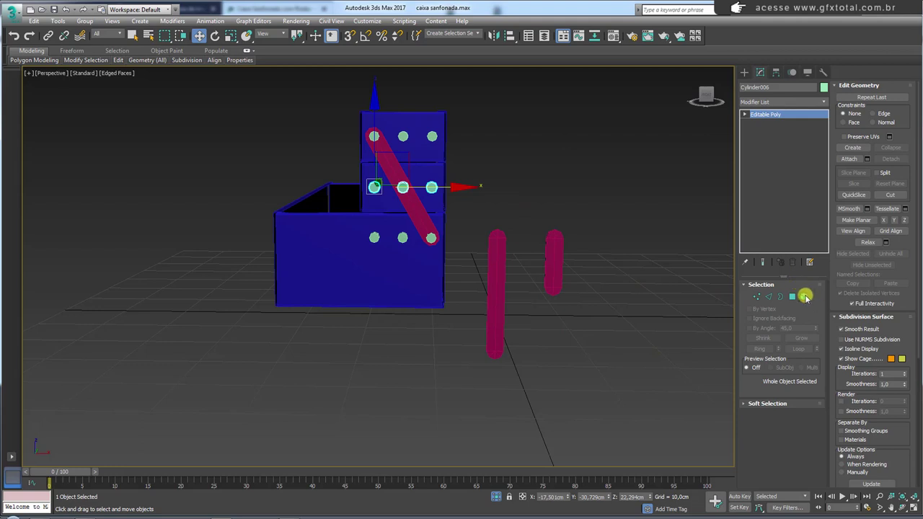
pyautogui.click(804, 297)
pyautogui.click(432, 189)
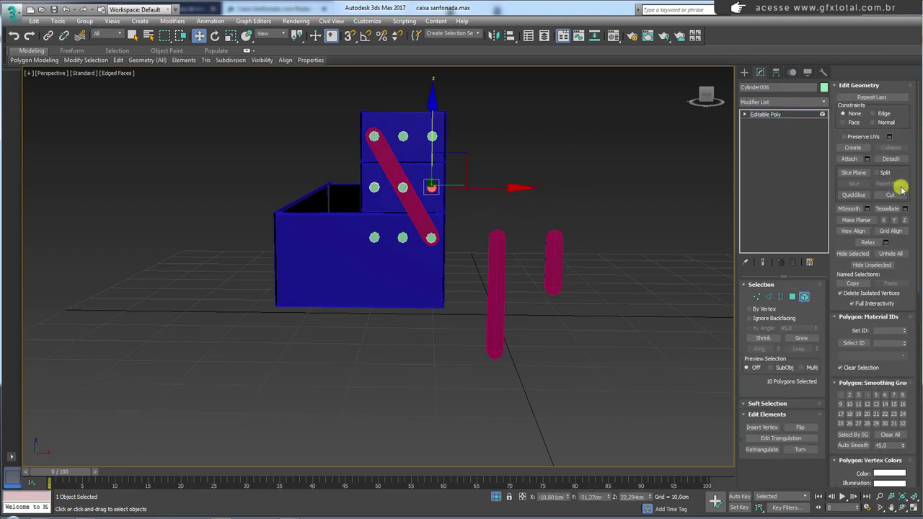
pyautogui.click(891, 159)
pyautogui.click(611, 225)
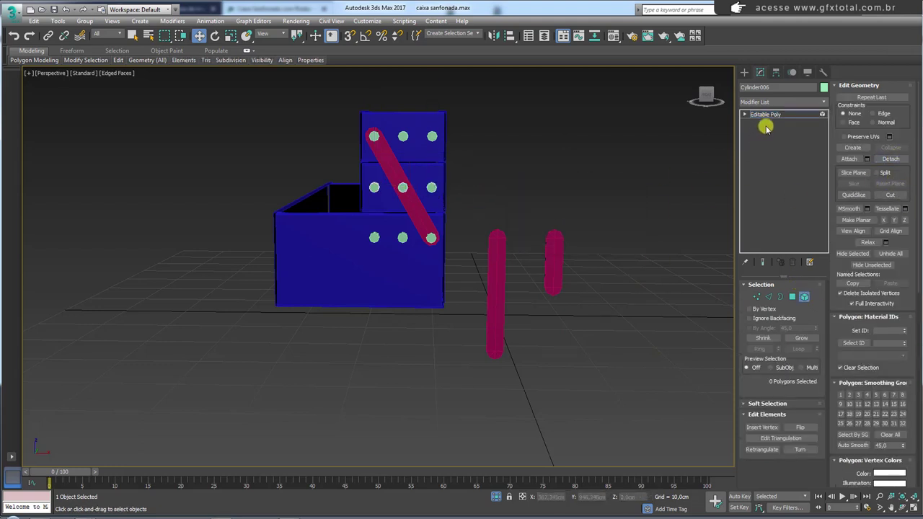
pyautogui.click(765, 114)
pyautogui.click(552, 263)
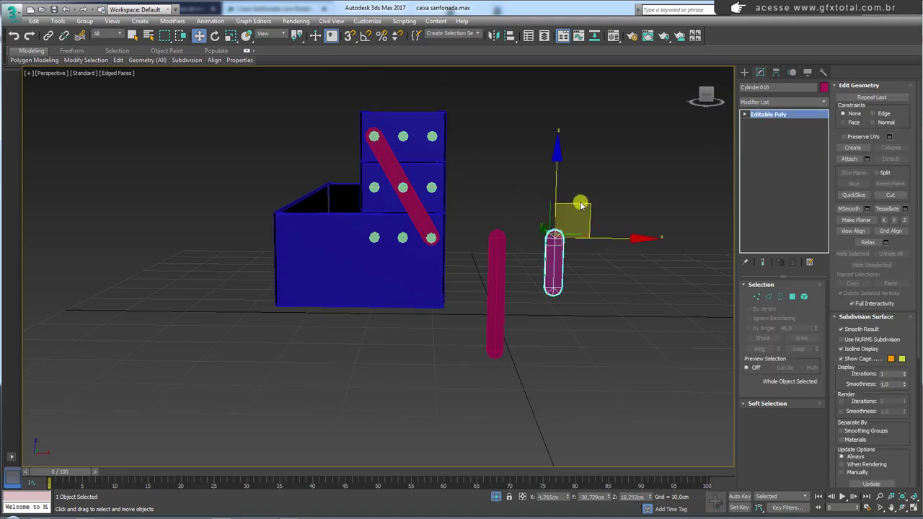
pyautogui.keyDown('shift'); pyautogui.moveTo(584, 217); pyautogui.dragTo(527, 165); pyautogui.keyUp('shift')
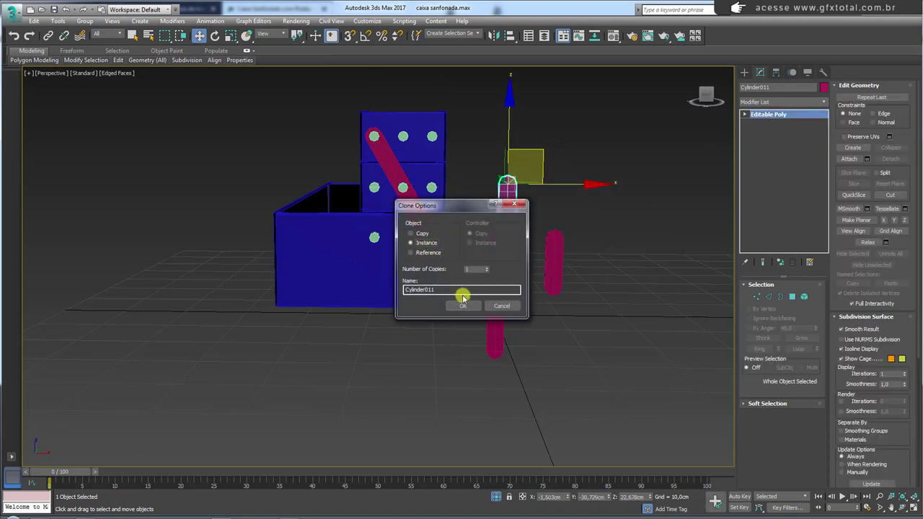
# Step: Make the short-bar copy an instance, Cylinder011, and align its X position to the pin
pyautogui.click(463, 306)
pyautogui.hotkey('alt', 'a')
pyautogui.click(432, 189)
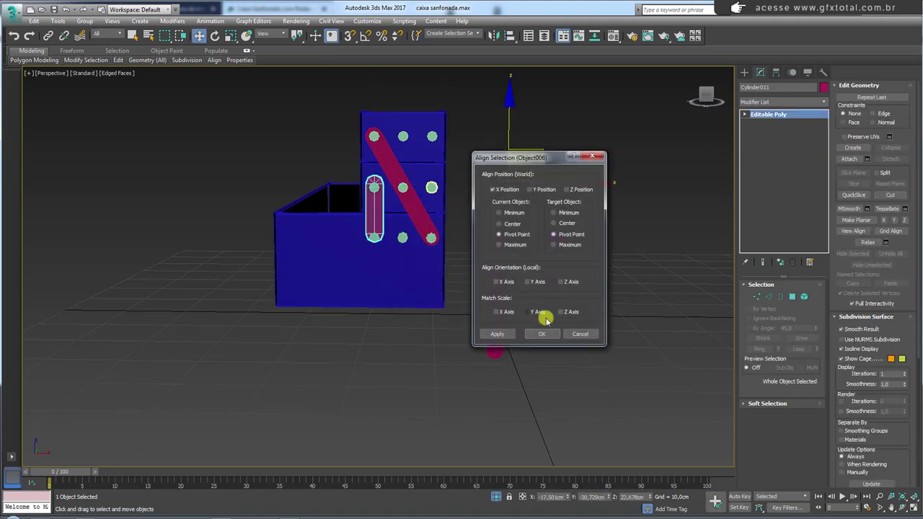
pyautogui.click(549, 334)
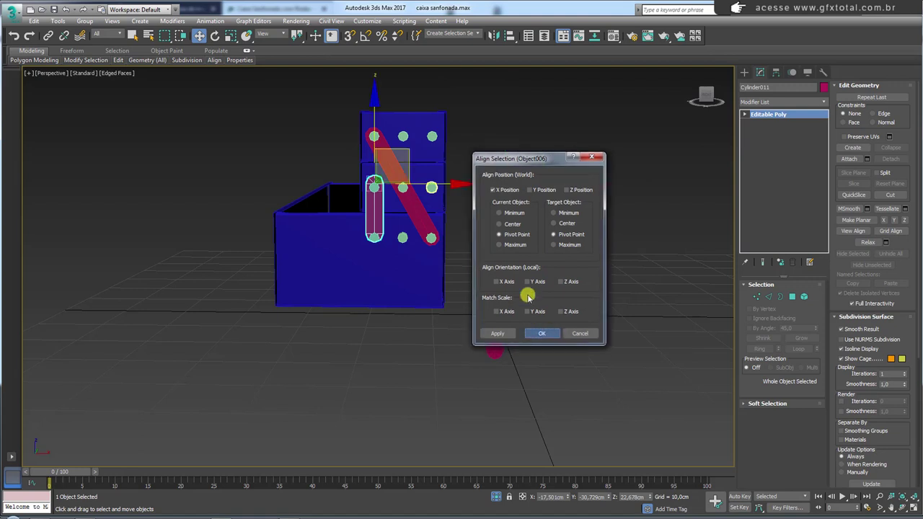
# Step: Centre the detached pin's pivot with Center to Object and realign the short bar onto it
pyautogui.click(432, 190)
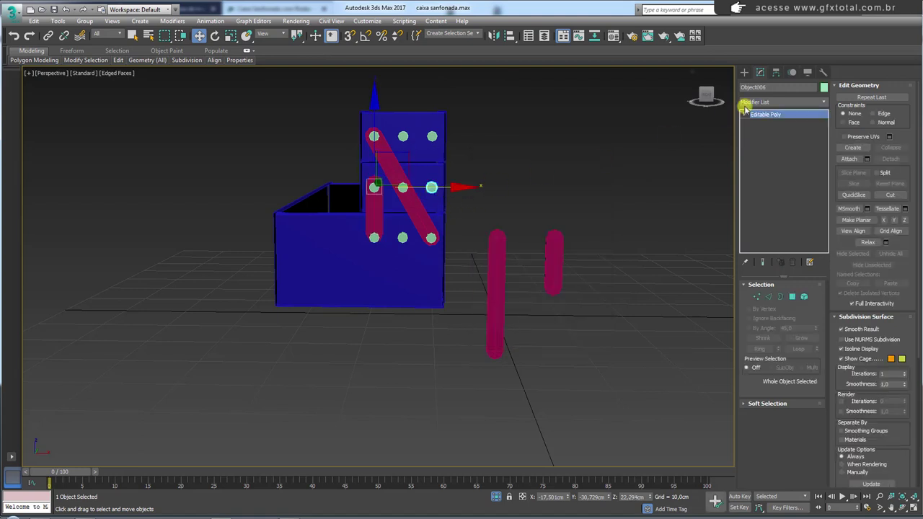
pyautogui.click(775, 73)
pyautogui.click(786, 139)
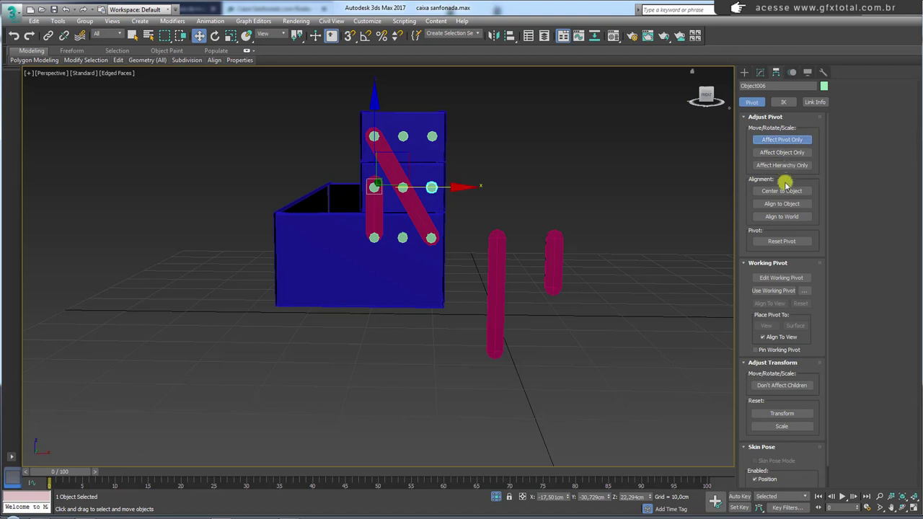
pyautogui.click(783, 191)
pyautogui.click(777, 140)
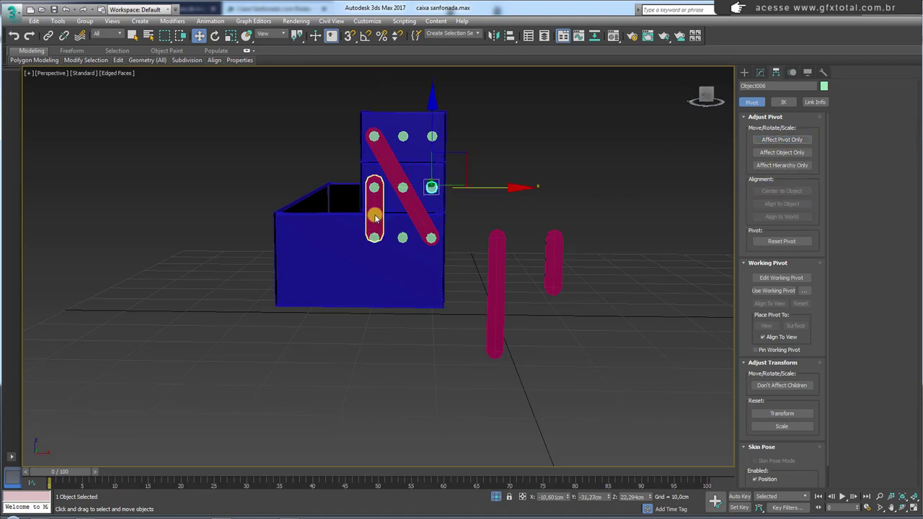
pyautogui.hotkey('alt', 'a')
pyautogui.click(431, 187)
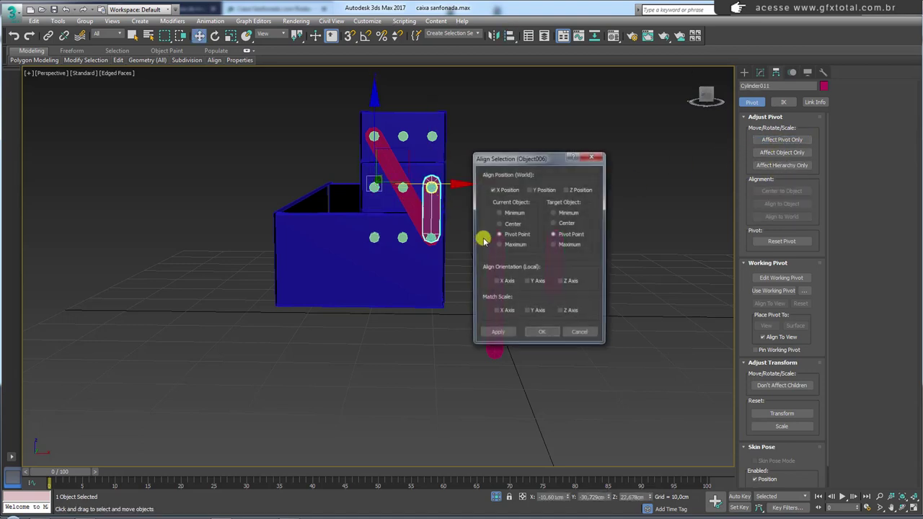
pyautogui.click(550, 331)
pyautogui.scroll(3, 484, 221)
pyautogui.press('e')
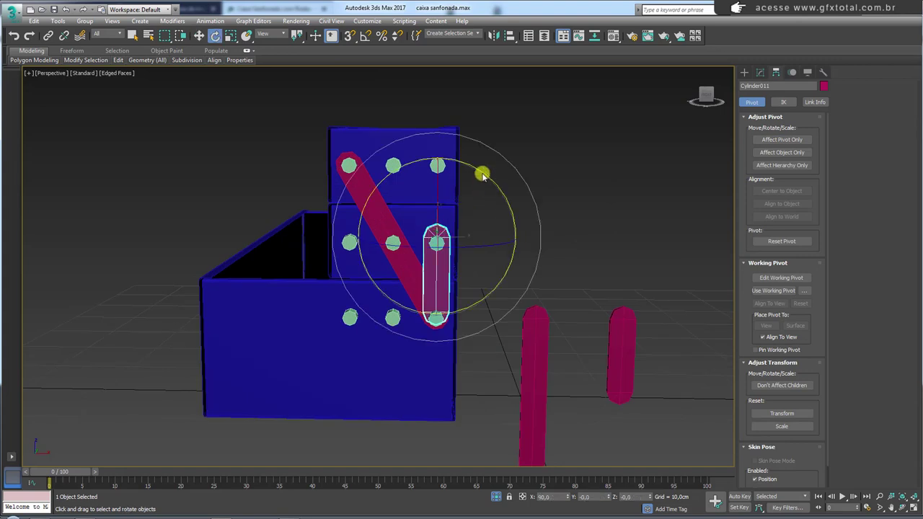
# Step: Compare against long arm Cylinder003, trial-tilt the short bar about 30 degrees, then undo
pyautogui.click(369, 211)
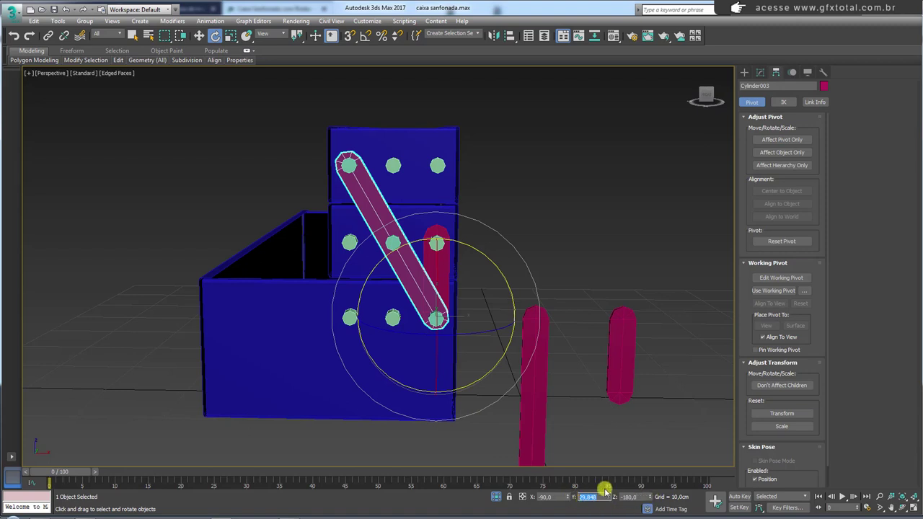
pyautogui.moveTo(457, 276); pyautogui.dragTo(444, 240)
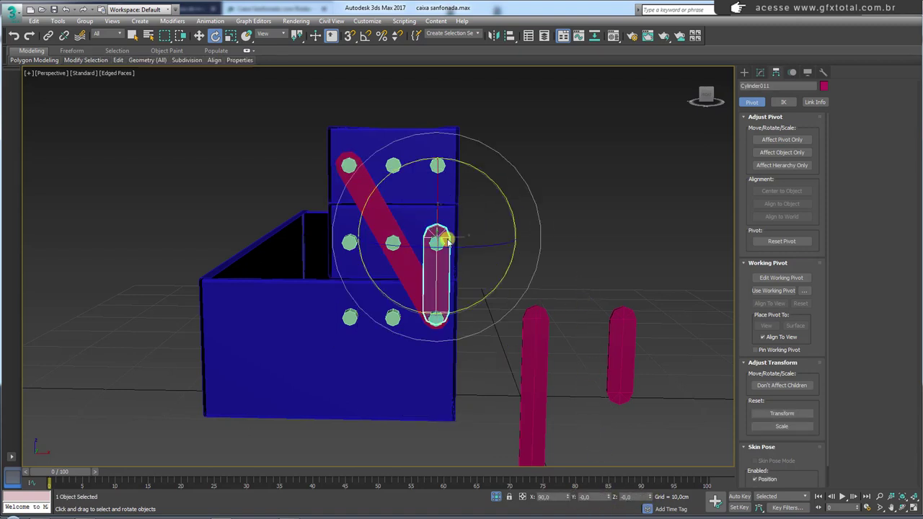
pyautogui.moveTo(593, 496); pyautogui.dragTo(610, 404)
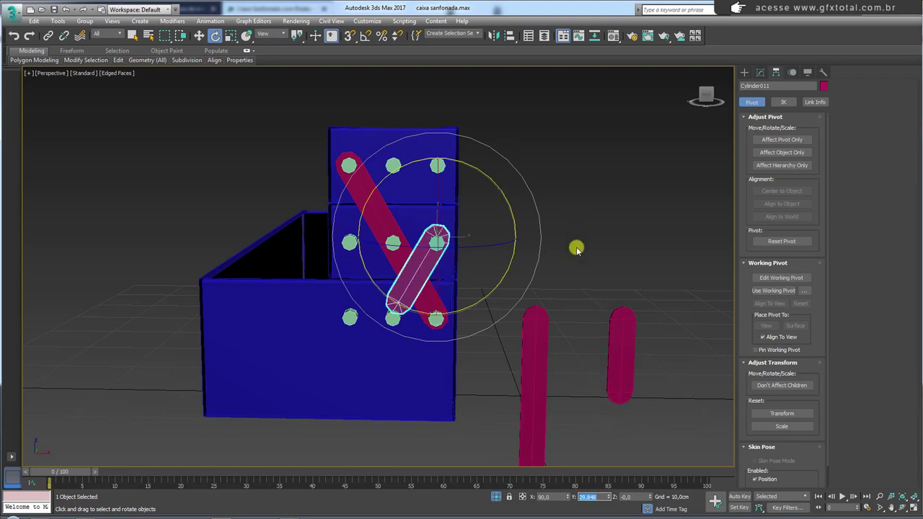
pyautogui.moveTo(577, 248); pyautogui.dragTo(588, 233, button='middle')
pyautogui.hotkey('ctrl', 'z')
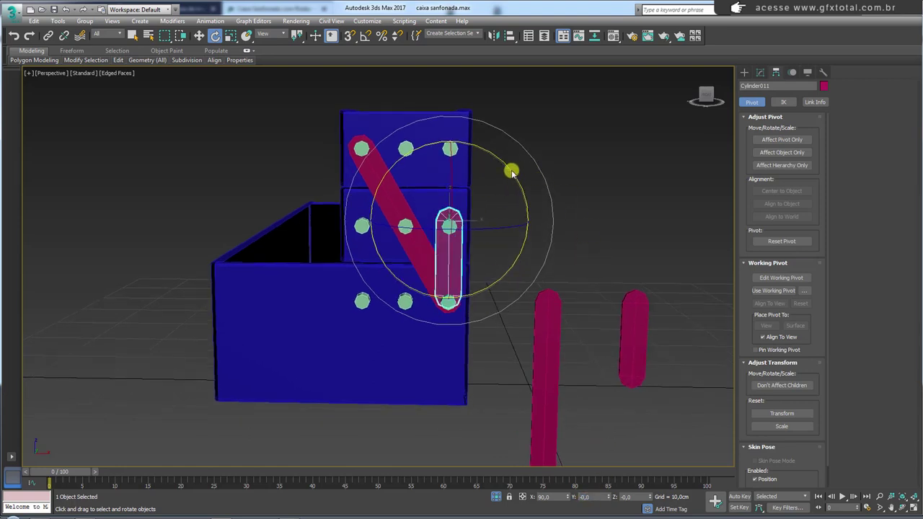
# Step: Rotate the short bar around its pin until it lies parallel to the long arm
pyautogui.moveTo(510, 171); pyautogui.dragTo(570, 307)
pyautogui.scroll(3, 550, 258)
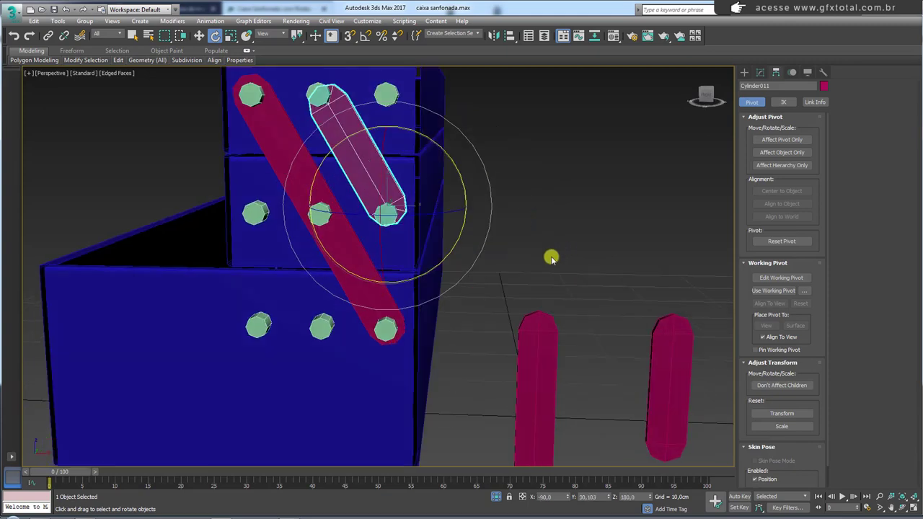
pyautogui.moveTo(550, 258)
pyautogui.keyDown('alt'); pyautogui.mouseDown(button='middle')
pyautogui.moveTo(513, 272)
pyautogui.moveTo(569, 252)
pyautogui.mouseUp(button='middle'); pyautogui.keyUp('alt')
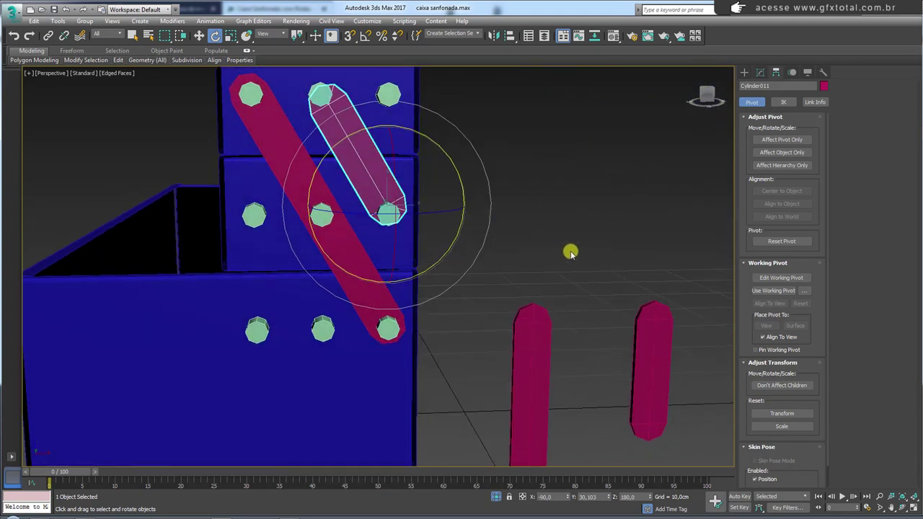
pyautogui.hotkey('ctrl', 'z')
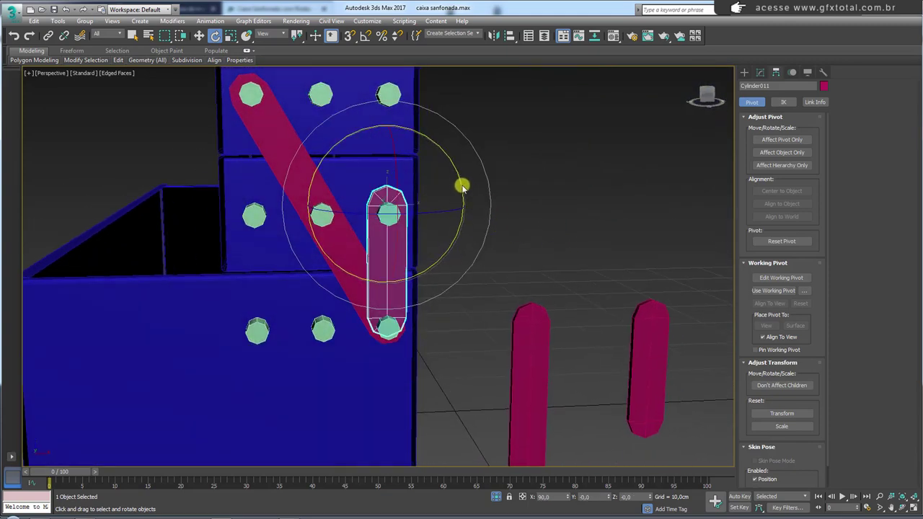
pyautogui.moveTo(461, 186); pyautogui.dragTo(499, 332)
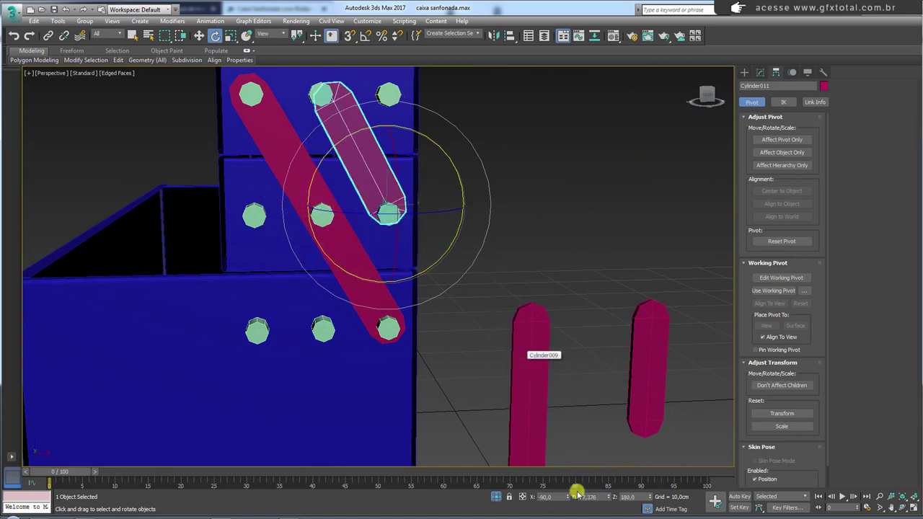
# Step: Set short arm Cylinder011's Y rotation to 29.848° to match long arm Cylinder003
pyautogui.click(278, 131)
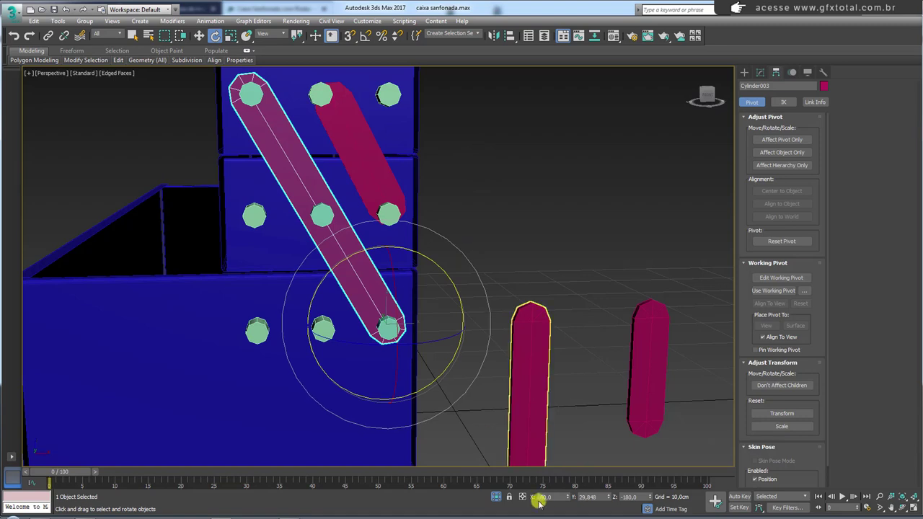
pyautogui.click(378, 173)
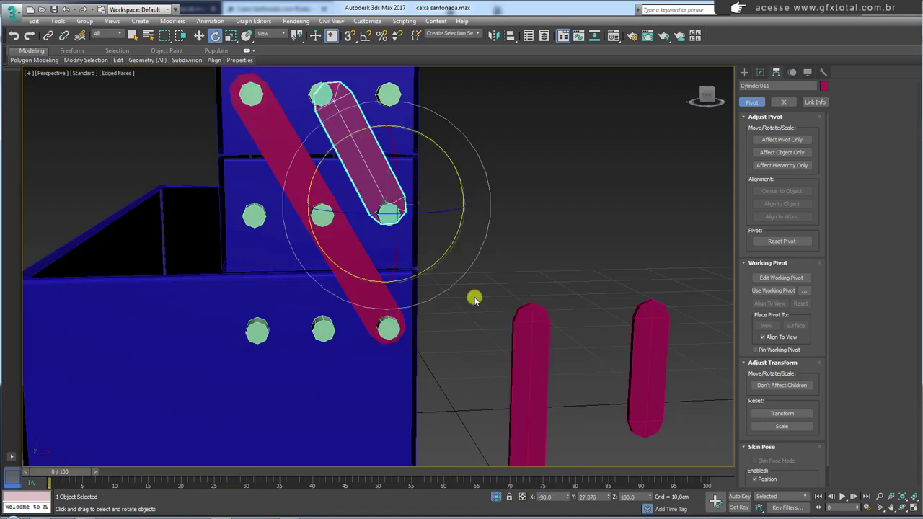
pyautogui.click(280, 160)
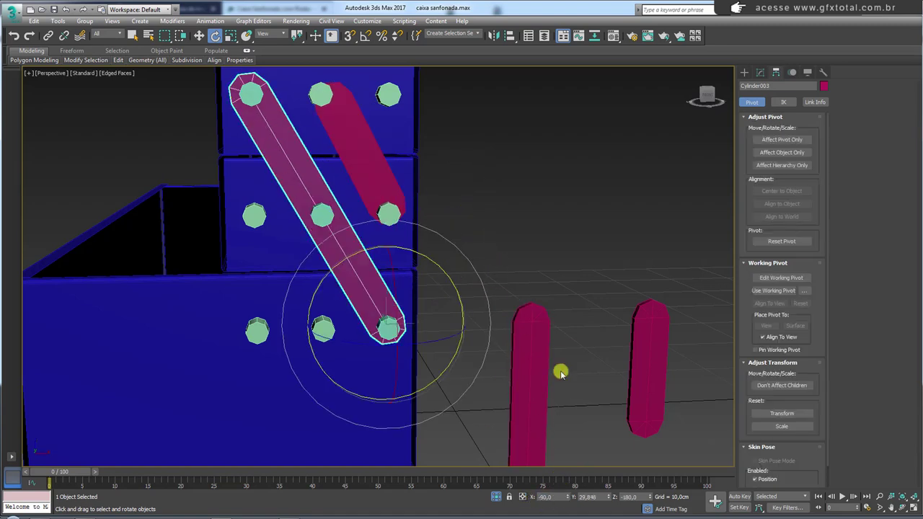
pyautogui.click(367, 138)
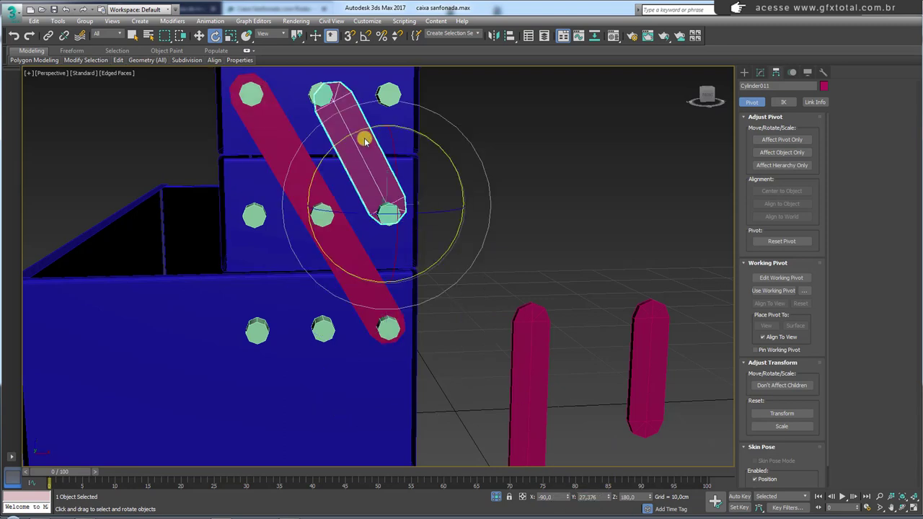
pyautogui.click(590, 496)
pyautogui.press('Return')
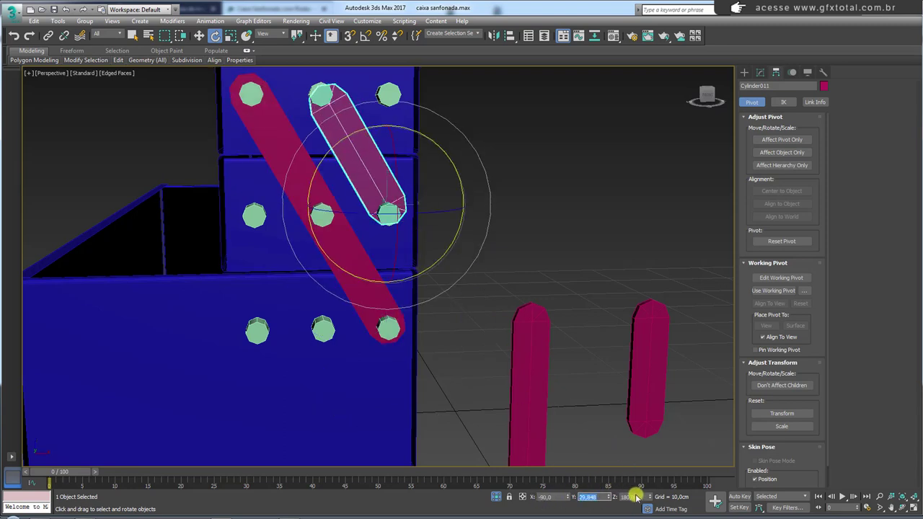
# Step: Reselect the short magenta arm Cylinder011
pyautogui.click(516, 292)
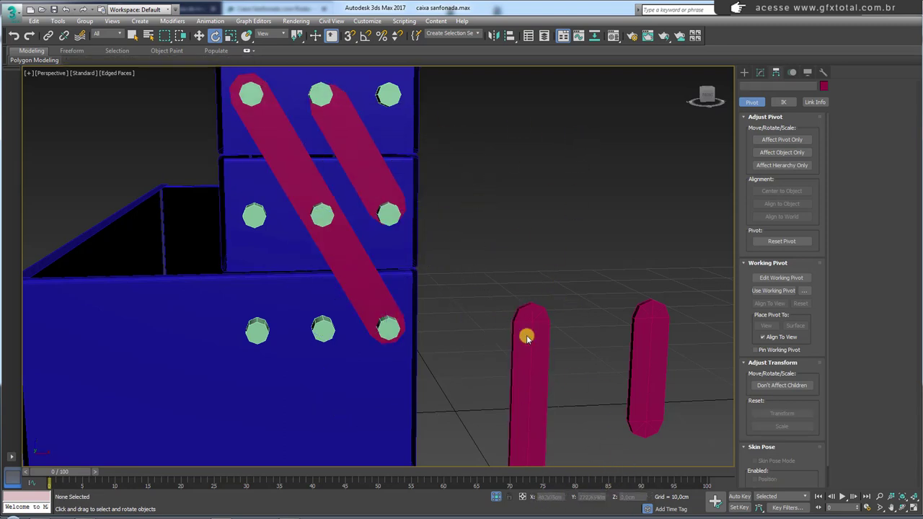
pyautogui.click(370, 195)
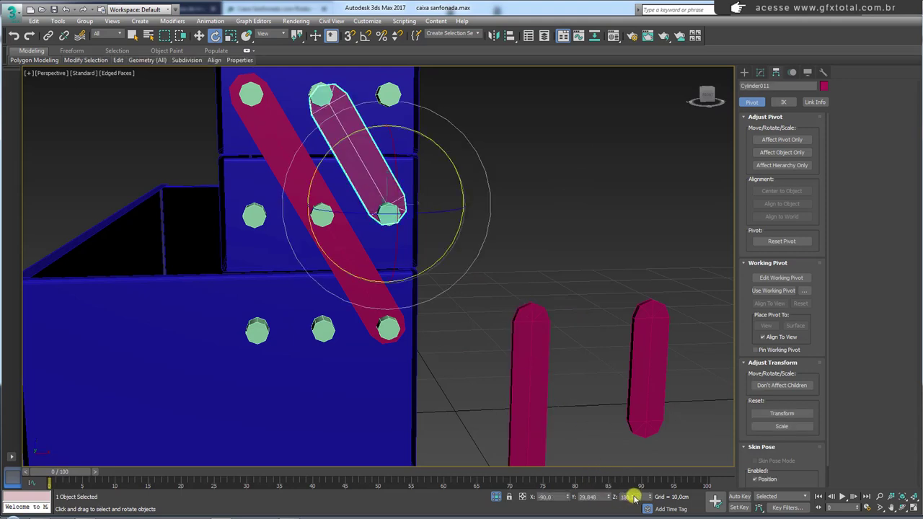
pyautogui.scroll(3, 441, 209)
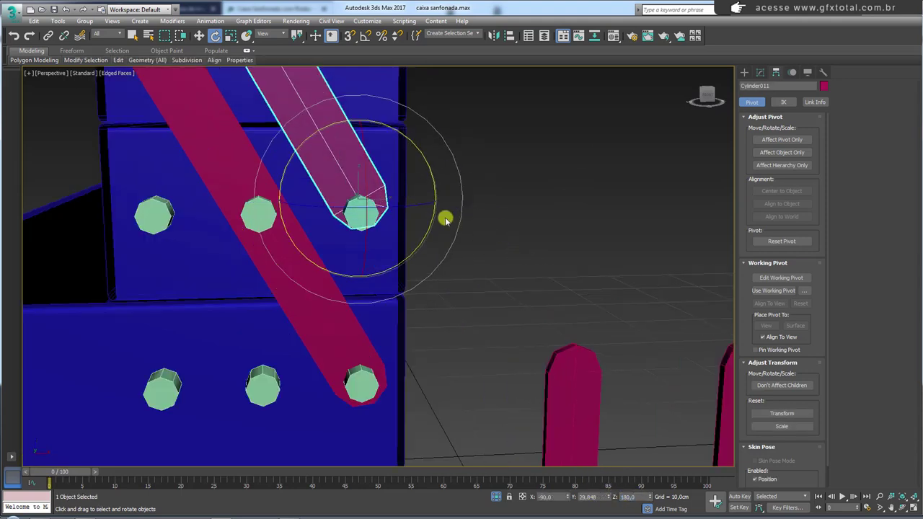
pyautogui.click(469, 245)
pyautogui.click(367, 181)
# Step: Align Cylinder011 to nut Object006 on Z position only, pivot point to pivot point
pyautogui.hotkey('alt', 'a')
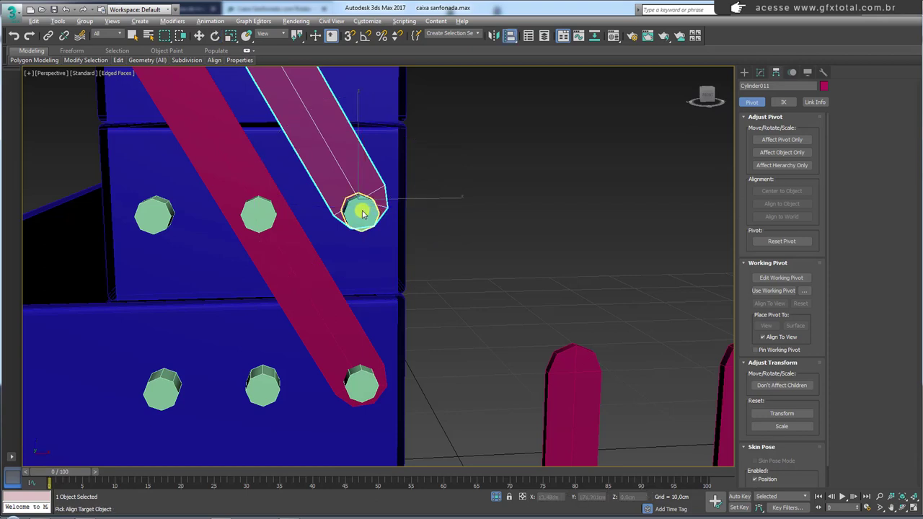
pyautogui.click(363, 210)
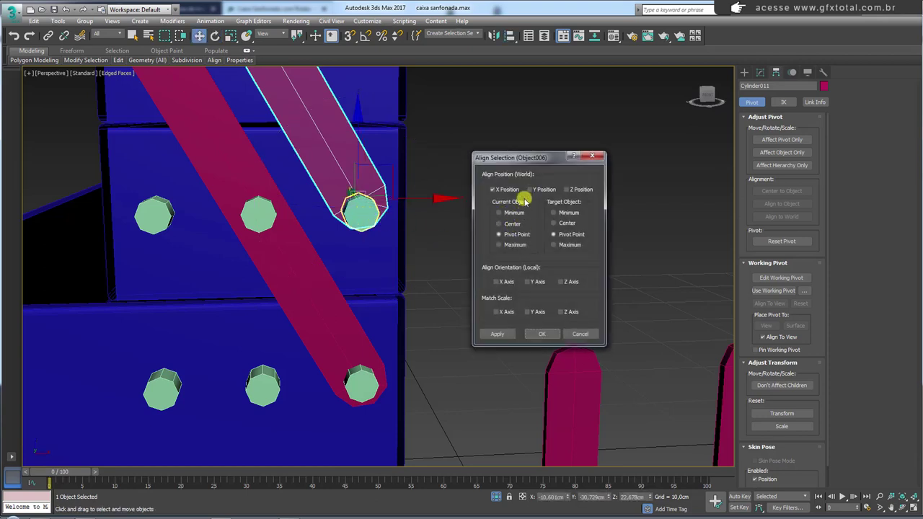
pyautogui.click(529, 189)
pyautogui.click(506, 190)
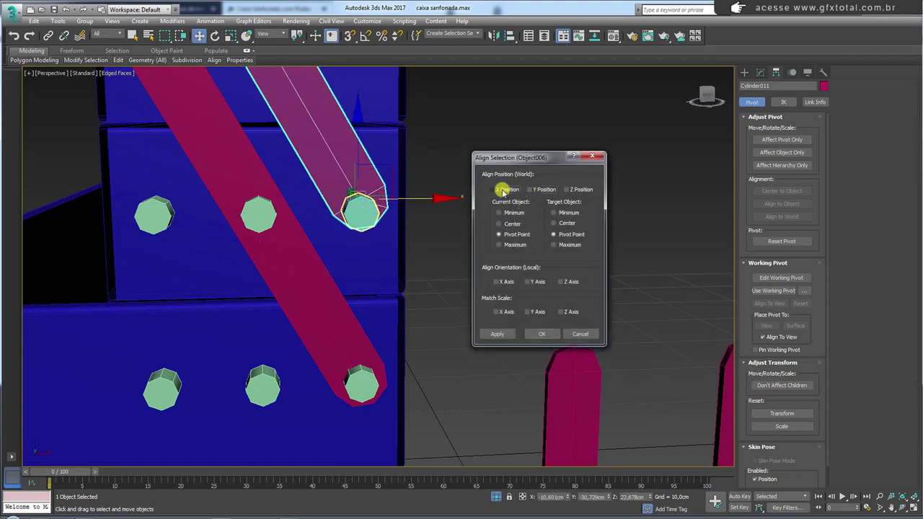
pyautogui.click(537, 190)
pyautogui.click(573, 189)
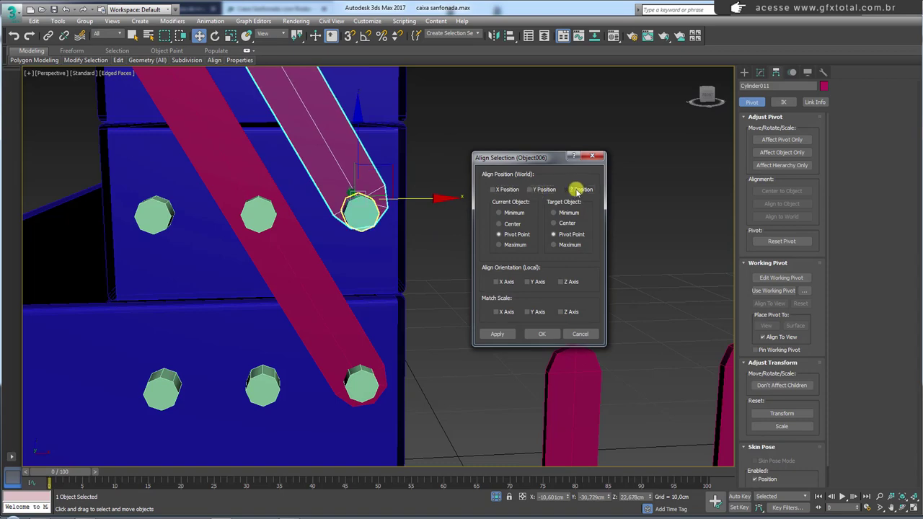
pyautogui.click(542, 333)
# Step: Select the loose right magenta pill Cylinder010
pyautogui.scroll(-1, 481, 269)
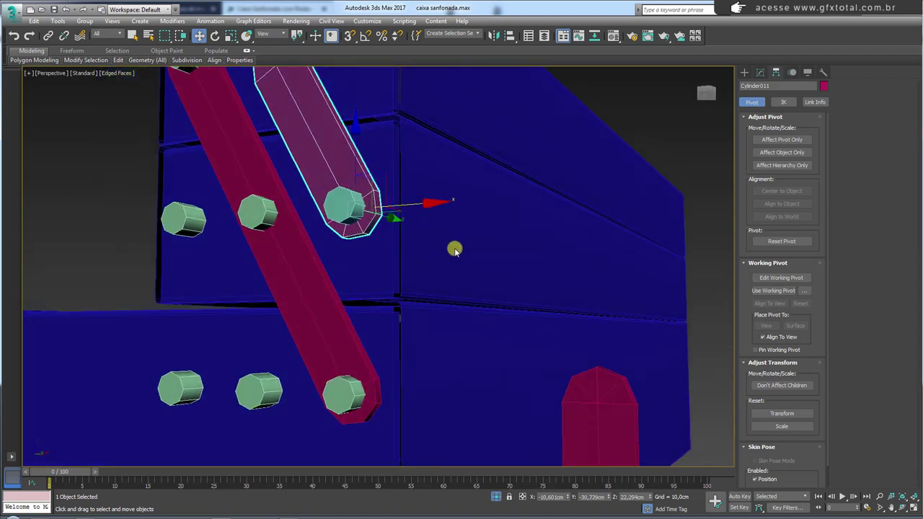
pyautogui.scroll(1, 453, 247)
pyautogui.scroll(-4, 498, 307)
pyautogui.scroll(1, 575, 291)
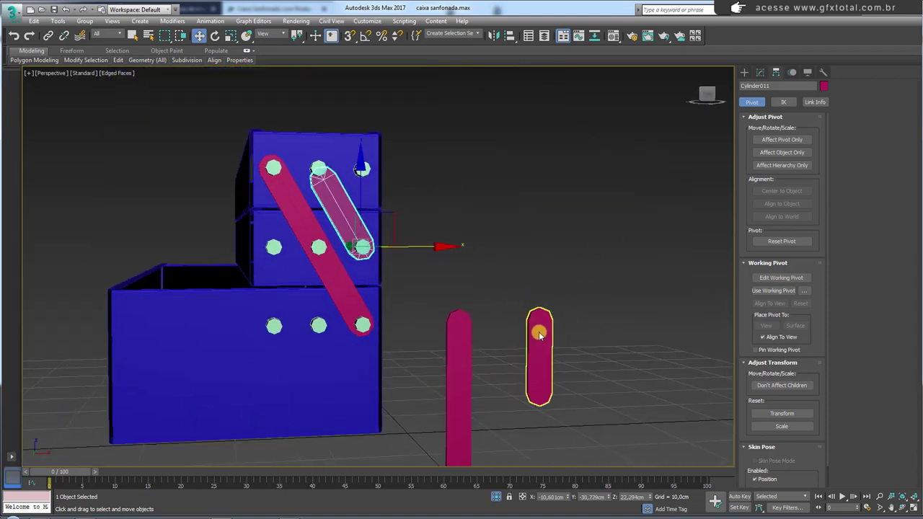
pyautogui.click(538, 329)
# Step: Move Cylinder010's bottom vertices down along Z in Vertex mode to lengthen it
pyautogui.click(760, 72)
pyautogui.click(756, 296)
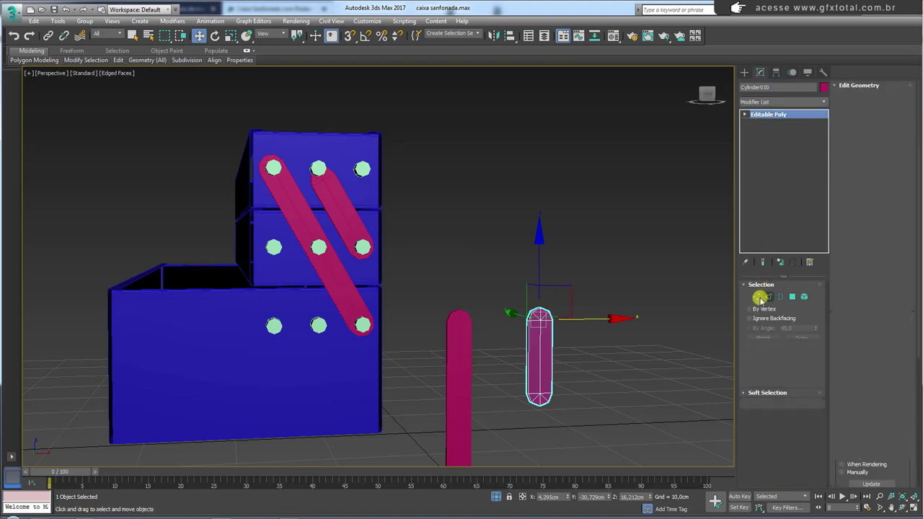
pyautogui.moveTo(537, 351); pyautogui.dragTo(538, 355)
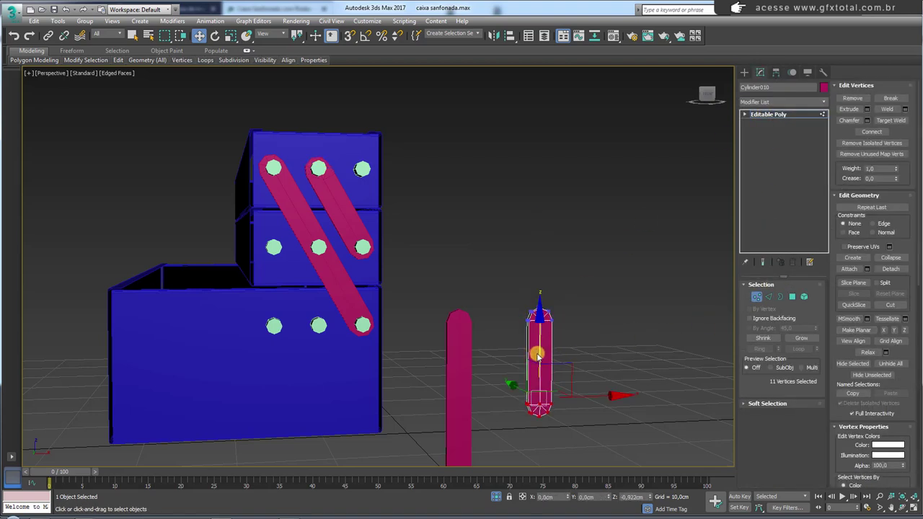
pyautogui.keyDown('alt'); pyautogui.moveTo(536, 358); pyautogui.dragTo(534, 320, button='middle'); pyautogui.keyUp('alt')
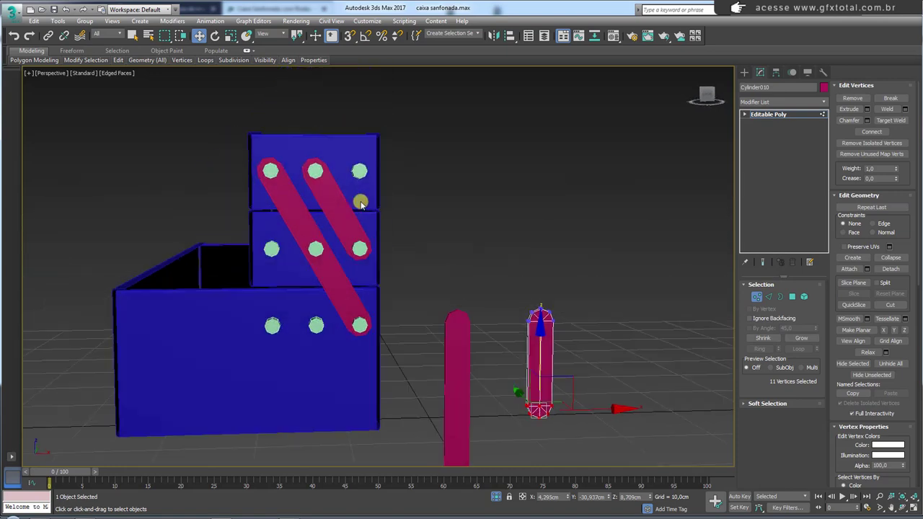
pyautogui.moveTo(537, 339); pyautogui.dragTo(542, 339)
# Step: Exit vertex mode and create instance Cylinder012 of the short arm on the lower panel
pyautogui.click(775, 116)
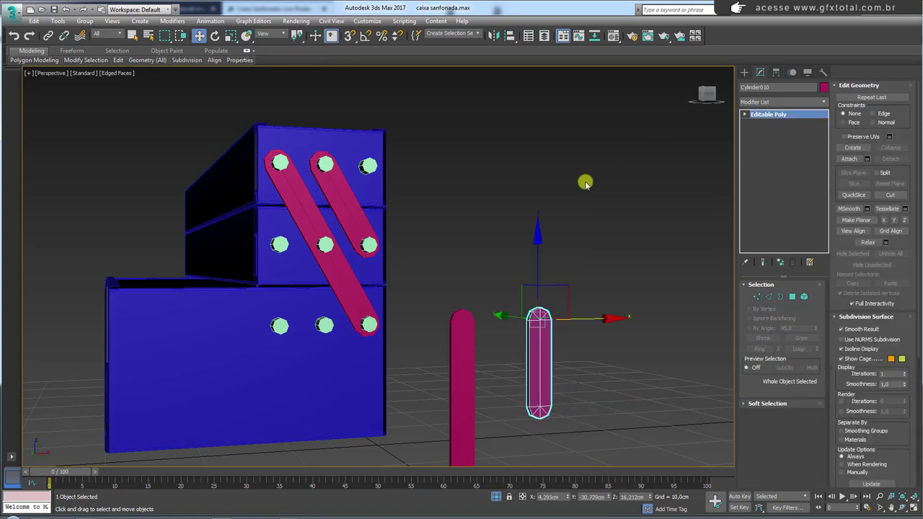
pyautogui.moveTo(585, 181)
pyautogui.keyDown('alt'); pyautogui.mouseDown(button='middle')
pyautogui.moveTo(411, 264)
pyautogui.moveTo(439, 206)
pyautogui.mouseUp(button='middle'); pyautogui.keyUp('alt')
pyautogui.click(366, 161)
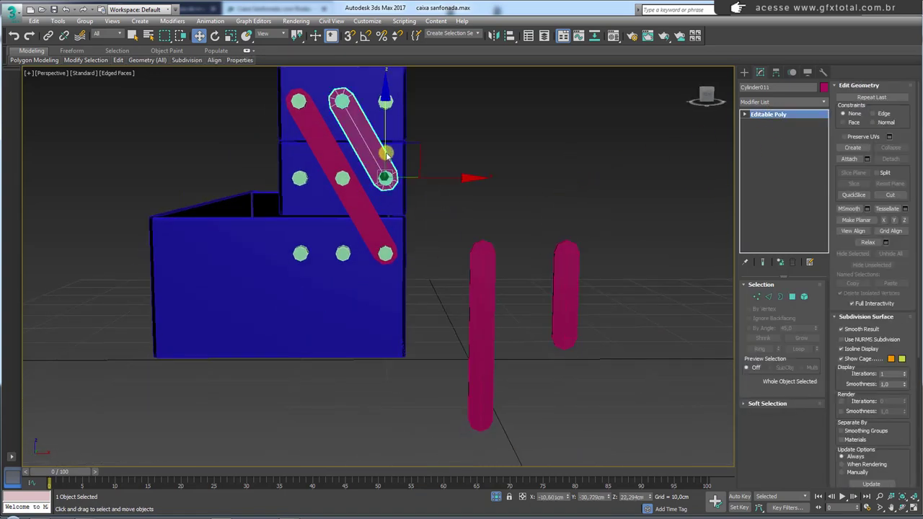
pyautogui.moveTo(407, 155)
pyautogui.mouseDown()
pyautogui.moveTo(408, 243)
pyautogui.moveTo(377, 271)
pyautogui.mouseUp()
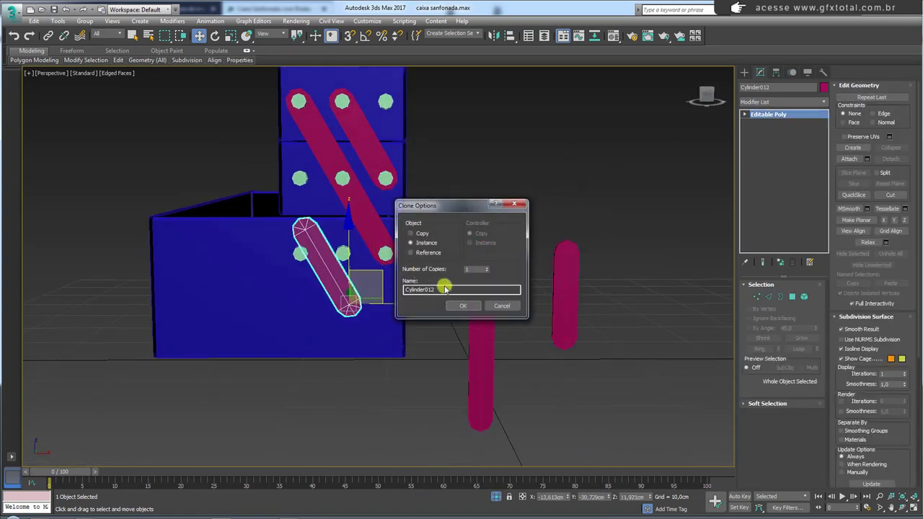
pyautogui.click(463, 305)
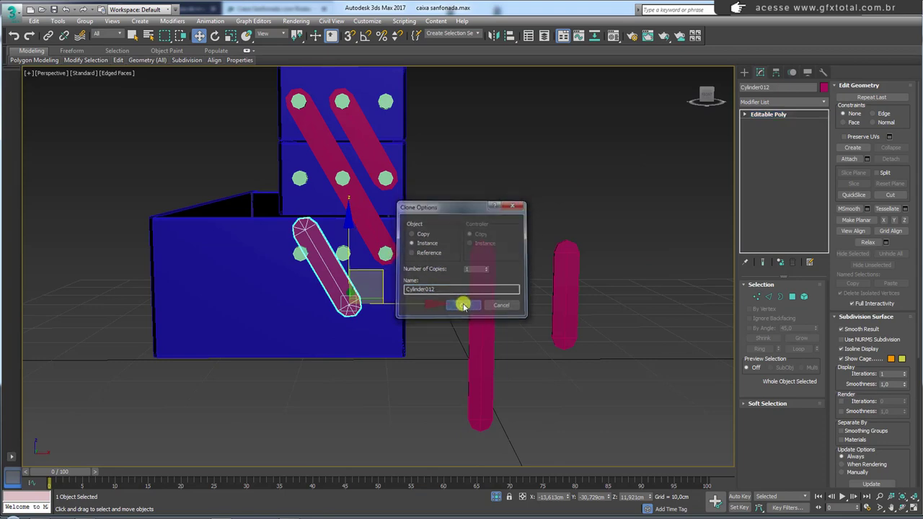
pyautogui.moveTo(353, 285)
pyautogui.keyDown('alt'); pyautogui.mouseDown(button='middle')
pyautogui.moveTo(366, 301)
pyautogui.moveTo(433, 284)
pyautogui.mouseUp(button='middle'); pyautogui.keyUp('alt')
pyautogui.scroll(5, 389, 295)
pyautogui.click(400, 281)
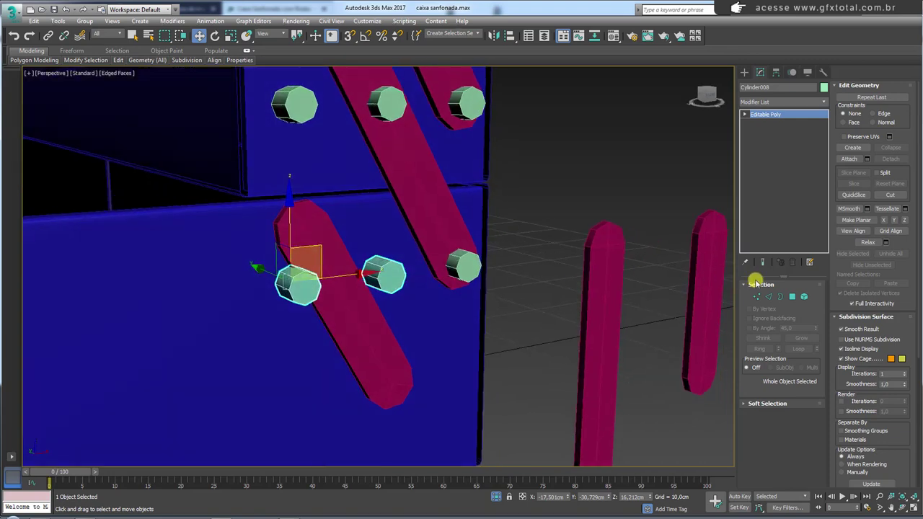
# Step: Detach one green nut from Cylinder008 as its own object, Object007
pyautogui.click(804, 297)
pyautogui.click(383, 272)
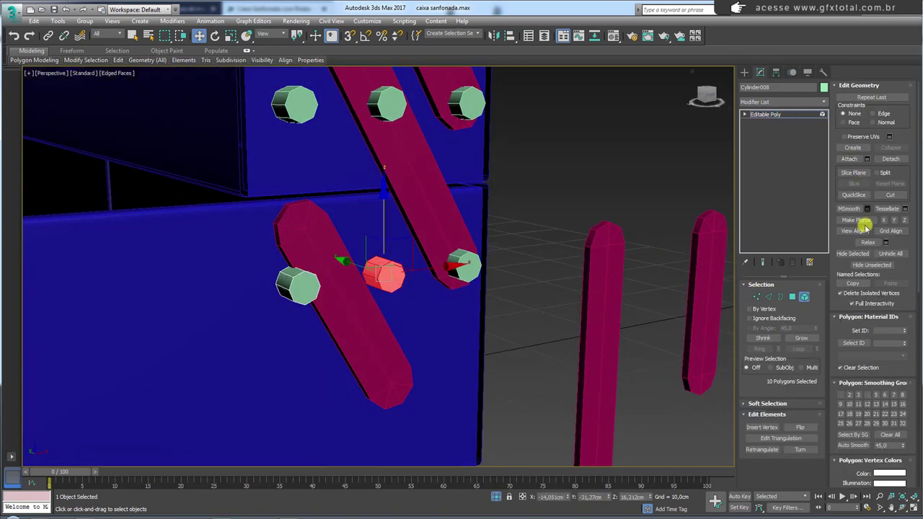
pyautogui.click(890, 157)
pyautogui.click(597, 219)
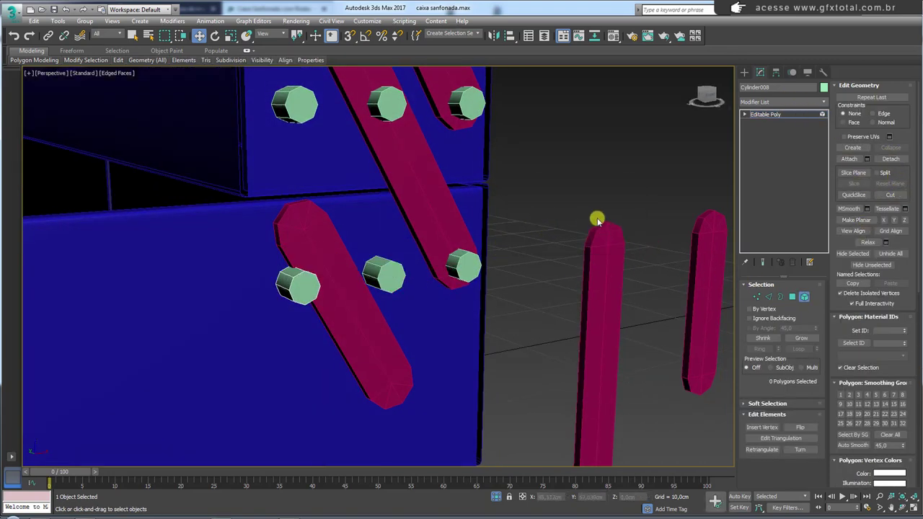
pyautogui.click(784, 116)
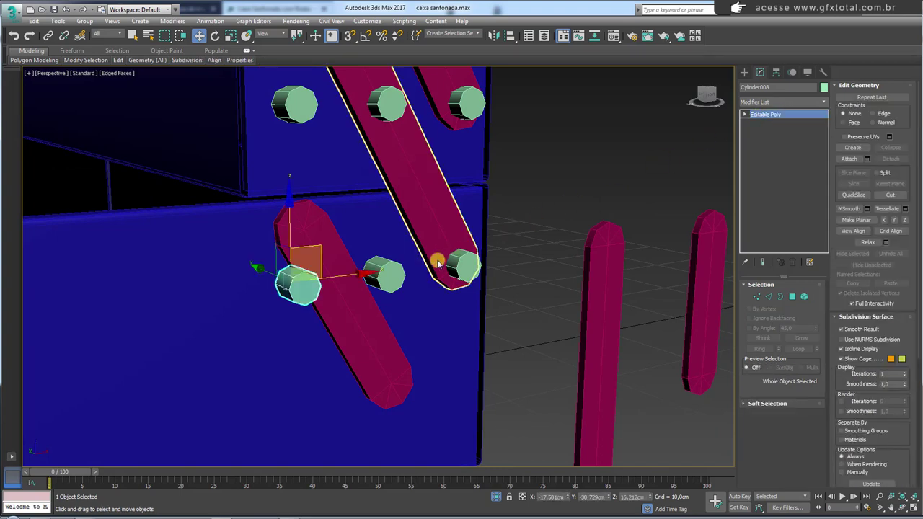
# Step: Toggle Affect Pivot Only for Object007 in Hierarchy, then select the copied arm
pyautogui.click(387, 271)
pyautogui.click(783, 72)
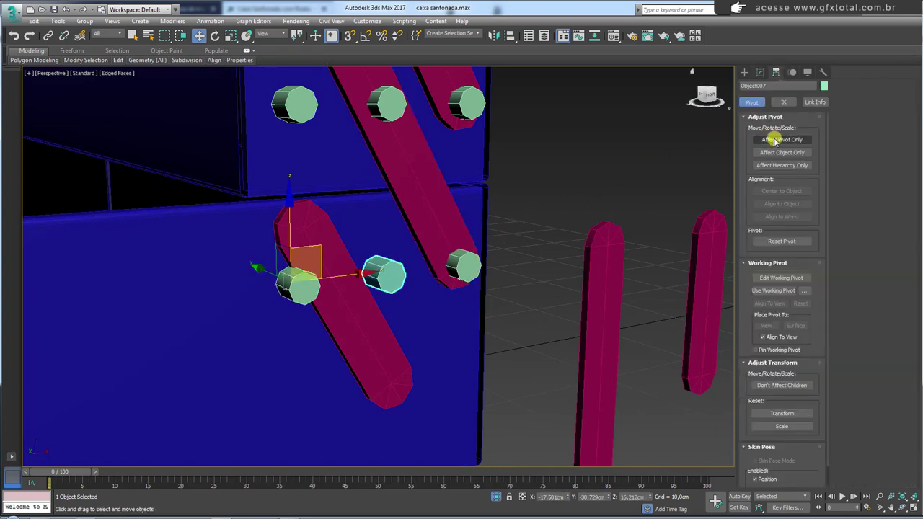
pyautogui.click(781, 139)
pyautogui.click(781, 191)
pyautogui.click(782, 139)
pyautogui.scroll(-3, 607, 183)
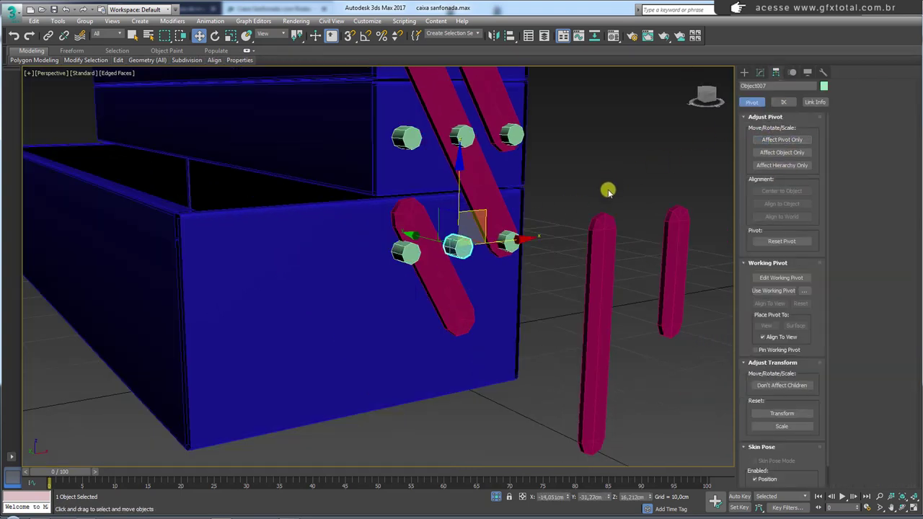
pyautogui.moveTo(607, 189); pyautogui.dragTo(537, 218, button='middle')
pyautogui.click(416, 270)
# Step: Align Cylinder012 onto nut Object007, switching the position axes from Y to X
pyautogui.hotkey('alt', 'a')
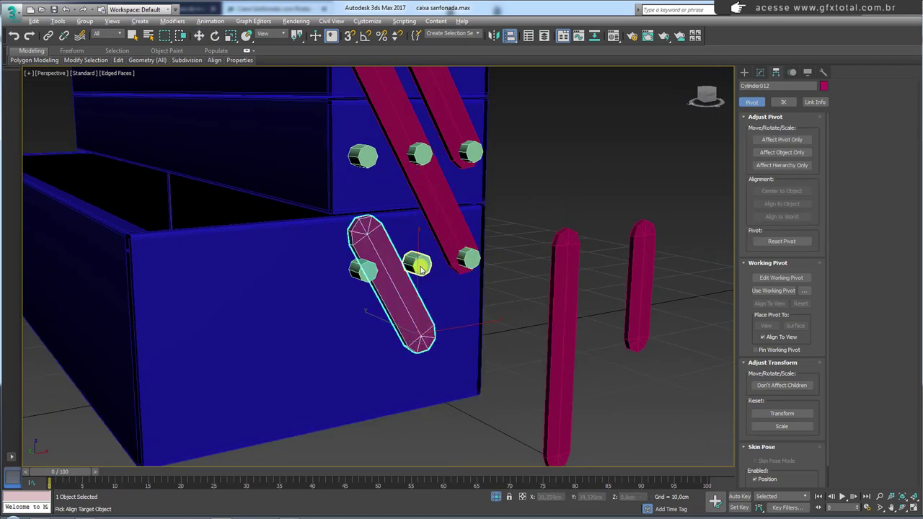
pyautogui.click(416, 264)
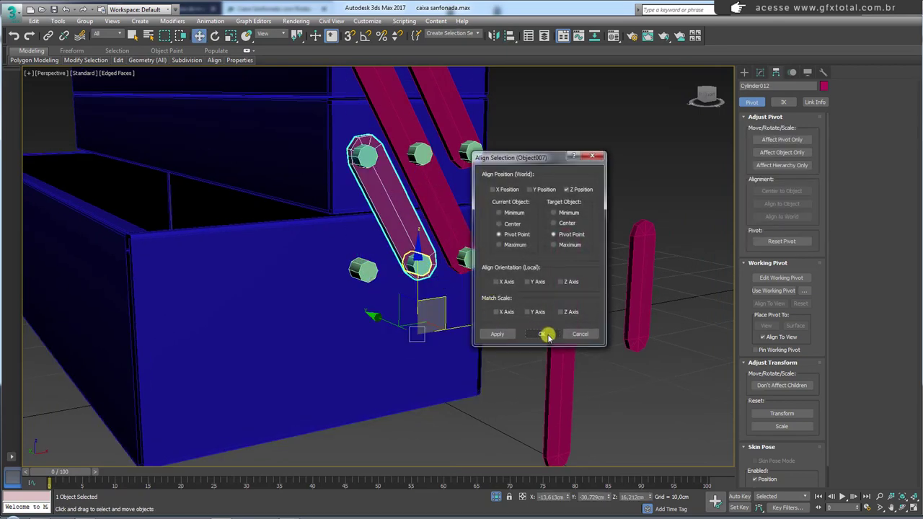
pyautogui.click(547, 335)
pyautogui.moveTo(488, 294)
pyautogui.keyDown('alt'); pyautogui.mouseDown(button='middle')
pyautogui.moveTo(447, 291)
pyautogui.moveTo(422, 272)
pyautogui.mouseUp(button='middle'); pyautogui.keyUp('alt')
pyautogui.click(420, 270)
pyautogui.click(532, 189)
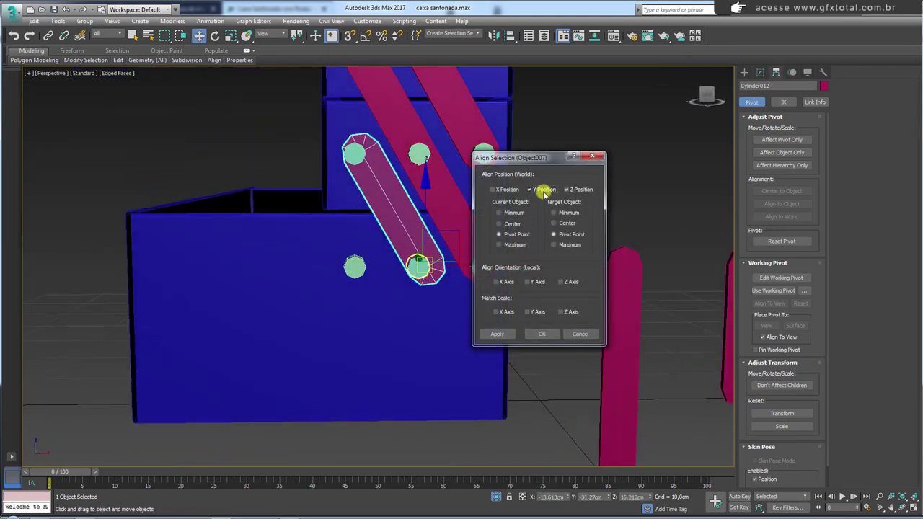
pyautogui.click(553, 191)
pyautogui.click(503, 190)
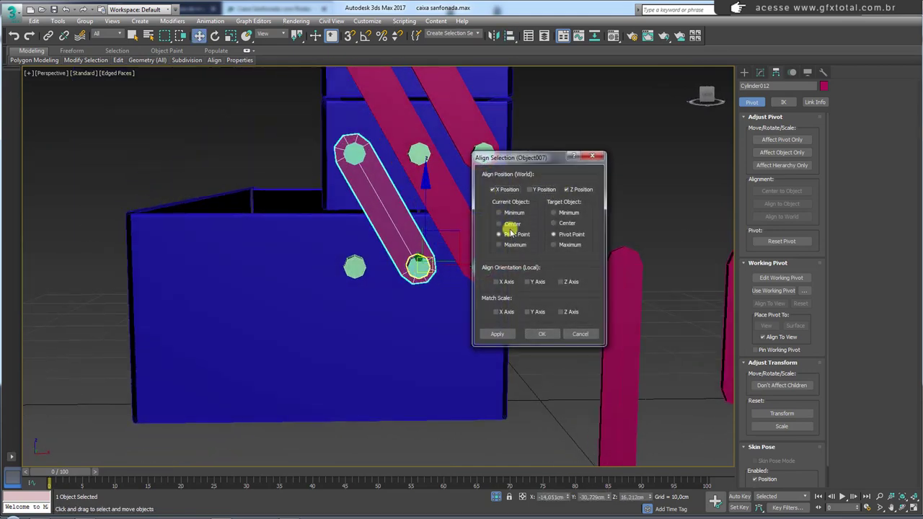
pyautogui.click(539, 331)
# Step: Orbit and zoom the view onto the two loose upright arms
pyautogui.keyDown('alt'); pyautogui.moveTo(488, 269); pyautogui.dragTo(491, 269, button='middle'); pyautogui.keyUp('alt')
pyautogui.scroll(-5, 490, 269)
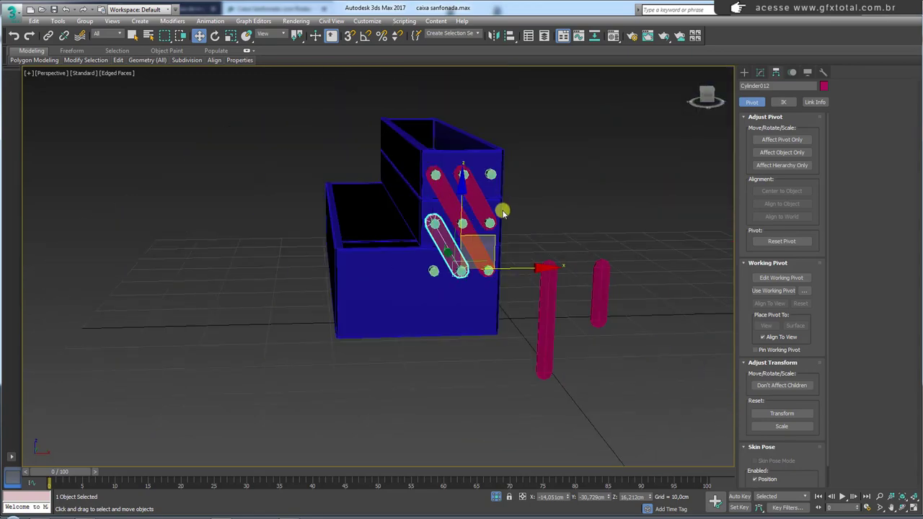
pyautogui.moveTo(500, 208)
pyautogui.keyDown('alt'); pyautogui.mouseDown(button='middle')
pyautogui.moveTo(497, 279)
pyautogui.moveTo(500, 216)
pyautogui.moveTo(421, 237)
pyautogui.mouseUp(button='middle'); pyautogui.keyUp('alt')
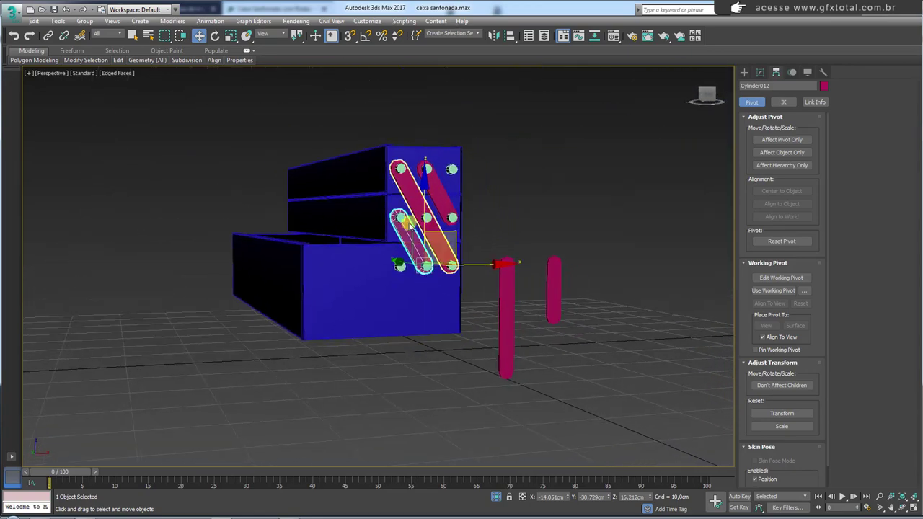
pyautogui.scroll(2, 422, 236)
pyautogui.moveTo(632, 304); pyautogui.dragTo(515, 260, button='middle')
# Step: Slide Cylinder010 left along X toward the other arm, checking the reference photo
pyautogui.scroll(3, 509, 254)
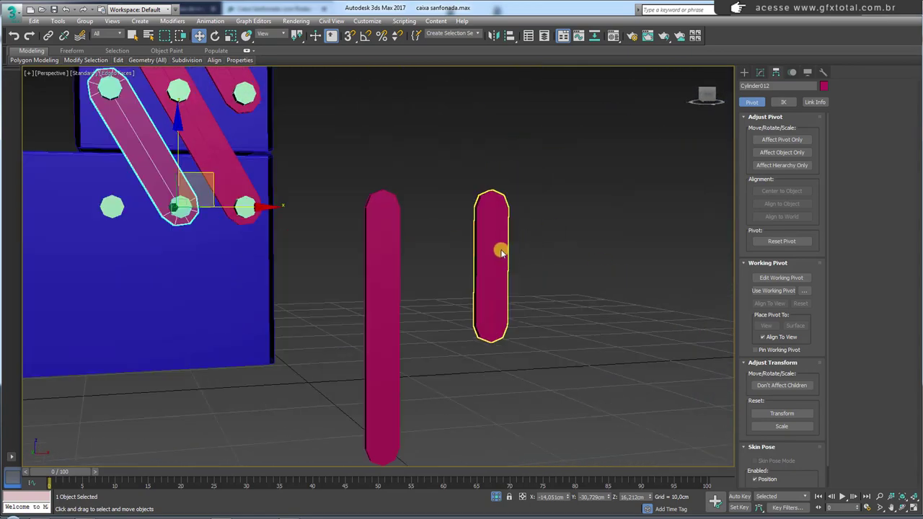
pyautogui.click(501, 250)
pyautogui.moveTo(548, 208); pyautogui.dragTo(498, 212)
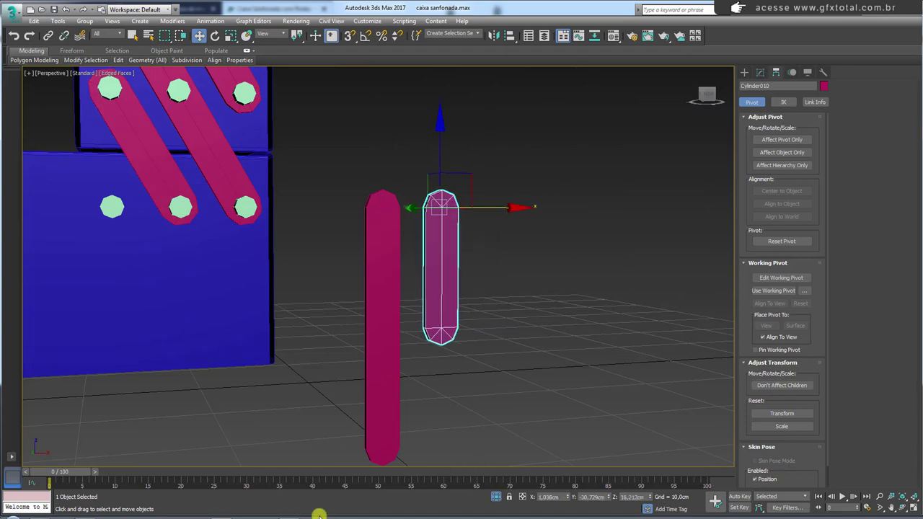
pyautogui.click(296, 516)
pyautogui.scroll(3, 454, 288)
pyautogui.scroll(2, 505, 216)
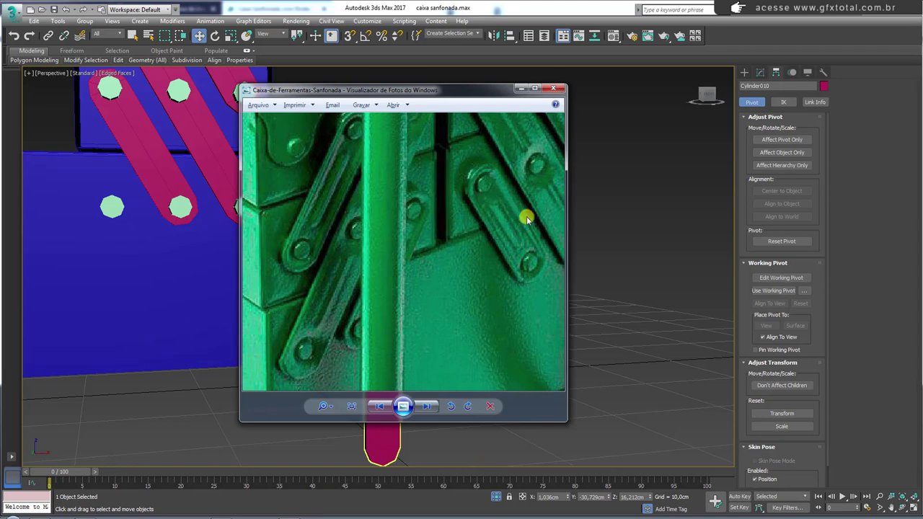
pyautogui.click(678, 180)
# Step: Select vertical edges on the arm's front at Editable Poly Edge level
pyautogui.click(760, 73)
pyautogui.scroll(5, 480, 209)
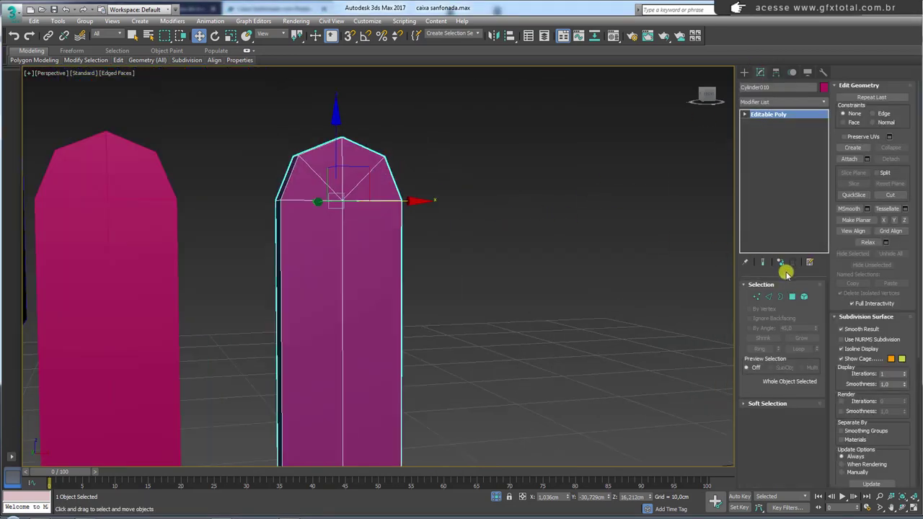
pyautogui.scroll(-2, 725, 267)
pyautogui.click(770, 296)
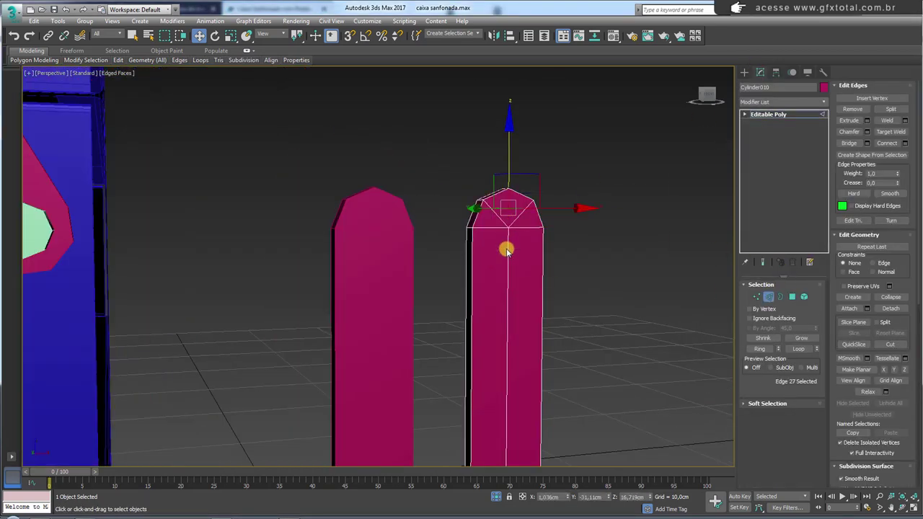
pyautogui.click(506, 250)
pyautogui.moveTo(516, 327); pyautogui.dragTo(510, 213, button='middle')
pyautogui.keyDown('ctrl'); pyautogui.click(499, 397); pyautogui.keyUp('ctrl')
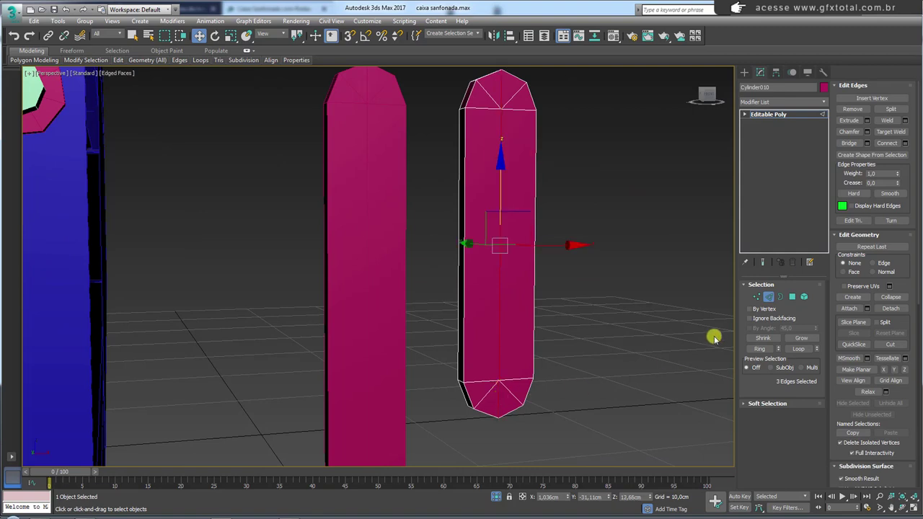
# Step: Select the arm's front and end-cap polygons
pyautogui.click(792, 297)
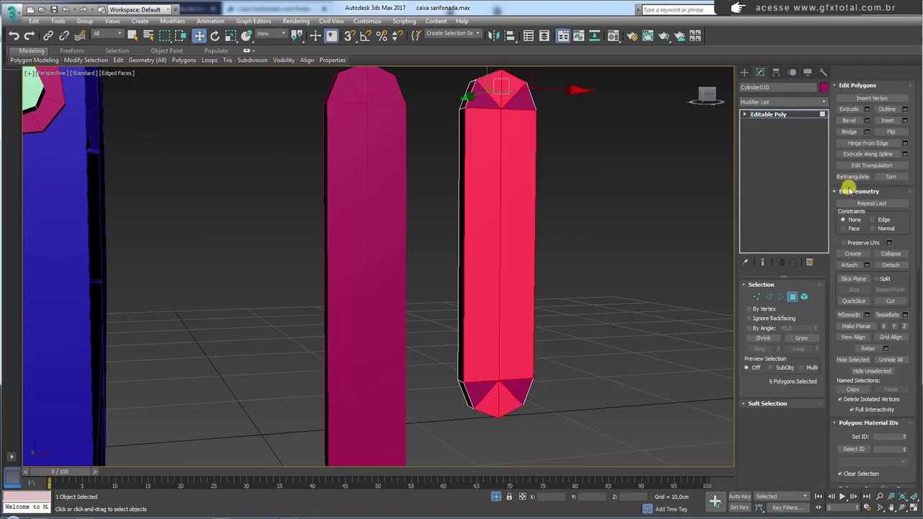
pyautogui.keyDown('alt'); pyautogui.click(503, 104); pyautogui.keyUp('alt')
pyautogui.keyDown('ctrl'); pyautogui.click(487, 107); pyautogui.keyUp('ctrl')
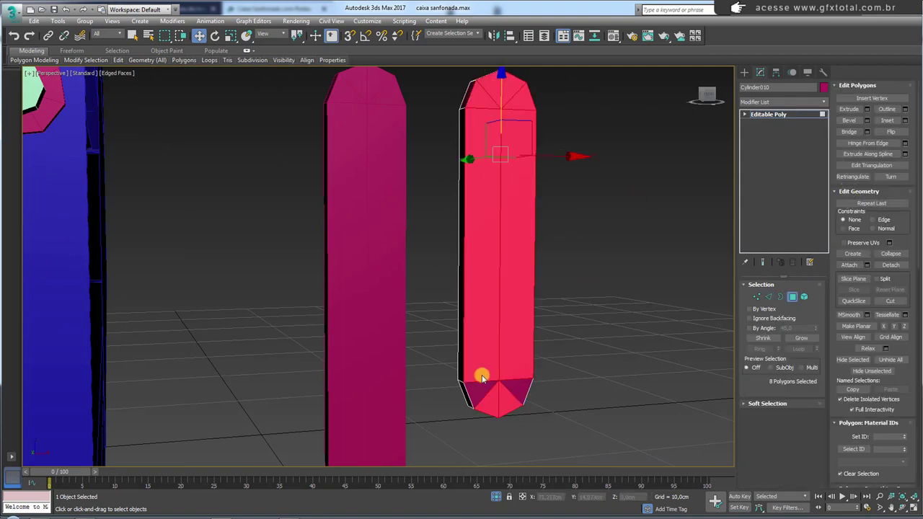
pyautogui.keyDown('ctrl'); pyautogui.click(482, 375); pyautogui.keyUp('ctrl')
pyautogui.keyDown('ctrl'); pyautogui.click(500, 383); pyautogui.keyUp('ctrl')
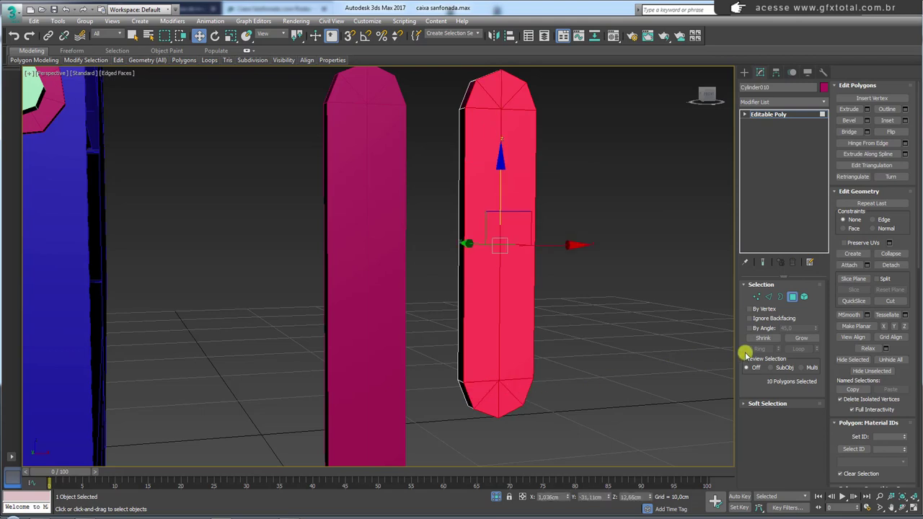
# Step: Inset the selected faces twice by 0.115cm each
pyautogui.click(904, 120)
pyautogui.keyDown('alt'); pyautogui.moveTo(634, 216); pyautogui.dragTo(576, 233, button='middle'); pyautogui.keyUp('alt')
pyautogui.moveTo(383, 287); pyautogui.dragTo(387, 288)
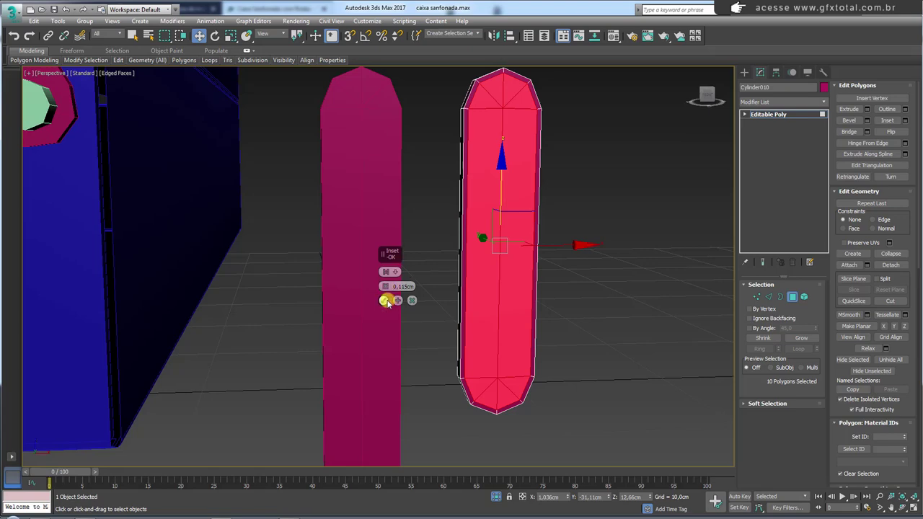
pyautogui.click(384, 299)
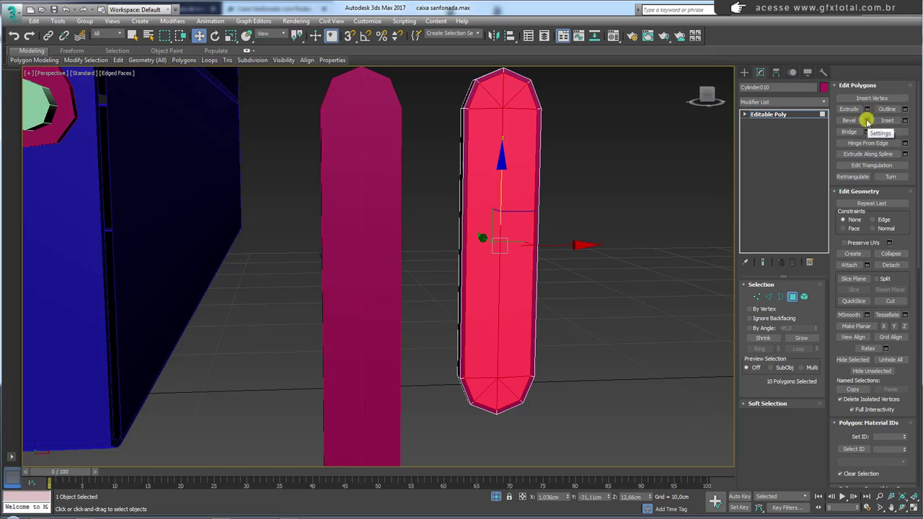
pyautogui.click(904, 121)
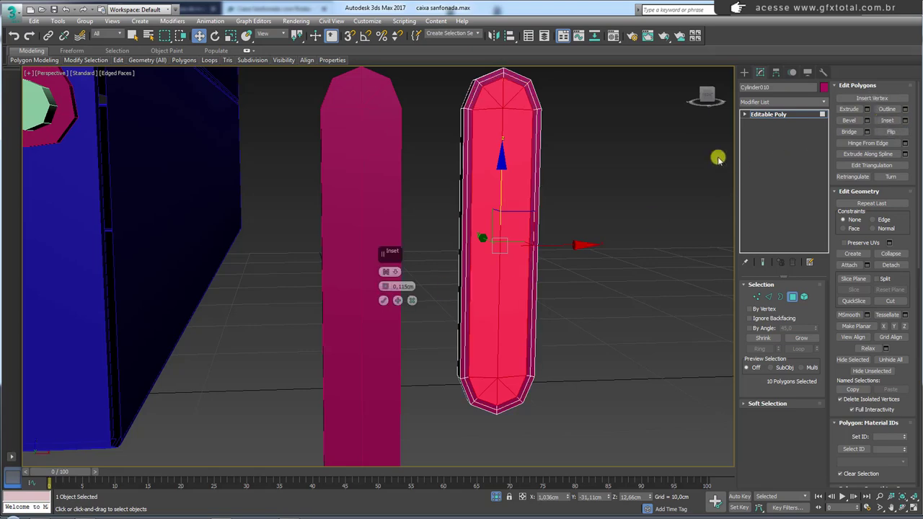
pyautogui.click(383, 300)
pyautogui.moveTo(383, 300)
pyautogui.keyDown('alt'); pyautogui.mouseDown(button='middle')
pyautogui.moveTo(470, 241)
pyautogui.moveTo(543, 216)
pyautogui.mouseUp(button='middle'); pyautogui.keyUp('alt')
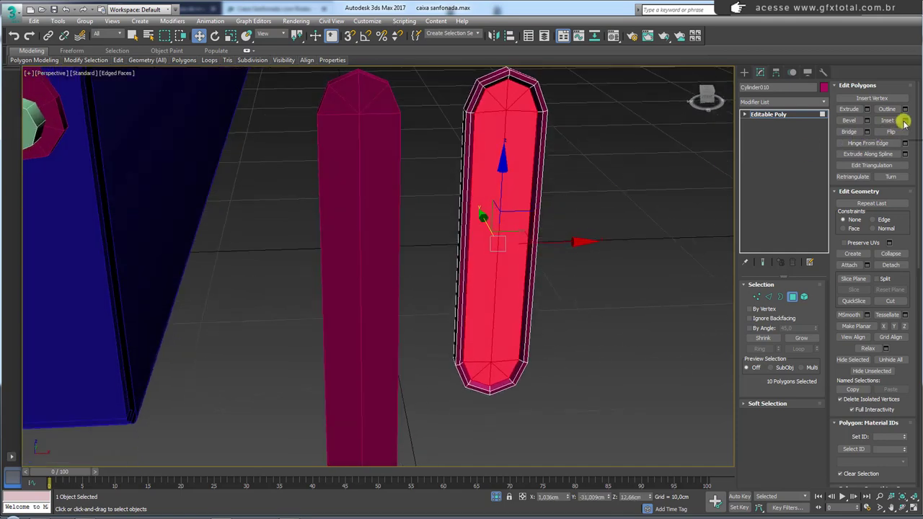
# Step: Check the toolbox reference photo and return to the arm
pyautogui.press('alt')
pyautogui.hotkey('alt', 'Tab')
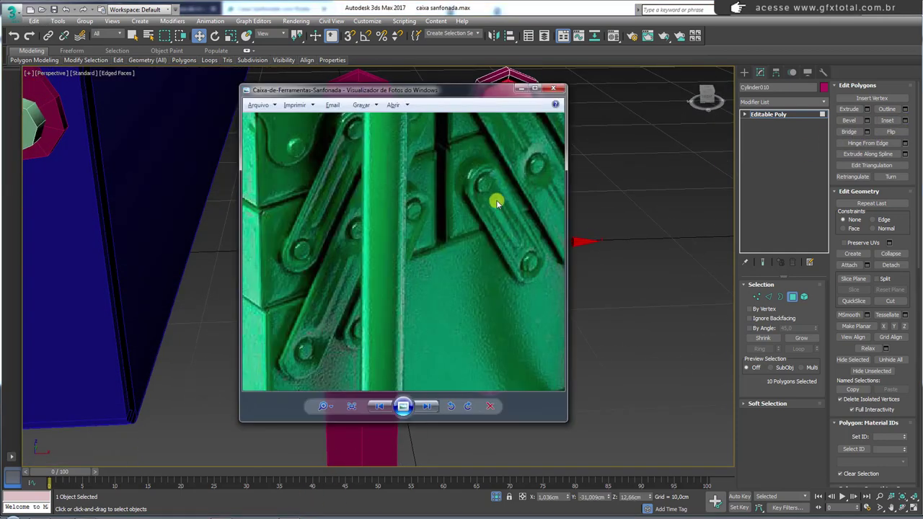
pyautogui.scroll(3, 497, 199)
pyautogui.scroll(3, 483, 204)
pyautogui.scroll(-3, 494, 222)
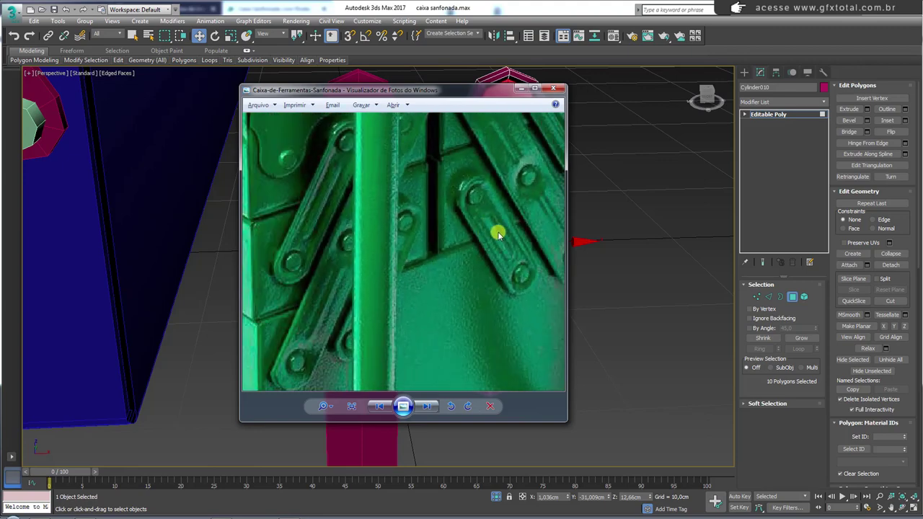
pyautogui.hotkey('alt', 'Tab')
pyautogui.keyDown('alt'); pyautogui.moveTo(628, 226); pyautogui.dragTo(605, 212, button='middle'); pyautogui.keyUp('alt')
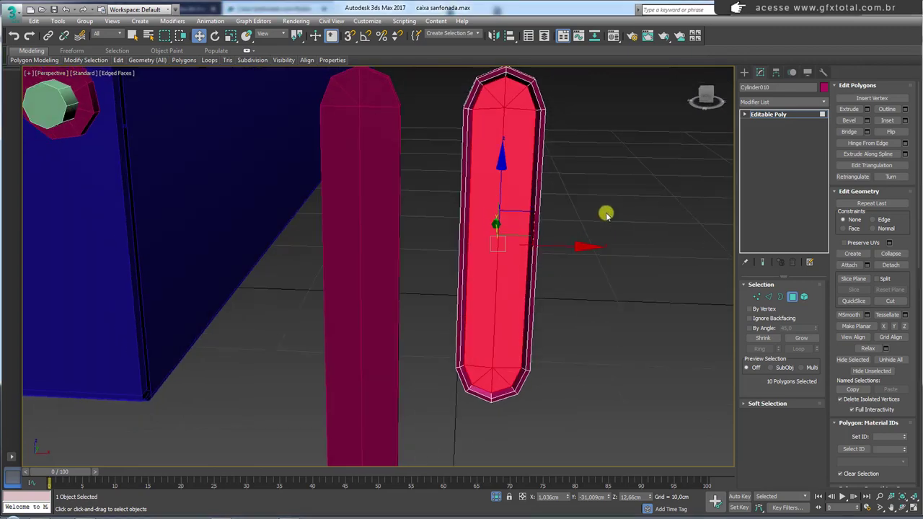
# Step: Connect the selected edges with two pinched loops across the arm's front
pyautogui.click(768, 297)
pyautogui.click(906, 142)
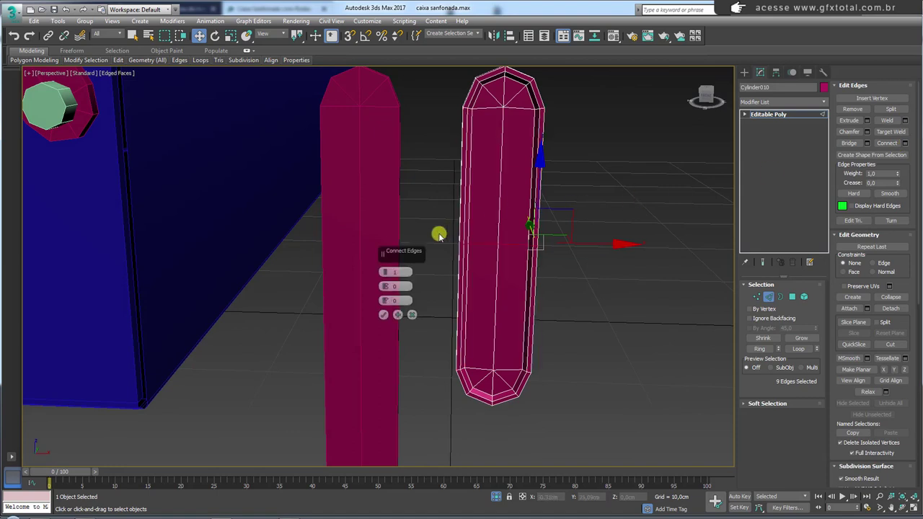
pyautogui.moveTo(385, 286); pyautogui.dragTo(388, 228)
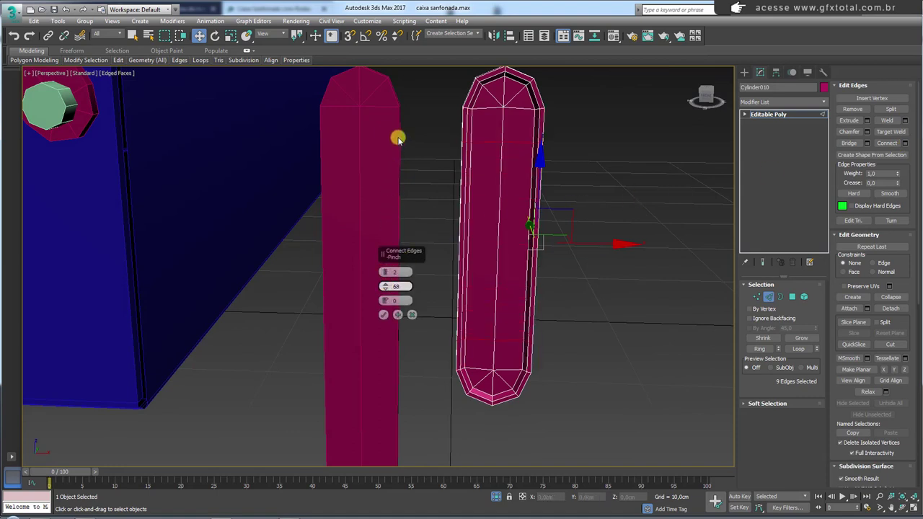
pyautogui.click(383, 314)
# Step: Inset the two middle front faces by 0.345cm
pyautogui.click(792, 296)
pyautogui.doubleClick(514, 255)
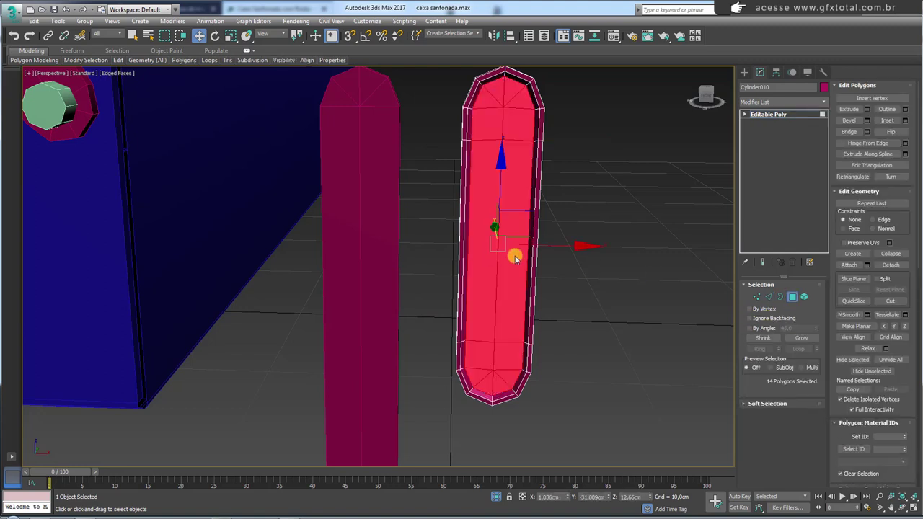
pyautogui.click(515, 255)
pyautogui.keyDown('ctrl'); pyautogui.click(484, 255); pyautogui.keyUp('ctrl')
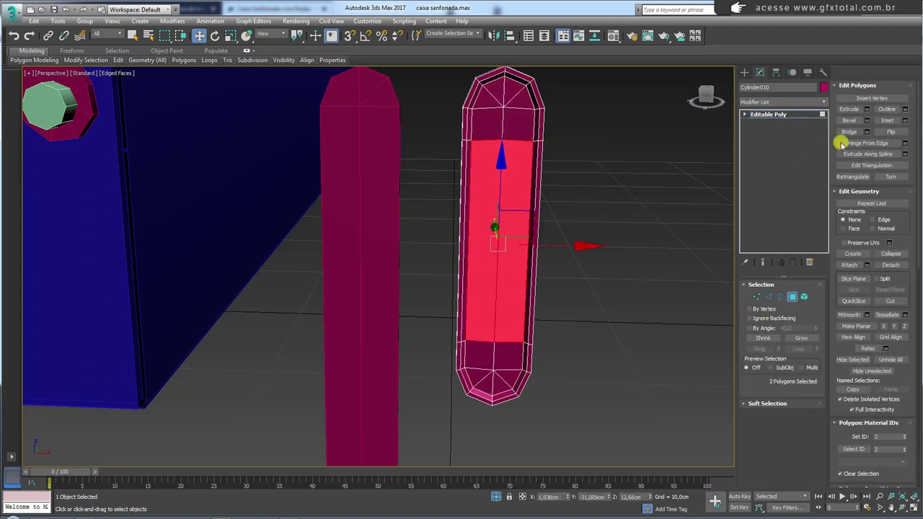
pyautogui.click(905, 121)
pyautogui.moveTo(387, 291); pyautogui.dragTo(389, 289)
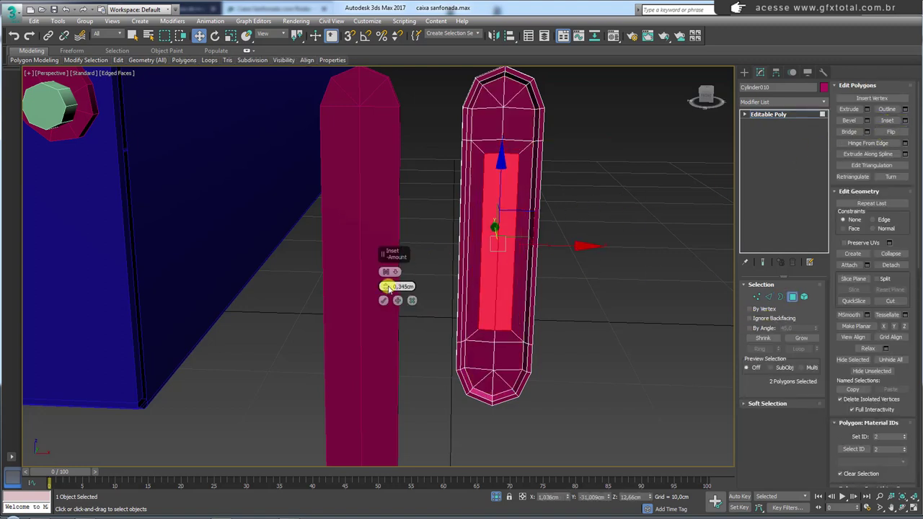
pyautogui.click(386, 300)
# Step: Bevel the middle faces with Height 0.295cm and Outline -0.23cm
pyautogui.click(866, 121)
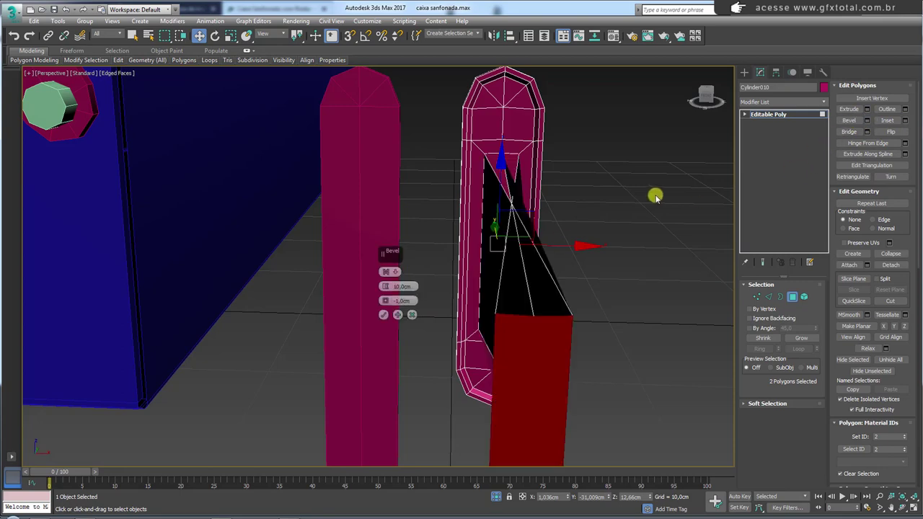
pyautogui.moveTo(386, 286)
pyautogui.mouseDown()
pyautogui.moveTo(383, 298)
pyautogui.moveTo(393, 304)
pyautogui.mouseUp()
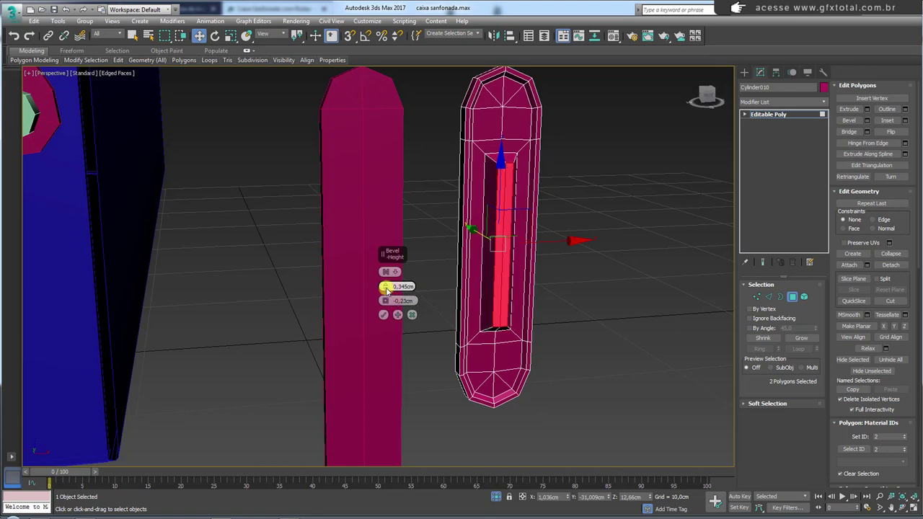
pyautogui.keyDown('alt'); pyautogui.moveTo(385, 289); pyautogui.dragTo(610, 238, button='middle'); pyautogui.keyUp('alt')
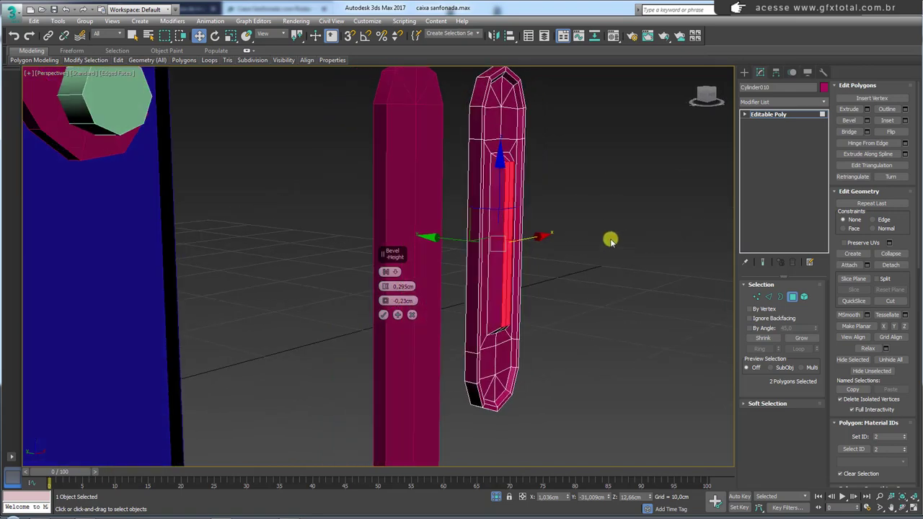
pyautogui.click(382, 318)
# Step: Exit Polygon level and reselect the slotted arm Cylinder010
pyautogui.click(759, 115)
pyautogui.scroll(2, 620, 175)
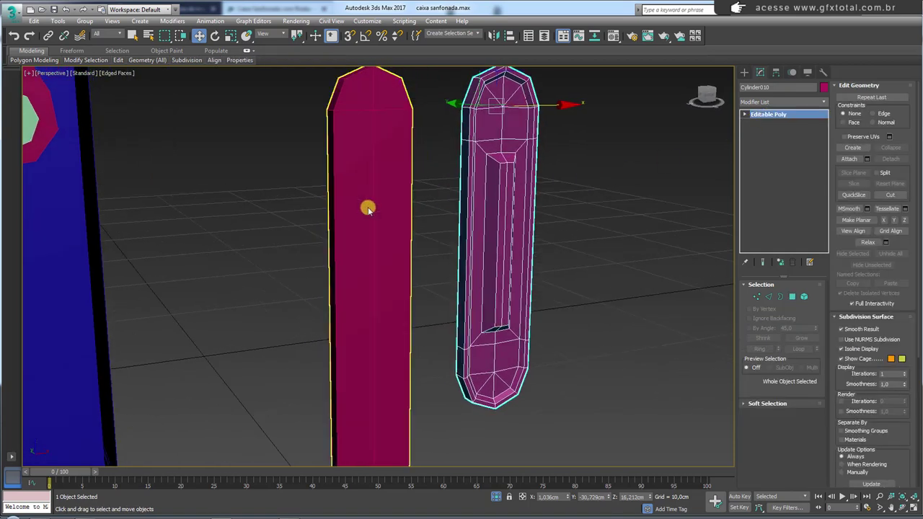
pyautogui.click(374, 207)
pyautogui.scroll(-3, 374, 207)
pyautogui.keyDown('alt'); pyautogui.moveTo(392, 216); pyautogui.dragTo(423, 196, button='middle'); pyautogui.keyUp('alt')
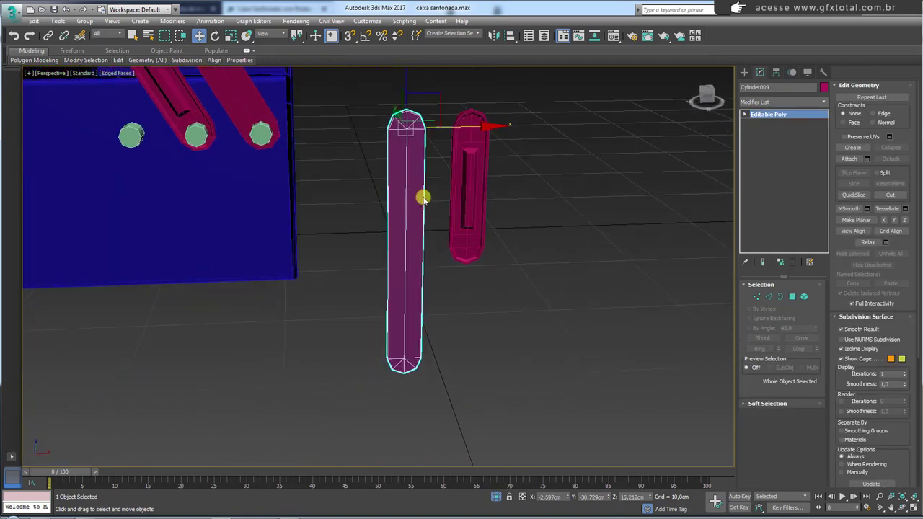
pyautogui.click(490, 183)
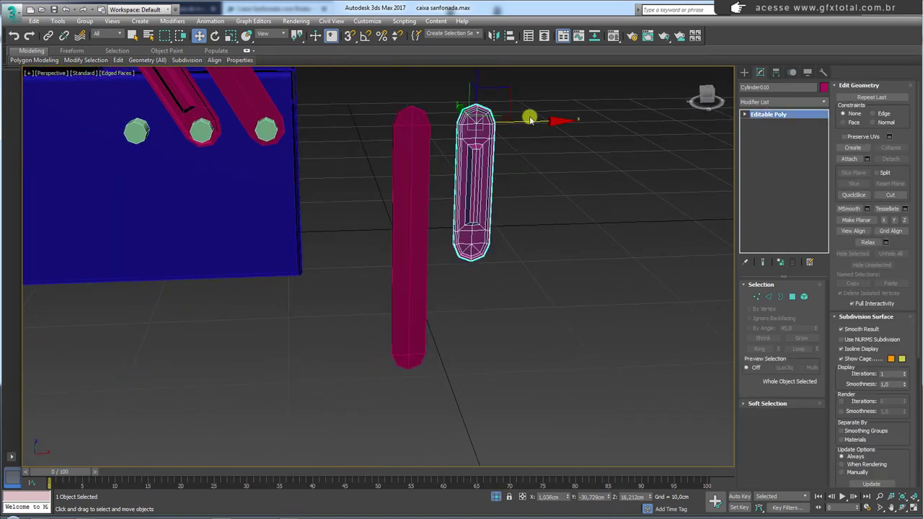
# Step: Clone the short slotted arm and align the copy's X/Z position to the tall arm
pyautogui.keyDown('shift'); pyautogui.moveTo(534, 125); pyautogui.dragTo(512, 124); pyautogui.keyUp('shift')
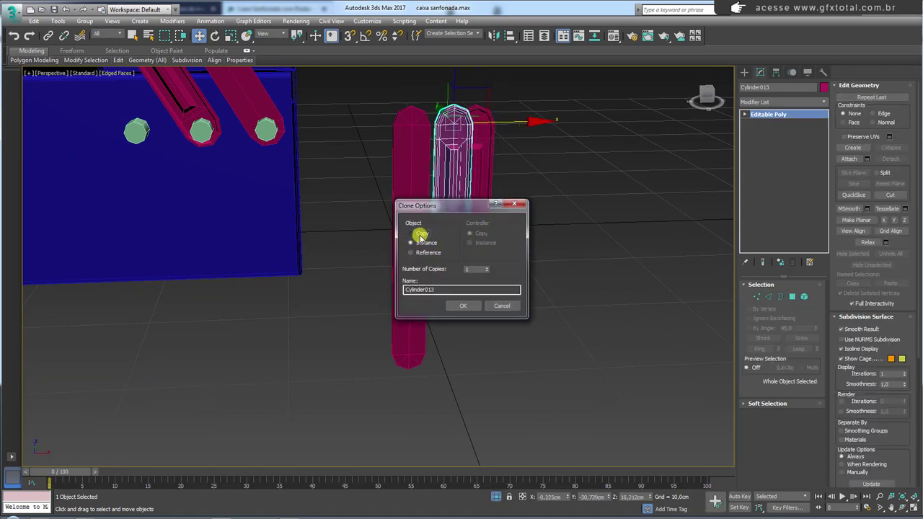
pyautogui.click(459, 298)
pyautogui.hotkey('alt', 'a')
pyautogui.click(407, 197)
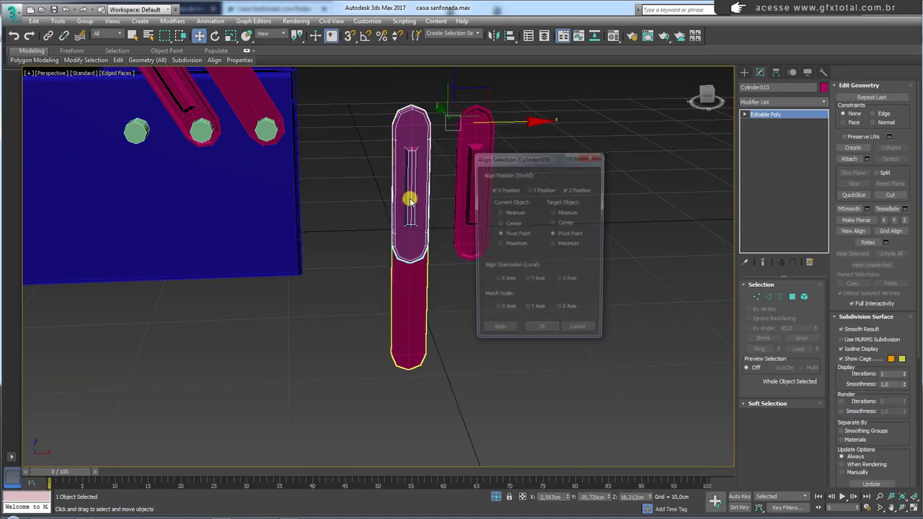
pyautogui.click(537, 333)
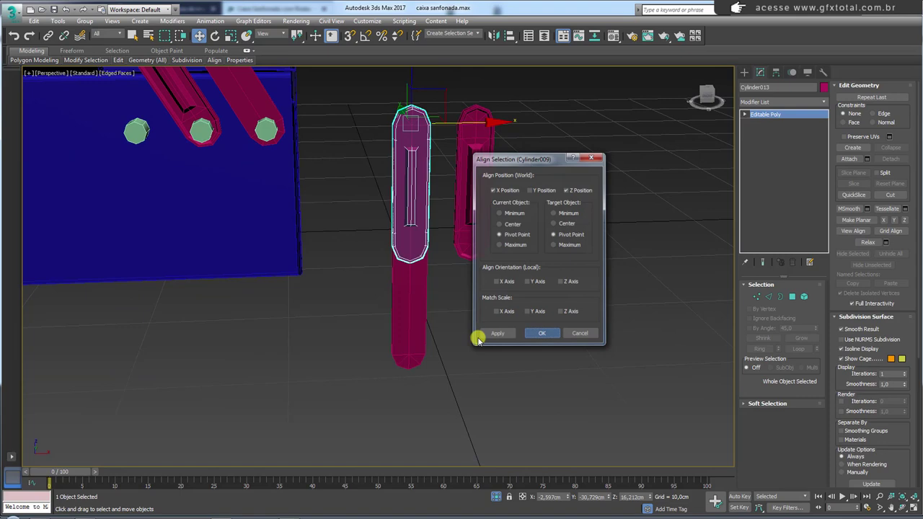
pyautogui.click(399, 319)
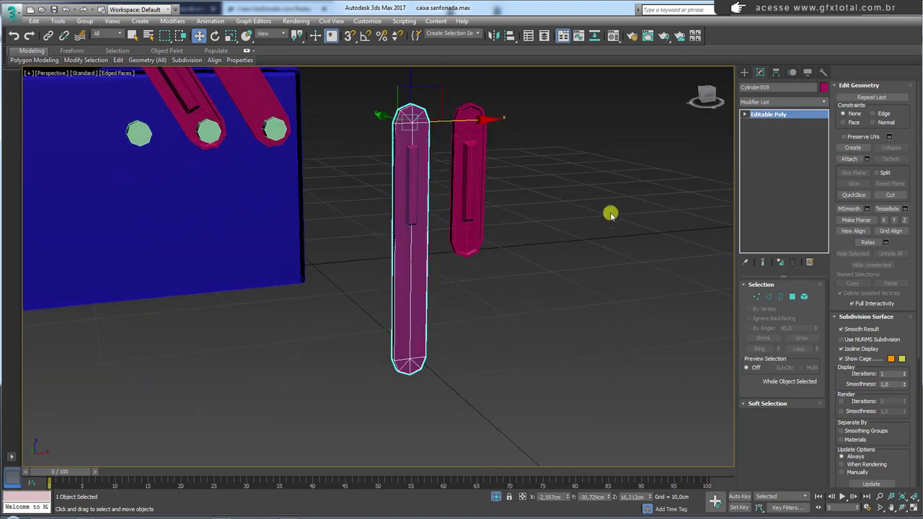
# Step: Move the copy's lower vertices down to the tall arm's bottom end
pyautogui.click(415, 219)
pyautogui.click(757, 297)
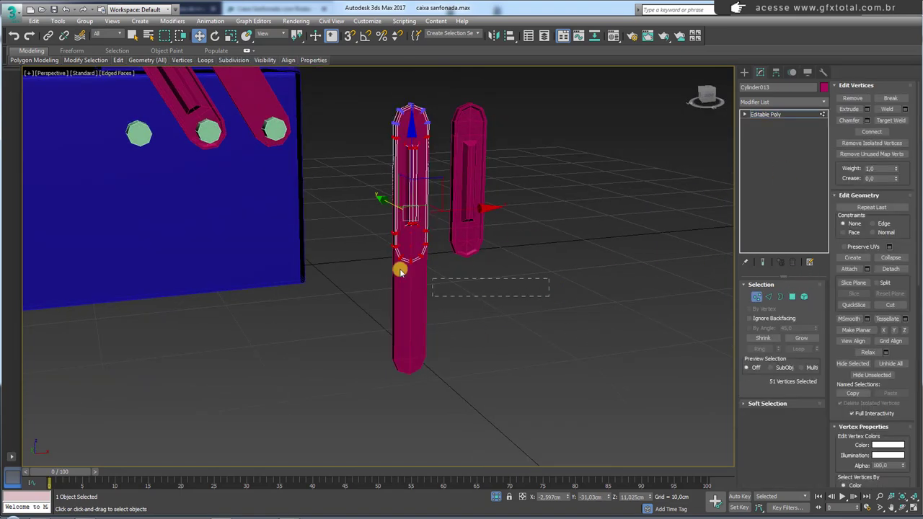
pyautogui.moveTo(433, 268)
pyautogui.mouseDown()
pyautogui.moveTo(364, 193)
pyautogui.moveTo(411, 291)
pyautogui.mouseUp()
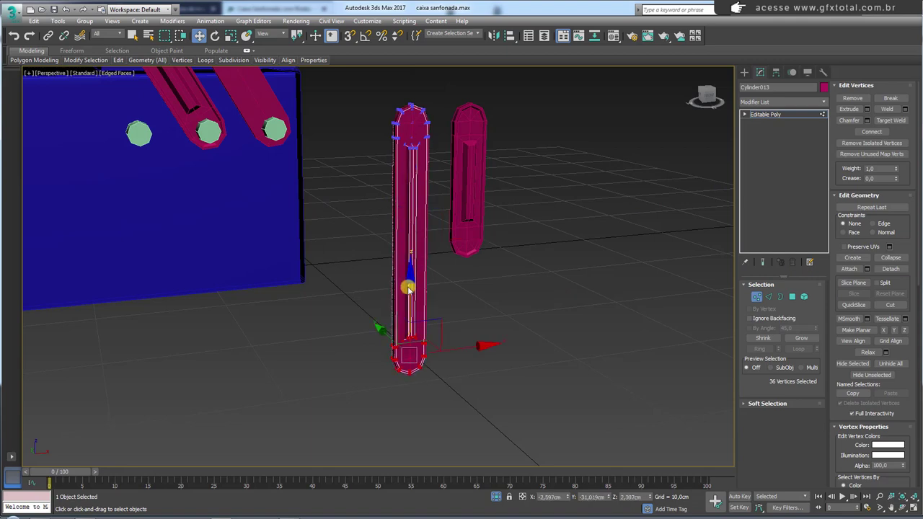
pyautogui.keyDown('alt'); pyautogui.moveTo(405, 282); pyautogui.dragTo(416, 220, button='middle'); pyautogui.keyUp('alt')
pyautogui.scroll(3, 405, 265)
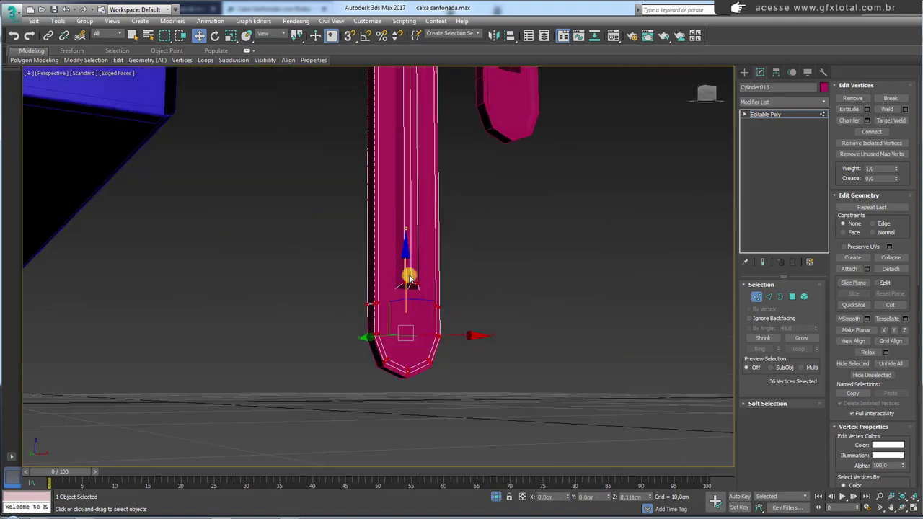
pyautogui.click(769, 114)
pyautogui.click(768, 87)
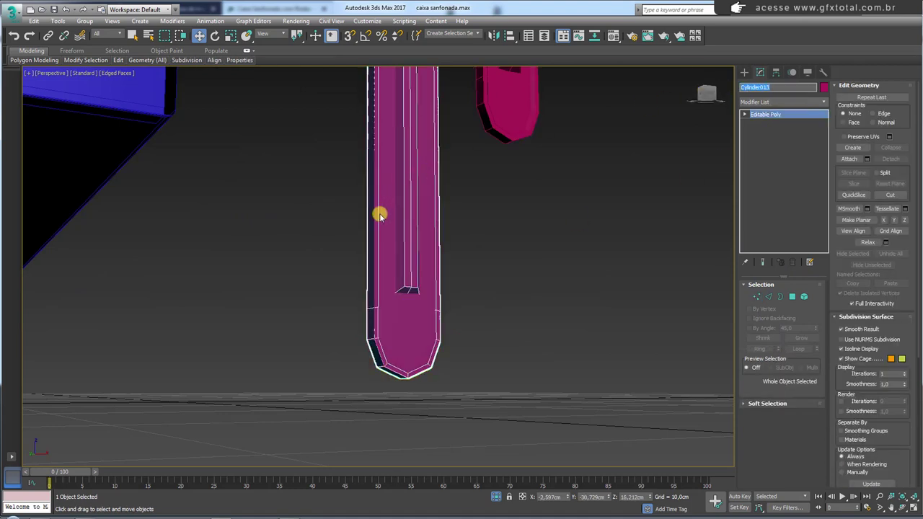
# Step: Attach the stretched copy Cylinder013 to the tall arm Cylinder009
pyautogui.click(581, 208)
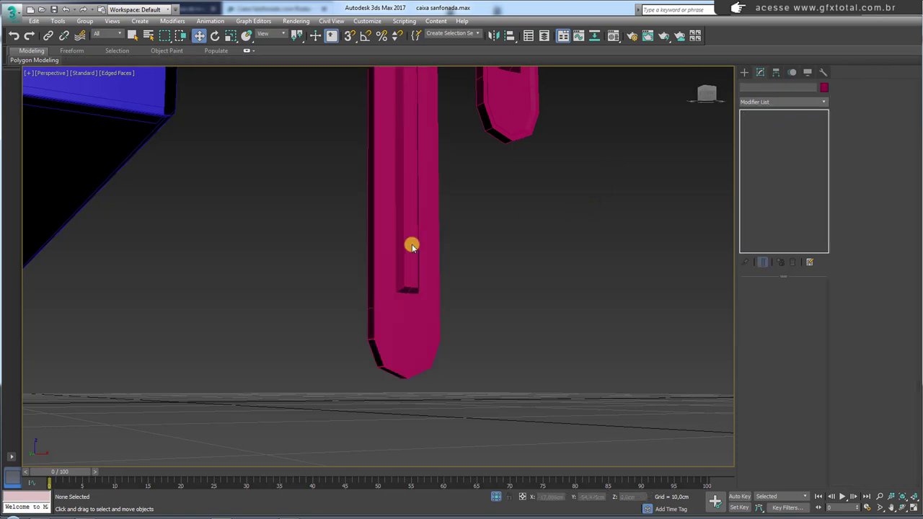
pyautogui.click(372, 243)
pyautogui.click(374, 242)
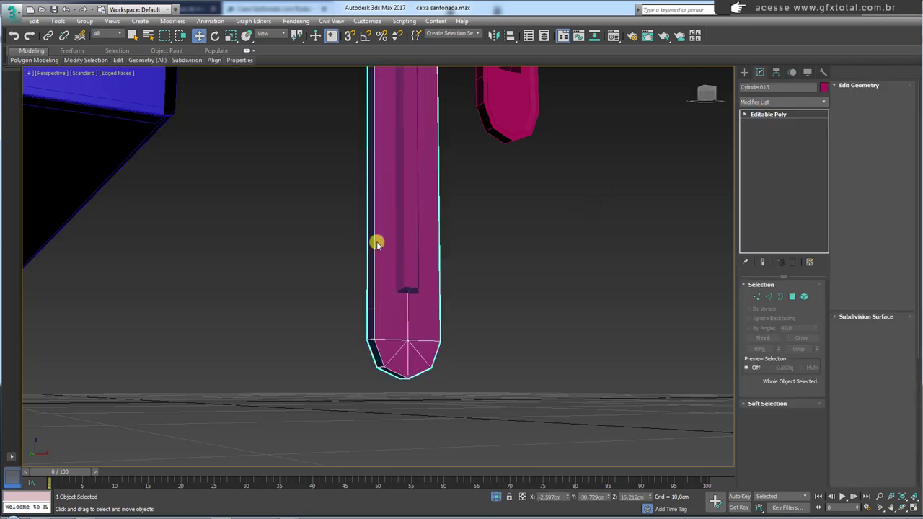
pyautogui.click(782, 87)
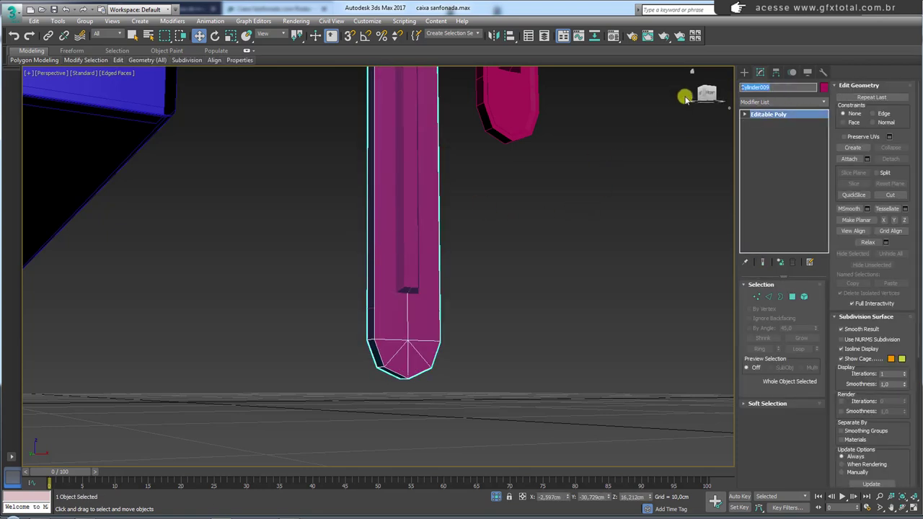
pyautogui.click(851, 160)
pyautogui.click(411, 242)
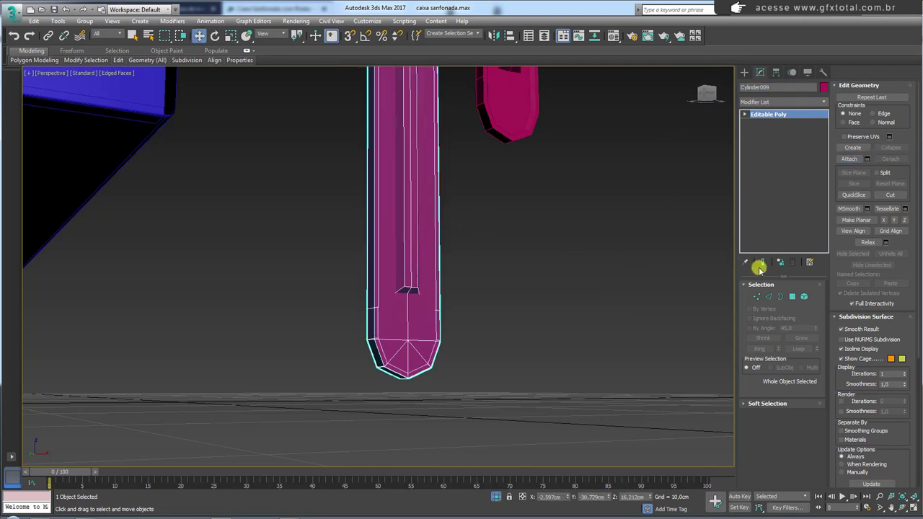
# Step: Move the old arm element aside and delete it, keeping the slotted element
pyautogui.click(805, 297)
pyautogui.click(416, 287)
pyautogui.keyDown('ctrl'); pyautogui.click(385, 291); pyautogui.keyUp('ctrl')
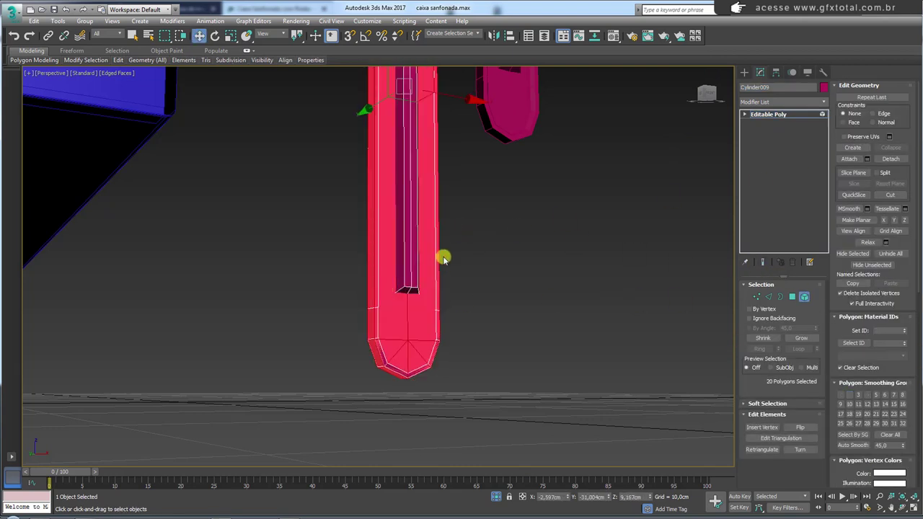
pyautogui.scroll(-5, 447, 238)
pyautogui.scroll(-2, 485, 298)
pyautogui.keyDown('alt'); pyautogui.moveTo(486, 298); pyautogui.dragTo(488, 247, button='middle'); pyautogui.keyUp('alt')
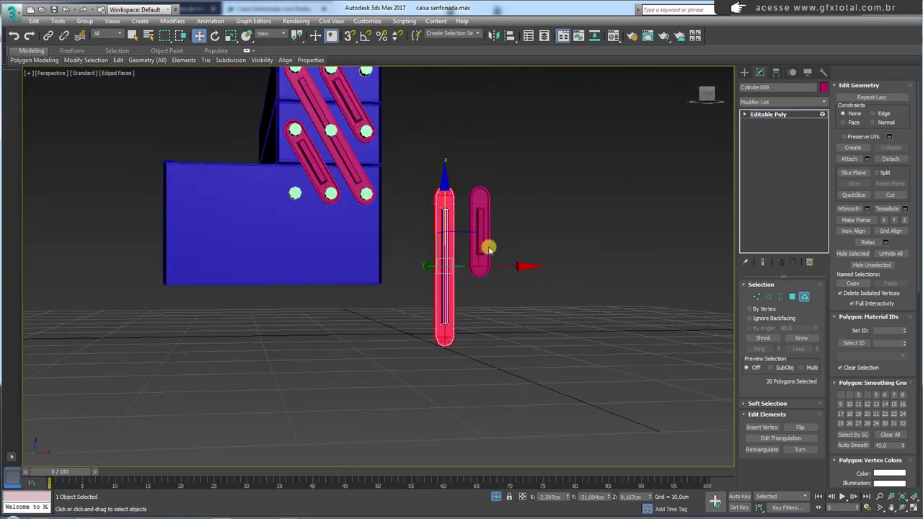
pyautogui.moveTo(472, 237); pyautogui.dragTo(534, 238)
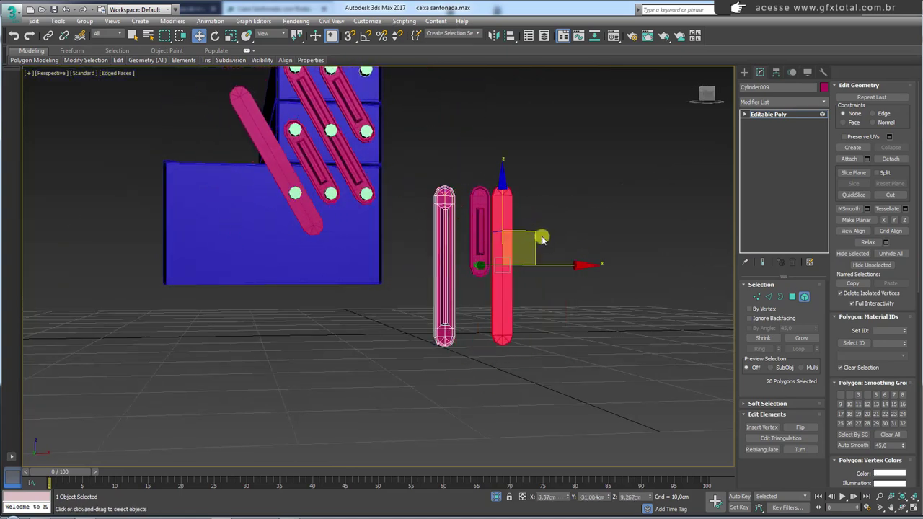
pyautogui.scroll(2, 505, 215)
pyautogui.press('Delete')
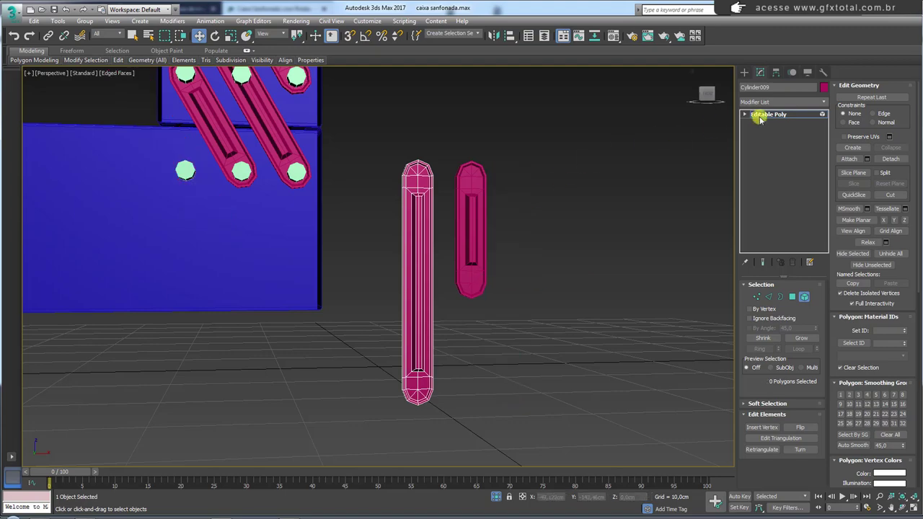
pyautogui.click(761, 114)
pyautogui.scroll(3, 418, 276)
pyautogui.scroll(3, 395, 292)
pyautogui.moveTo(395, 292)
pyautogui.keyDown('alt'); pyautogui.mouseDown(button='middle')
pyautogui.moveTo(422, 309)
pyautogui.moveTo(418, 315)
pyautogui.moveTo(371, 301)
pyautogui.moveTo(385, 295)
pyautogui.mouseUp(button='middle'); pyautogui.keyUp('alt')
# Step: Orbit to an angled view of the box and select the short right arm Cylinder010
pyautogui.scroll(-2, 385, 296)
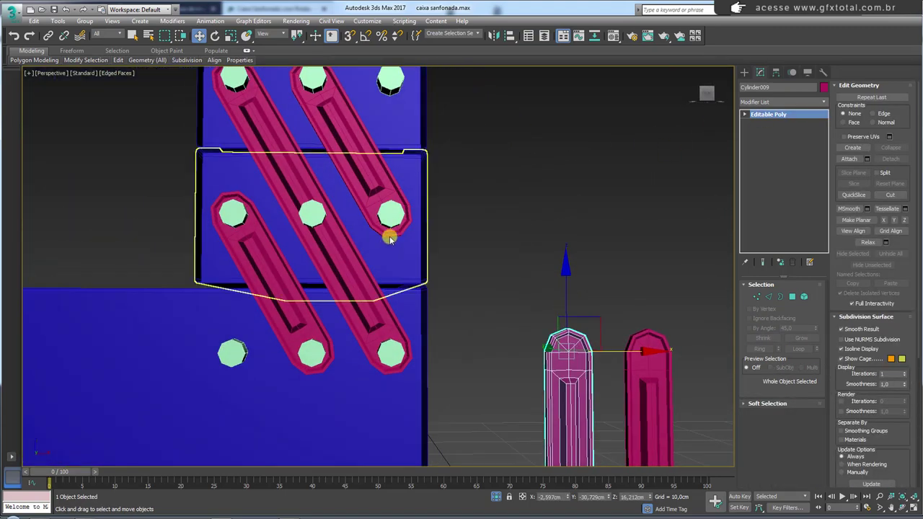
pyautogui.scroll(-3, 389, 223)
pyautogui.keyDown('alt'); pyautogui.moveTo(435, 272); pyautogui.dragTo(421, 232, button='middle'); pyautogui.keyUp('alt')
pyautogui.scroll(2, 438, 232)
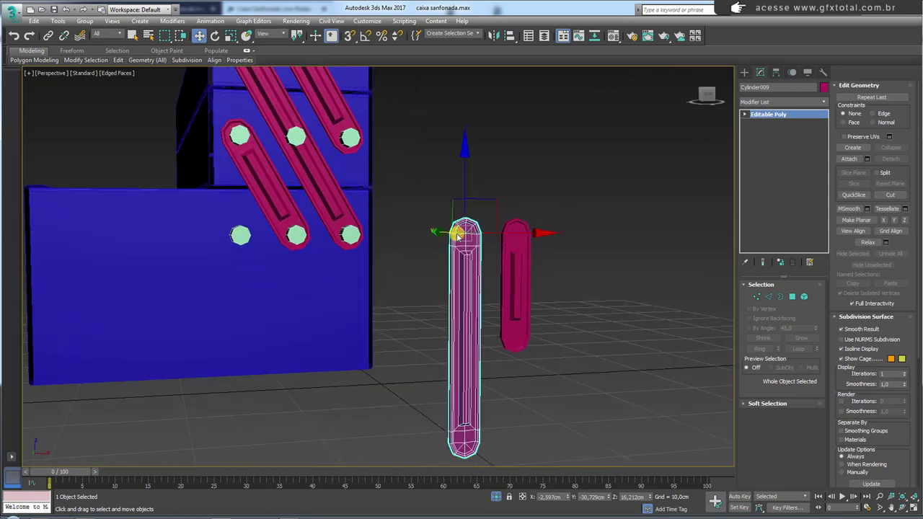
pyautogui.scroll(2, 504, 259)
pyautogui.scroll(1, 556, 274)
pyautogui.scroll(2, 536, 265)
pyautogui.scroll(2, 537, 265)
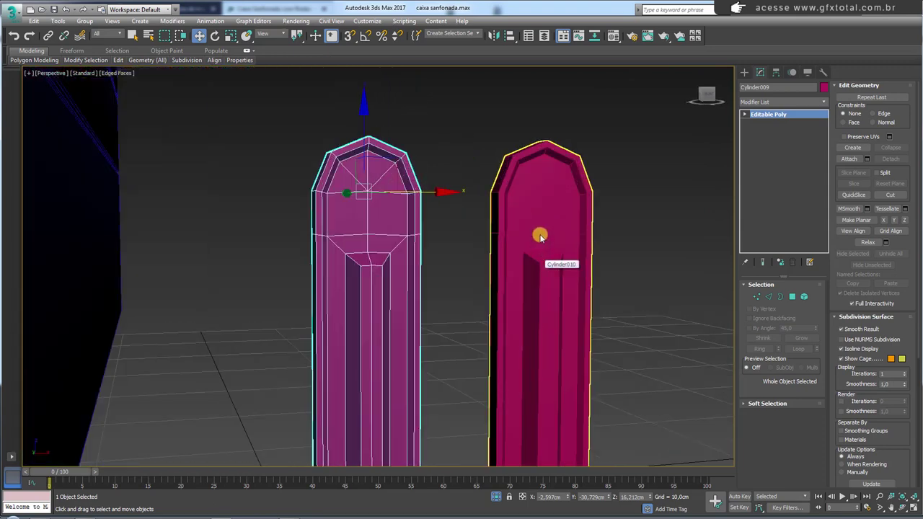
pyautogui.click(538, 235)
# Step: Check the green toolbox reference photo, then select the arm's top-end centre vertex
pyautogui.scroll(-2, 609, 245)
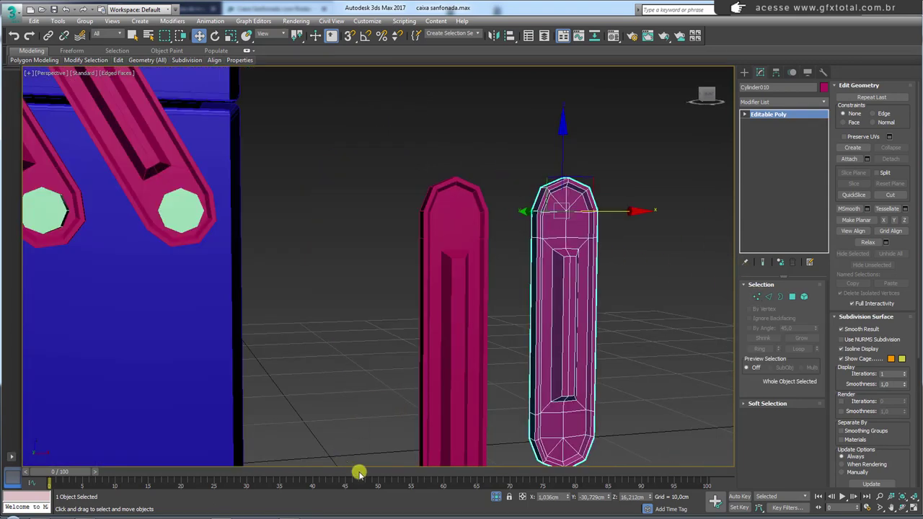
pyautogui.hotkey('alt', 'Tab')
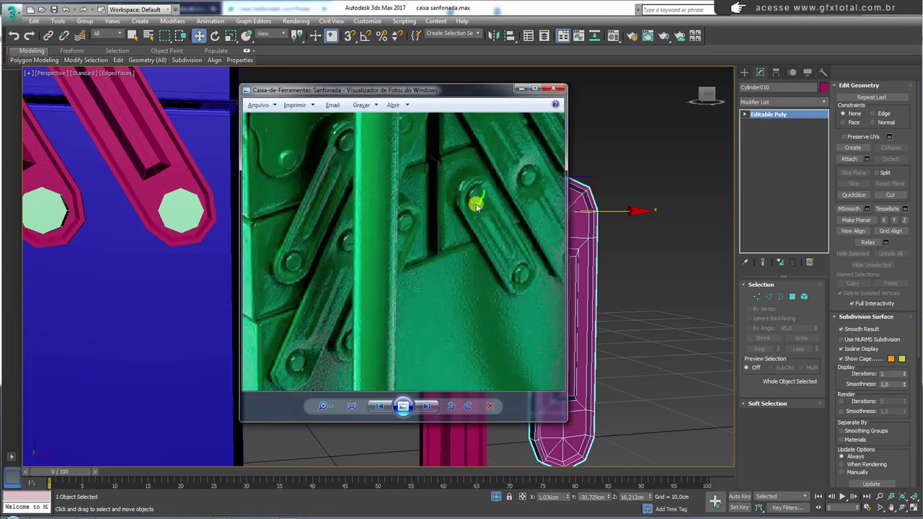
pyautogui.hotkey('alt', 'Tab')
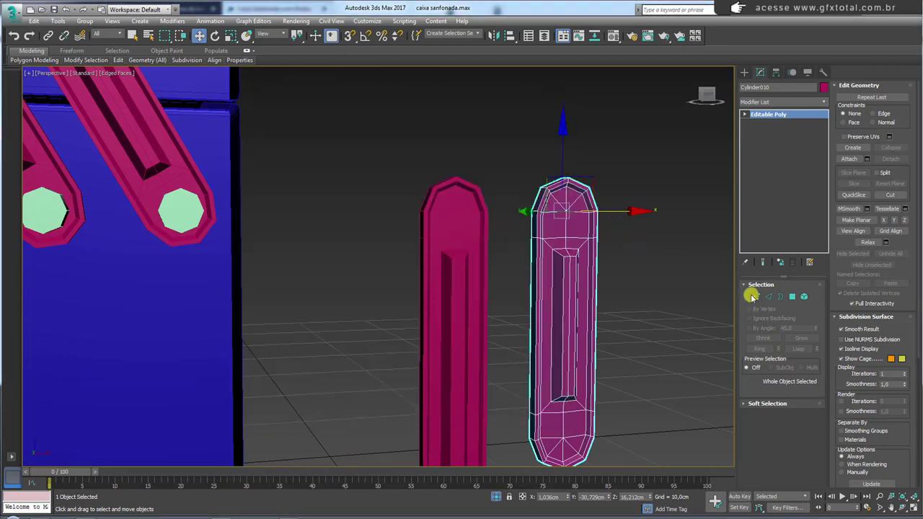
pyautogui.click(752, 296)
pyautogui.scroll(4, 558, 216)
pyautogui.click(566, 197)
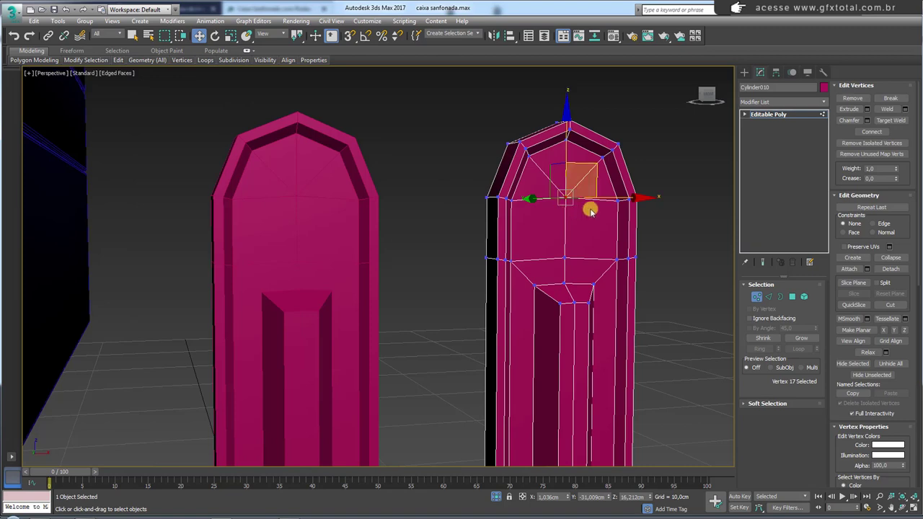
# Step: Chamfer both end-centre vertices of Cylinder010 by 0,345cm and select the new top polygon
pyautogui.scroll(-5, 545, 175)
pyautogui.scroll(6, 546, 282)
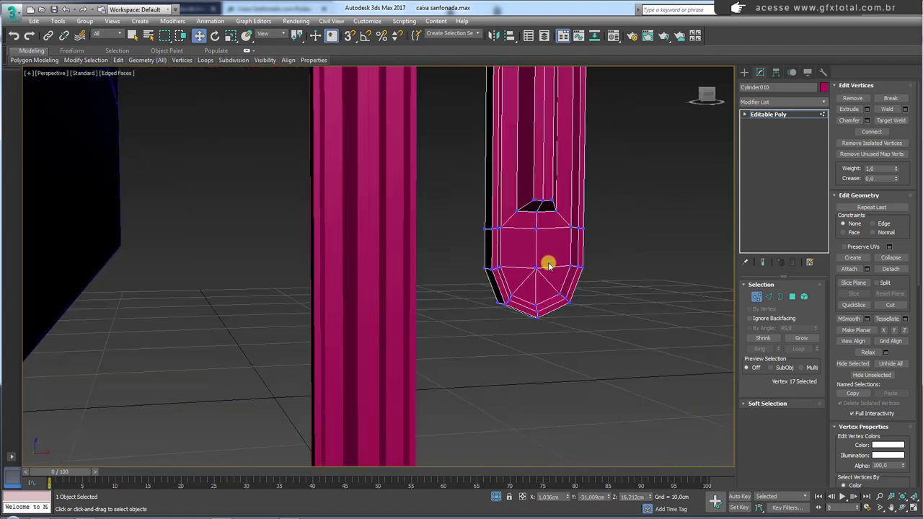
pyautogui.keyDown('ctrl'); pyautogui.click(542, 220); pyautogui.keyUp('ctrl')
pyautogui.moveTo(542, 219)
pyautogui.mouseDown(button='middle')
pyautogui.moveTo(555, 339)
pyautogui.moveTo(613, 271)
pyautogui.mouseUp(button='middle')
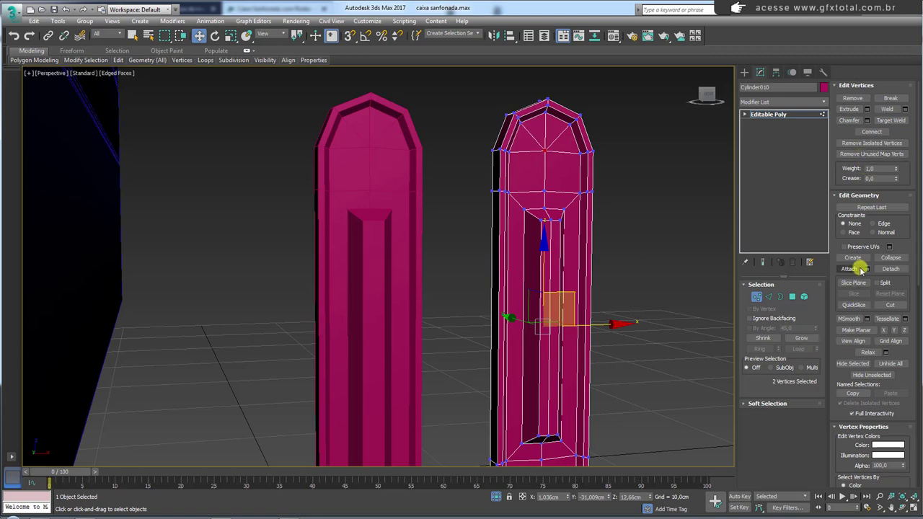
pyautogui.click(856, 127)
pyautogui.rightClick(385, 276)
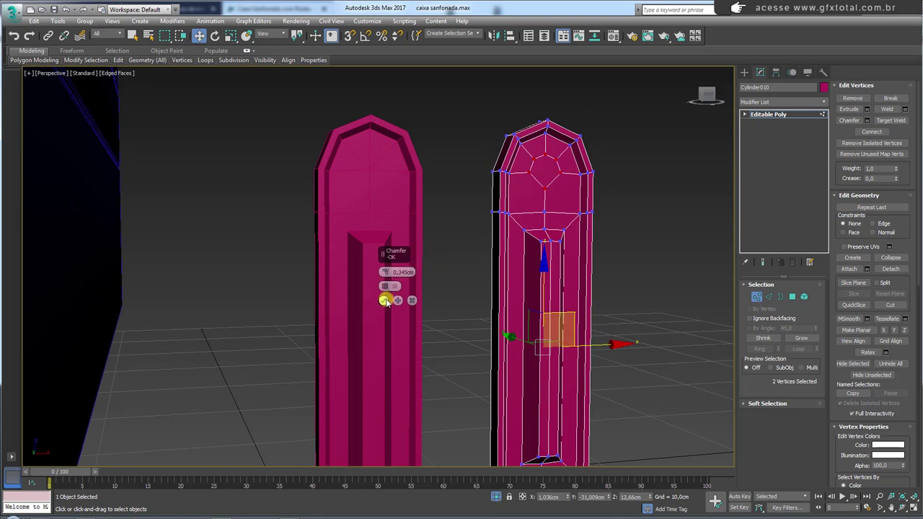
pyautogui.click(383, 300)
pyautogui.click(792, 298)
pyautogui.click(547, 173)
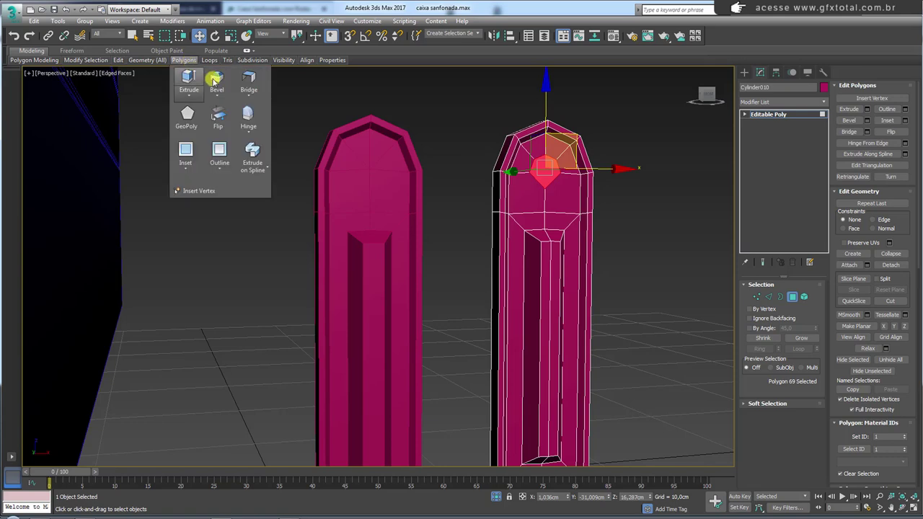
# Step: Use Cut (Alt+C) to join an end-octagon vertex to a side vertex near the arm's end
pyautogui.scroll(-4, 559, 308)
pyautogui.scroll(5, 558, 308)
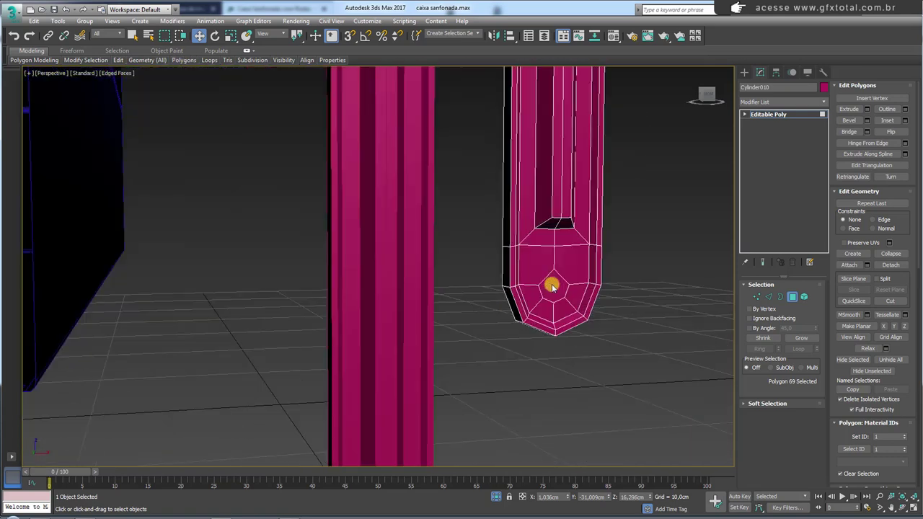
pyautogui.click(554, 285)
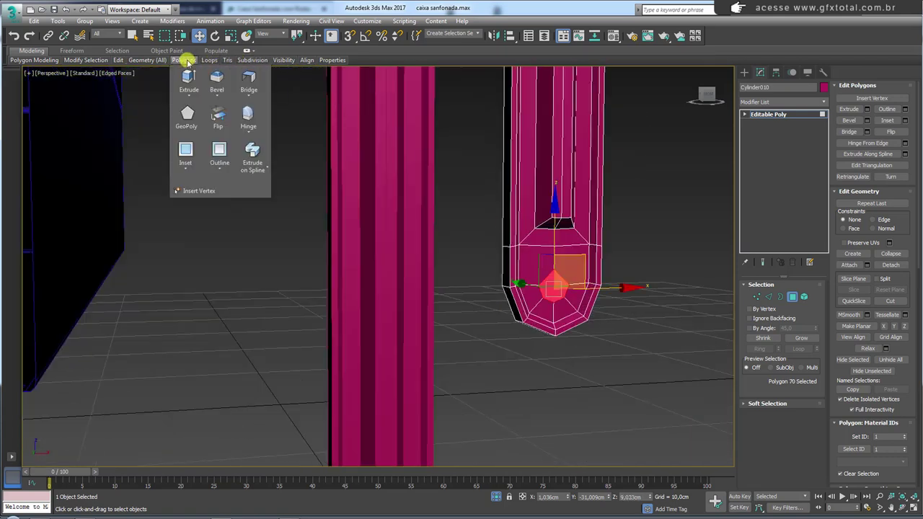
pyautogui.scroll(4, 586, 289)
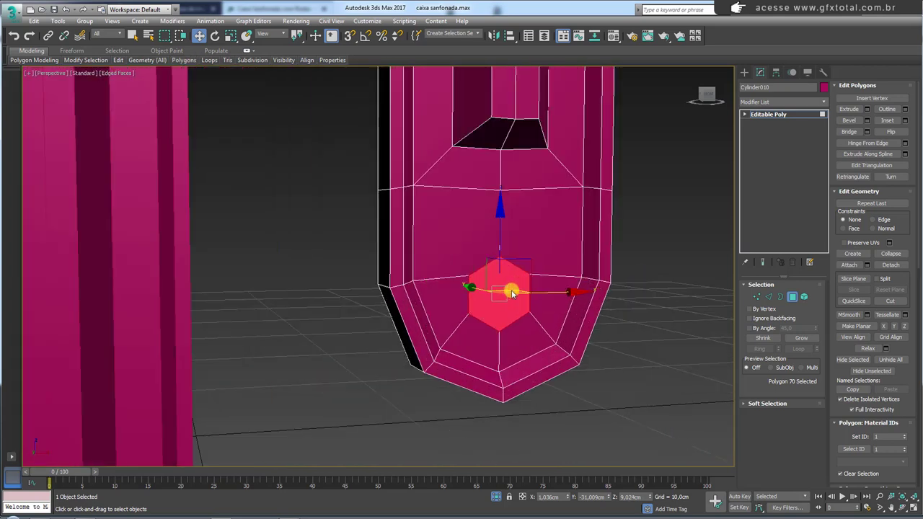
pyautogui.click(757, 297)
pyautogui.moveTo(523, 262)
pyautogui.keyDown('alt'); pyautogui.mouseDown(button='middle')
pyautogui.moveTo(490, 259)
pyautogui.moveTo(594, 200)
pyautogui.mouseUp(button='middle'); pyautogui.keyUp('alt')
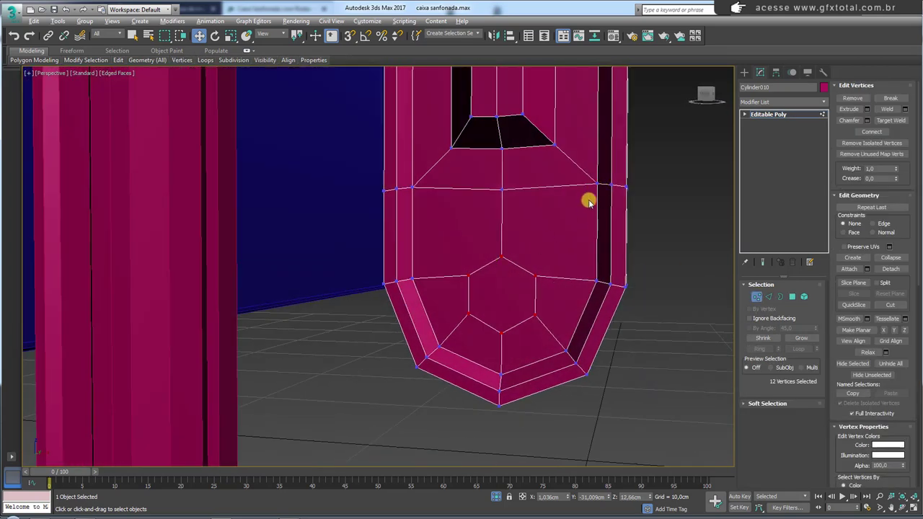
pyautogui.hotkey('alt', 'c')
pyautogui.click(597, 185)
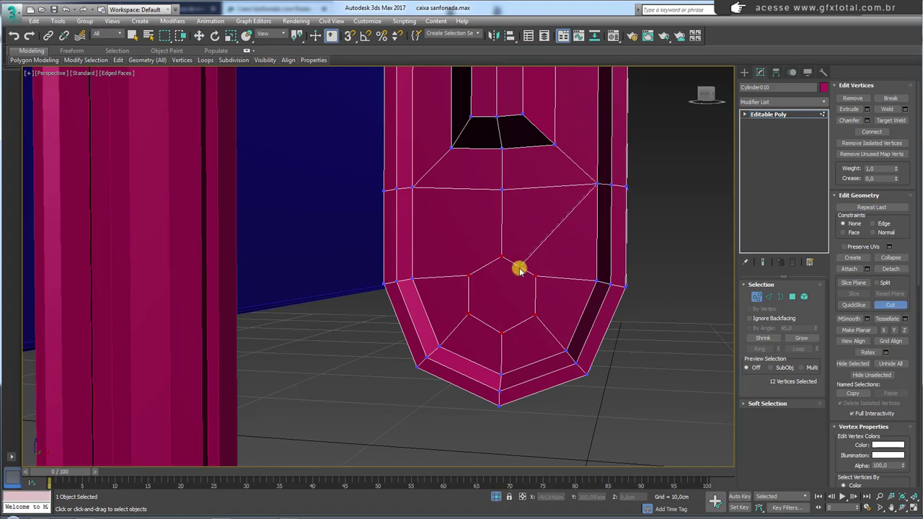
pyautogui.click(484, 267)
pyautogui.moveTo(413, 188)
pyautogui.keyDown('alt'); pyautogui.mouseDown(button='middle')
pyautogui.moveTo(457, 103)
pyautogui.moveTo(492, 219)
pyautogui.moveTo(494, 289)
pyautogui.mouseUp(button='middle'); pyautogui.keyUp('alt')
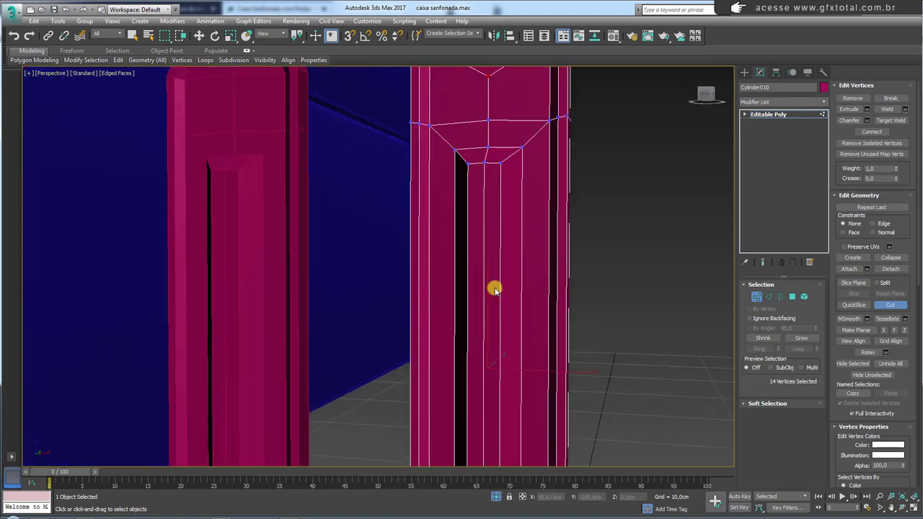
pyautogui.scroll(3, 507, 271)
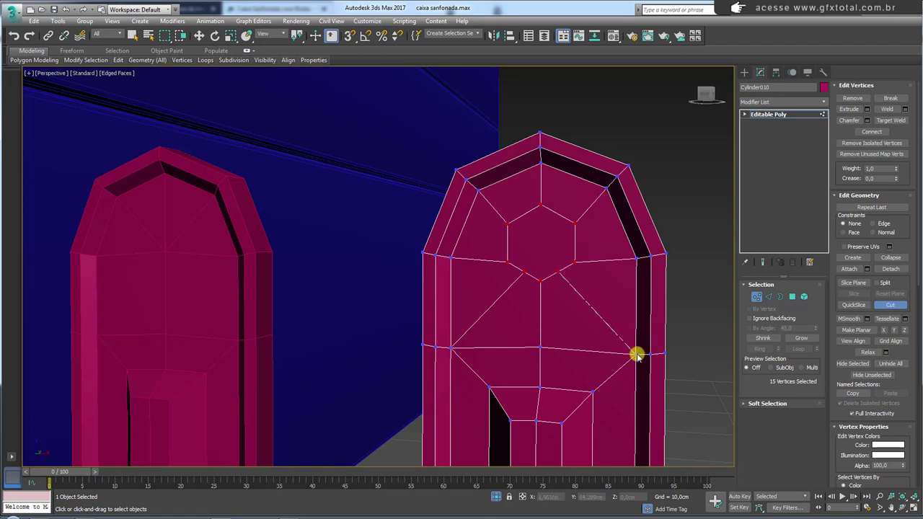
# Step: Select the top and bottom octagonal end faces of the arm in Polygon mode
pyautogui.press('4')
pyautogui.scroll(-5, 632, 302)
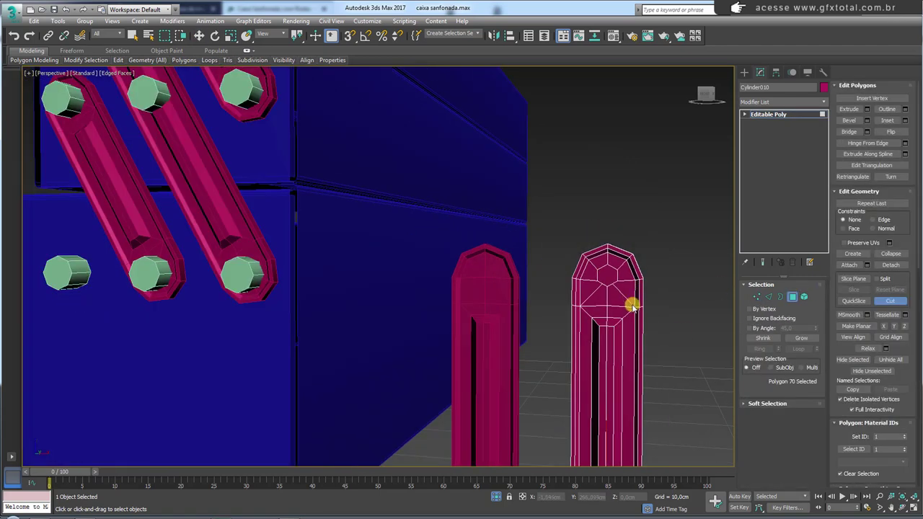
pyautogui.scroll(5, 546, 190)
pyautogui.press('w')
pyautogui.keyDown('ctrl'); pyautogui.click(515, 79); pyautogui.keyUp('ctrl')
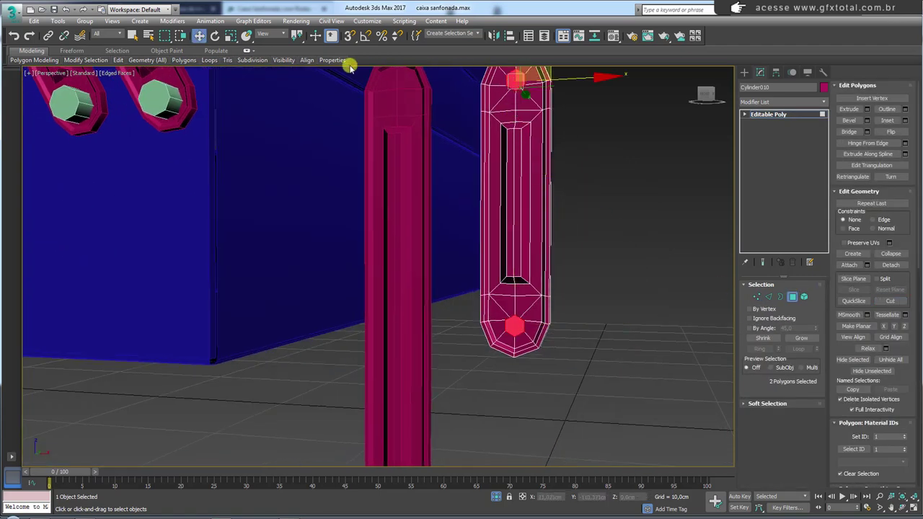
pyautogui.click(184, 60)
pyautogui.keyDown('alt'); pyautogui.moveTo(339, 171); pyautogui.dragTo(582, 230, button='middle'); pyautogui.keyUp('alt')
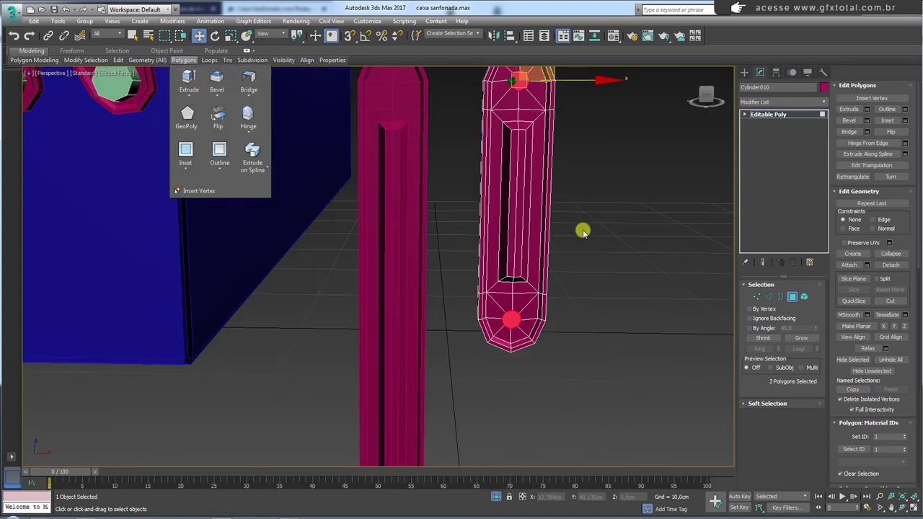
pyautogui.click(606, 224)
pyautogui.moveTo(575, 193); pyautogui.dragTo(575, 300, button='middle')
pyautogui.click(517, 165)
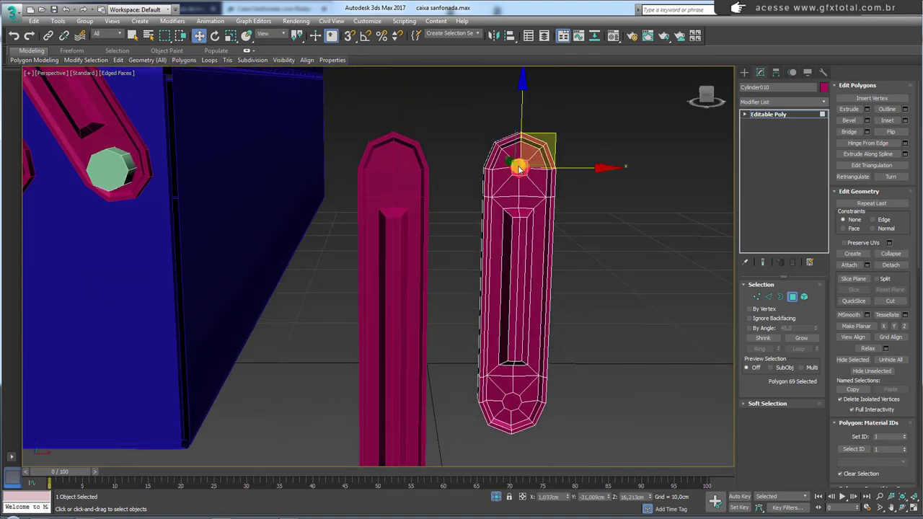
pyautogui.keyDown('ctrl'); pyautogui.click(517, 398); pyautogui.keyUp('ctrl')
# Step: Scale both end faces to about 168% around their own centres
pyautogui.press('e')
pyautogui.press('r')
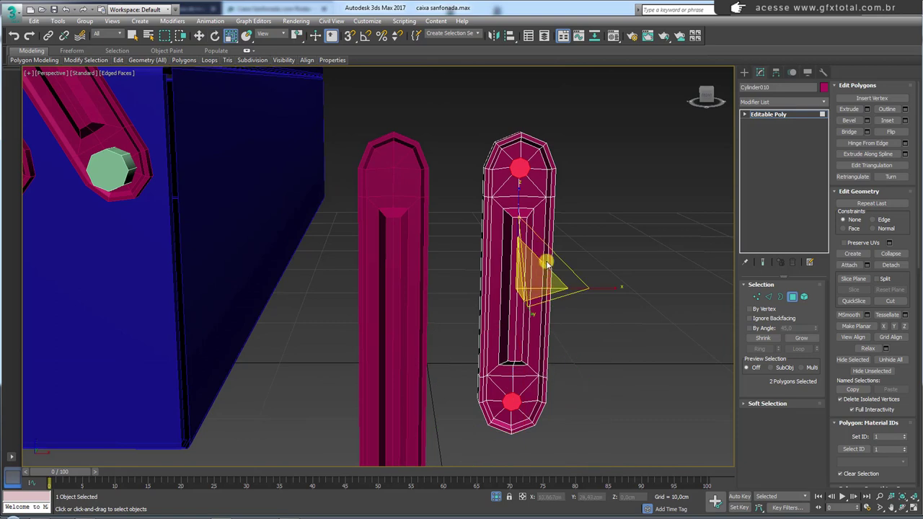
pyautogui.moveTo(296, 36); pyautogui.dragTo(296, 71)
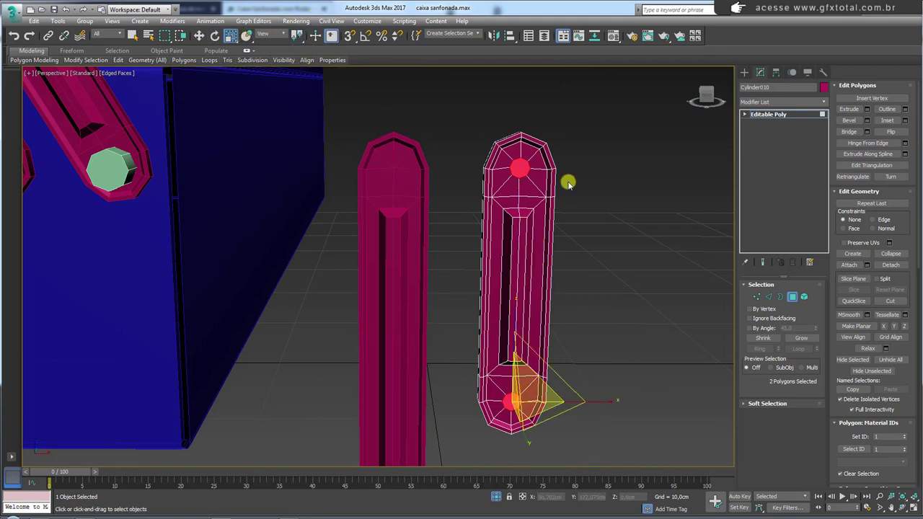
pyautogui.moveTo(559, 382); pyautogui.dragTo(582, 351)
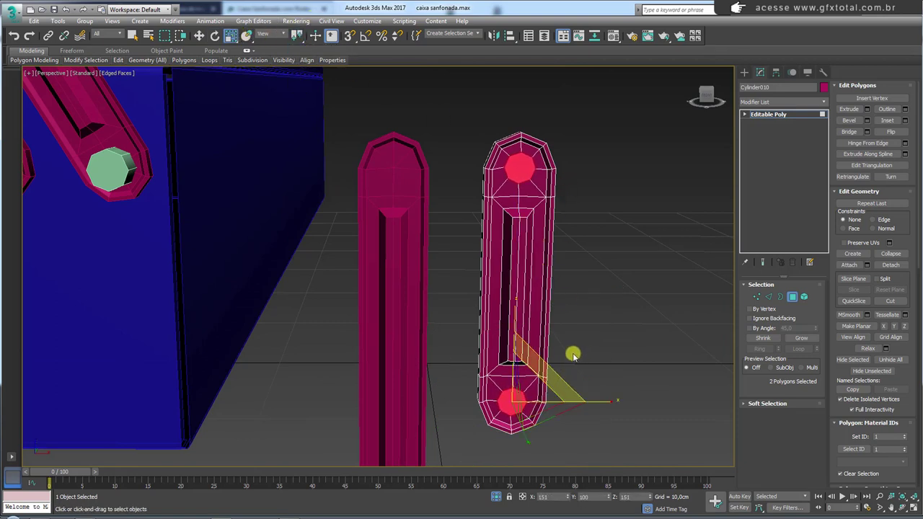
# Step: Try an Inset on the end faces, then dismiss it with zero amount
pyautogui.click(904, 119)
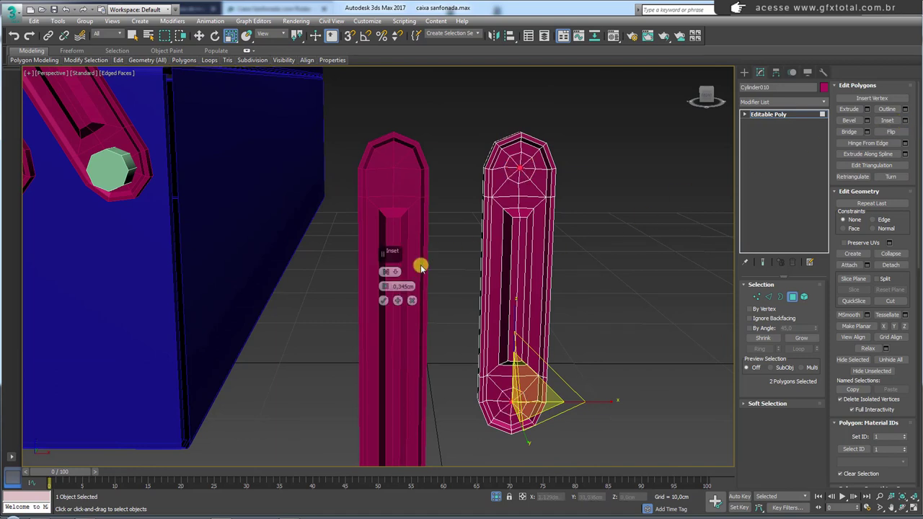
pyautogui.rightClick(386, 287)
pyautogui.moveTo(388, 287); pyautogui.dragTo(390, 288)
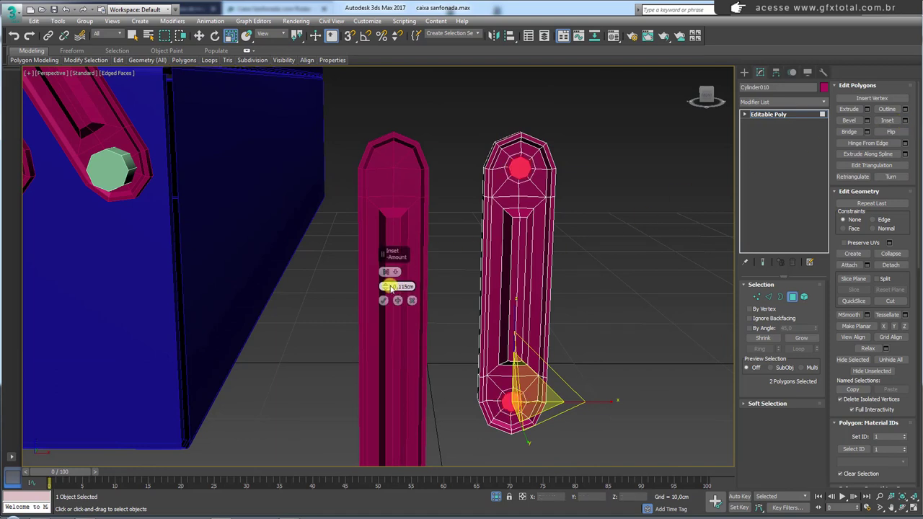
pyautogui.rightClick(388, 288)
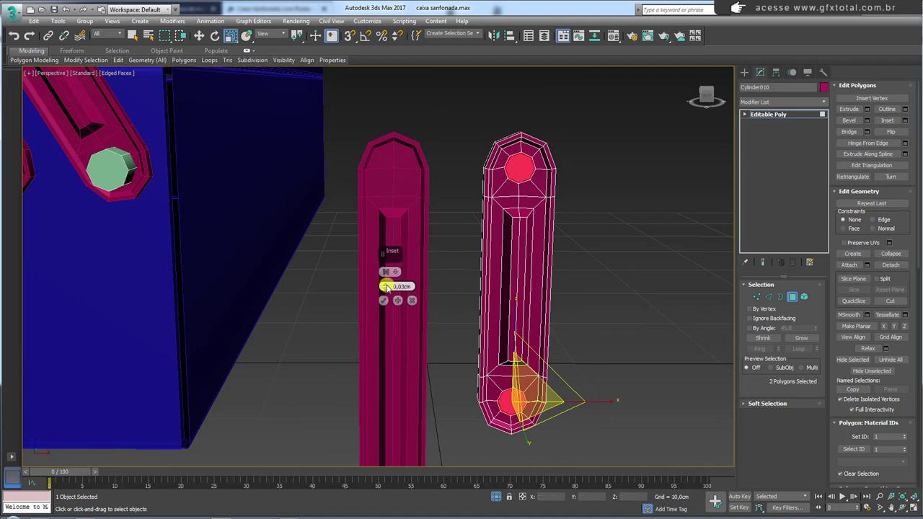
pyautogui.click(383, 300)
# Step: Bevel the end faces with zero height and a negative outline to form pin holes
pyautogui.click(867, 120)
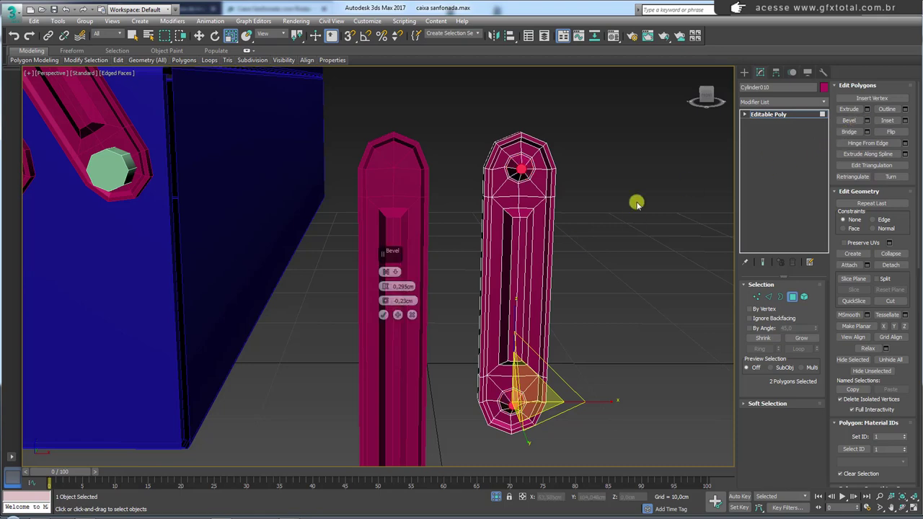
pyautogui.keyDown('alt'); pyautogui.moveTo(637, 201); pyautogui.dragTo(584, 209, button='middle'); pyautogui.keyUp('alt')
pyautogui.scroll(3, 505, 238)
pyautogui.moveTo(388, 288); pyautogui.dragTo(387, 289)
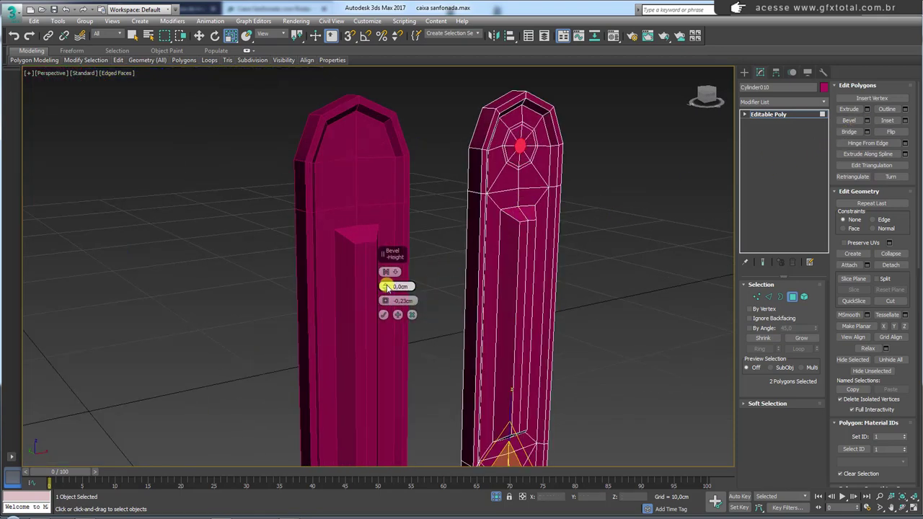
pyautogui.rightClick(384, 300)
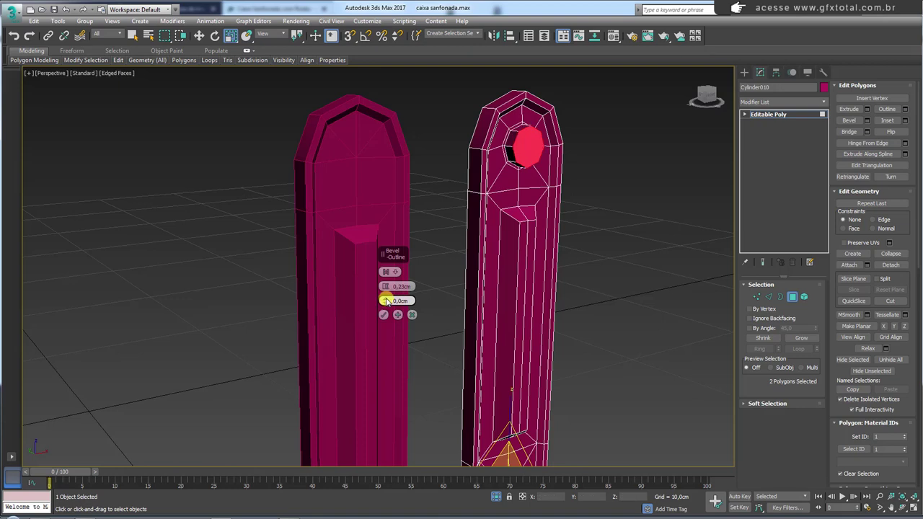
pyautogui.moveTo(385, 302); pyautogui.dragTo(383, 297)
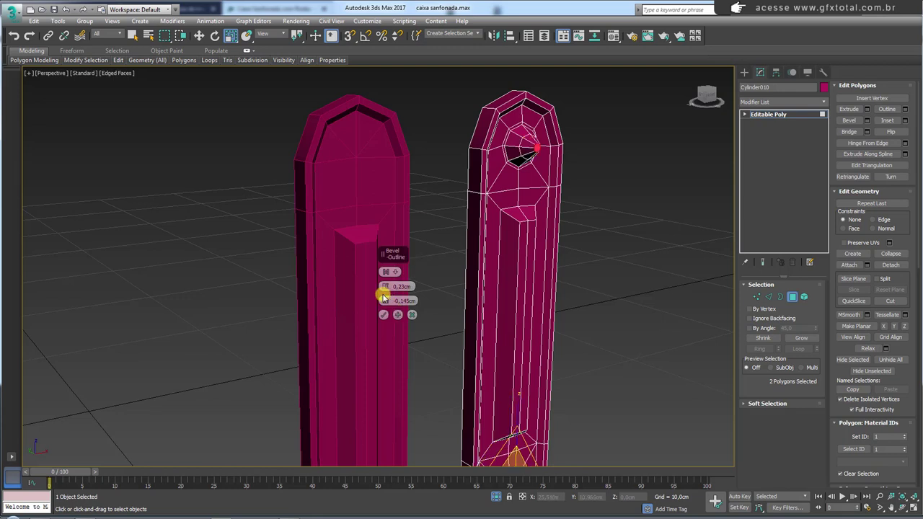
pyautogui.rightClick(386, 288)
pyautogui.rightClick(385, 301)
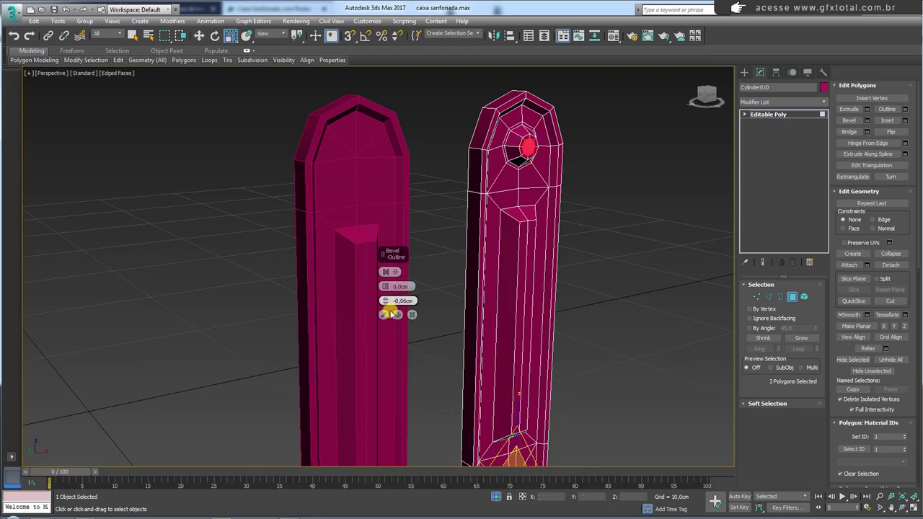
pyautogui.click(389, 314)
# Step: Deselect the bevelled faces and pan back to show the blue trays
pyautogui.moveTo(514, 290); pyautogui.dragTo(527, 412, button='middle')
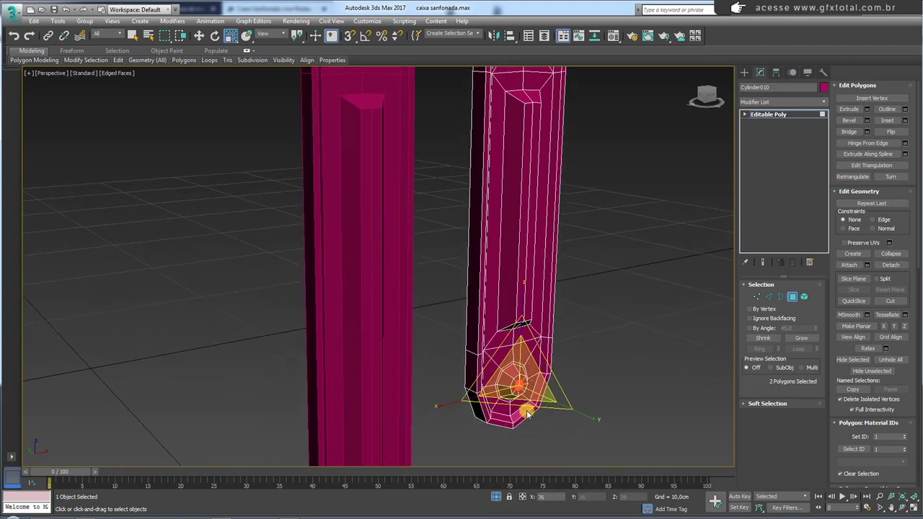
pyautogui.click(647, 249)
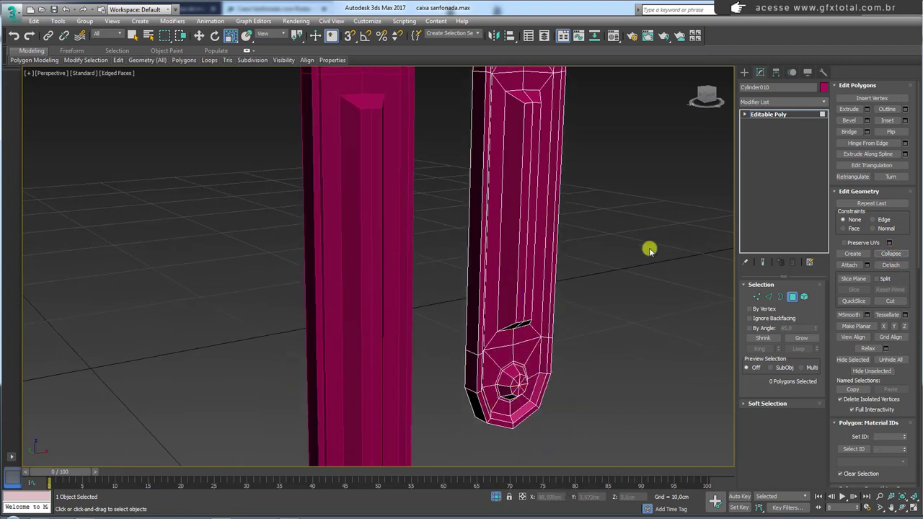
pyautogui.moveTo(647, 250); pyautogui.dragTo(630, 324, button='middle')
pyautogui.scroll(-5, 630, 323)
# Step: Clone the magenta arm and align the copy to the other arm
pyautogui.click(753, 122)
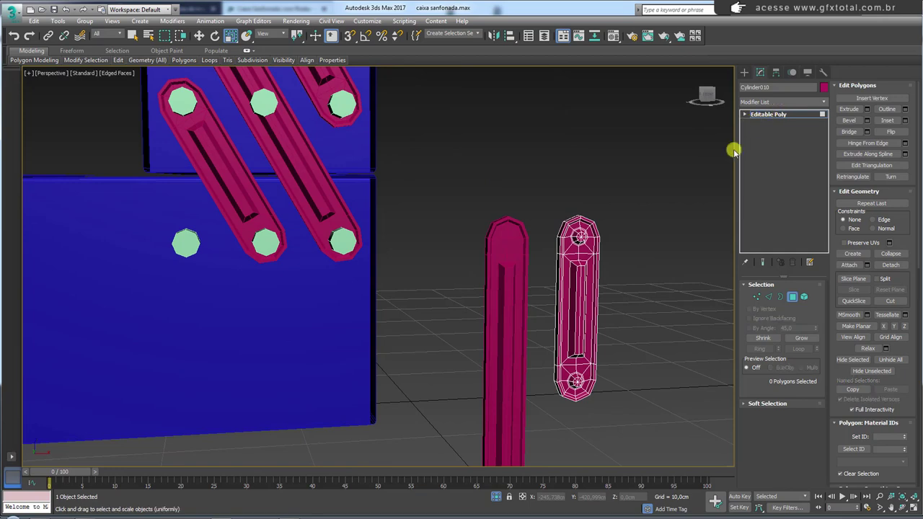
pyautogui.press('w')
pyautogui.keyDown('alt'); pyautogui.moveTo(628, 282); pyautogui.dragTo(612, 195, button='middle'); pyautogui.keyUp('alt')
pyautogui.keyDown('shift'); pyautogui.moveTo(618, 195); pyautogui.dragTo(595, 195); pyautogui.keyUp('shift')
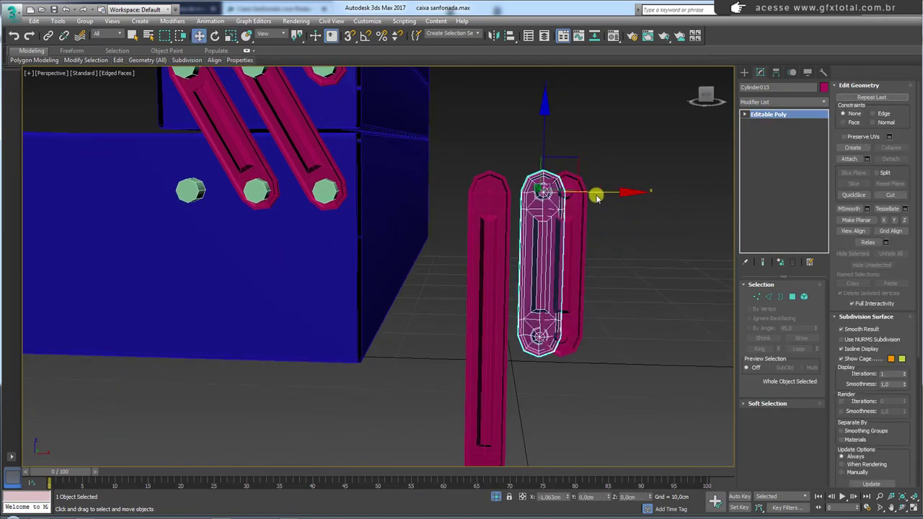
pyautogui.click(464, 304)
pyautogui.hotkey('alt', 'a')
pyautogui.click(487, 286)
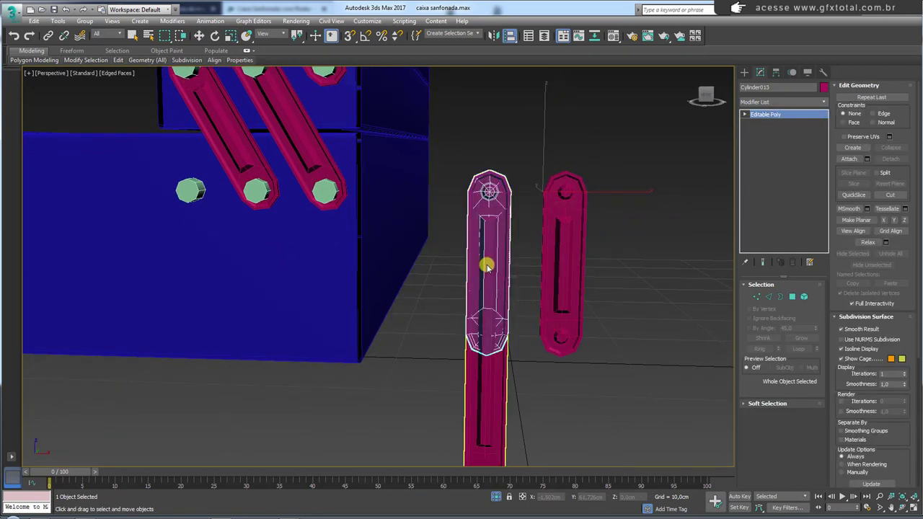
pyautogui.click(540, 331)
# Step: Lengthen the copy by moving its lower-end vertices down
pyautogui.click(754, 296)
pyautogui.moveTo(685, 288); pyautogui.dragTo(678, 191, button='middle')
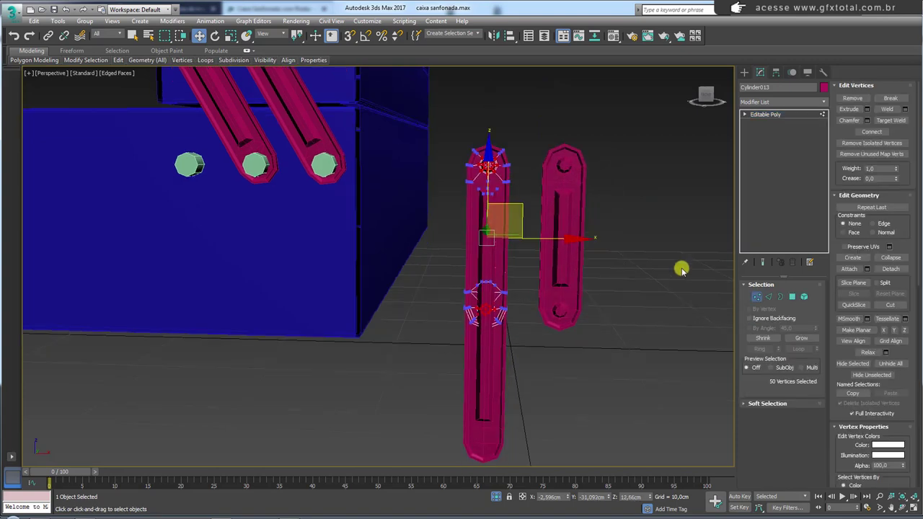
pyautogui.moveTo(525, 329); pyautogui.dragTo(411, 211)
pyautogui.moveTo(485, 227); pyautogui.dragTo(484, 303)
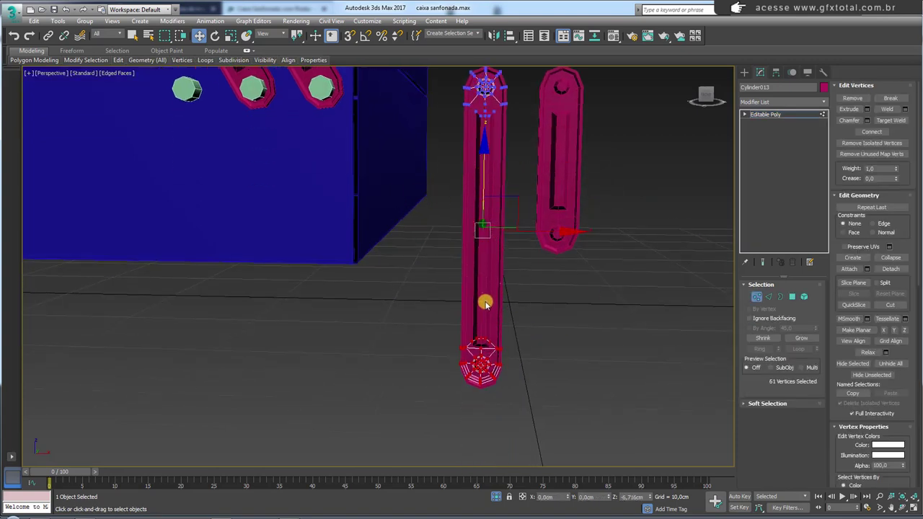
pyautogui.moveTo(484, 302)
pyautogui.keyDown('alt'); pyautogui.mouseDown(button='middle')
pyautogui.moveTo(543, 259)
pyautogui.moveTo(504, 276)
pyautogui.mouseUp(button='middle'); pyautogui.keyUp('alt')
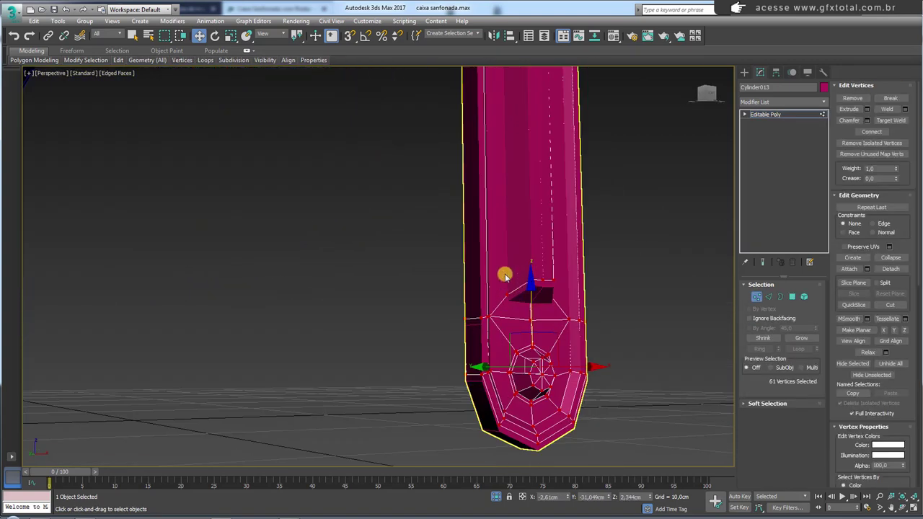
pyautogui.moveTo(528, 303); pyautogui.dragTo(524, 306)
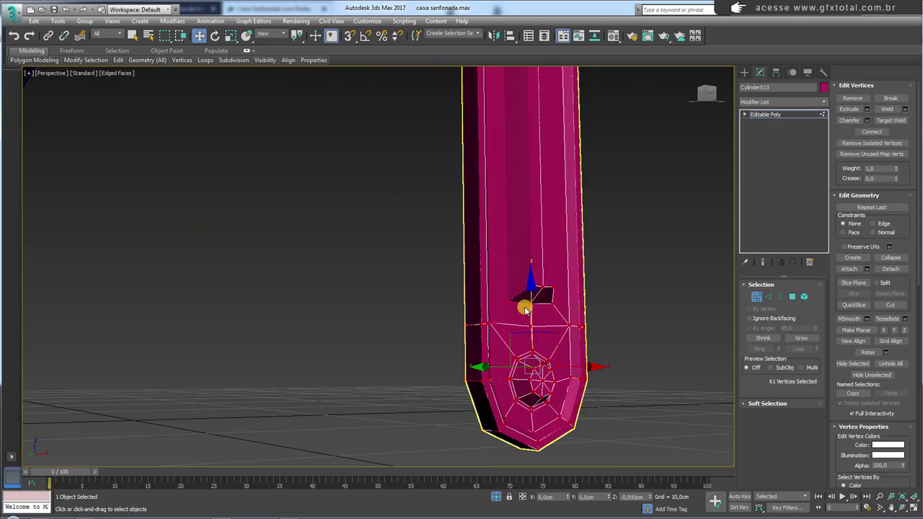
pyautogui.click(765, 115)
pyautogui.click(768, 117)
# Step: Select the pink arm piece and test moving and copying it, undoing each attempt
pyautogui.scroll(-4, 692, 130)
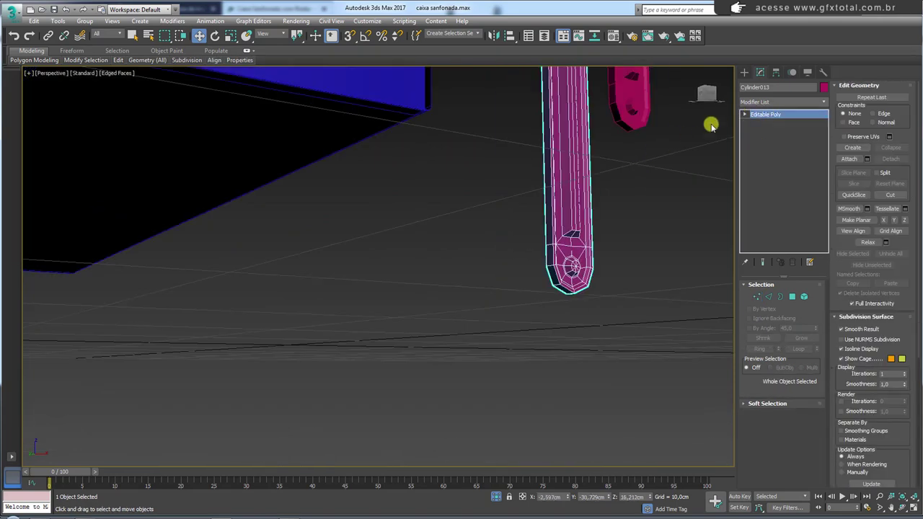
pyautogui.scroll(2, 602, 178)
pyautogui.scroll(-4, 562, 209)
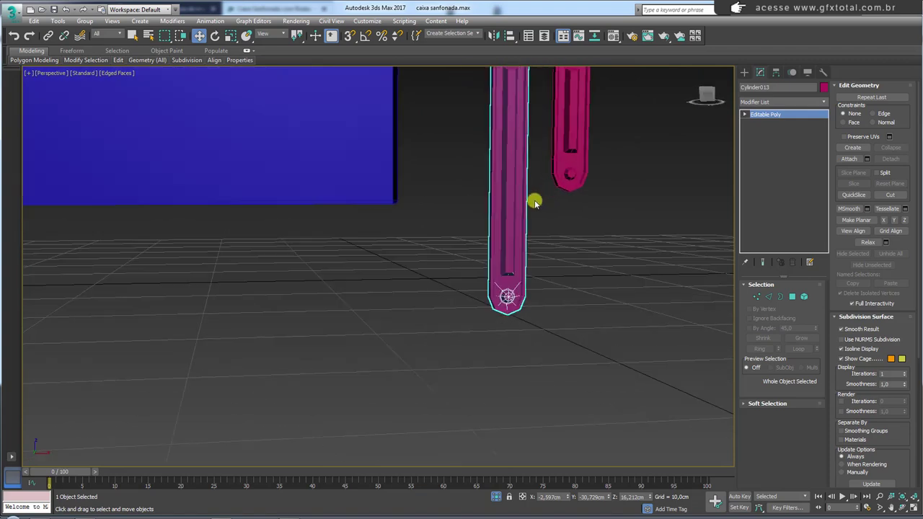
pyautogui.scroll(1, 534, 202)
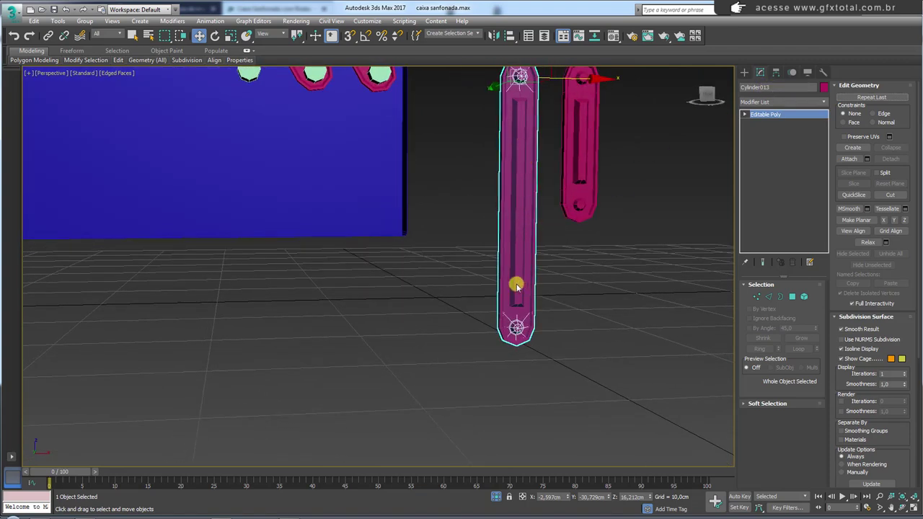
pyautogui.click(566, 300)
pyautogui.click(519, 298)
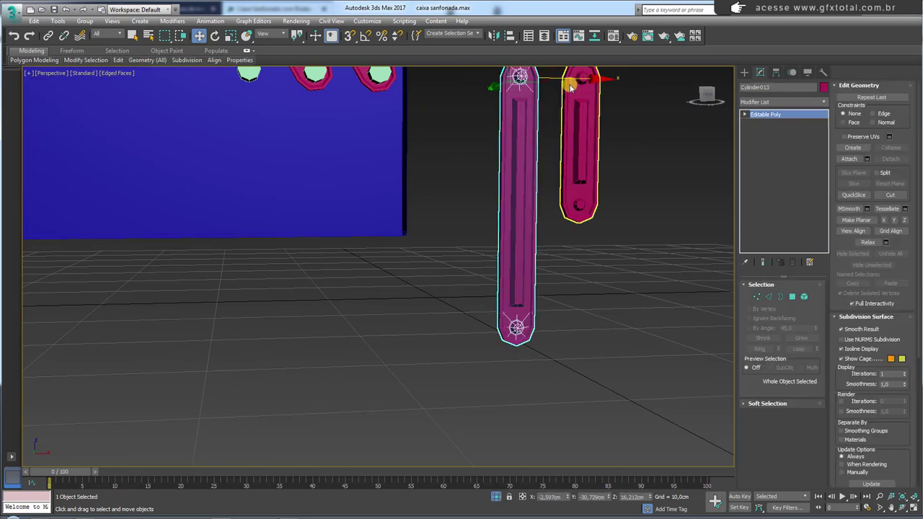
pyautogui.moveTo(561, 80); pyautogui.dragTo(508, 78)
pyautogui.hotkey('ctrl', 'z')
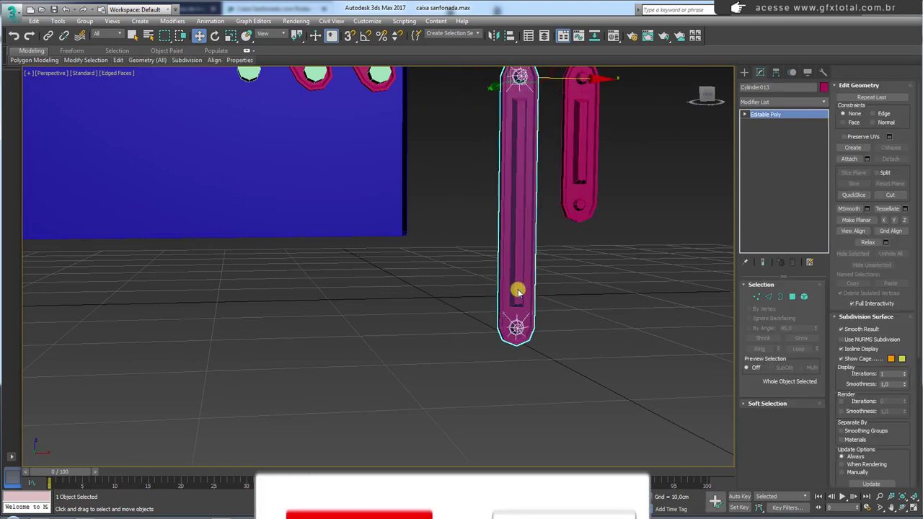
pyautogui.keyDown('shift'); pyautogui.moveTo(519, 78); pyautogui.dragTo(521, 142); pyautogui.keyUp('shift')
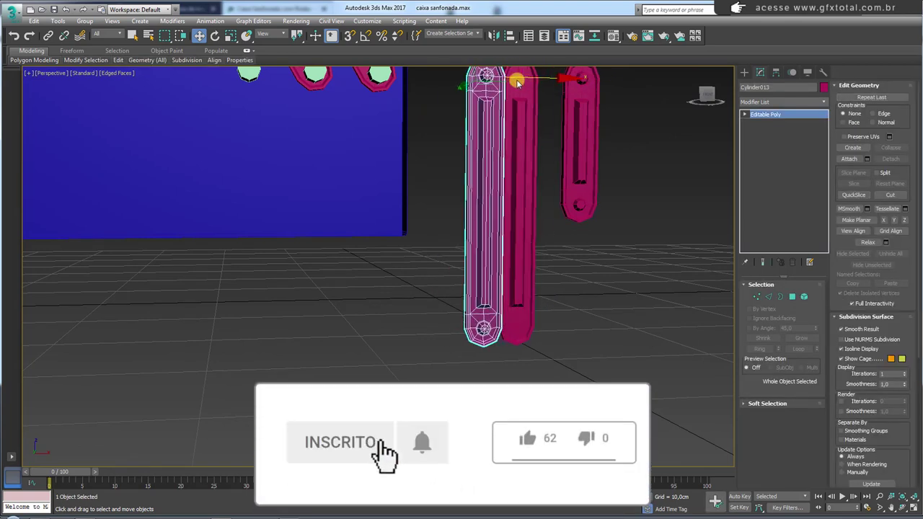
pyautogui.hotkey('ctrl', 'z')
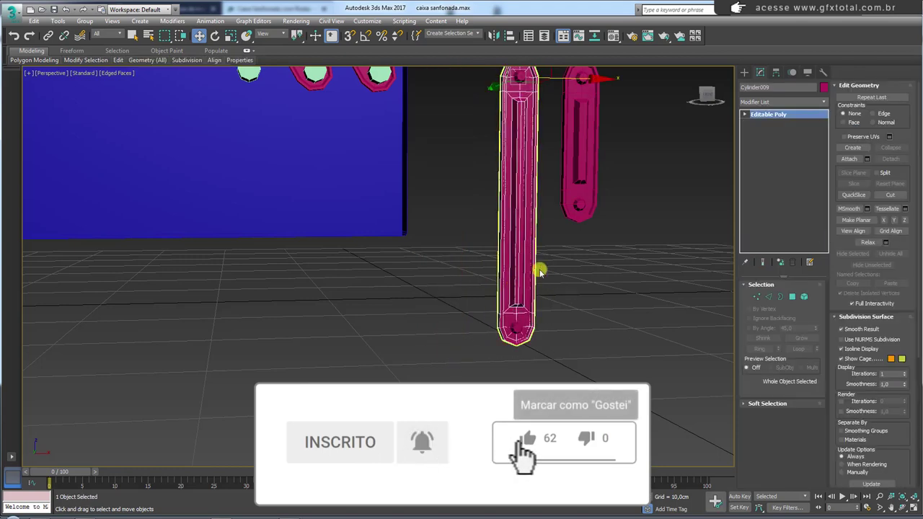
pyautogui.keyDown('shift'); pyautogui.moveTo(565, 80); pyautogui.dragTo(469, 77); pyautogui.keyUp('shift')
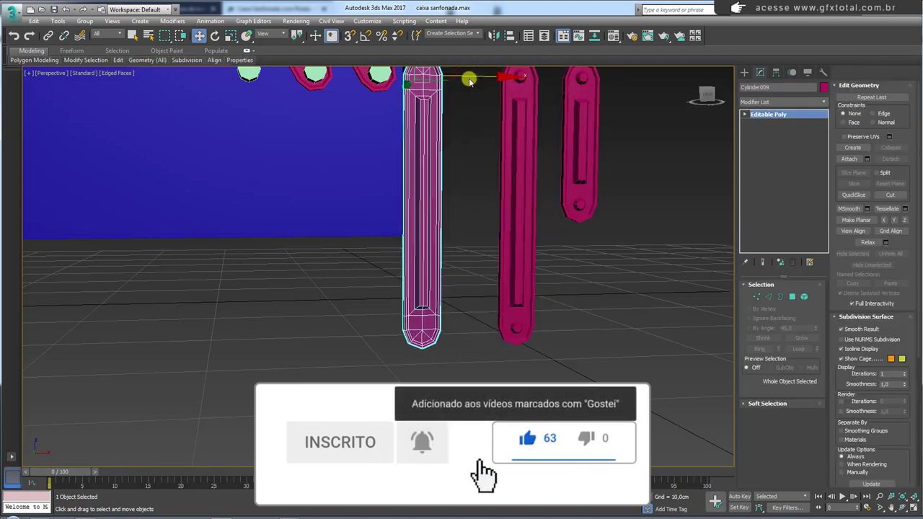
pyautogui.hotkey('ctrl', 'z')
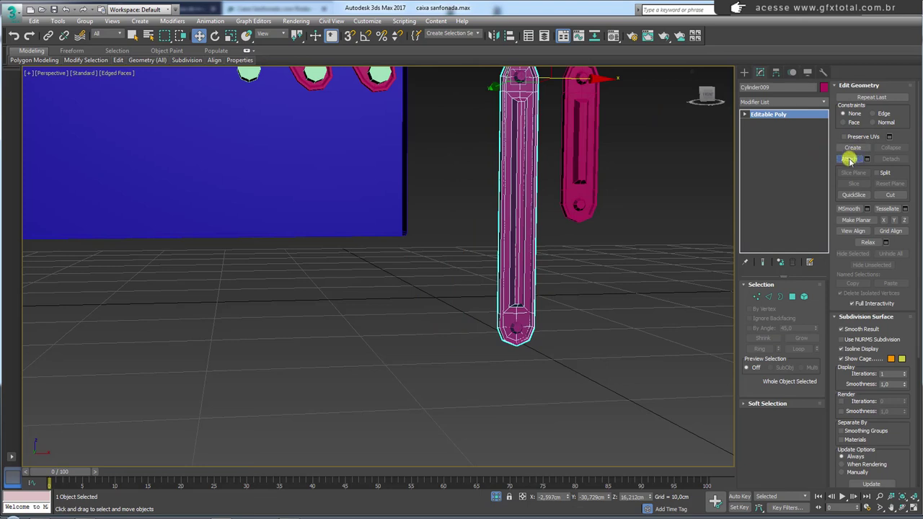
# Step: Attach the overlapping piece to the arm, then Shift-clone a bar element and delete it
pyautogui.click(849, 160)
pyautogui.click(516, 246)
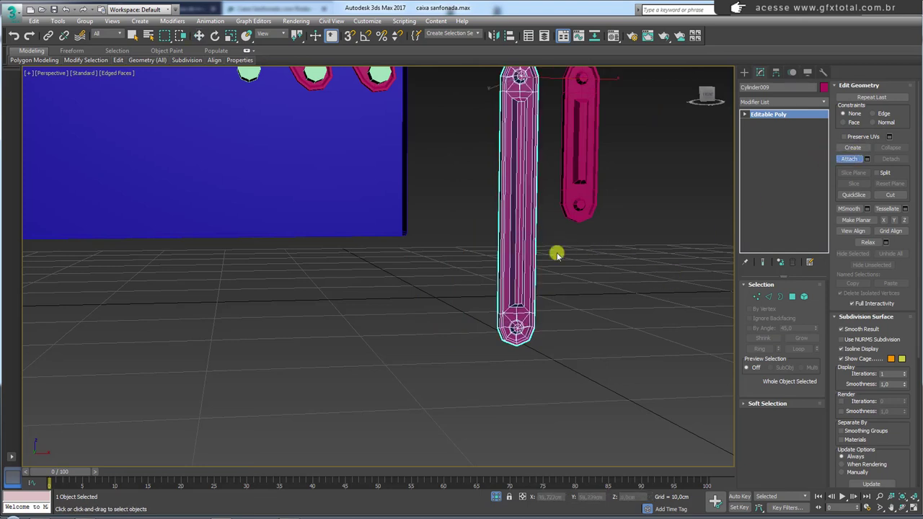
pyautogui.click(799, 300)
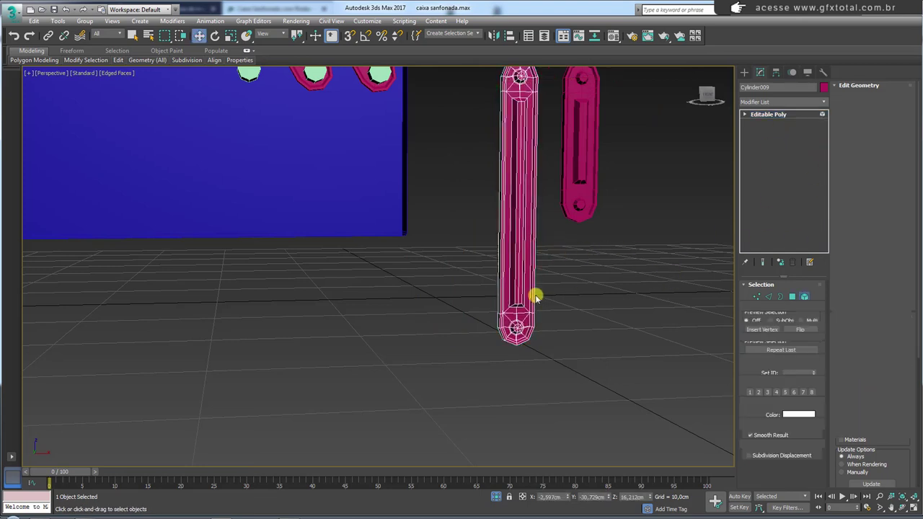
pyautogui.click(530, 294)
pyautogui.keyDown('shift'); pyautogui.moveTo(577, 209); pyautogui.dragTo(492, 209); pyautogui.keyUp('shift')
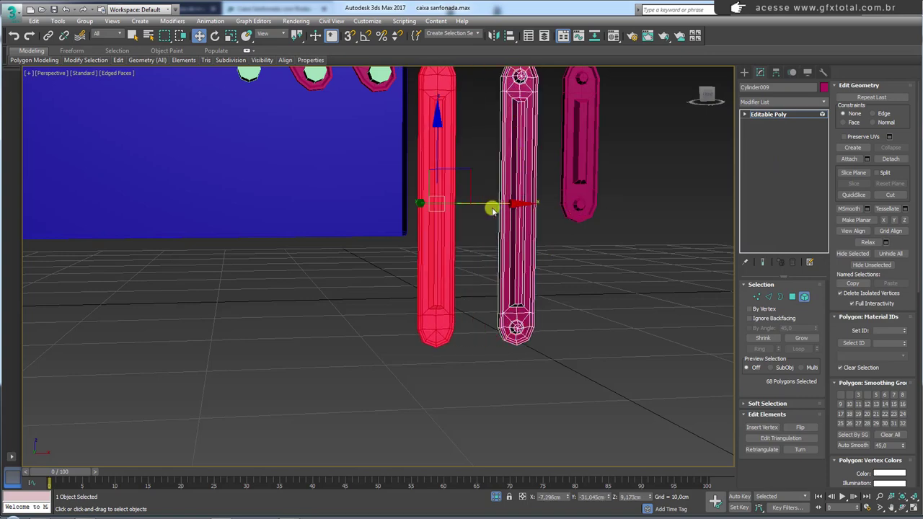
pyautogui.press('Delete')
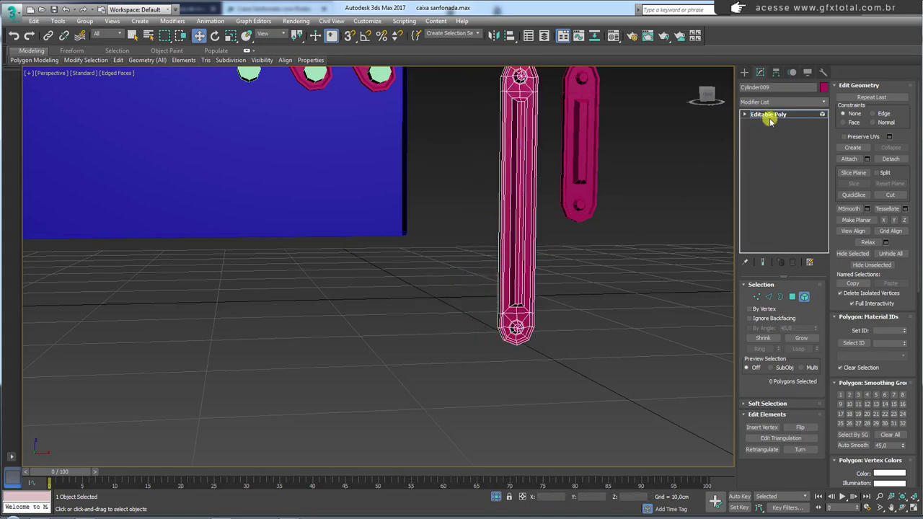
pyautogui.click(765, 115)
pyautogui.scroll(-5, 505, 216)
# Step: Delete all five green hinge pins from the toolbox arms
pyautogui.scroll(6, 439, 195)
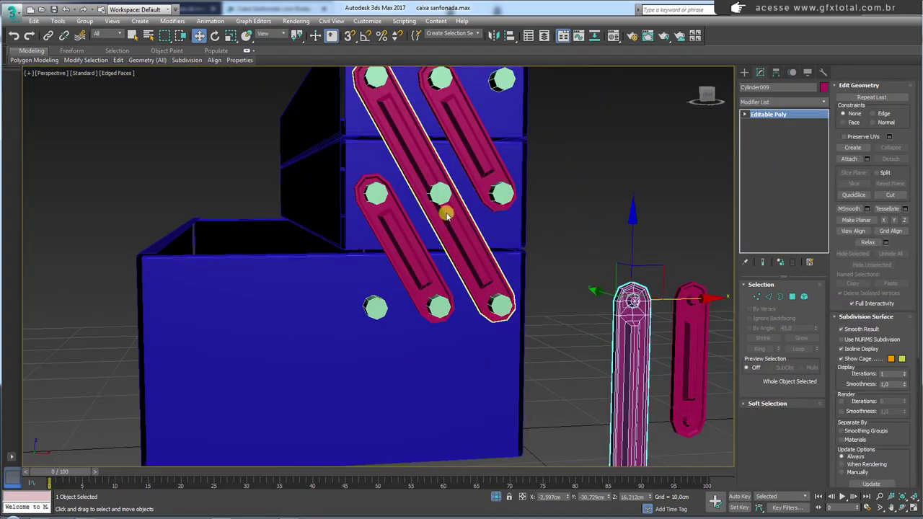
pyautogui.click(440, 195)
pyautogui.press('Delete')
pyautogui.click(503, 194)
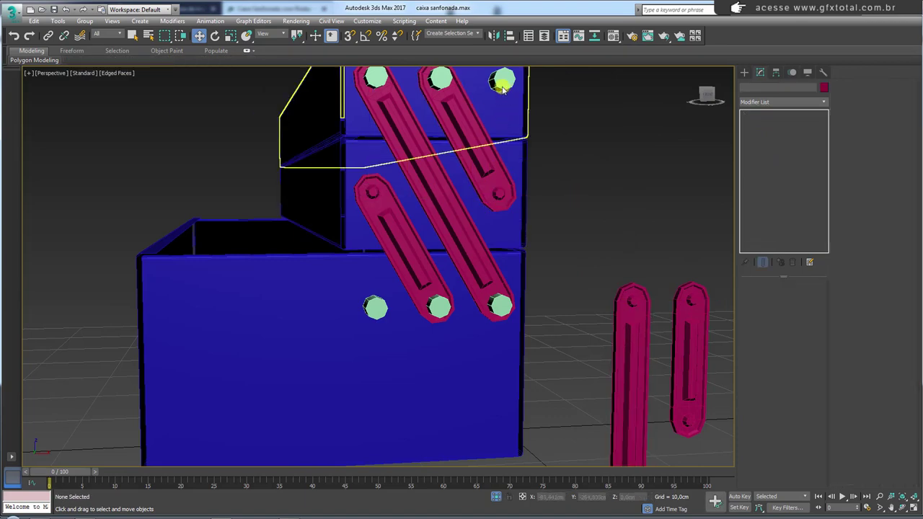
pyautogui.press('Delete')
pyautogui.click(437, 305)
pyautogui.press('Delete')
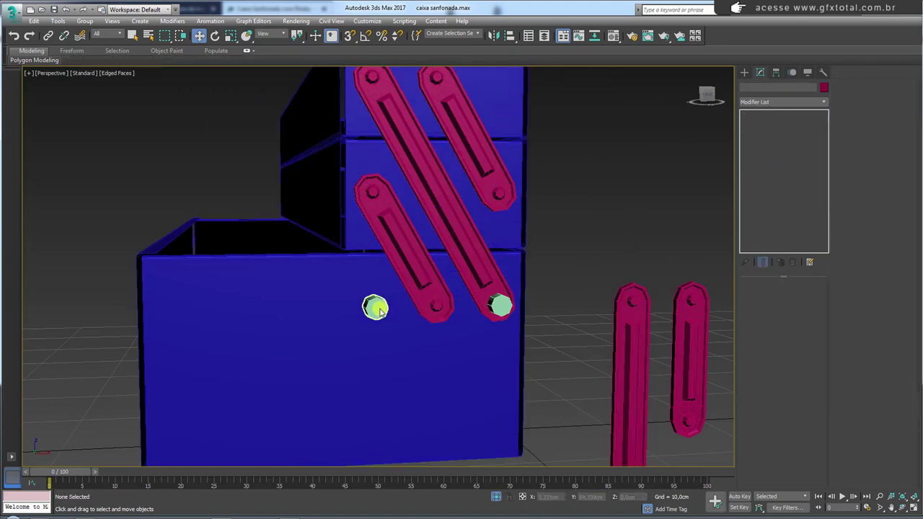
pyautogui.click(375, 307)
pyautogui.press('Delete')
pyautogui.click(500, 305)
pyautogui.press('Delete')
# Step: Orbit to a new angle and bring up the Standard Primitives creation options
pyautogui.scroll(-5, 490, 299)
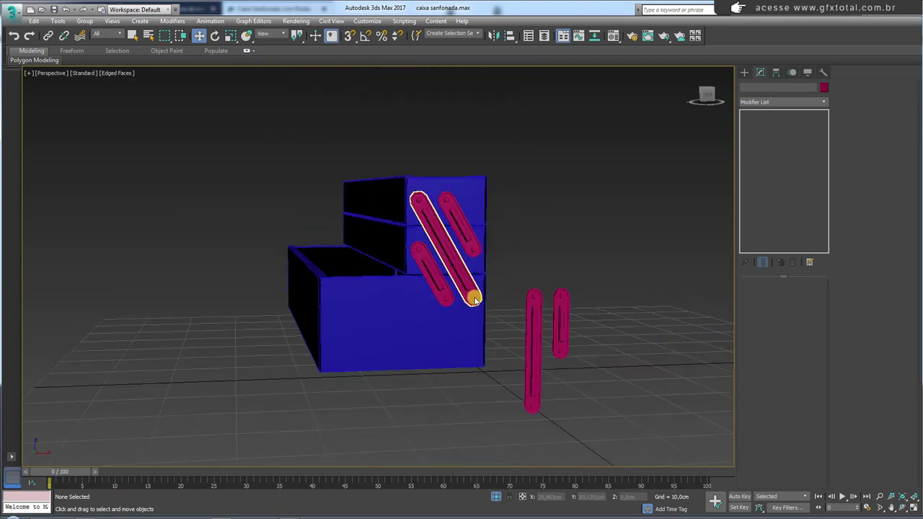
pyautogui.keyDown('alt'); pyautogui.moveTo(424, 319); pyautogui.dragTo(468, 308, button='middle'); pyautogui.keyUp('alt')
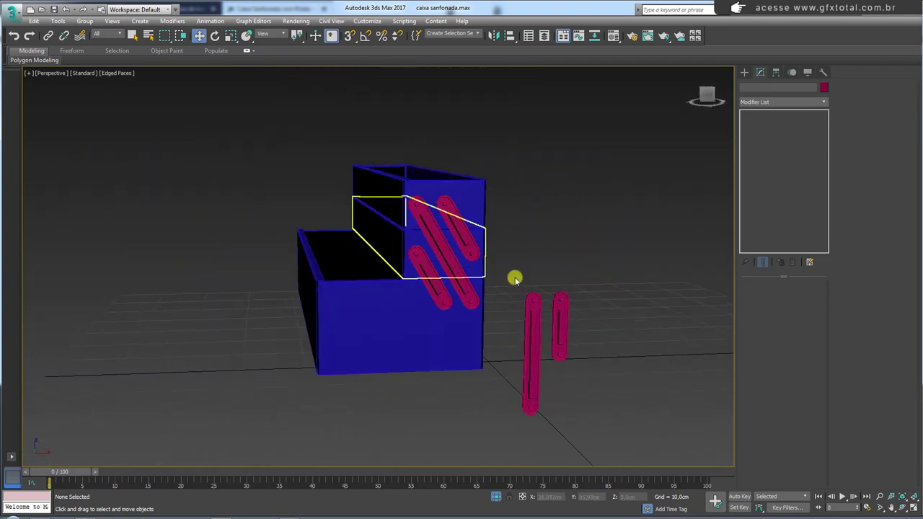
pyautogui.rightClick(655, 213)
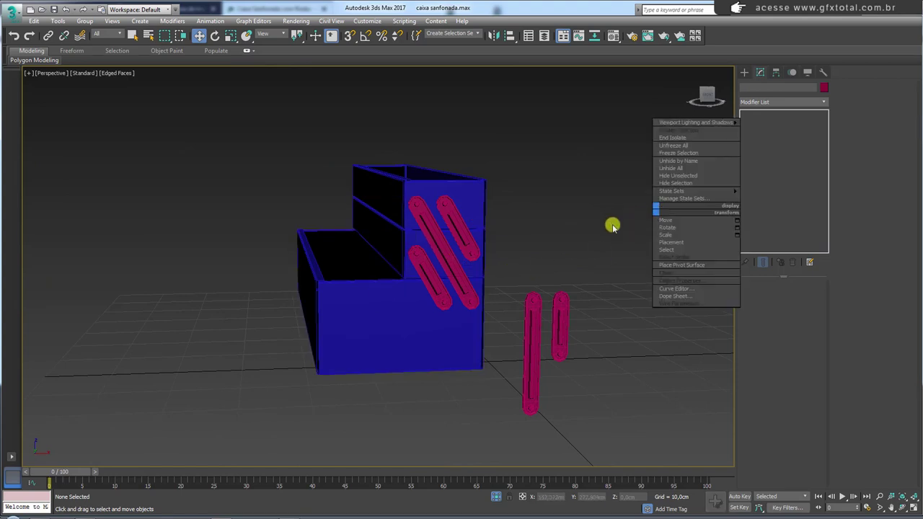
pyautogui.click(744, 72)
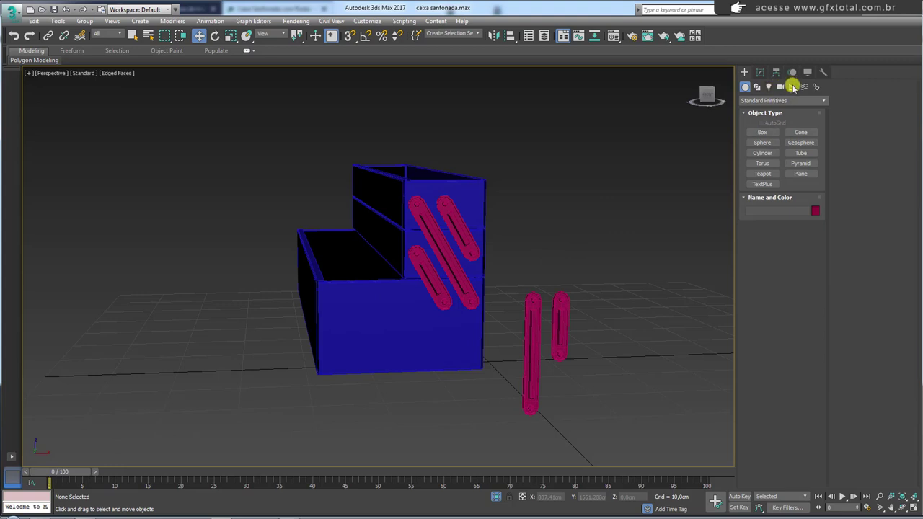
# Step: Create a small box and align it to the blue tray by X, Y and Z position
pyautogui.click(761, 132)
pyautogui.moveTo(392, 400); pyautogui.dragTo(460, 416)
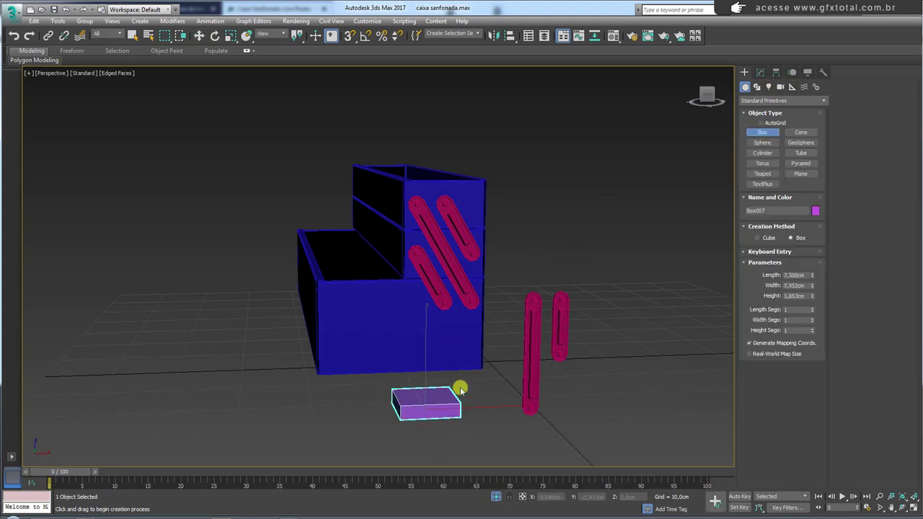
pyautogui.click(466, 361)
pyautogui.press('w')
pyautogui.hotkey('alt', 'a')
pyautogui.click(408, 320)
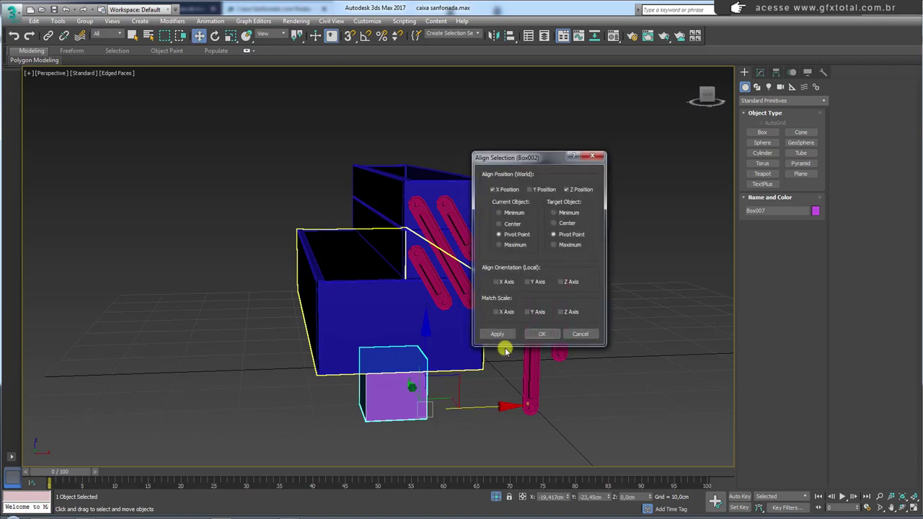
pyautogui.click(552, 234)
pyautogui.click(534, 190)
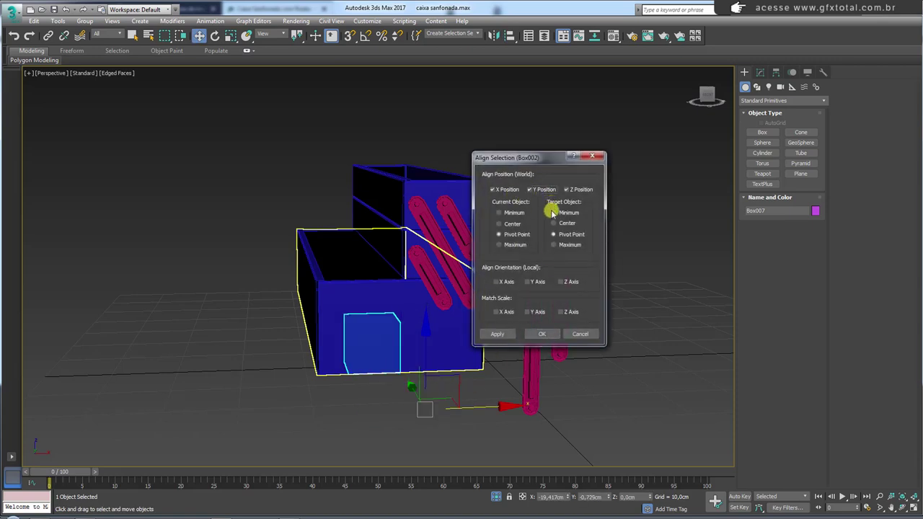
pyautogui.click(542, 333)
# Step: Link the three magenta arms to the tray as their parent
pyautogui.moveTo(451, 325)
pyautogui.keyDown('alt'); pyautogui.mouseDown(button='middle')
pyautogui.moveTo(445, 337)
pyautogui.moveTo(500, 303)
pyautogui.mouseUp(button='middle'); pyautogui.keyUp('alt')
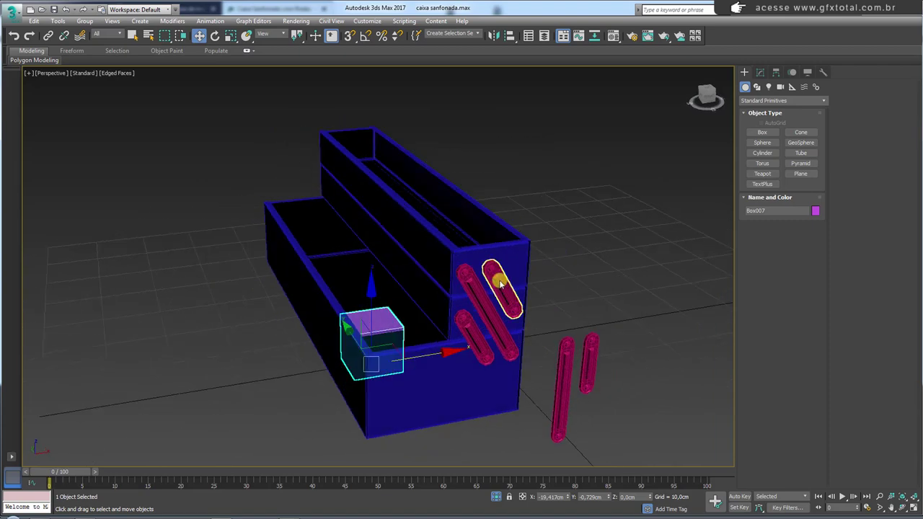
pyautogui.click(490, 292)
pyautogui.keyDown('ctrl'); pyautogui.click(479, 327); pyautogui.keyUp('ctrl')
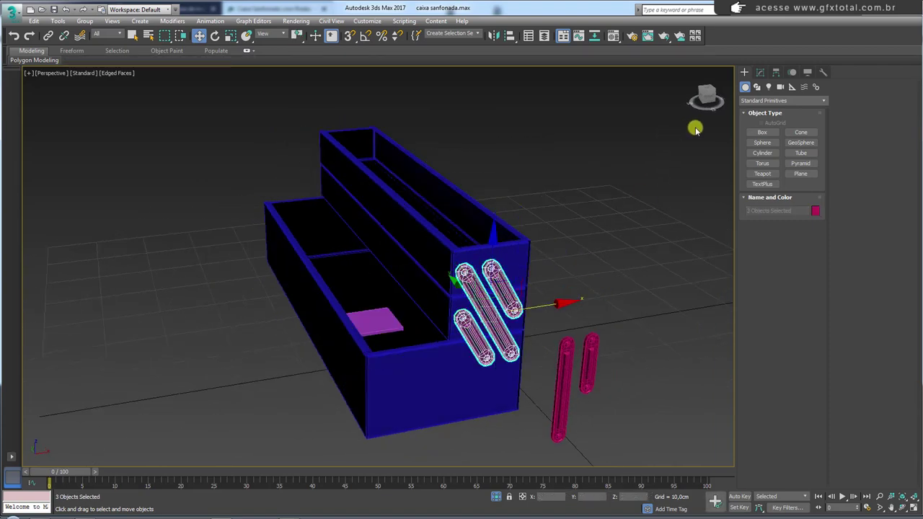
pyautogui.click(48, 36)
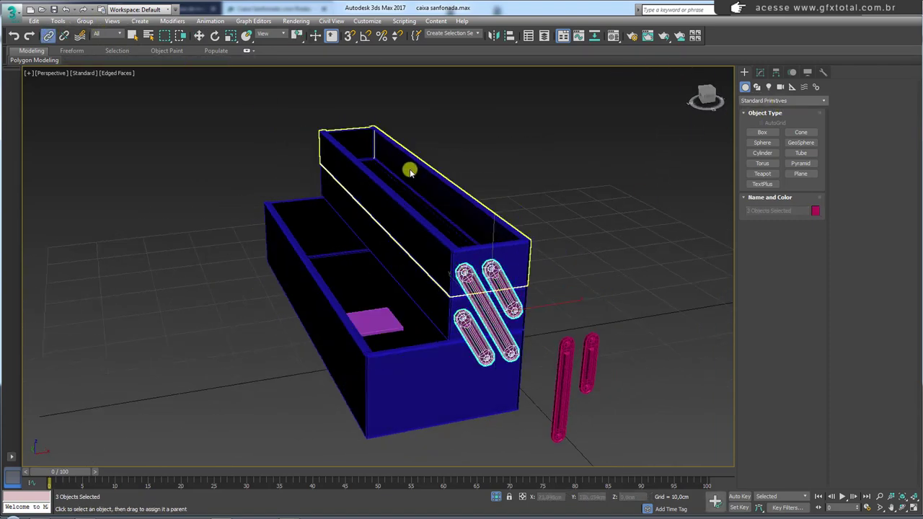
pyautogui.moveTo(579, 172); pyautogui.dragTo(380, 327)
pyautogui.moveTo(514, 374); pyautogui.dragTo(508, 370)
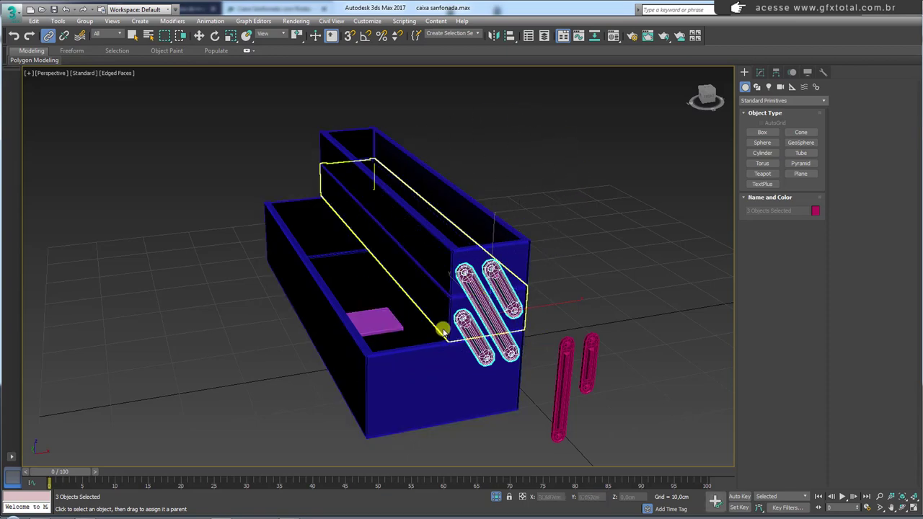
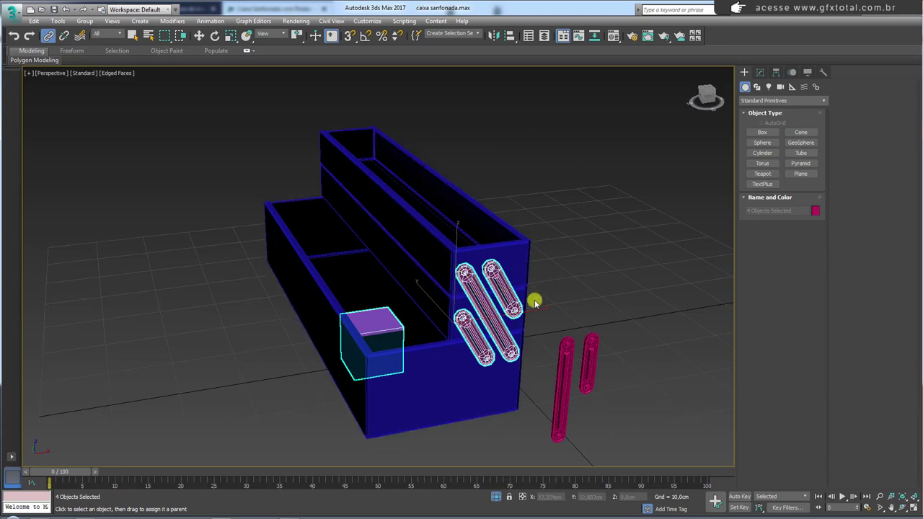
# Step: Clone the three capsule hinge arms and purple cube in place as Copy, then select the small cube
pyautogui.hotkey('ctrl', 'v')
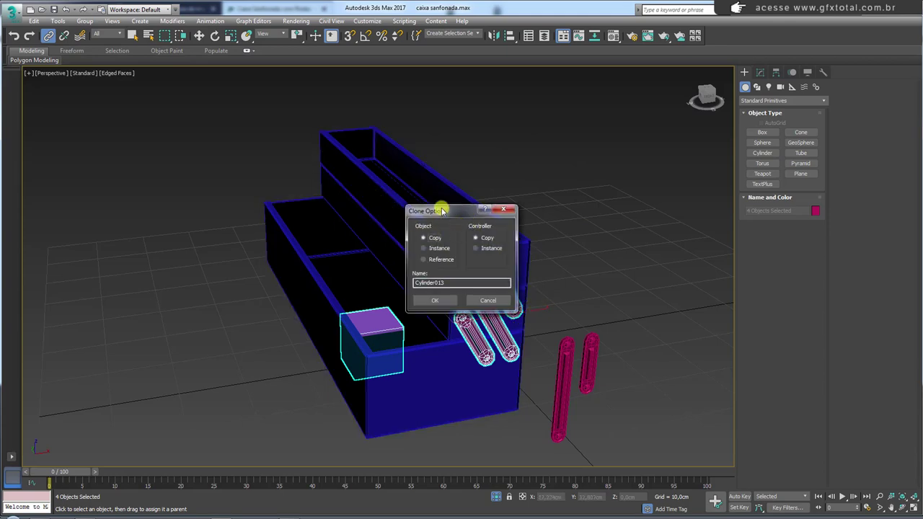
pyautogui.moveTo(442, 210); pyautogui.dragTo(565, 142)
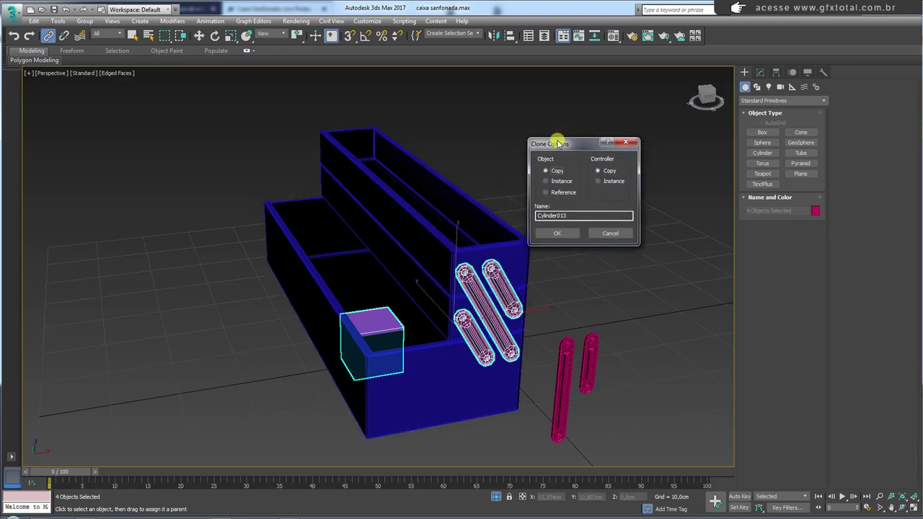
pyautogui.click(559, 233)
pyautogui.click(619, 262)
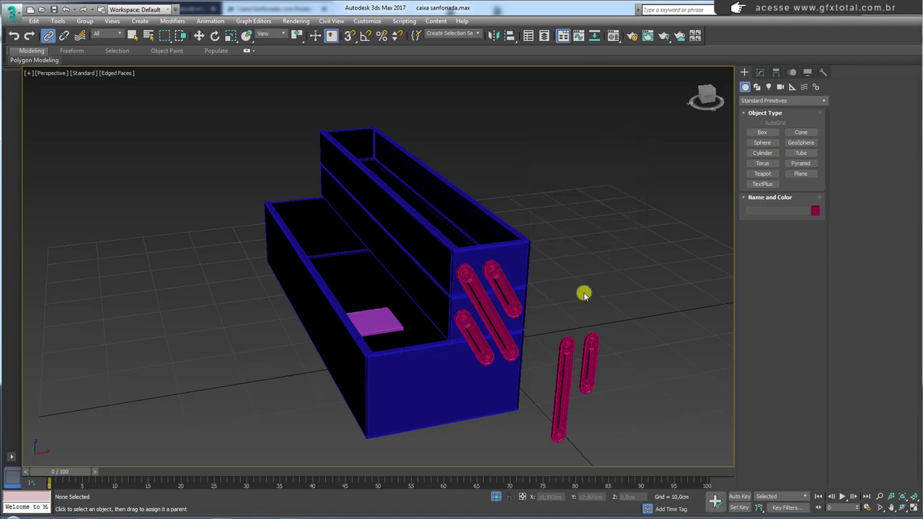
pyautogui.click(379, 335)
pyautogui.click(392, 322)
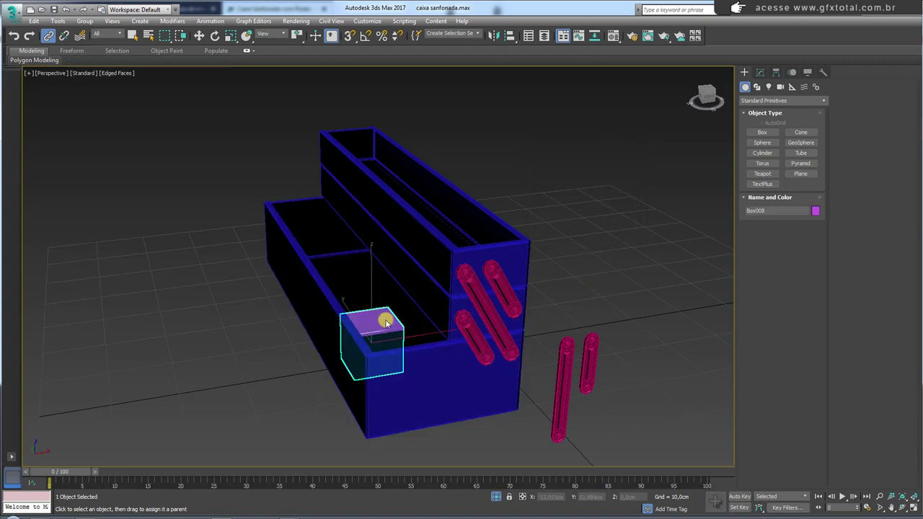
# Step: Mirror a copy of the small cube and slide it along X into the container
pyautogui.click(494, 37)
pyautogui.moveTo(450, 172); pyautogui.dragTo(611, 140)
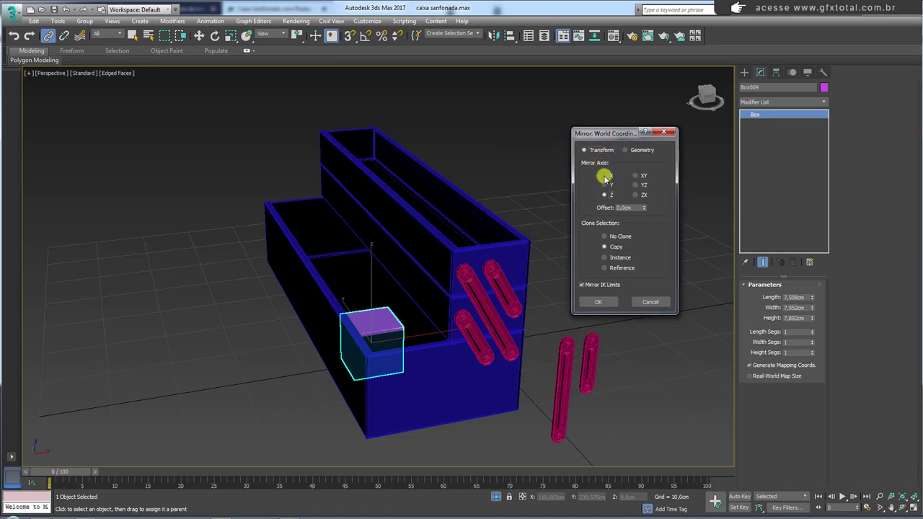
pyautogui.click(597, 301)
pyautogui.keyDown('alt'); pyautogui.moveTo(606, 300); pyautogui.dragTo(456, 337, button='middle'); pyautogui.keyUp('alt')
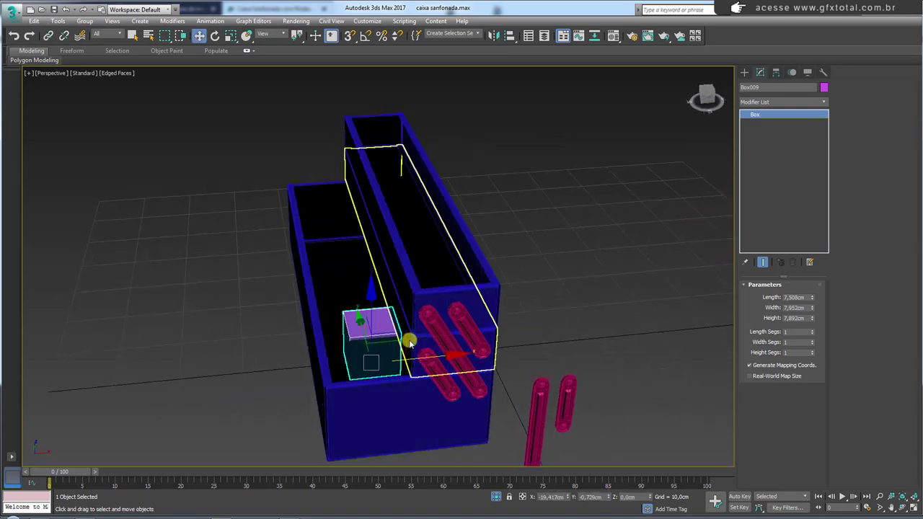
pyautogui.press('w')
pyautogui.moveTo(427, 356); pyautogui.dragTo(254, 362)
pyautogui.moveTo(286, 359); pyautogui.dragTo(320, 362)
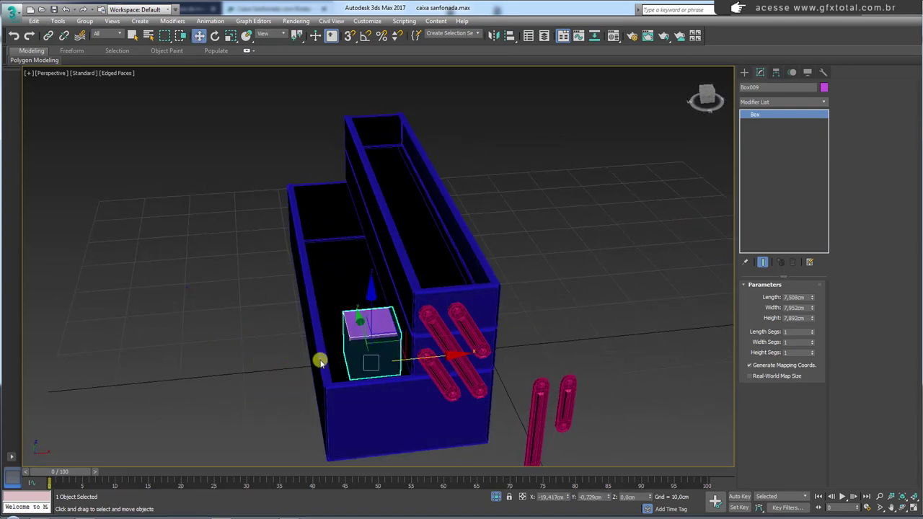
# Step: Link the three capsule hinge arms to the purple cube as their parent
pyautogui.click(427, 363)
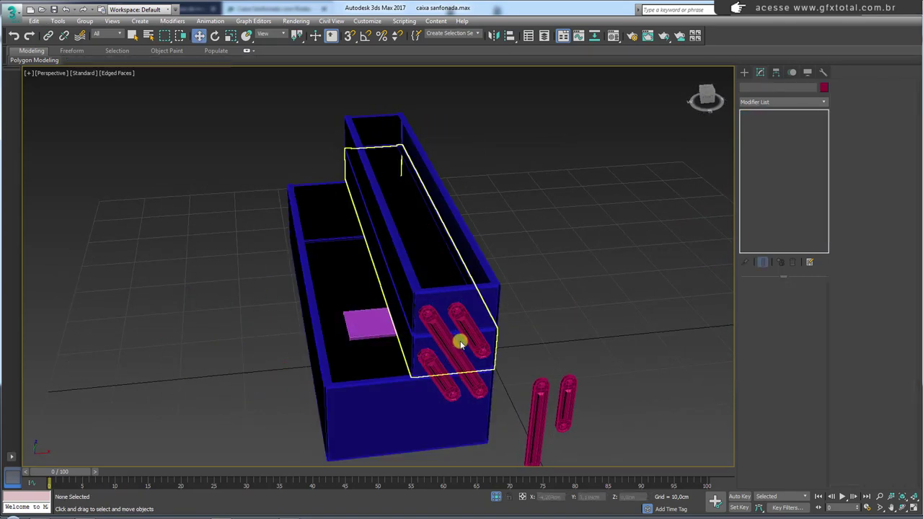
pyautogui.click(462, 340)
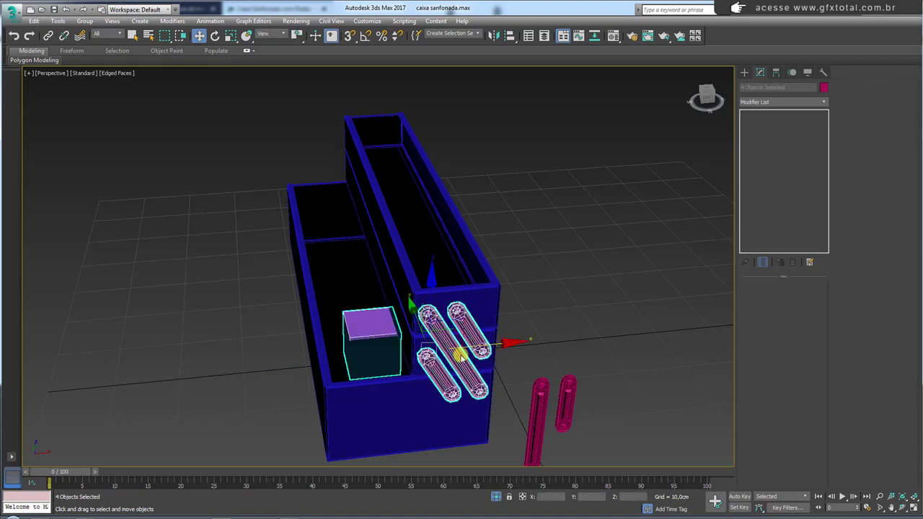
pyautogui.moveTo(462, 353); pyautogui.dragTo(482, 317, button='middle')
pyautogui.keyDown('alt'); pyautogui.click(387, 309); pyautogui.keyUp('alt')
pyautogui.moveTo(390, 309)
pyautogui.keyDown('alt'); pyautogui.mouseDown(button='middle')
pyautogui.moveTo(422, 321)
pyautogui.moveTo(412, 262)
pyautogui.moveTo(431, 115)
pyautogui.mouseUp(button='middle'); pyautogui.keyUp('alt')
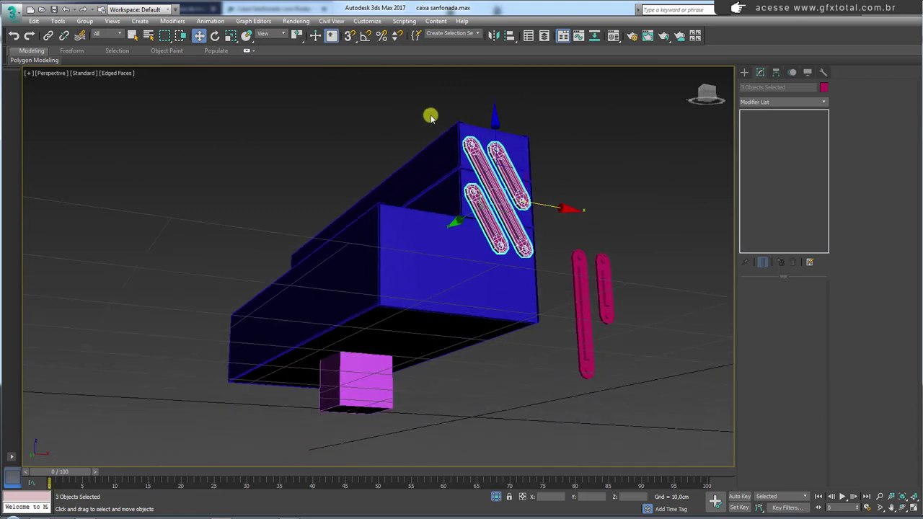
pyautogui.click(49, 36)
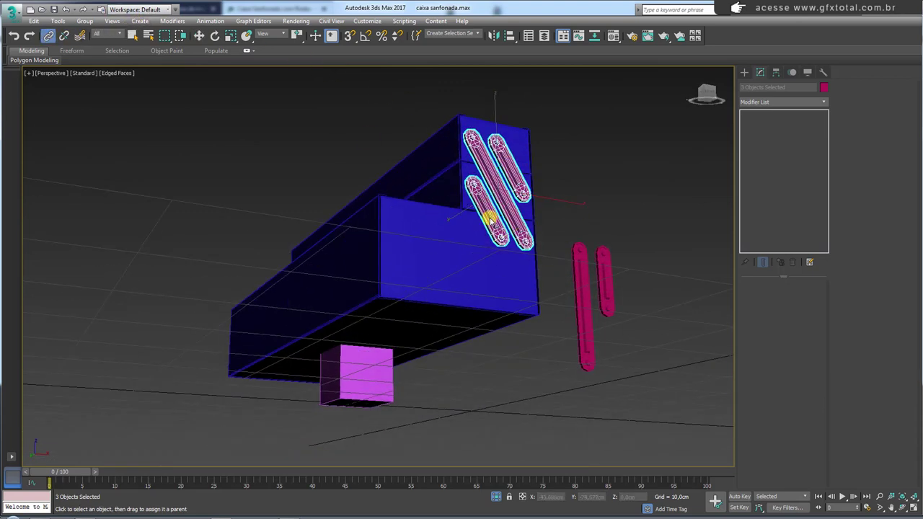
pyautogui.moveTo(537, 384); pyautogui.dragTo(369, 389)
# Step: Copy the purple cube with its three capsule arms, then select only the cube
pyautogui.click(390, 389)
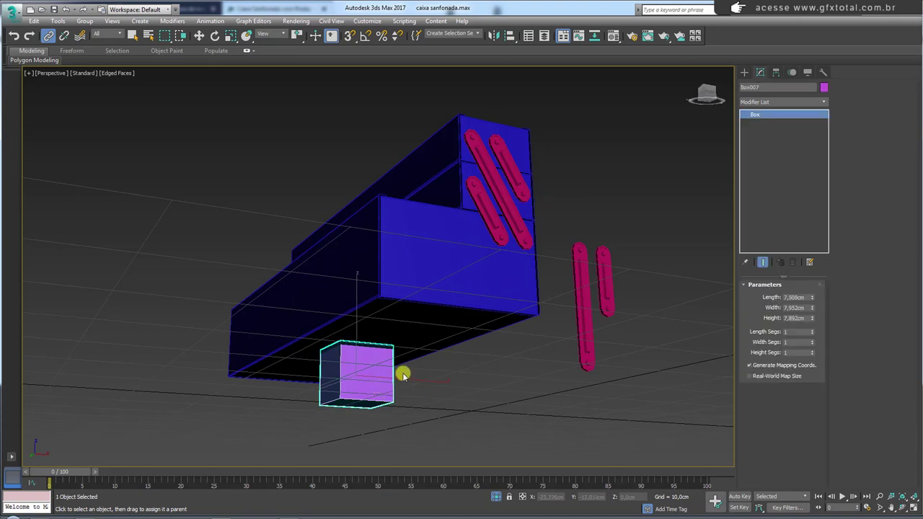
pyautogui.keyDown('ctrl'); pyautogui.click(480, 204); pyautogui.keyUp('ctrl')
pyautogui.keyDown('ctrl'); pyautogui.click(497, 193); pyautogui.keyUp('ctrl')
pyautogui.keyDown('ctrl'); pyautogui.click(509, 180); pyautogui.keyUp('ctrl')
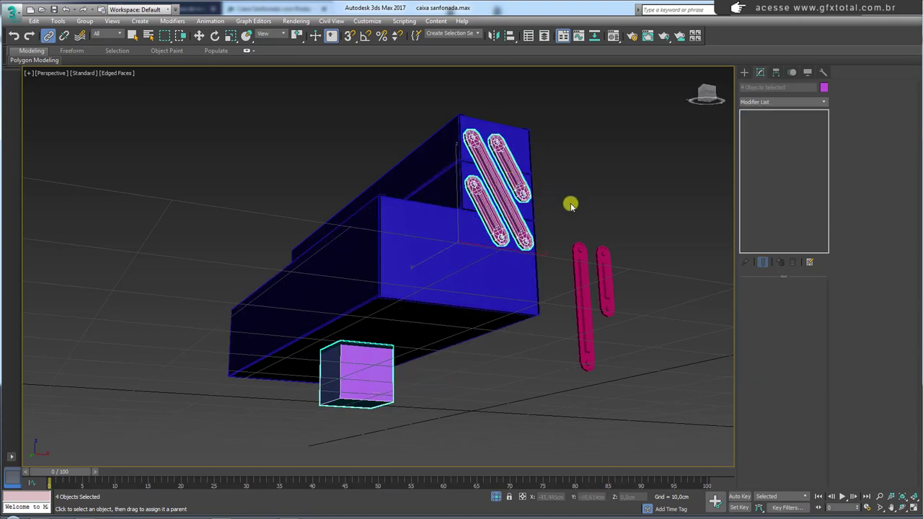
pyautogui.hotkey('ctrl', 'v')
pyautogui.click(439, 301)
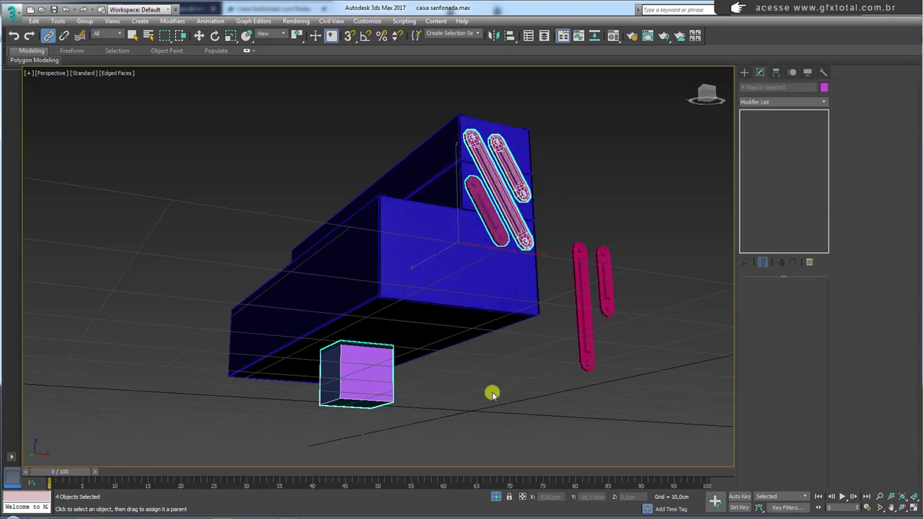
pyautogui.click(377, 389)
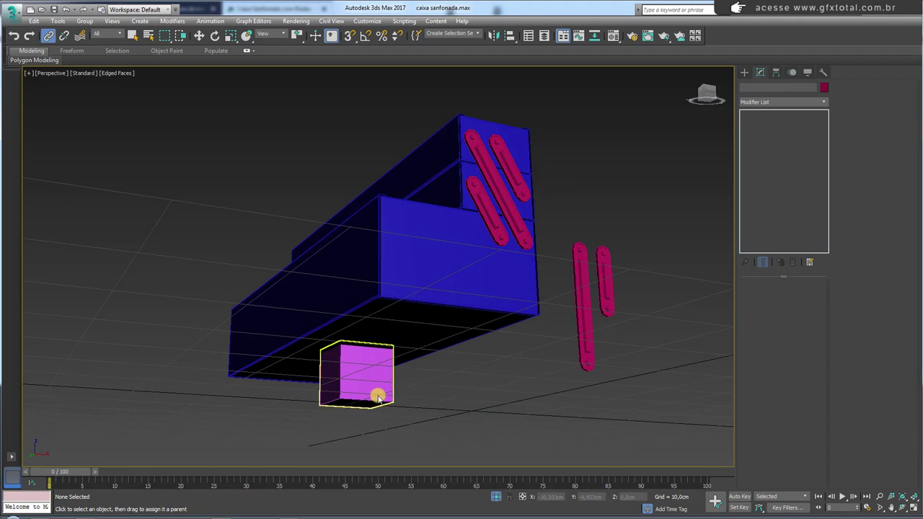
# Step: Open the Mirror settings for the cube, cancel, reopen and close them again
pyautogui.click(496, 35)
pyautogui.moveTo(456, 156); pyautogui.dragTo(603, 157)
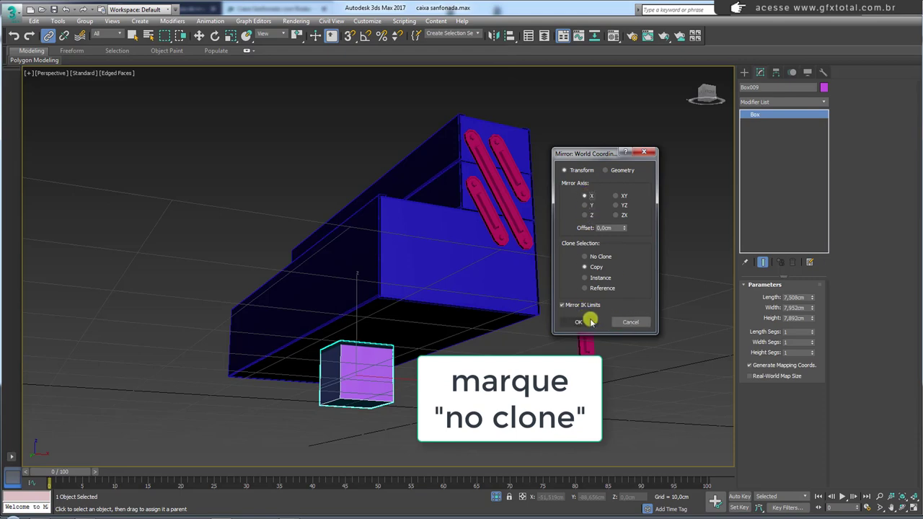
pyautogui.click(623, 321)
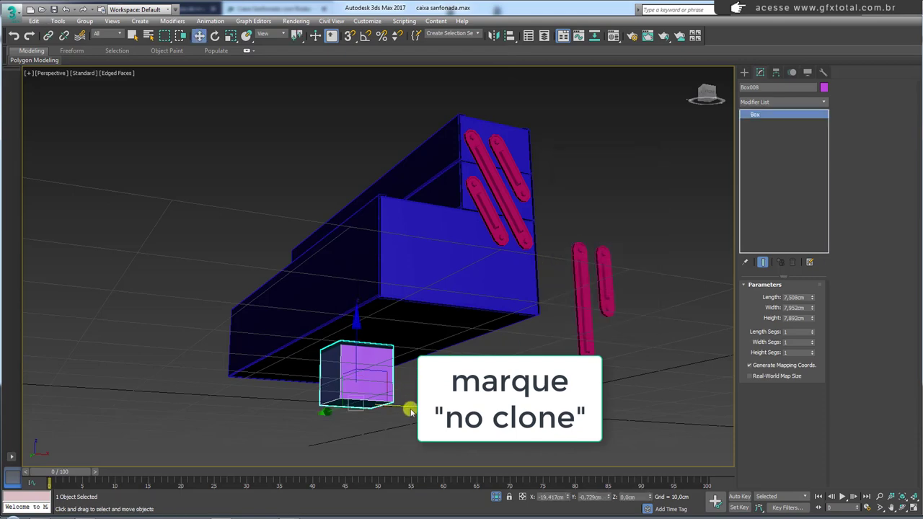
pyautogui.click(491, 36)
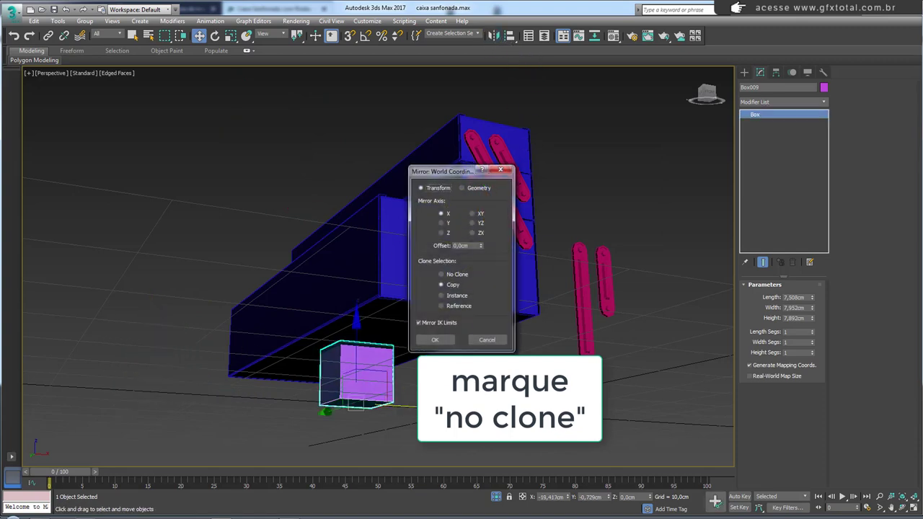
pyautogui.click(434, 340)
# Step: Move the cube left to confirm the linked arms follow, then undo the move
pyautogui.keyDown('alt'); pyautogui.moveTo(497, 274); pyautogui.dragTo(412, 400, button='middle'); pyautogui.keyUp('alt')
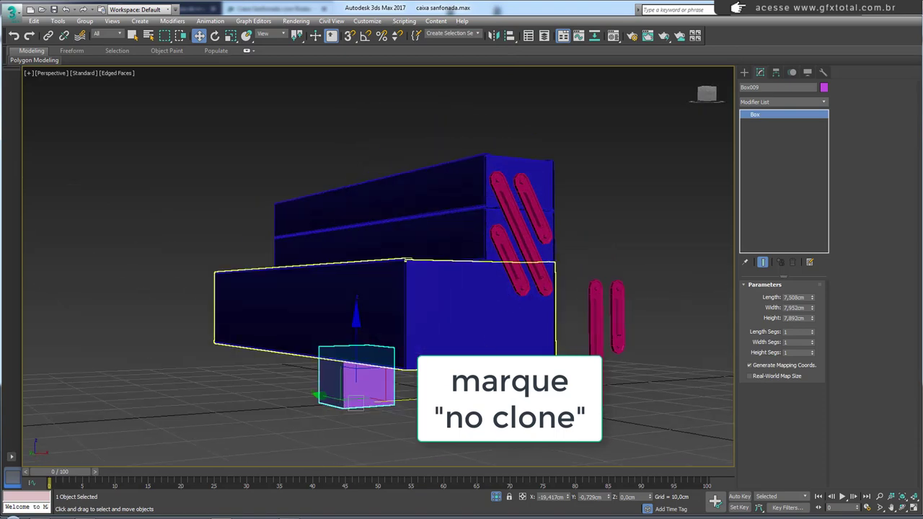
pyautogui.moveTo(412, 400); pyautogui.dragTo(402, 397)
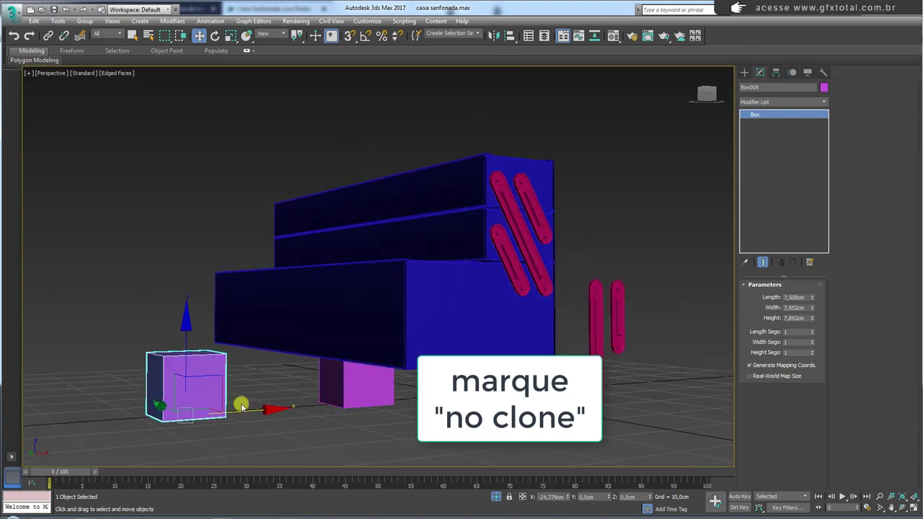
pyautogui.click(402, 397)
pyautogui.keyDown('alt'); pyautogui.moveTo(402, 397); pyautogui.dragTo(432, 375, button='middle'); pyautogui.keyUp('alt')
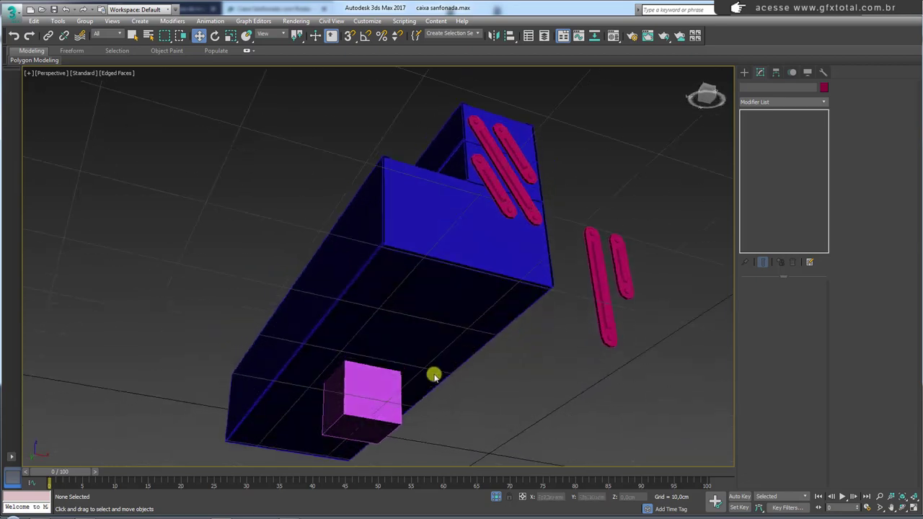
pyautogui.click(377, 405)
pyautogui.moveTo(409, 440)
pyautogui.mouseDown()
pyautogui.moveTo(262, 412)
pyautogui.moveTo(221, 391)
pyautogui.mouseUp()
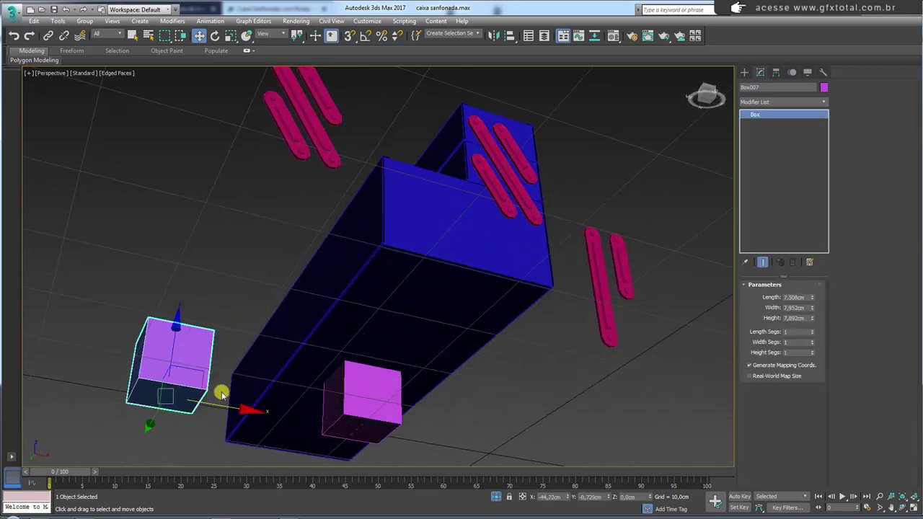
pyautogui.moveTo(220, 391)
pyautogui.keyDown('alt'); pyautogui.mouseDown(button='middle')
pyautogui.moveTo(319, 303)
pyautogui.moveTo(248, 183)
pyautogui.mouseUp(button='middle'); pyautogui.keyUp('alt')
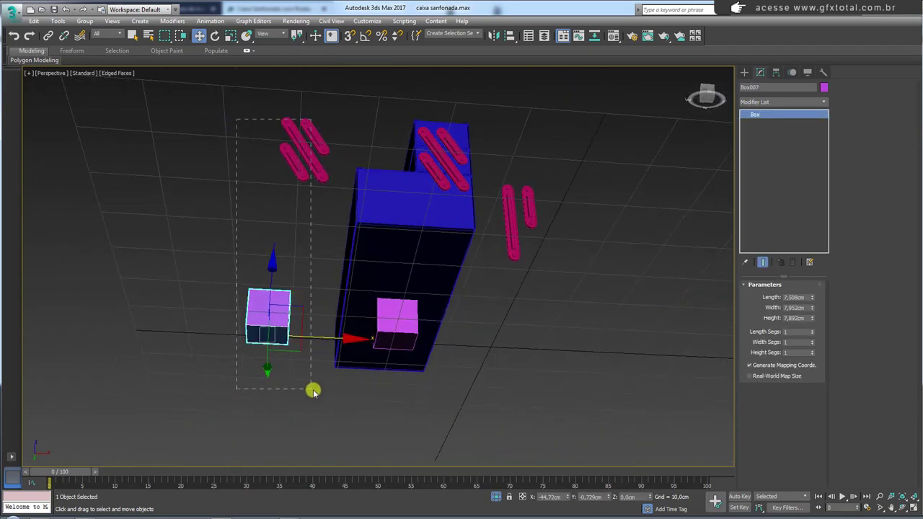
pyautogui.hotkey('ctrl', 'z')
pyautogui.hotkey('ctrl', 'z')
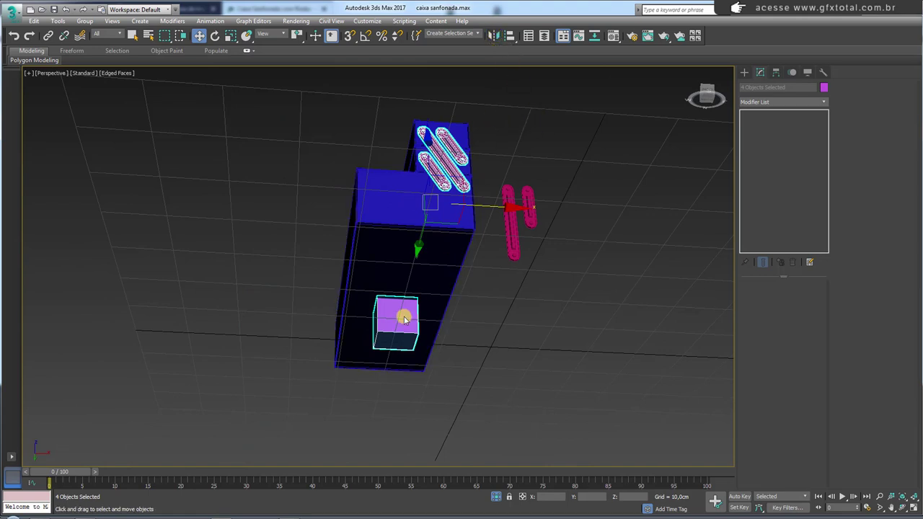
# Step: Test-move the cube and arms, undo, then mirror a copy of cube and arms
pyautogui.click(404, 317)
pyautogui.moveTo(439, 342); pyautogui.dragTo(353, 315)
pyautogui.hotkey('ctrl', 'z')
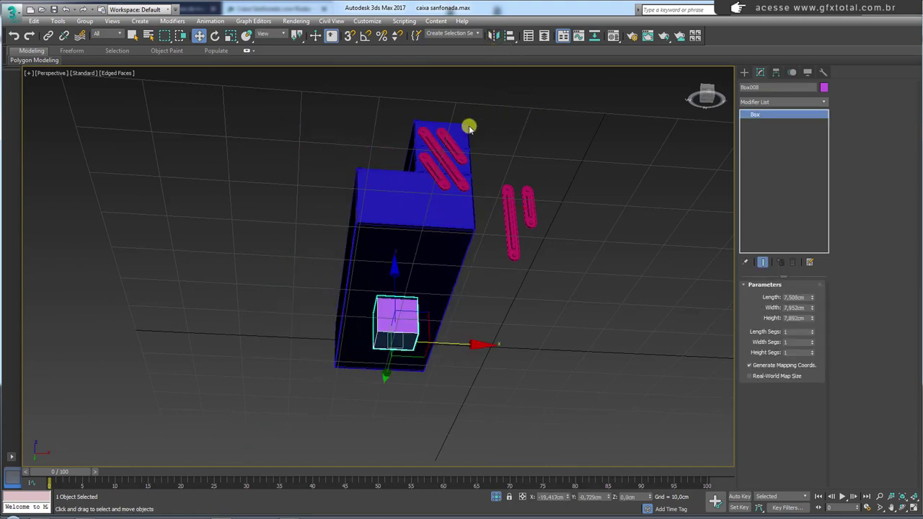
pyautogui.hotkey('ctrl', 'z')
pyautogui.click(491, 36)
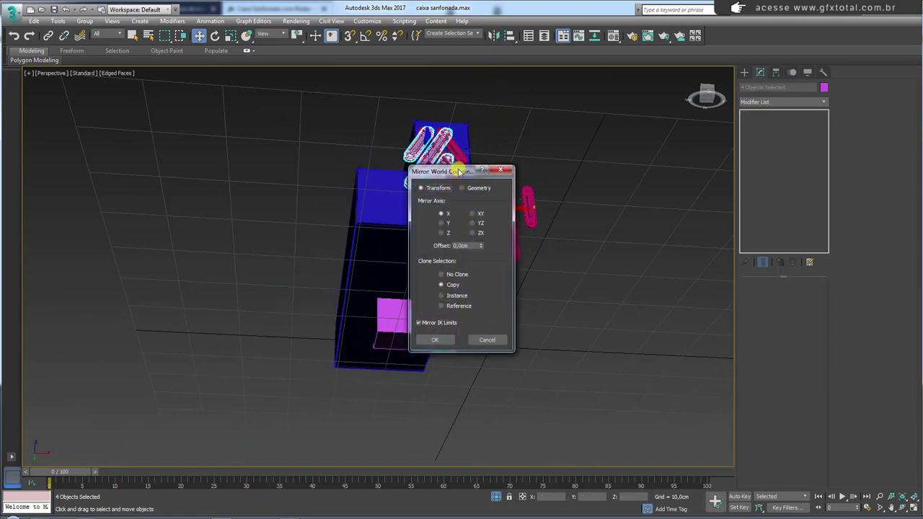
pyautogui.moveTo(461, 170); pyautogui.dragTo(591, 133)
pyautogui.click(570, 247)
pyautogui.click(564, 301)
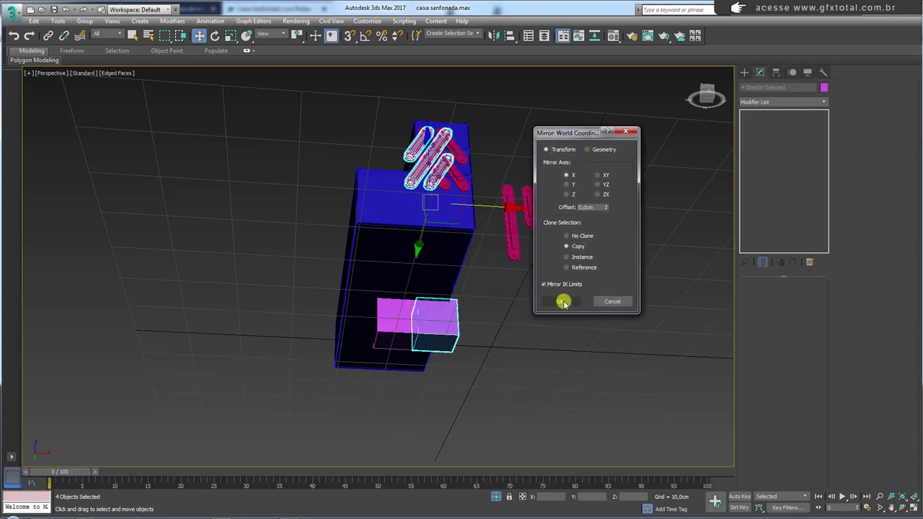
# Step: Align the mirrored cube copy to the container box, then undo a trial move along X
pyautogui.click(519, 353)
pyautogui.click(451, 319)
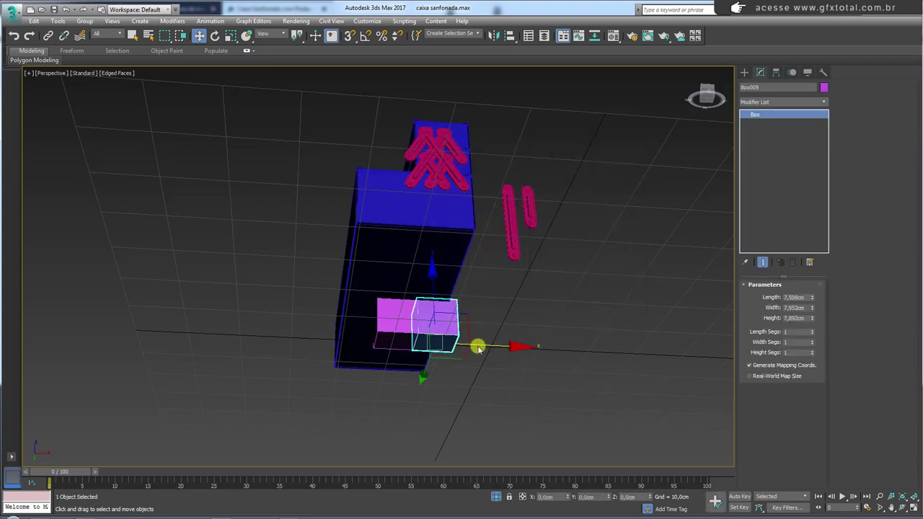
pyautogui.hotkey('alt', 'a')
pyautogui.click(385, 284)
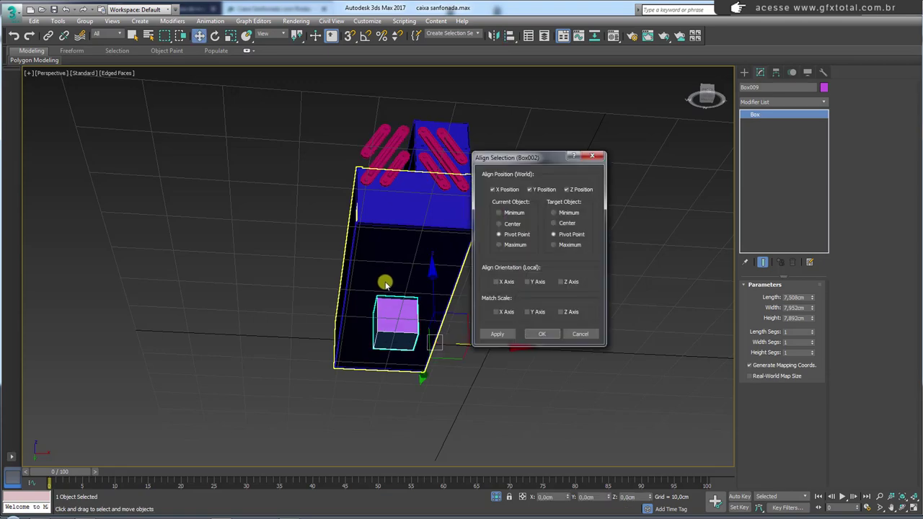
pyautogui.click(539, 334)
pyautogui.moveTo(539, 334)
pyautogui.keyDown('alt'); pyautogui.mouseDown(button='middle')
pyautogui.moveTo(537, 265)
pyautogui.moveTo(460, 338)
pyautogui.mouseUp(button='middle'); pyautogui.keyUp('alt')
pyautogui.moveTo(459, 338); pyautogui.dragTo(251, 345)
pyautogui.hotkey('ctrl', 'z')
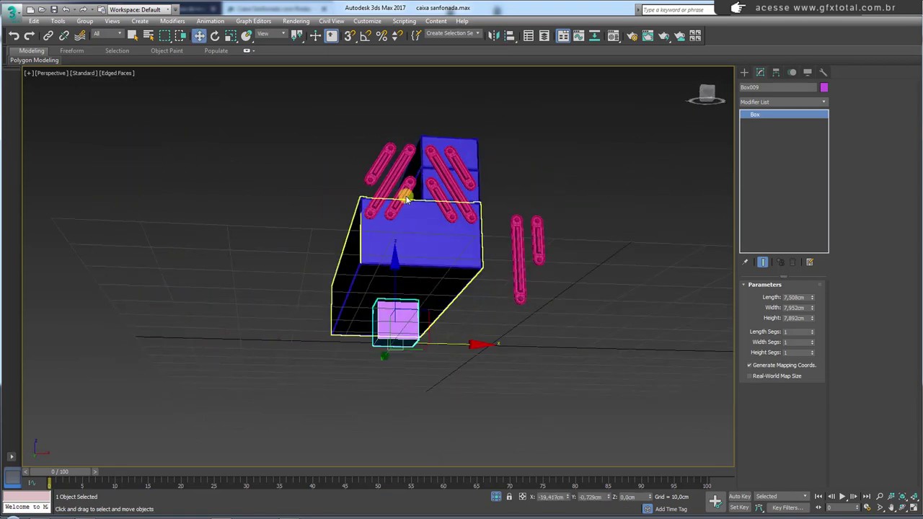
# Step: Orbit to a side-on view and bring up the viewport quad menu
pyautogui.moveTo(470, 339)
pyautogui.keyDown('alt'); pyautogui.mouseDown(button='middle')
pyautogui.moveTo(432, 311)
pyautogui.moveTo(482, 342)
pyautogui.mouseUp(button='middle'); pyautogui.keyUp('alt')
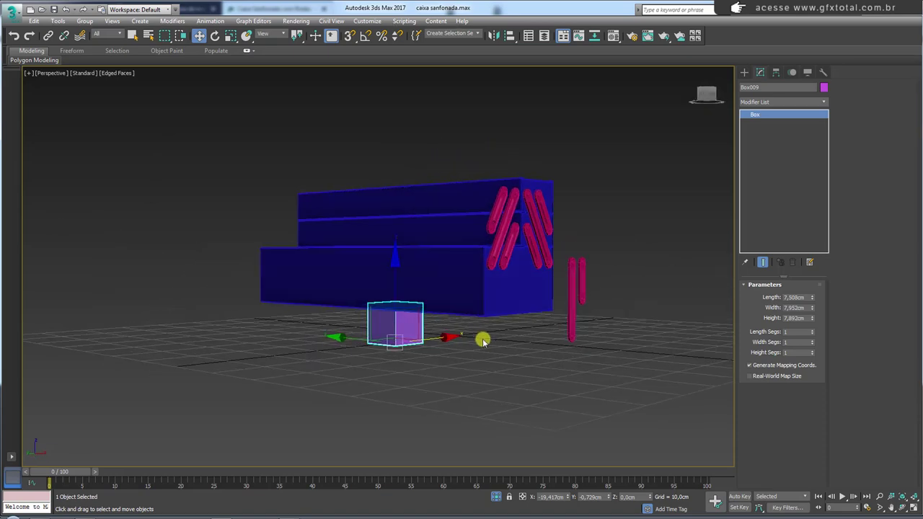
pyautogui.keyDown('ctrl'); pyautogui.click(385, 339); pyautogui.keyUp('ctrl')
pyautogui.click(510, 325)
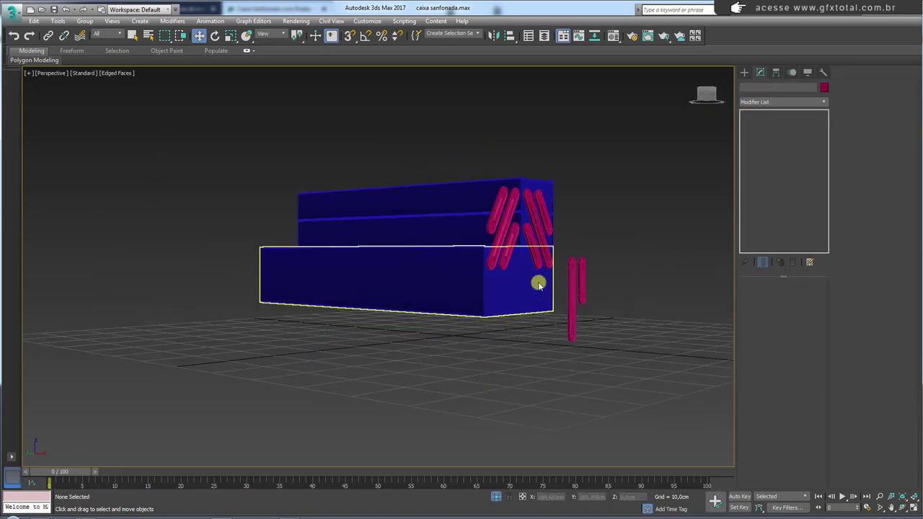
pyautogui.keyDown('alt'); pyautogui.moveTo(538, 280); pyautogui.dragTo(481, 288, button='middle'); pyautogui.keyUp('alt')
pyautogui.rightClick(534, 389)
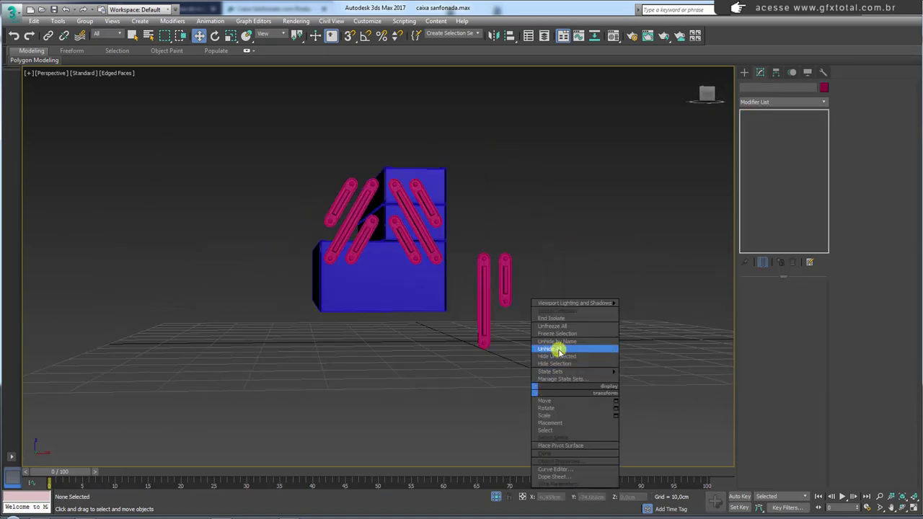
# Step: Unhide all objects and check the toolbox reference photo
pyautogui.moveTo(461, 320)
pyautogui.keyDown('alt'); pyautogui.mouseDown(button='middle')
pyautogui.moveTo(563, 303)
pyautogui.moveTo(484, 302)
pyautogui.moveTo(455, 317)
pyautogui.moveTo(435, 272)
pyautogui.moveTo(465, 291)
pyautogui.moveTo(426, 284)
pyautogui.moveTo(459, 283)
pyautogui.moveTo(418, 375)
pyautogui.mouseUp(button='middle'); pyautogui.keyUp('alt')
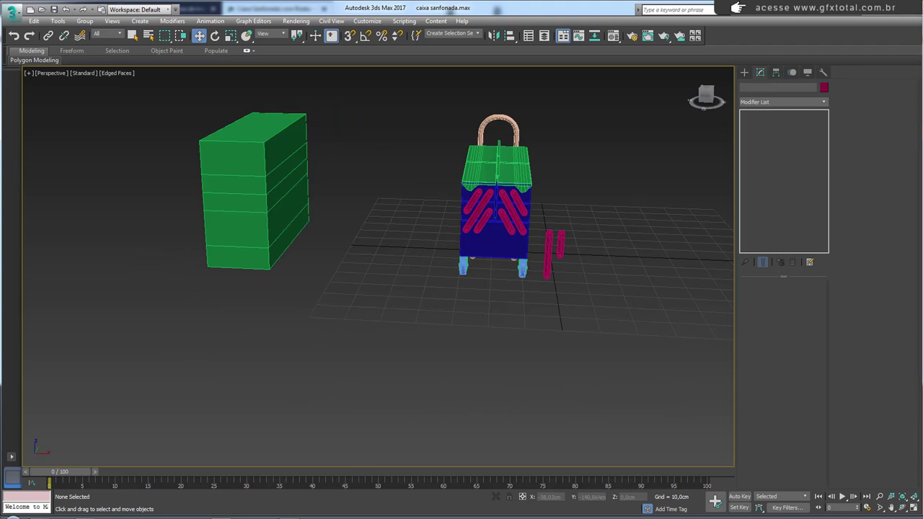
pyautogui.click(295, 513)
pyautogui.scroll(-5, 425, 260)
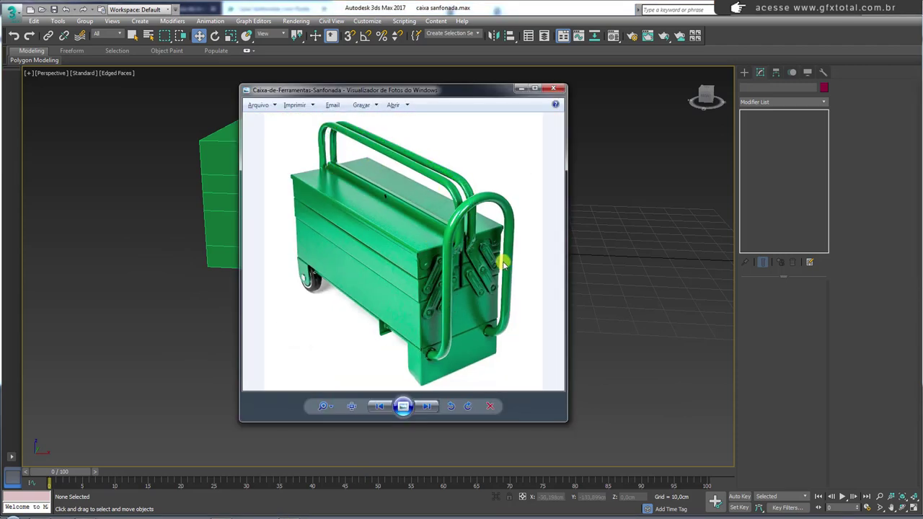
pyautogui.hotkey('alt', 'F4')
pyautogui.scroll(4, 544, 171)
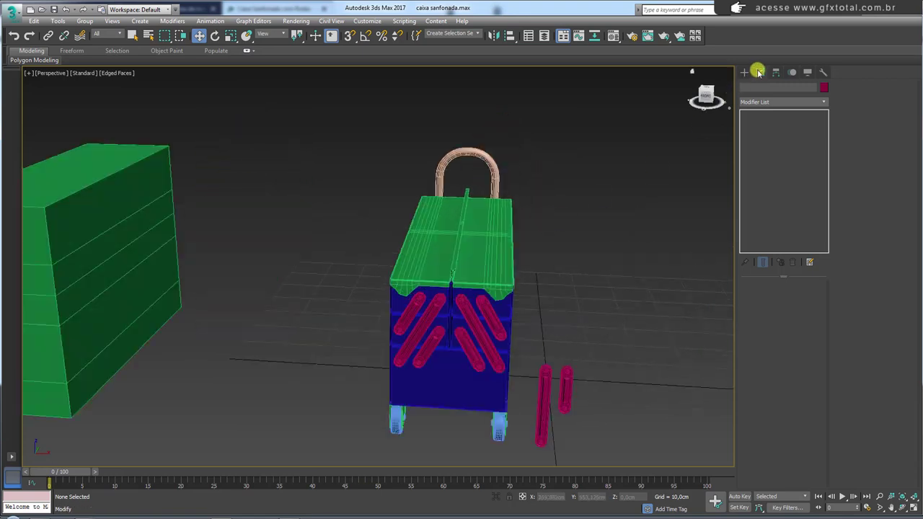
# Step: Isolate all toolbox parts and switch to the Left view
pyautogui.moveTo(561, 140); pyautogui.dragTo(332, 434)
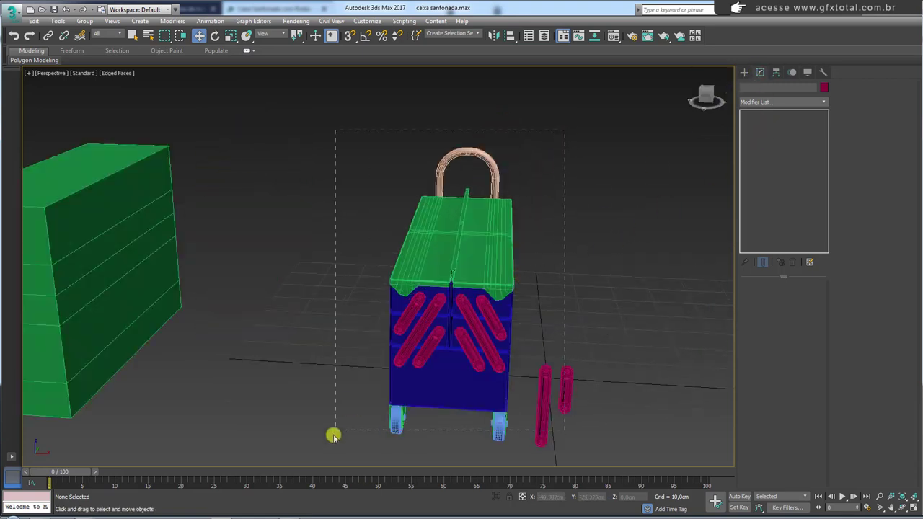
pyautogui.click(496, 497)
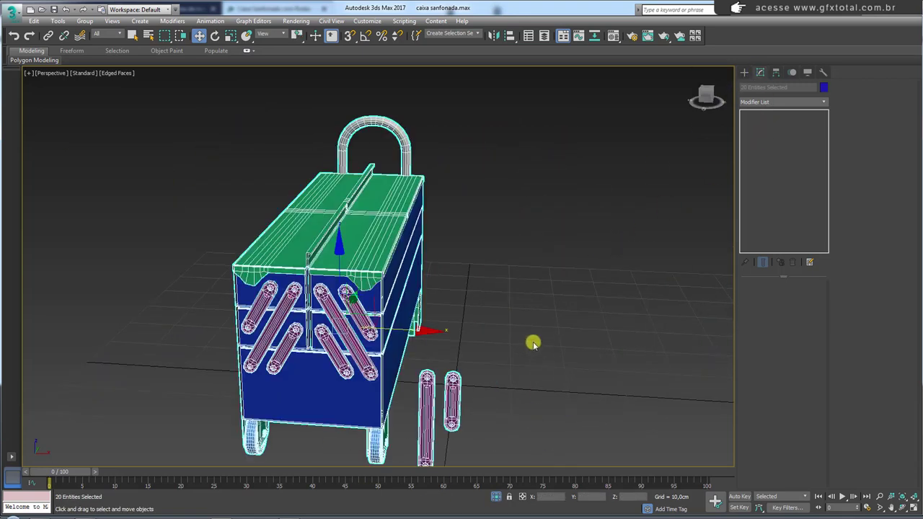
pyautogui.press('l')
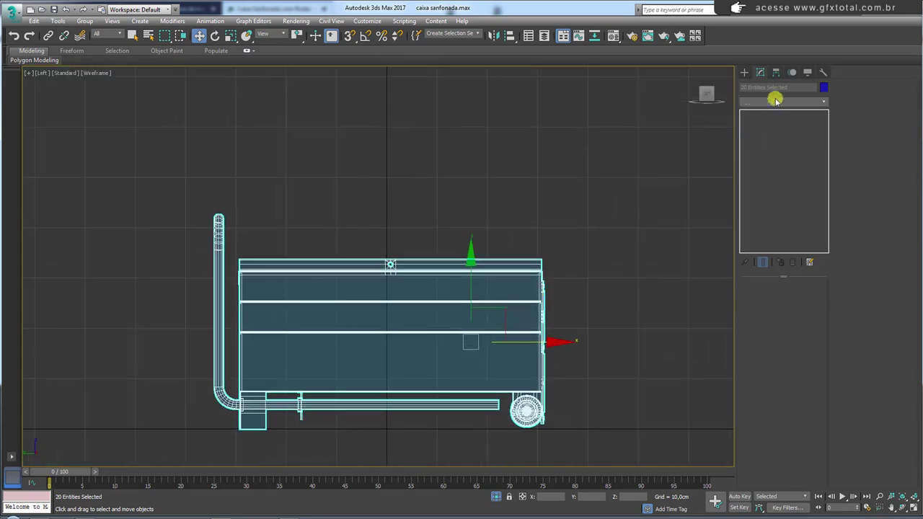
# Step: Draw a rectangle spline about 51 cm wide just above the toolbox lid in Left view
pyautogui.click(744, 72)
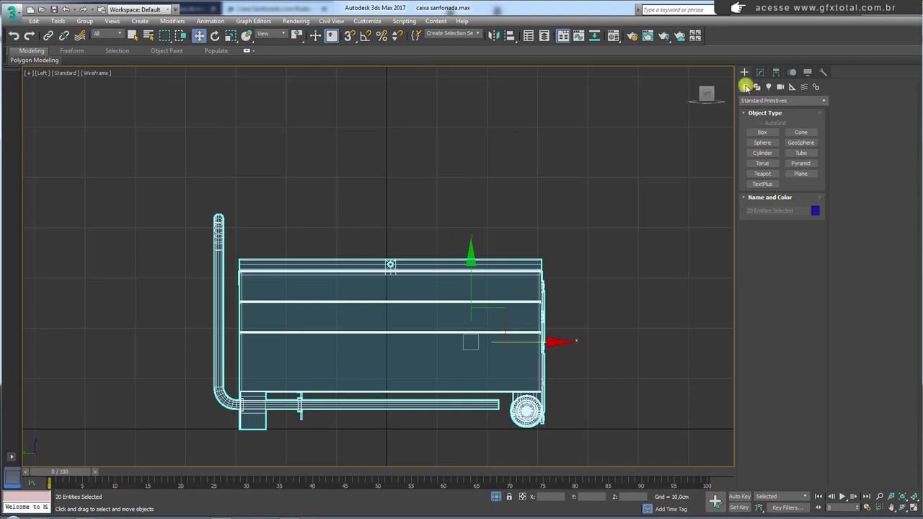
pyautogui.click(755, 87)
pyautogui.click(800, 139)
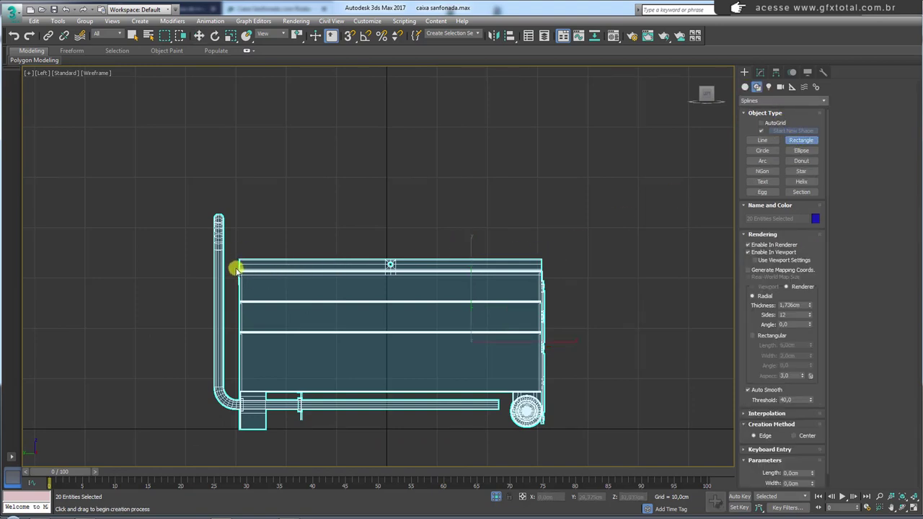
pyautogui.moveTo(238, 267); pyautogui.dragTo(544, 222)
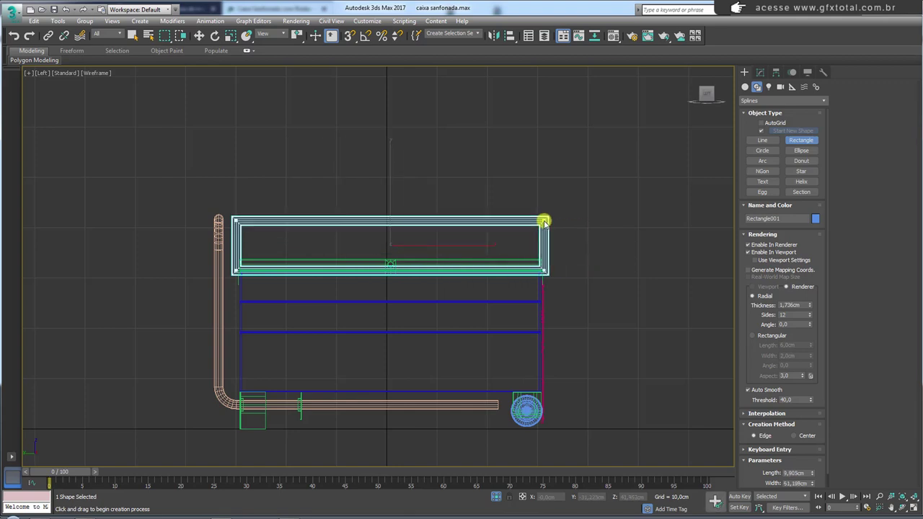
pyautogui.moveTo(543, 221); pyautogui.dragTo(544, 220)
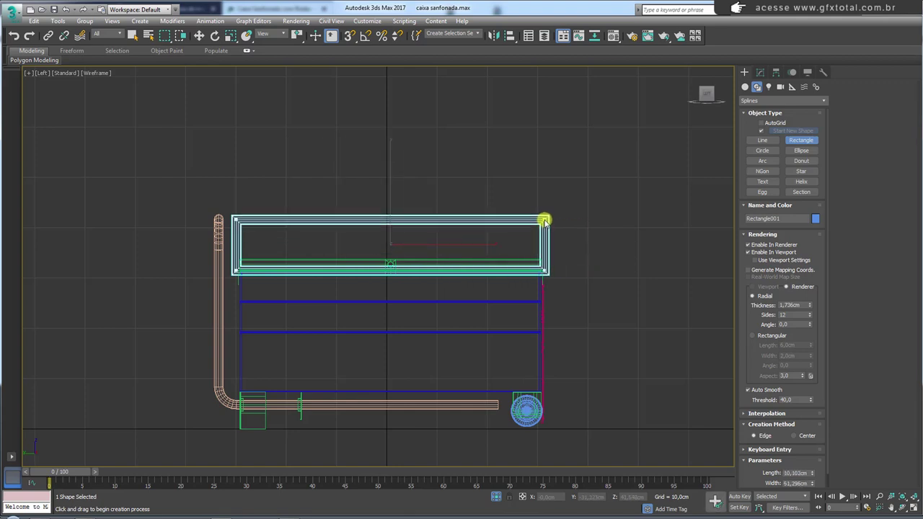
pyautogui.press('w')
# Step: In Perspective view, move the rectangle onto the toolbox lid
pyautogui.press('p')
pyautogui.moveTo(572, 269)
pyautogui.keyDown('alt'); pyautogui.mouseDown(button='middle')
pyautogui.moveTo(535, 284)
pyautogui.moveTo(559, 283)
pyautogui.mouseUp(button='middle'); pyautogui.keyUp('alt')
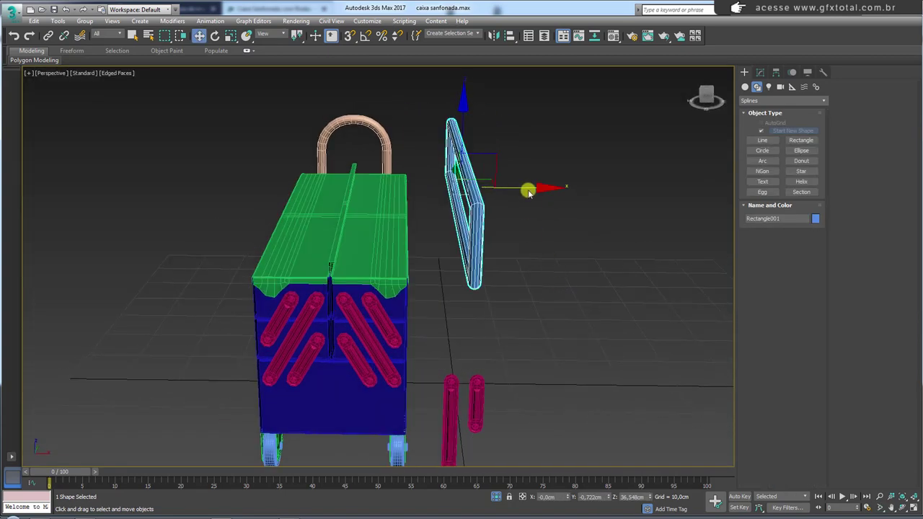
pyautogui.moveTo(528, 191); pyautogui.dragTo(414, 192)
pyautogui.click(344, 301)
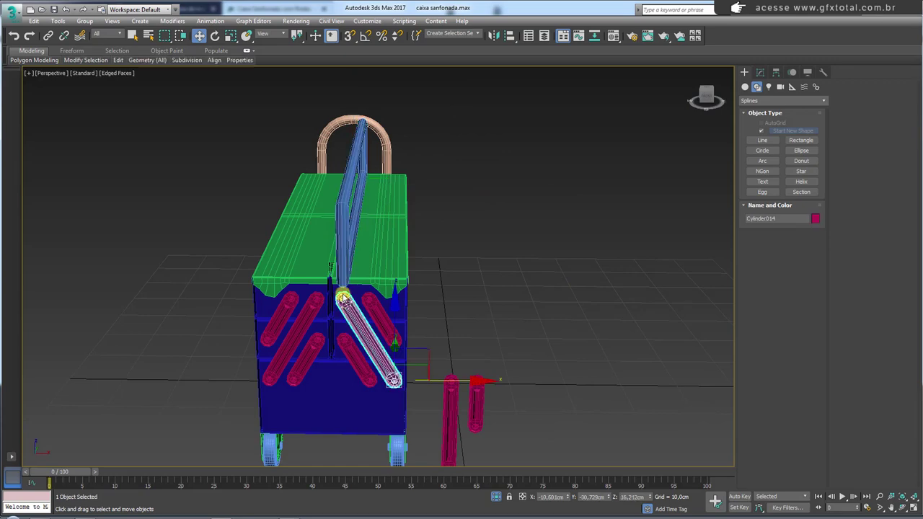
pyautogui.scroll(3, 345, 301)
pyautogui.click(352, 221)
pyautogui.moveTo(352, 221)
pyautogui.keyDown('alt'); pyautogui.mouseDown(button='middle')
pyautogui.moveTo(354, 233)
pyautogui.moveTo(548, 254)
pyautogui.mouseUp(button='middle'); pyautogui.keyUp('alt')
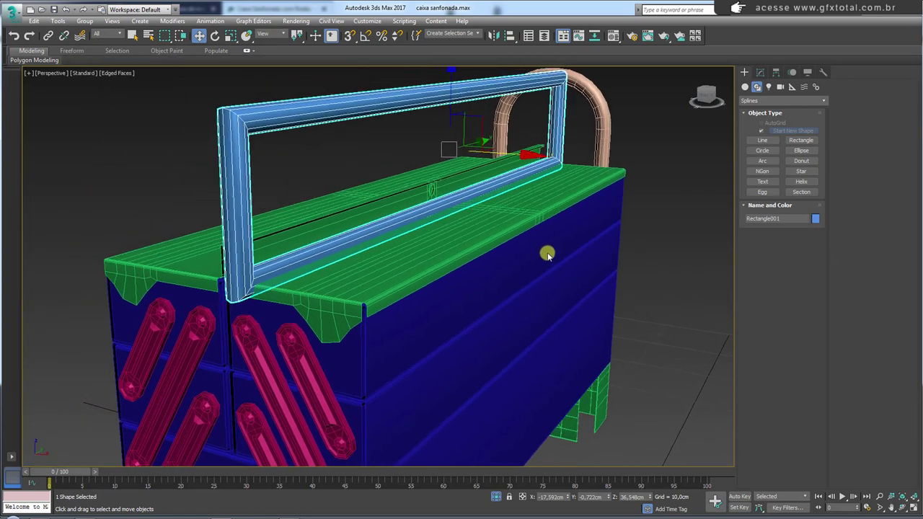
# Step: Convert the rectangle to an editable spline and delete its bottom segment
pyautogui.click(760, 72)
pyautogui.rightClick(544, 130)
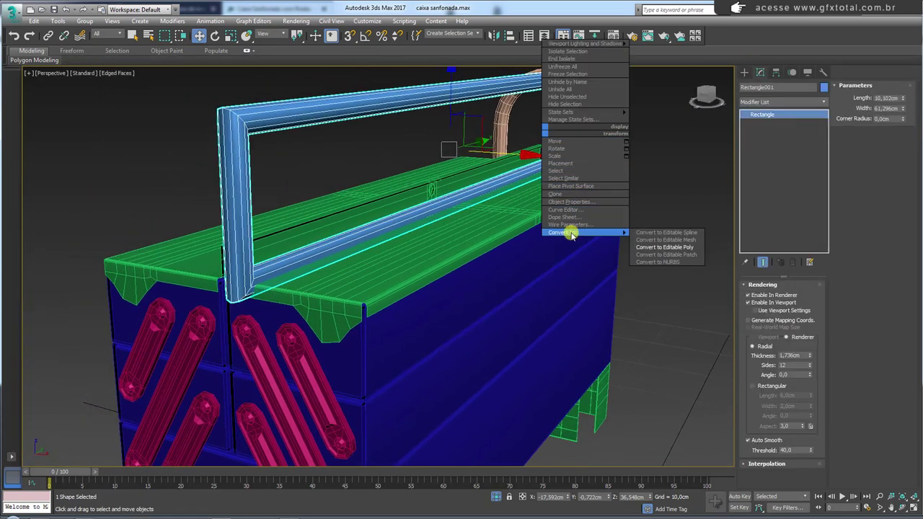
pyautogui.click(657, 233)
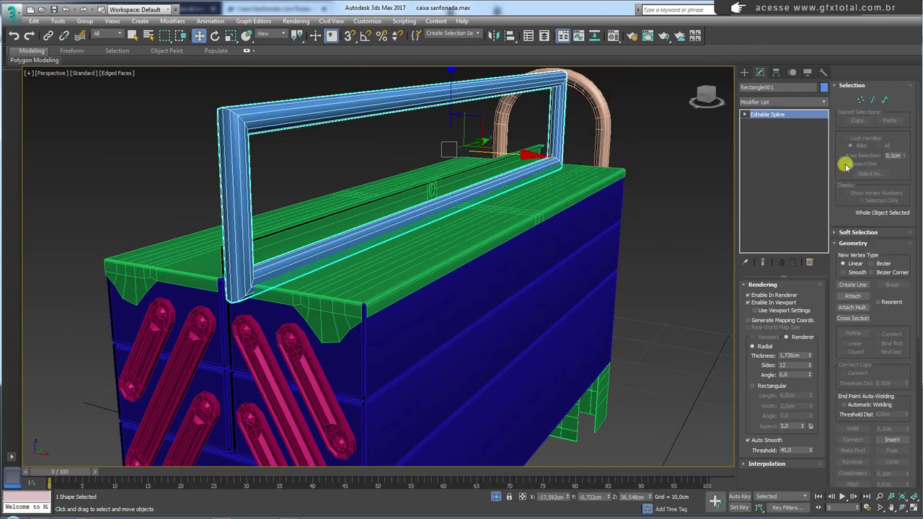
pyautogui.click(873, 100)
pyautogui.click(540, 202)
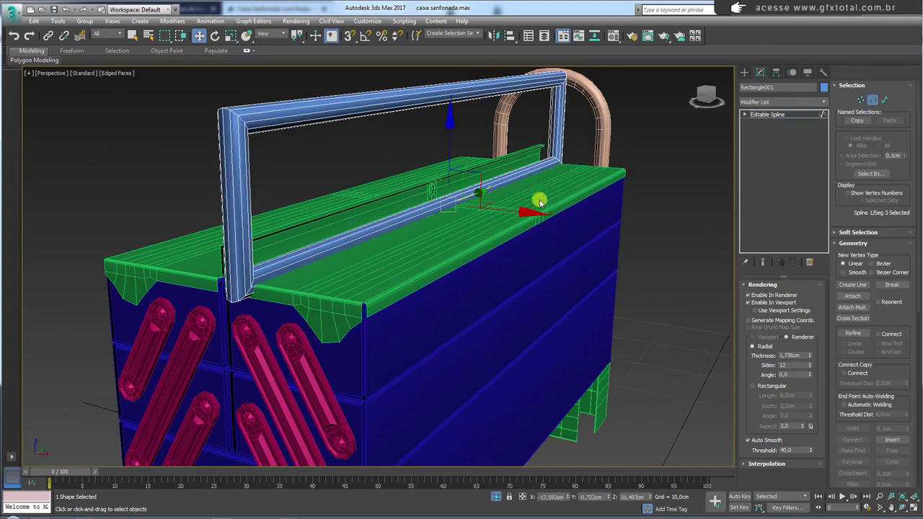
pyautogui.click(749, 302)
pyautogui.click(364, 206)
pyautogui.keyDown('alt'); pyautogui.moveTo(366, 206); pyautogui.dragTo(662, 249, button='middle'); pyautogui.keyUp('alt')
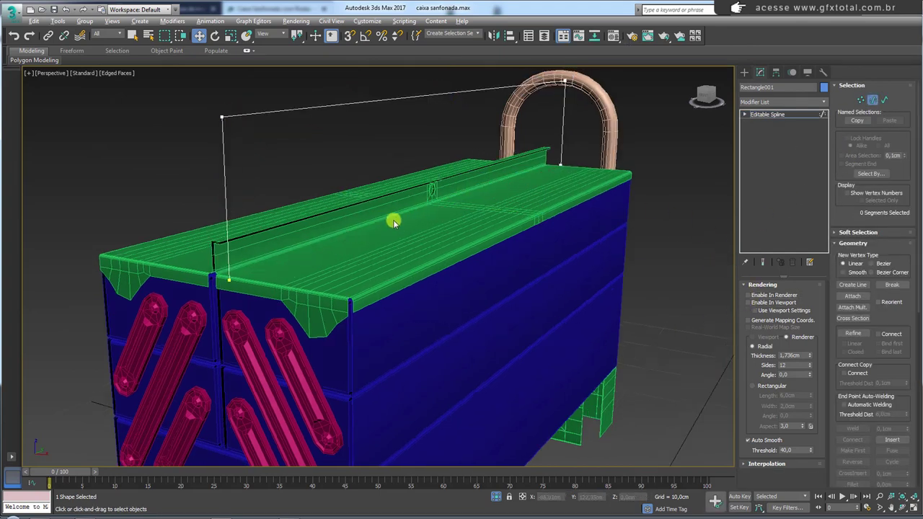
pyautogui.click(747, 302)
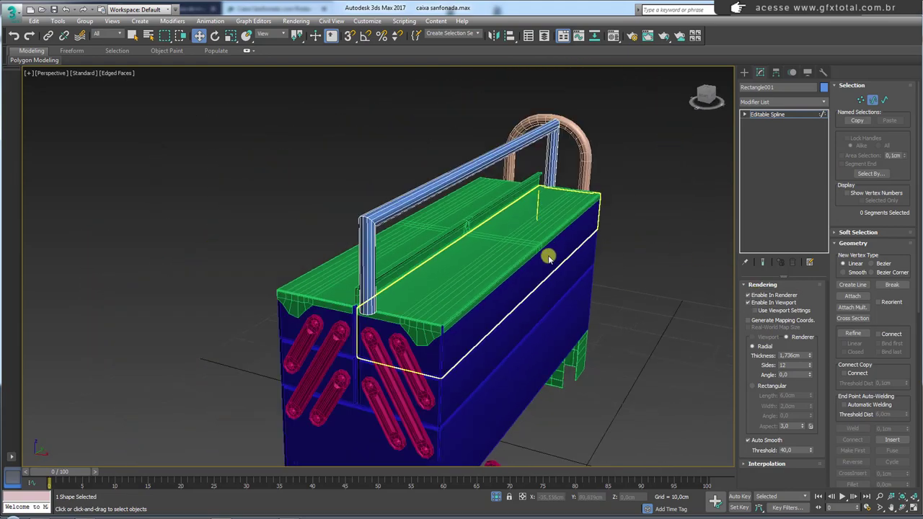
pyautogui.keyDown('alt'); pyautogui.moveTo(548, 258); pyautogui.dragTo(782, 177, button='middle'); pyautogui.keyUp('alt')
# Step: Fillet the handle's two top corner vertices to about 3.529 cm
pyautogui.click(858, 100)
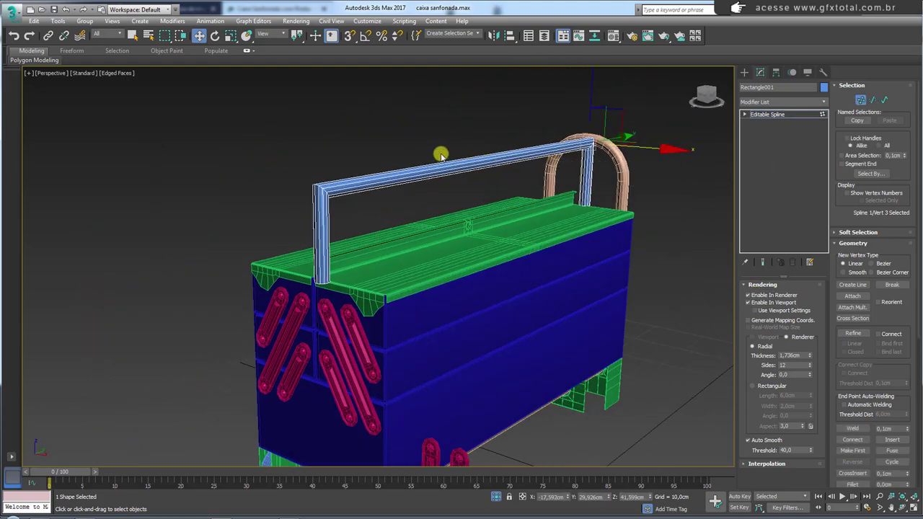
pyautogui.moveTo(438, 151); pyautogui.dragTo(310, 206)
pyautogui.scroll(-5, 896, 366)
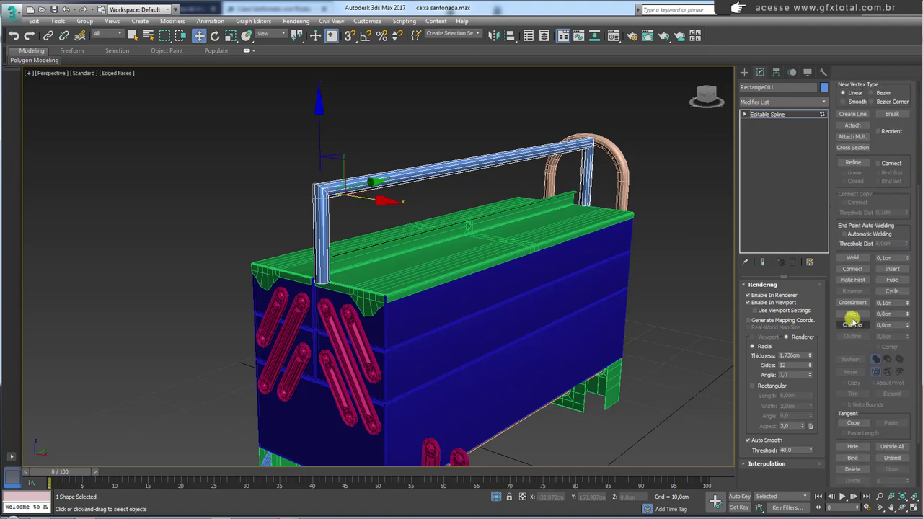
pyautogui.click(851, 313)
pyautogui.moveTo(321, 192); pyautogui.dragTo(335, 185)
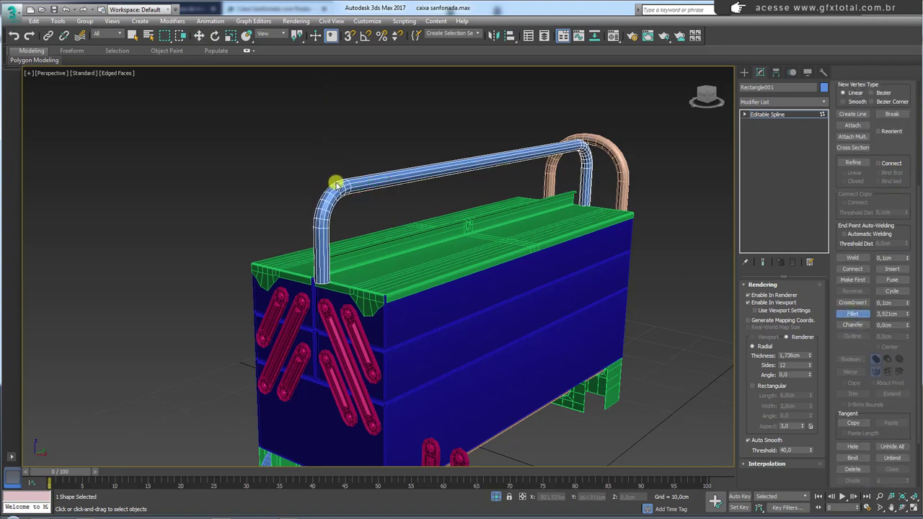
pyautogui.rightClick(335, 185)
pyautogui.keyDown('alt'); pyautogui.moveTo(336, 185); pyautogui.dragTo(414, 234, button='middle'); pyautogui.keyUp('alt')
pyautogui.scroll(3, 310, 238)
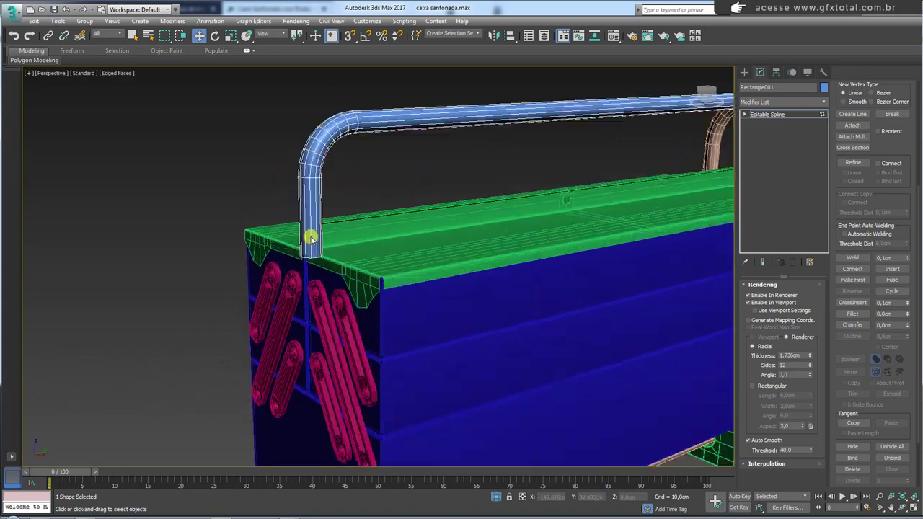
pyautogui.click(769, 115)
pyautogui.moveTo(353, 284)
pyautogui.keyDown('alt'); pyautogui.mouseDown(button='middle')
pyautogui.moveTo(326, 311)
pyautogui.moveTo(391, 235)
pyautogui.mouseUp(button='middle'); pyautogui.keyUp('alt')
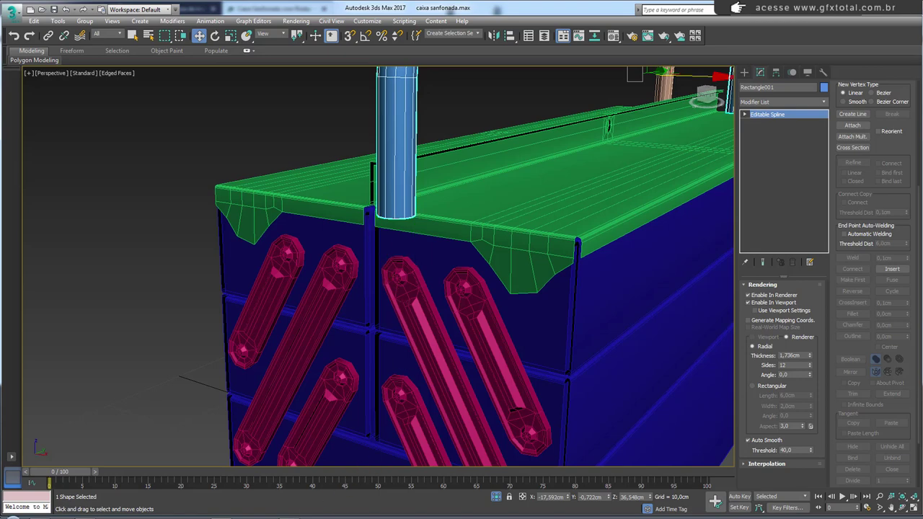
# Step: Check the reference photo, then select a pink hinge-arm cylinder
pyautogui.hotkey('alt', 'Tab')
pyautogui.scroll(2, 454, 267)
pyautogui.scroll(2, 469, 248)
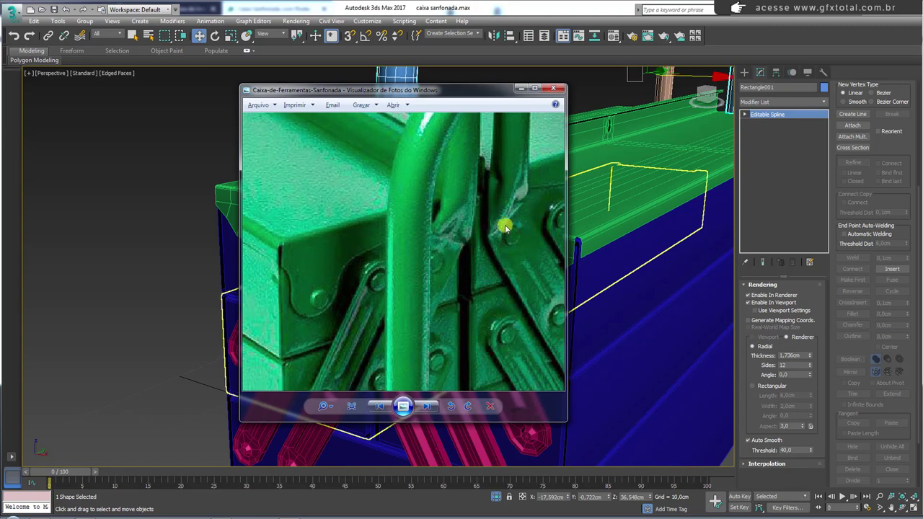
pyautogui.hotkey('alt', 'Tab')
pyautogui.keyDown('alt'); pyautogui.moveTo(391, 274); pyautogui.dragTo(611, 350, button='middle'); pyautogui.keyUp('alt')
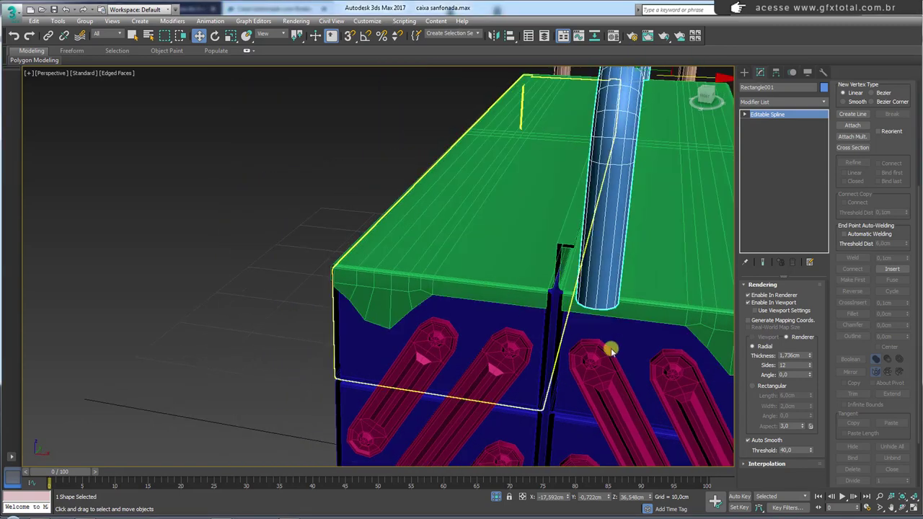
pyautogui.click(611, 349)
pyautogui.scroll(3, 511, 288)
pyautogui.scroll(2, 511, 288)
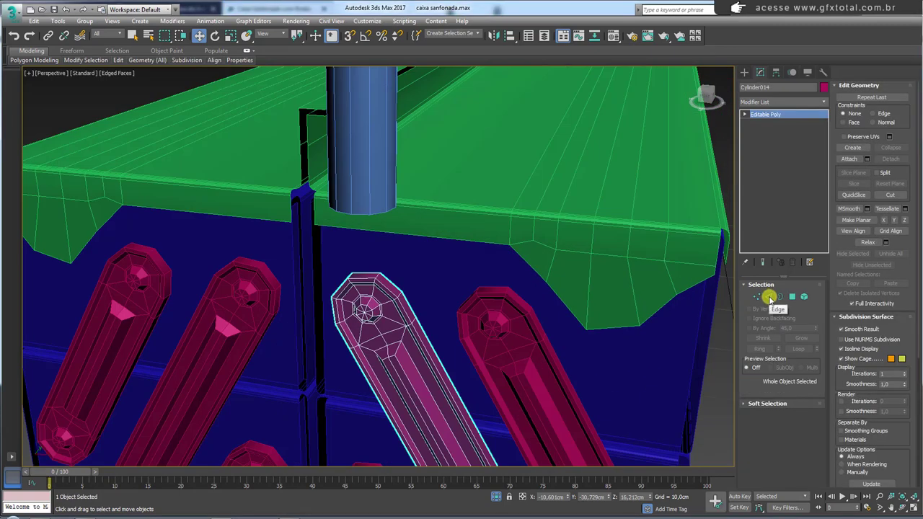
# Step: Select edges on the hinge arm's top rim
pyautogui.click(770, 298)
pyautogui.doubleClick(385, 274)
pyautogui.scroll(3, 369, 274)
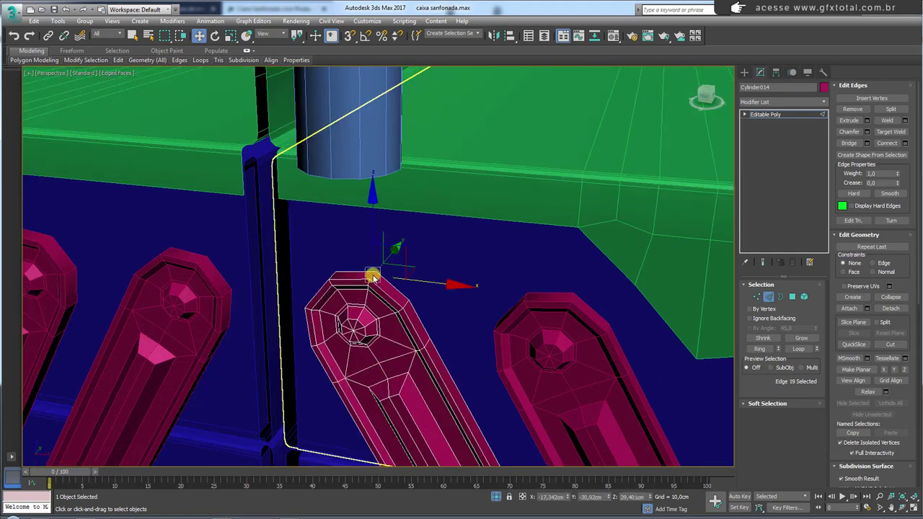
pyautogui.keyDown('alt'); pyautogui.moveTo(371, 276); pyautogui.dragTo(478, 262, button='middle'); pyautogui.keyUp('alt')
pyautogui.scroll(2, 469, 264)
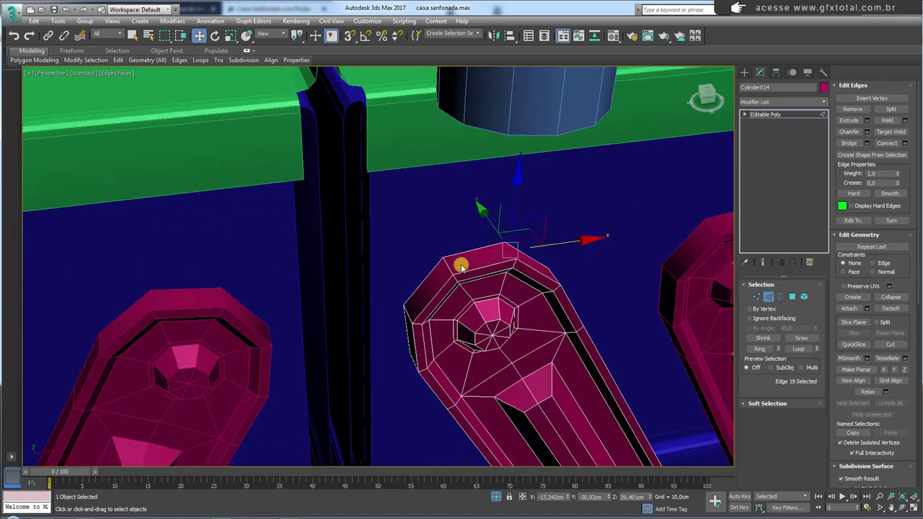
pyautogui.click(447, 269)
pyautogui.keyDown('ctrl'); pyautogui.click(407, 315); pyautogui.keyUp('ctrl')
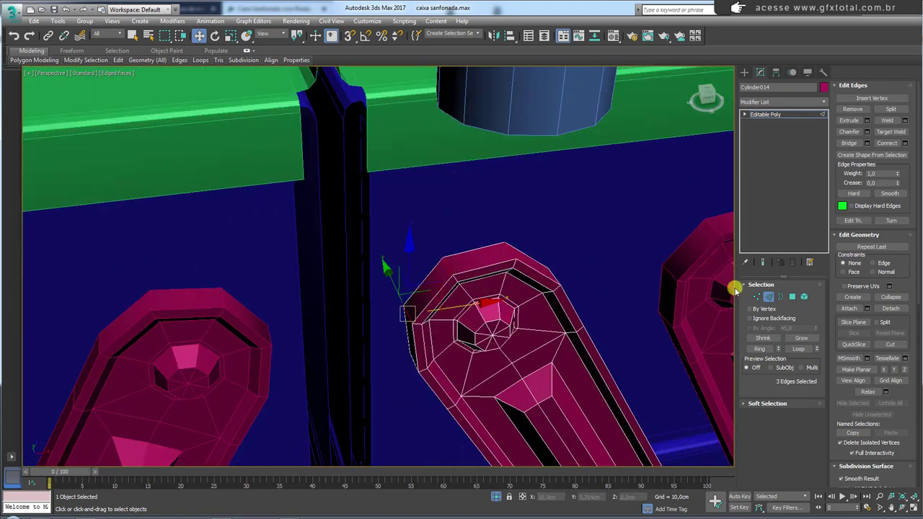
# Step: Select the arm's top polygons and top border, then isolate the arm
pyautogui.click(791, 296)
pyautogui.click(478, 262)
pyautogui.keyDown('ctrl'); pyautogui.click(428, 279); pyautogui.keyUp('ctrl')
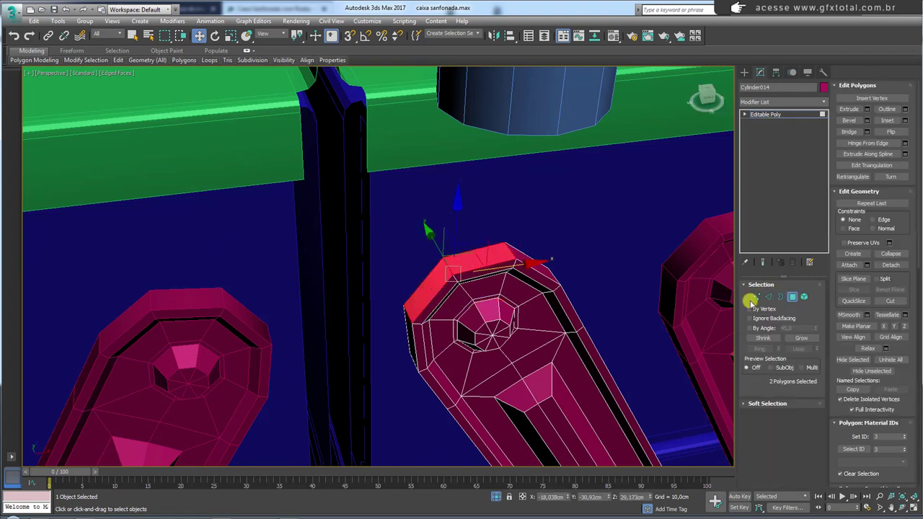
pyautogui.click(779, 297)
pyautogui.click(505, 265)
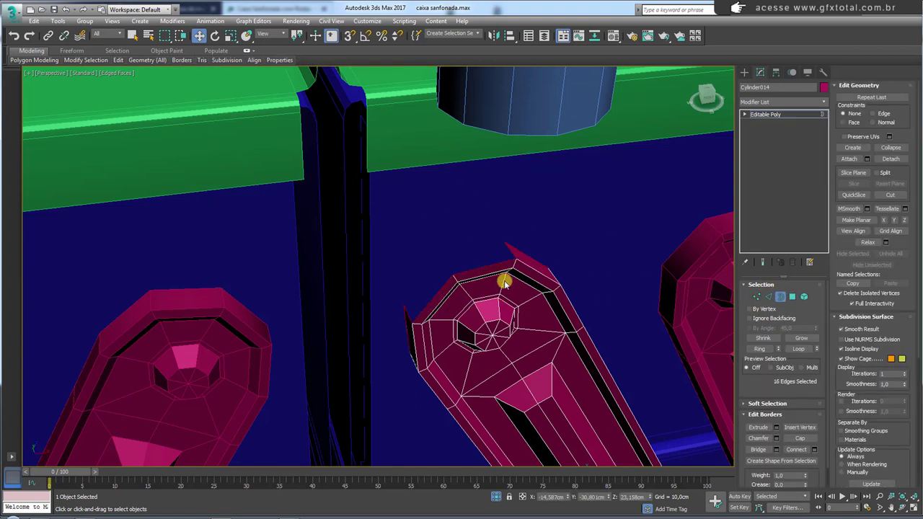
pyautogui.keyDown('alt'); pyautogui.moveTo(500, 279); pyautogui.dragTo(701, 359, button='middle'); pyautogui.keyUp('alt')
pyautogui.keyDown('alt'); pyautogui.moveTo(690, 454); pyautogui.dragTo(587, 425, button='middle'); pyautogui.keyUp('alt')
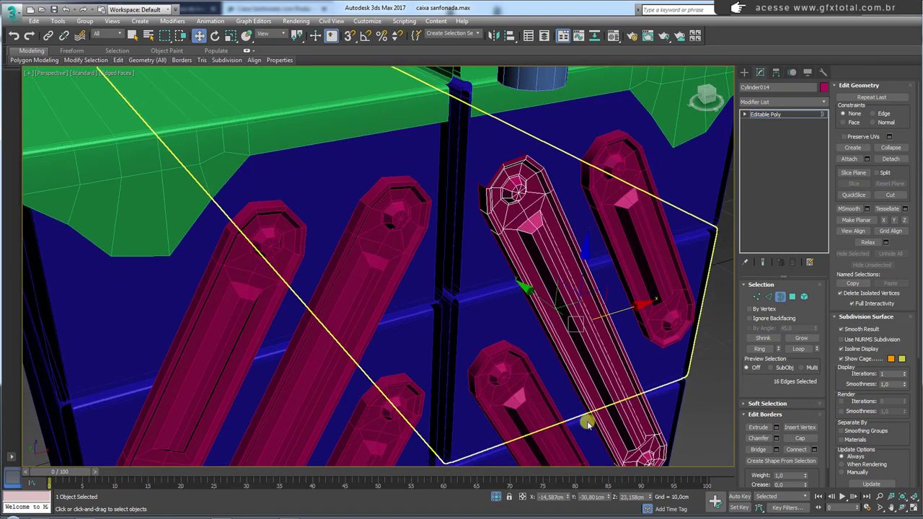
pyautogui.click(498, 496)
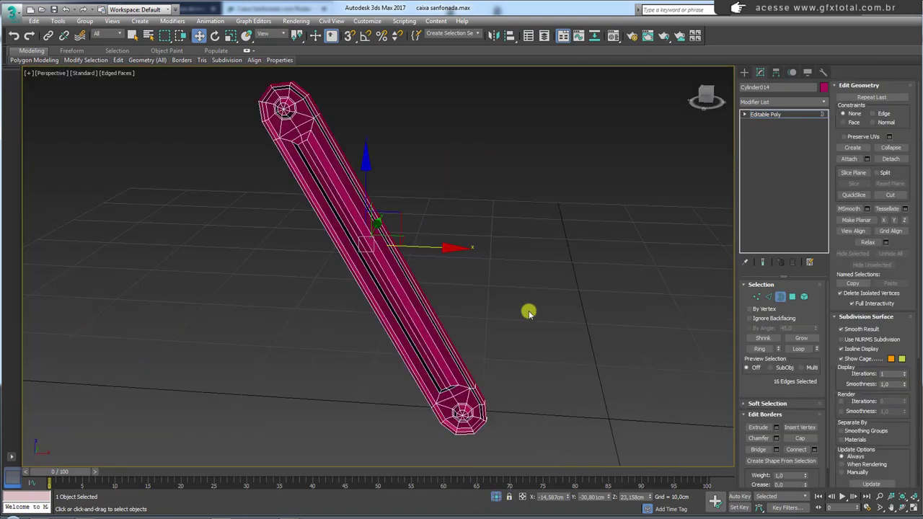
# Step: Bridge two opposite top rim edges of the arm, connect them, and raise the new edge into a ridge
pyautogui.click(768, 297)
pyautogui.moveTo(328, 234)
pyautogui.keyDown('alt'); pyautogui.mouseDown(button='middle')
pyautogui.moveTo(339, 225)
pyautogui.moveTo(315, 231)
pyautogui.mouseUp(button='middle'); pyautogui.keyUp('alt')
pyautogui.scroll(5, 317, 217)
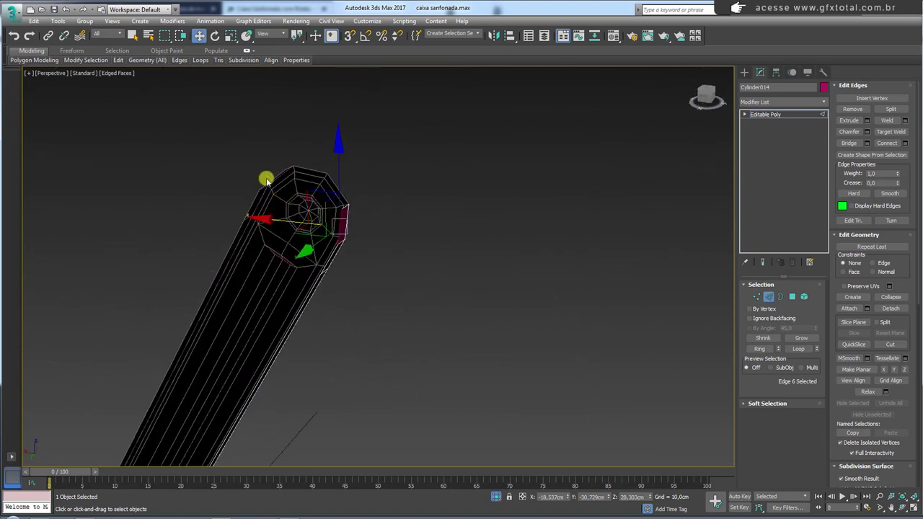
pyautogui.click(294, 207)
pyautogui.keyDown('ctrl'); pyautogui.click(266, 196); pyautogui.keyUp('ctrl')
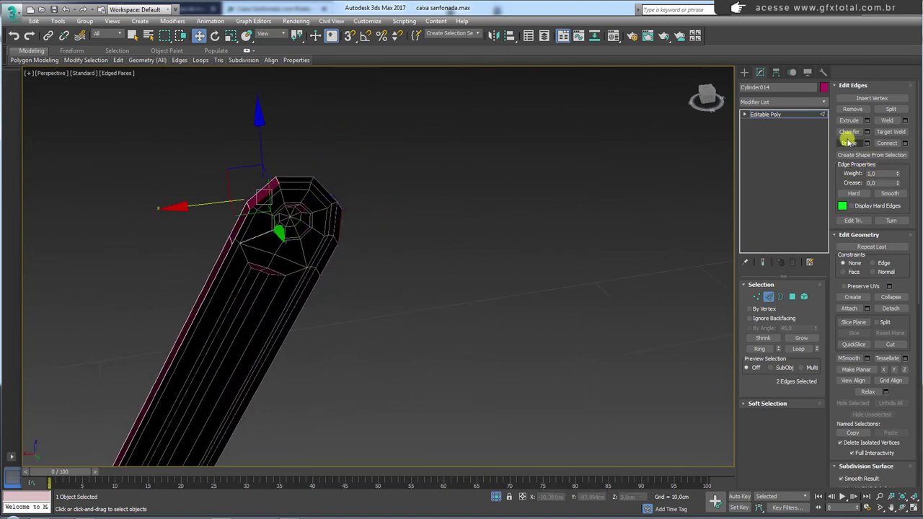
pyautogui.click(848, 142)
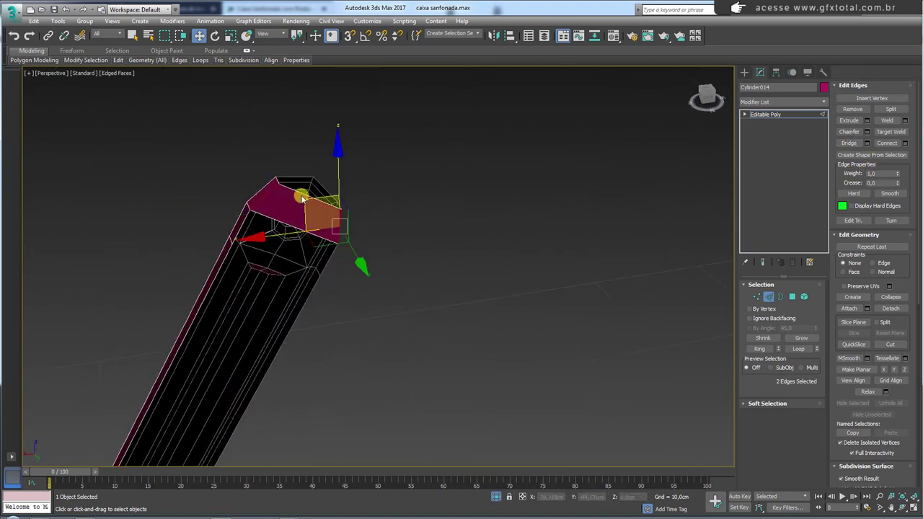
pyautogui.click(299, 217)
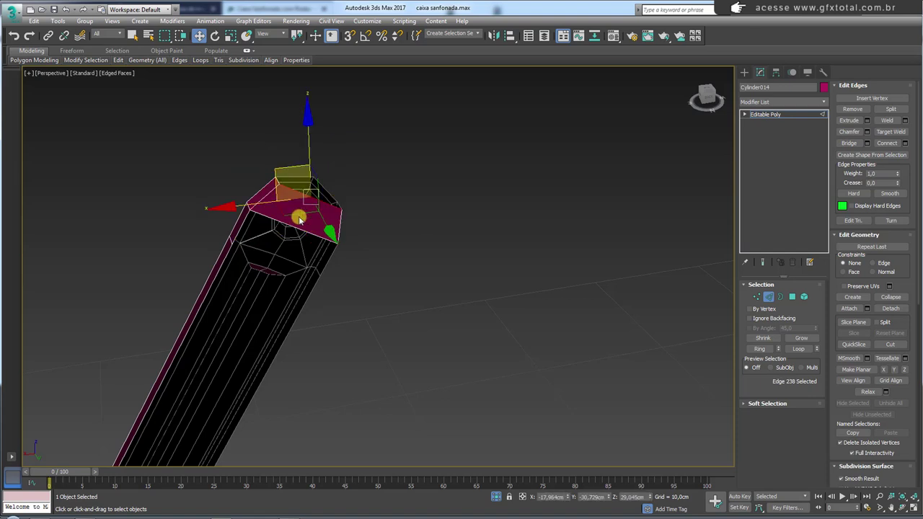
pyautogui.click(883, 143)
pyautogui.keyDown('alt'); pyautogui.moveTo(354, 239); pyautogui.dragTo(322, 205, button='middle'); pyautogui.keyUp('alt')
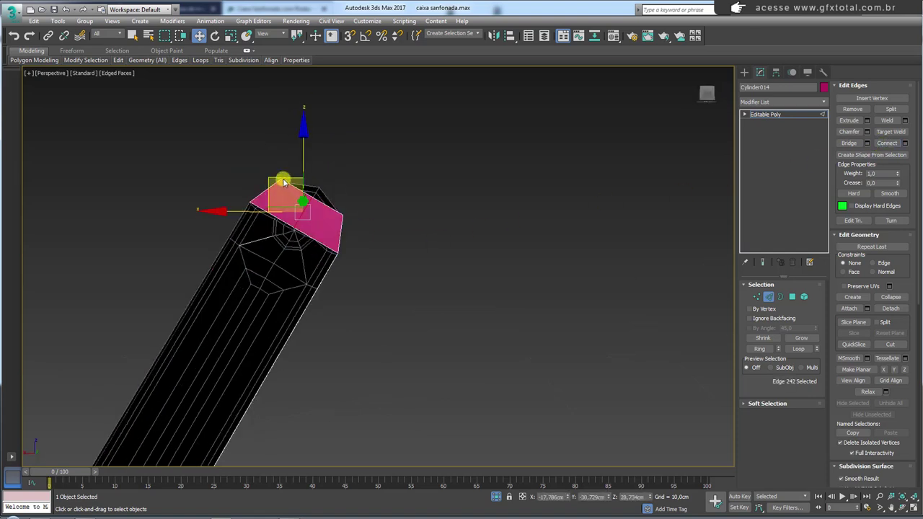
pyautogui.moveTo(283, 182); pyautogui.dragTo(298, 162)
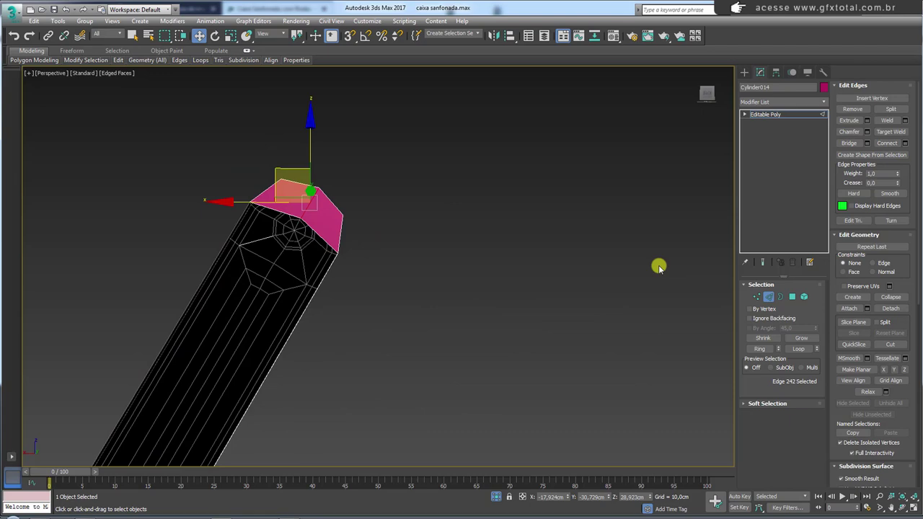
# Step: Delete the two side polygons at the arm's end, leaving an open hole
pyautogui.click(778, 297)
pyautogui.keyDown('alt'); pyautogui.moveTo(416, 212); pyautogui.dragTo(452, 439, button='middle'); pyautogui.keyUp('alt')
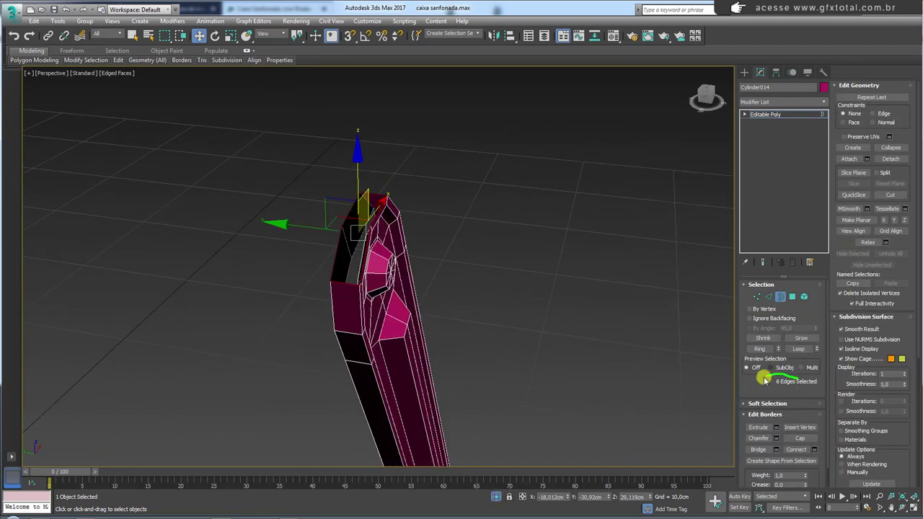
pyautogui.moveTo(354, 223)
pyautogui.keyDown('alt'); pyautogui.mouseDown(button='middle')
pyautogui.moveTo(330, 239)
pyautogui.moveTo(364, 244)
pyautogui.mouseUp(button='middle'); pyautogui.keyUp('alt')
pyautogui.click(795, 297)
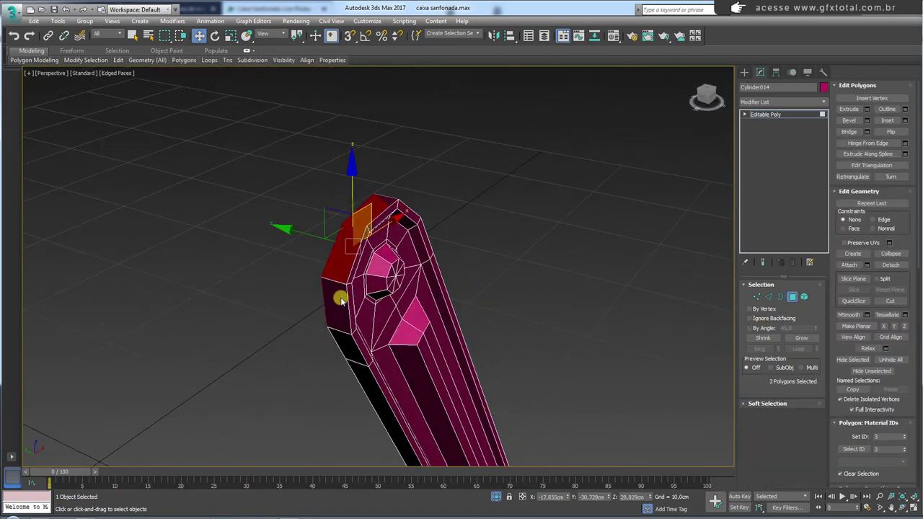
pyautogui.moveTo(336, 295)
pyautogui.keyDown('alt'); pyautogui.mouseDown(button='middle')
pyautogui.moveTo(478, 238)
pyautogui.moveTo(346, 303)
pyautogui.moveTo(442, 321)
pyautogui.mouseUp(button='middle'); pyautogui.keyUp('alt')
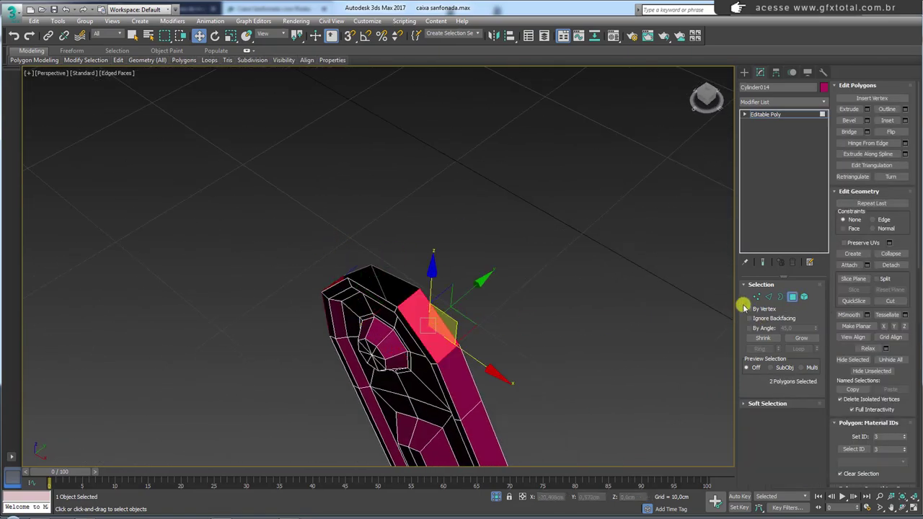
pyautogui.press('Delete')
pyautogui.click(779, 296)
pyautogui.click(436, 306)
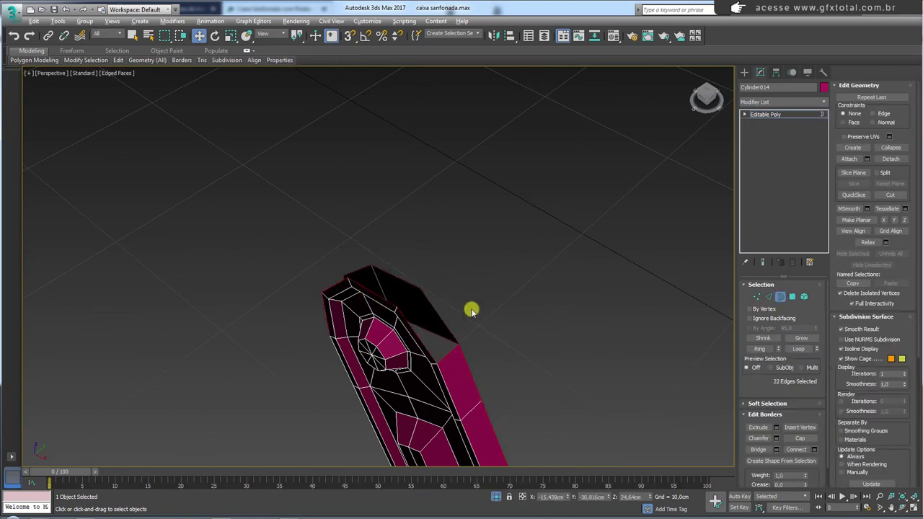
pyautogui.moveTo(470, 310)
pyautogui.keyDown('alt'); pyautogui.mouseDown(button='middle')
pyautogui.moveTo(587, 238)
pyautogui.moveTo(581, 251)
pyautogui.moveTo(631, 266)
pyautogui.mouseUp(button='middle'); pyautogui.keyUp('alt')
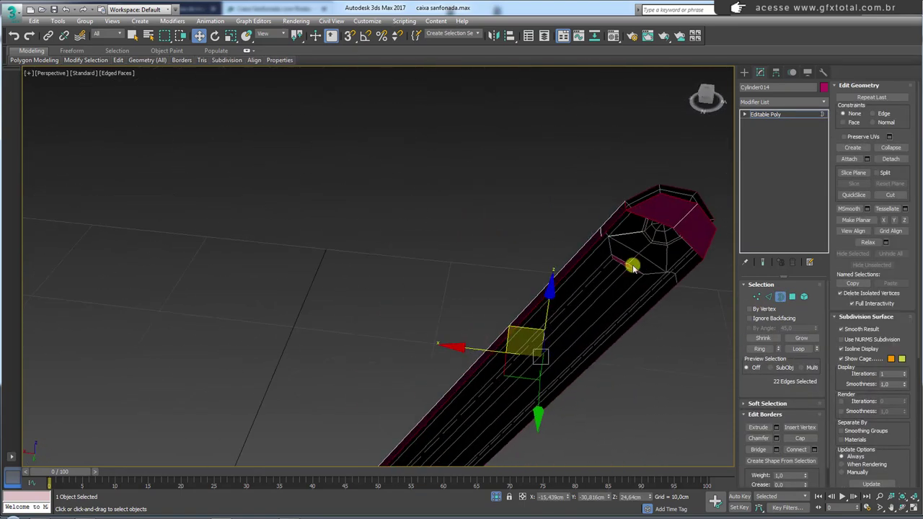
# Step: Bridge the edges across the hole and Target Weld the leftover edge to close the cap
pyautogui.click(767, 296)
pyautogui.click(618, 221)
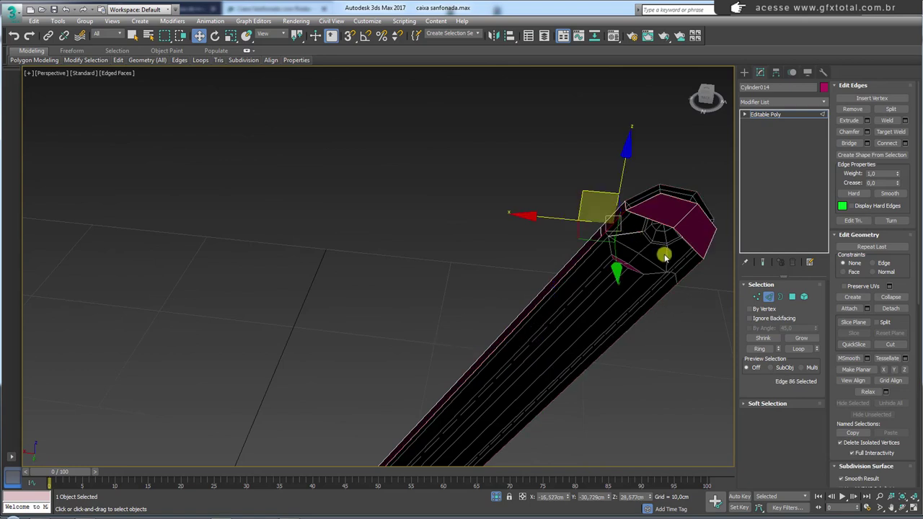
pyautogui.keyDown('ctrl'); pyautogui.click(690, 273); pyautogui.keyUp('ctrl')
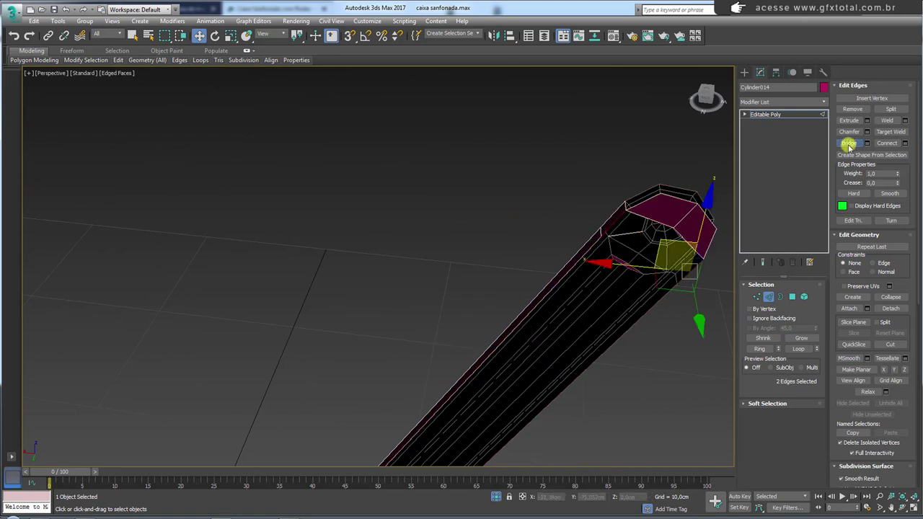
pyautogui.click(848, 143)
pyautogui.keyDown('alt'); pyautogui.moveTo(605, 231); pyautogui.dragTo(588, 243, button='middle'); pyautogui.keyUp('alt')
pyautogui.click(611, 238)
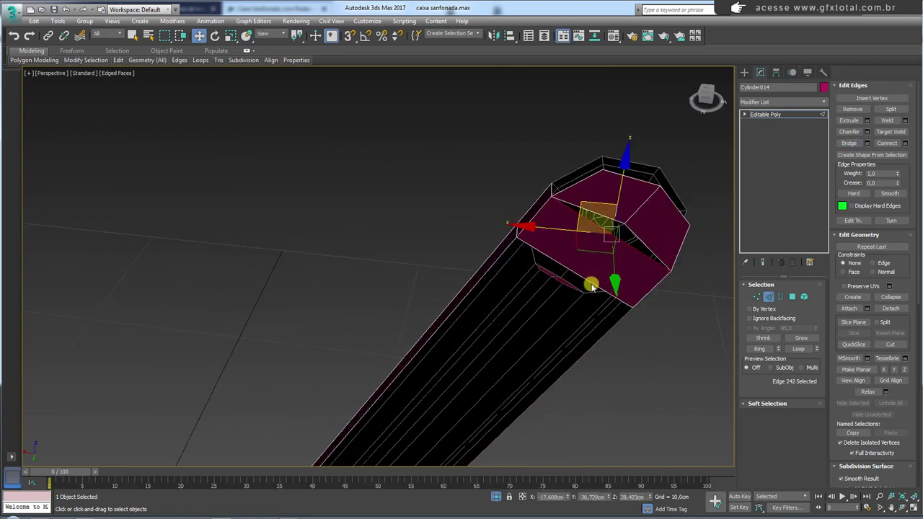
pyautogui.click(591, 286)
pyautogui.click(890, 131)
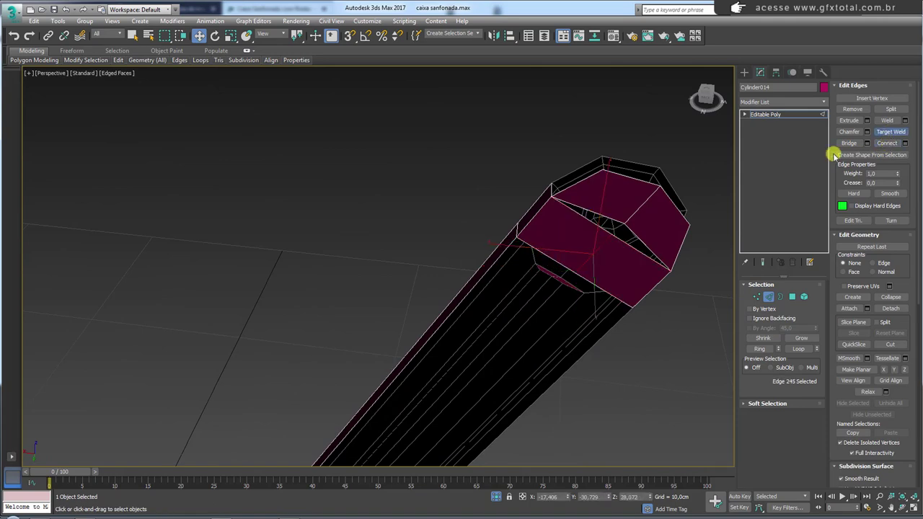
pyautogui.click(632, 231)
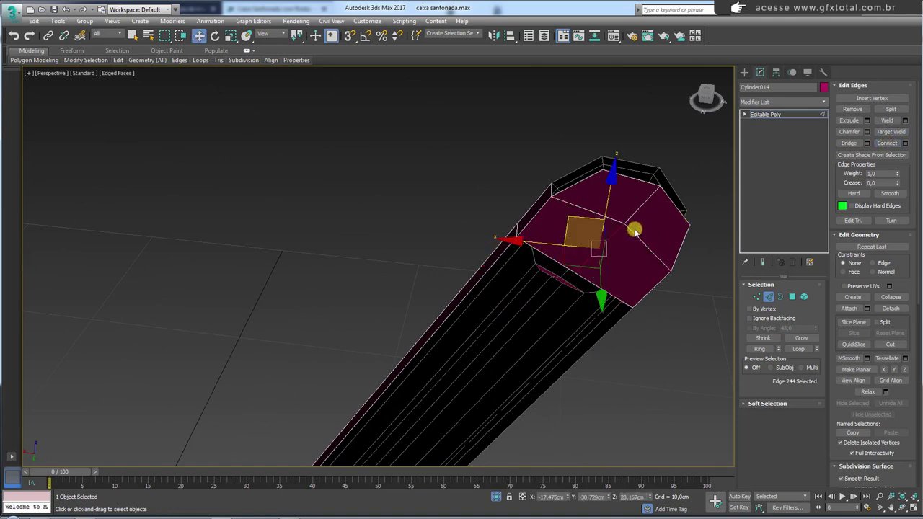
# Step: Switch to Border mode and zoom out to show the whole toolbox
pyautogui.click(780, 296)
pyautogui.keyDown('alt'); pyautogui.moveTo(727, 206); pyautogui.dragTo(707, 233, button='middle'); pyautogui.keyUp('alt')
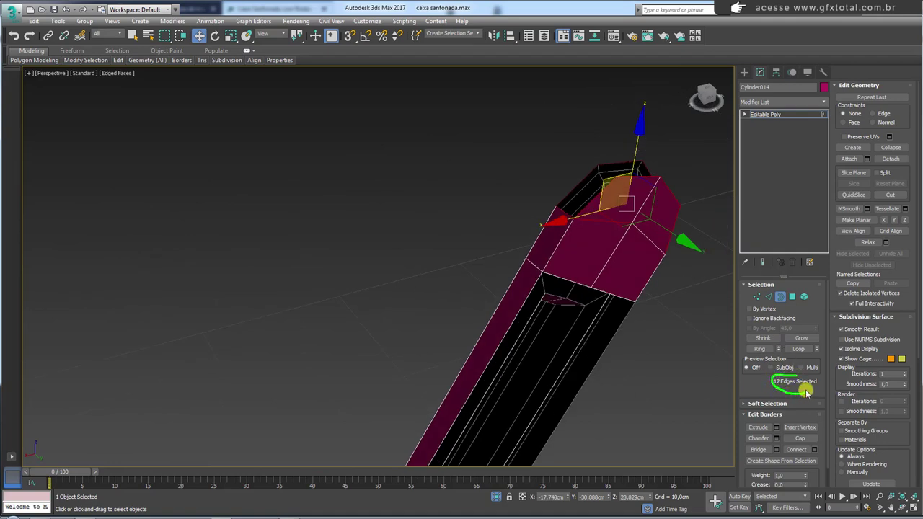
pyautogui.scroll(-2, 613, 334)
pyautogui.scroll(-3, 562, 404)
pyautogui.scroll(-5, 466, 350)
# Step: Select the blue carry-handle tube Rectangle001 and open the green toolbox reference photo
pyautogui.scroll(-2, 470, 310)
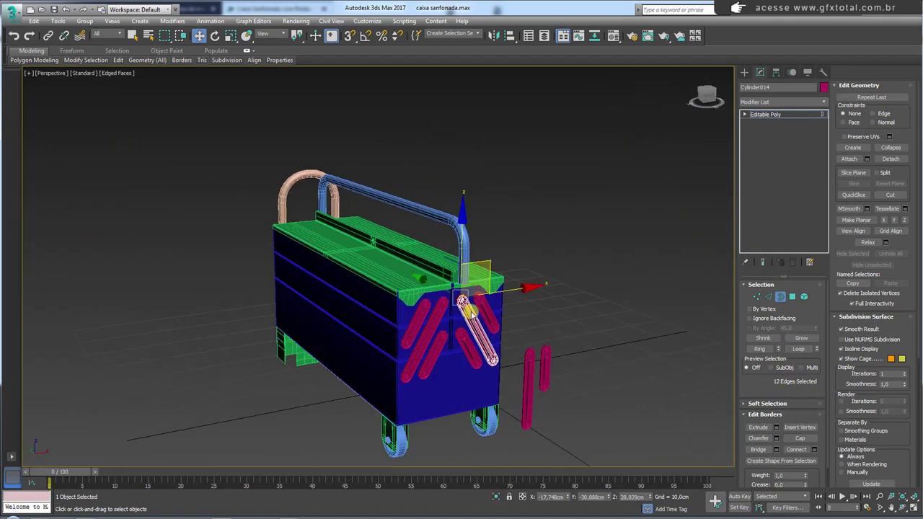
pyautogui.moveTo(470, 310)
pyautogui.keyDown('alt'); pyautogui.mouseDown(button='middle')
pyautogui.moveTo(500, 309)
pyautogui.moveTo(741, 133)
pyautogui.mouseUp(button='middle'); pyautogui.keyUp('alt')
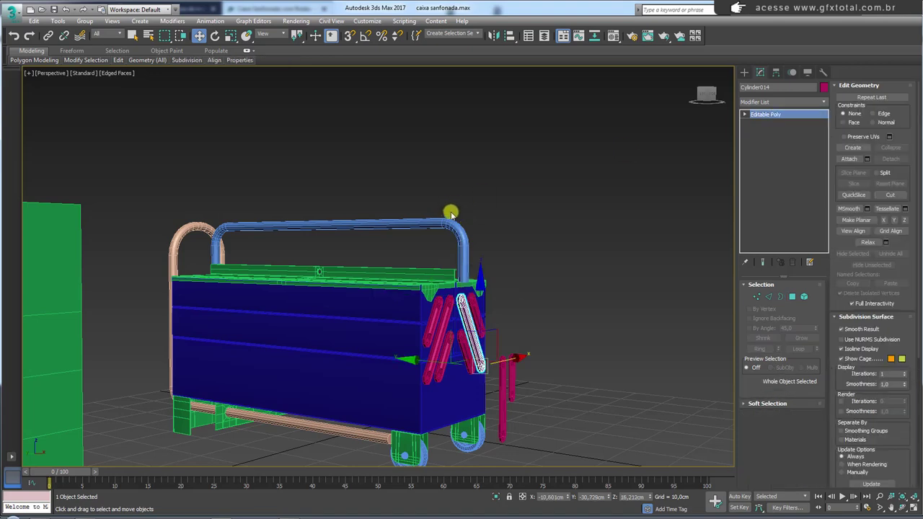
pyautogui.click(449, 208)
pyautogui.moveTo(454, 212); pyautogui.dragTo(651, 267, button='middle')
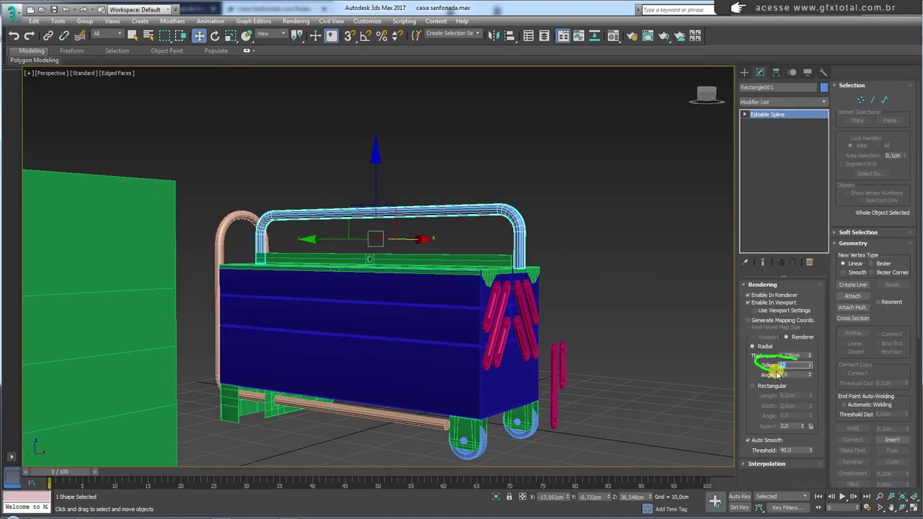
pyautogui.moveTo(690, 333)
pyautogui.keyDown('alt'); pyautogui.mouseDown(button='middle')
pyautogui.moveTo(508, 290)
pyautogui.moveTo(463, 270)
pyautogui.moveTo(429, 276)
pyautogui.moveTo(385, 255)
pyautogui.mouseUp(button='middle'); pyautogui.keyUp('alt')
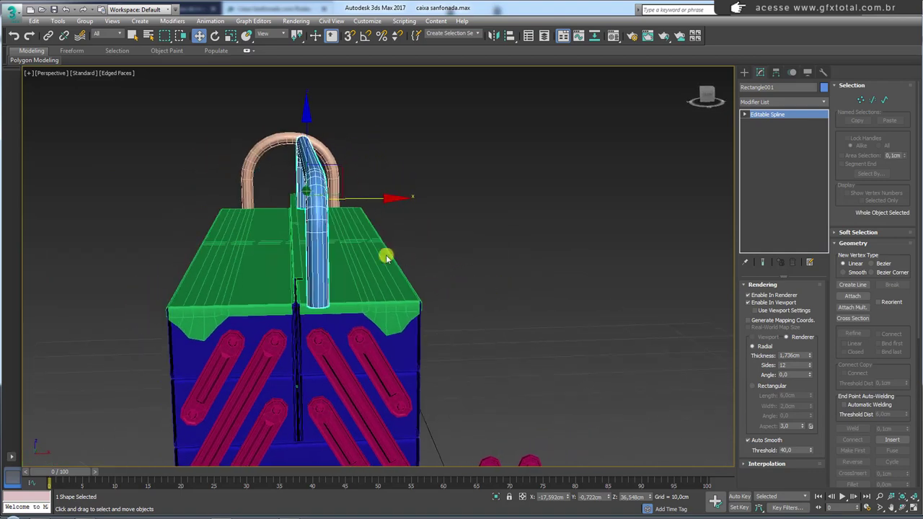
pyautogui.click(294, 516)
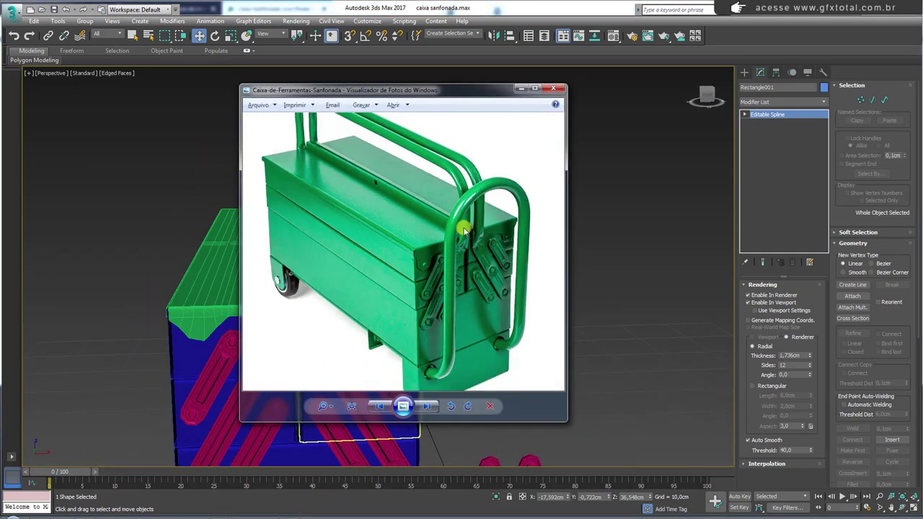
# Step: Close the reference photo and region-select the three vertices at the handle's right end
pyautogui.hotkey('alt', 'F4')
pyautogui.keyDown('alt'); pyautogui.moveTo(364, 282); pyautogui.dragTo(438, 294, button='middle'); pyautogui.keyUp('alt')
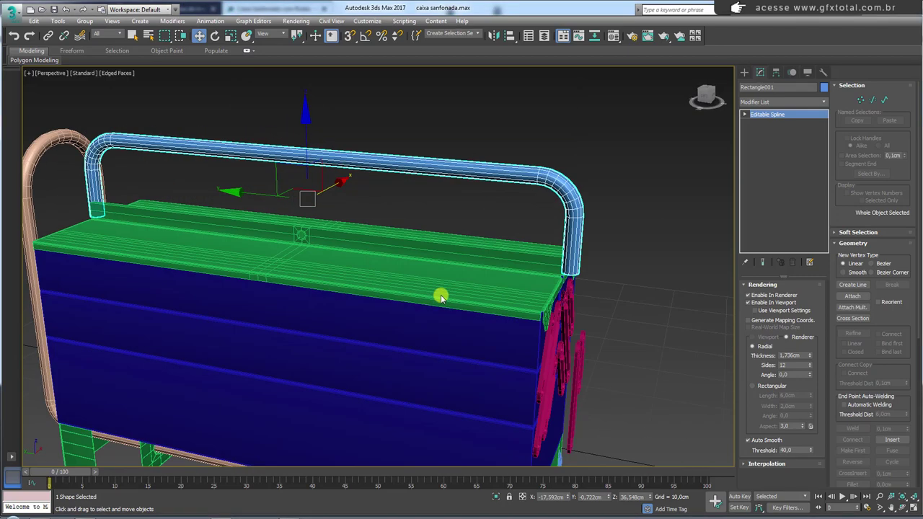
pyautogui.click(858, 102)
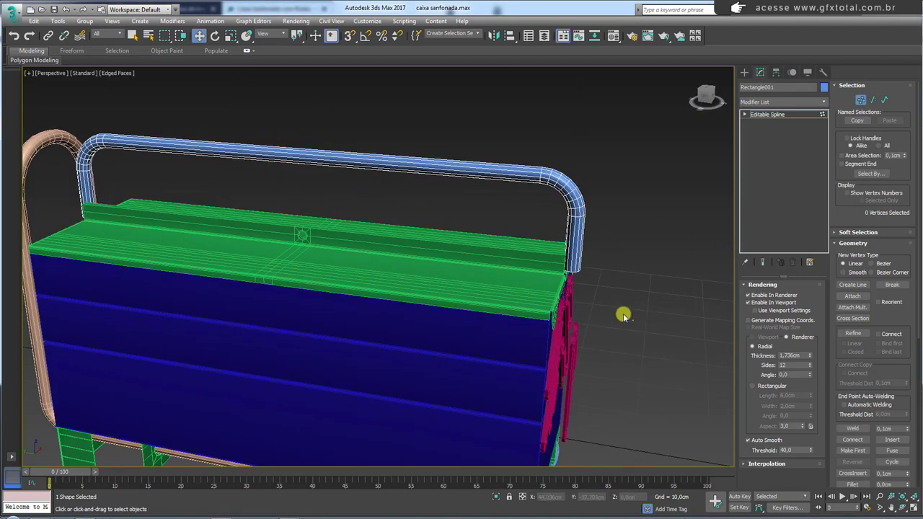
pyautogui.moveTo(622, 313); pyautogui.dragTo(513, 147)
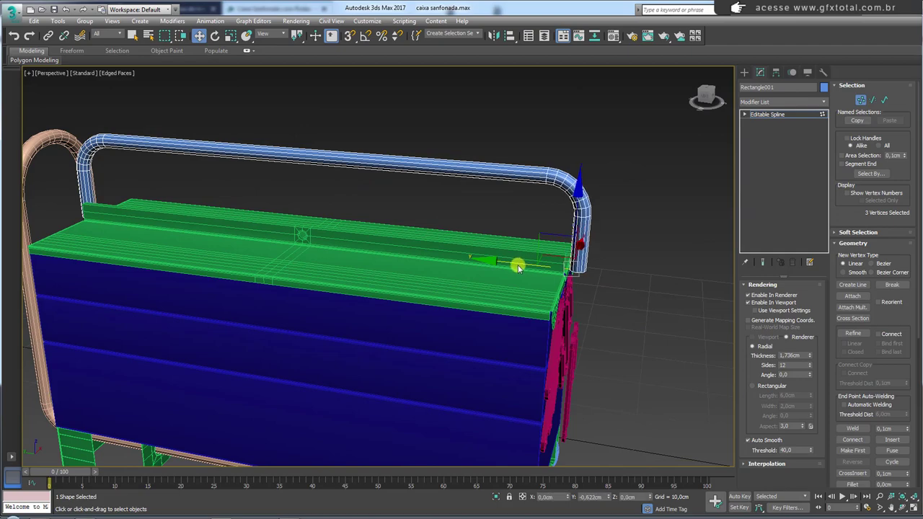
# Step: Orbit and zoom around the box's right corner to view the handle and box together
pyautogui.moveTo(566, 252)
pyautogui.keyDown('alt'); pyautogui.mouseDown(button='middle')
pyautogui.moveTo(569, 276)
pyautogui.moveTo(567, 264)
pyautogui.moveTo(470, 267)
pyautogui.moveTo(503, 274)
pyautogui.mouseUp(button='middle'); pyautogui.keyUp('alt')
pyautogui.scroll(4, 566, 264)
pyautogui.scroll(-5, 404, 267)
pyautogui.scroll(-4, 340, 266)
pyautogui.keyDown('alt'); pyautogui.moveTo(341, 266); pyautogui.dragTo(457, 281, button='middle'); pyautogui.keyUp('alt')
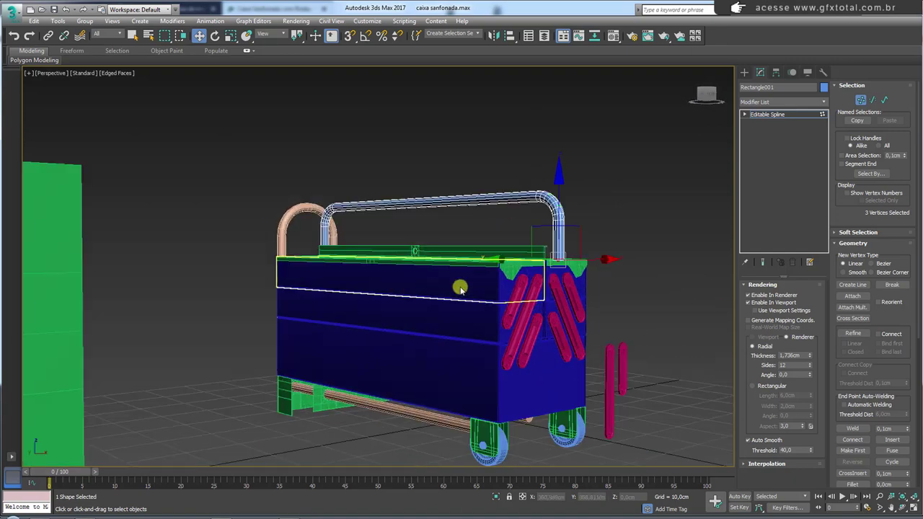
pyautogui.scroll(3, 601, 274)
pyautogui.scroll(3, 639, 265)
pyautogui.scroll(1, 639, 265)
pyautogui.scroll(-3, 584, 301)
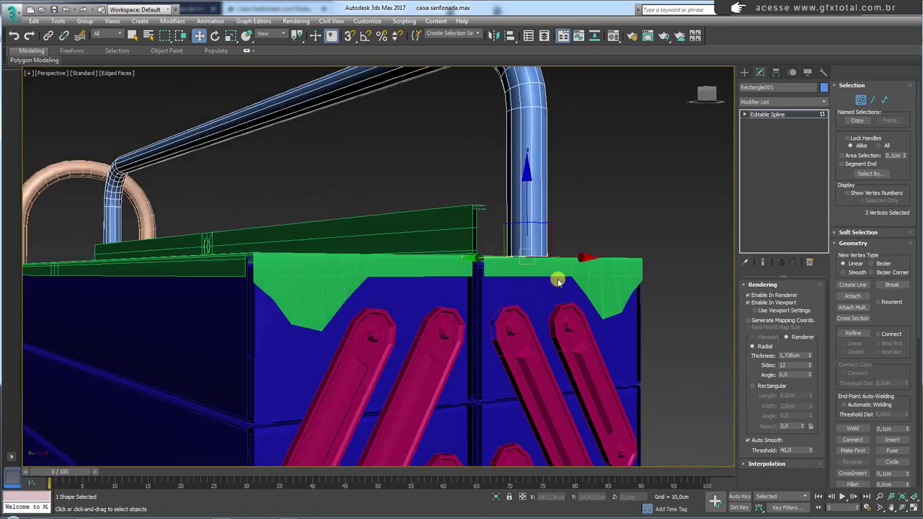
pyautogui.keyDown('alt'); pyautogui.moveTo(556, 274); pyautogui.dragTo(529, 186, button='middle'); pyautogui.keyUp('alt')
# Step: Convert the handle to Editable Poly and select the end-cap polygons at its right end
pyautogui.rightClick(524, 185)
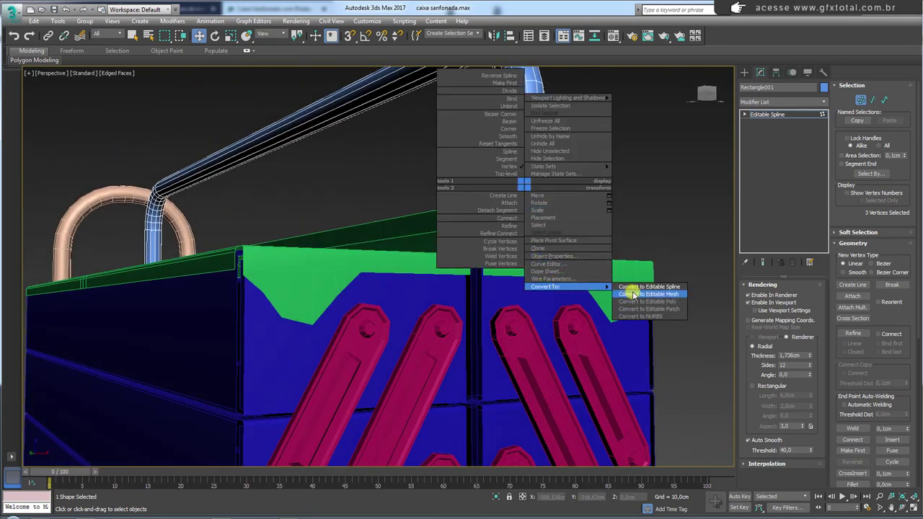
pyautogui.click(642, 301)
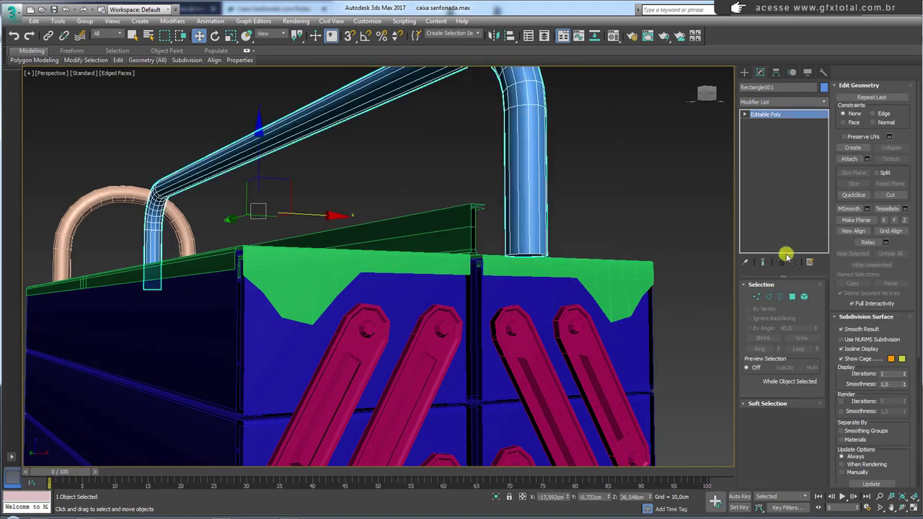
pyautogui.click(792, 296)
pyautogui.click(525, 249)
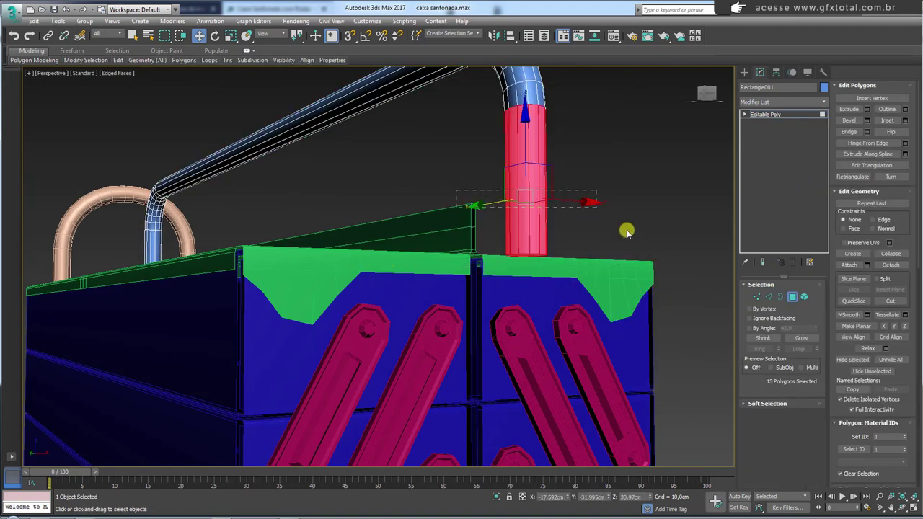
pyautogui.keyDown('alt'); pyautogui.moveTo(626, 228); pyautogui.dragTo(480, 243, button='middle'); pyautogui.keyUp('alt')
pyautogui.click(764, 114)
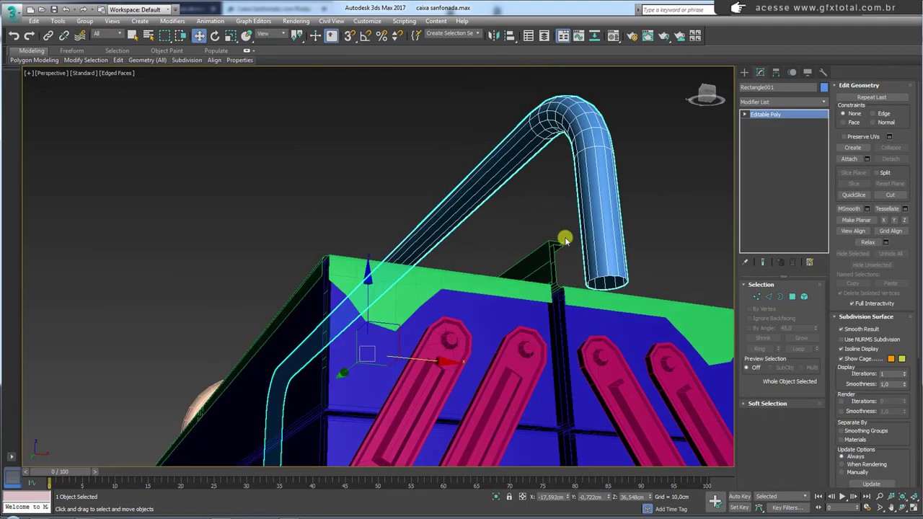
# Step: Extend the pipe's open border down to the box top and scale it smaller into a taper
pyautogui.click(773, 296)
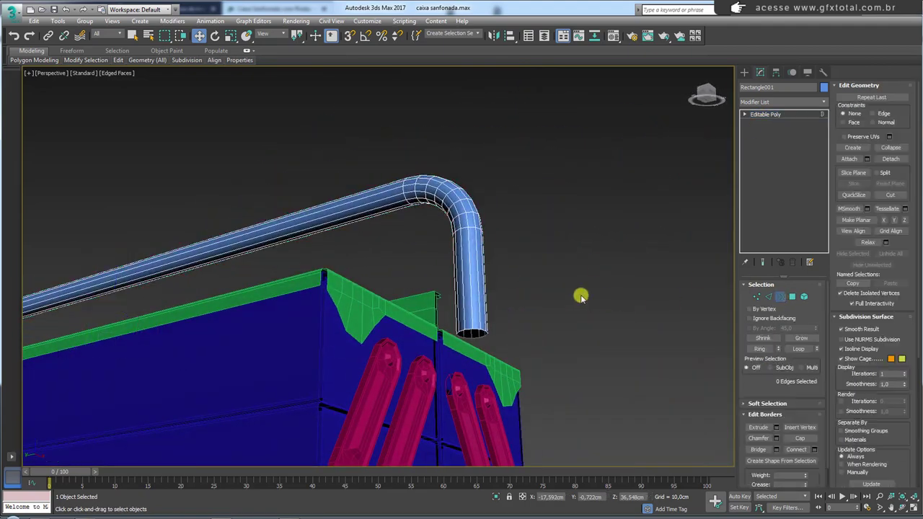
pyautogui.click(481, 317)
pyautogui.keyDown('alt'); pyautogui.moveTo(474, 268); pyautogui.dragTo(496, 264, button='middle'); pyautogui.keyUp('alt')
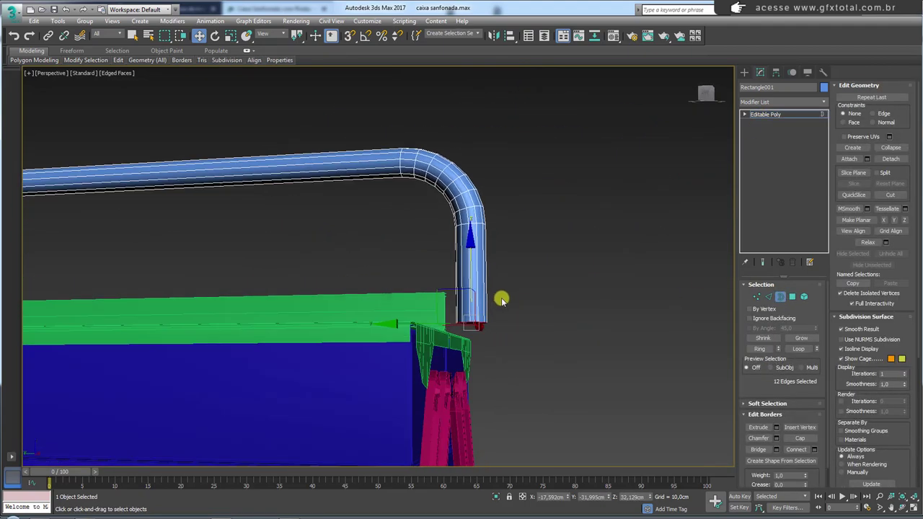
pyautogui.scroll(2, 459, 237)
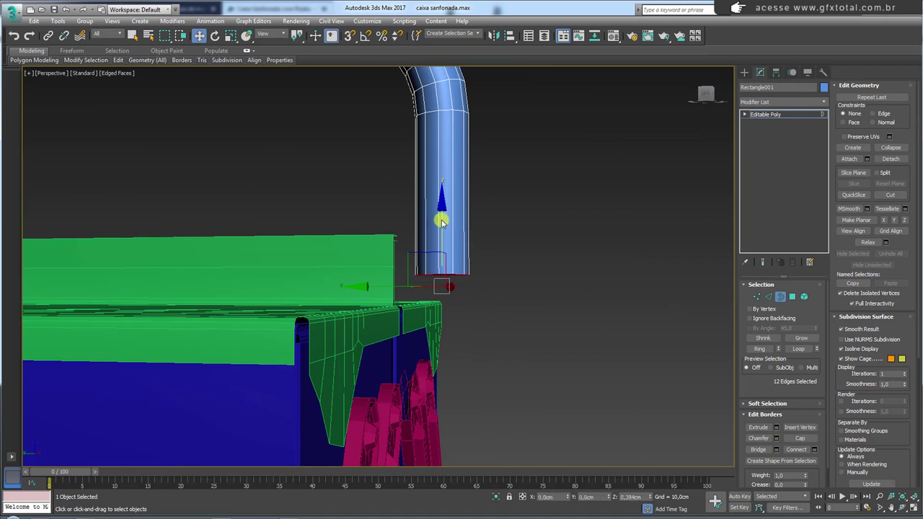
pyautogui.keyDown('shift'); pyautogui.moveTo(442, 222); pyautogui.dragTo(449, 279); pyautogui.keyUp('shift')
pyautogui.press('r')
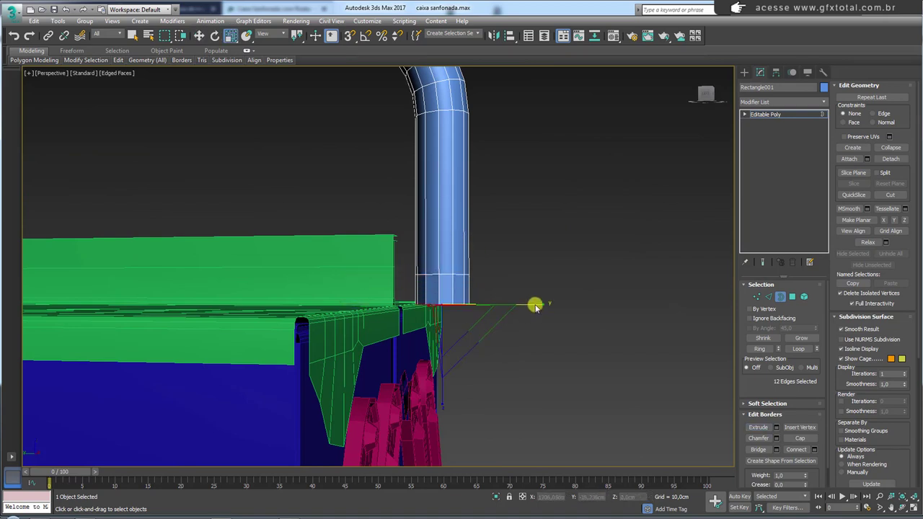
pyautogui.moveTo(534, 306); pyautogui.dragTo(505, 305)
# Step: Check the new tapered leg from the side, toggling between move and scale
pyautogui.press('w')
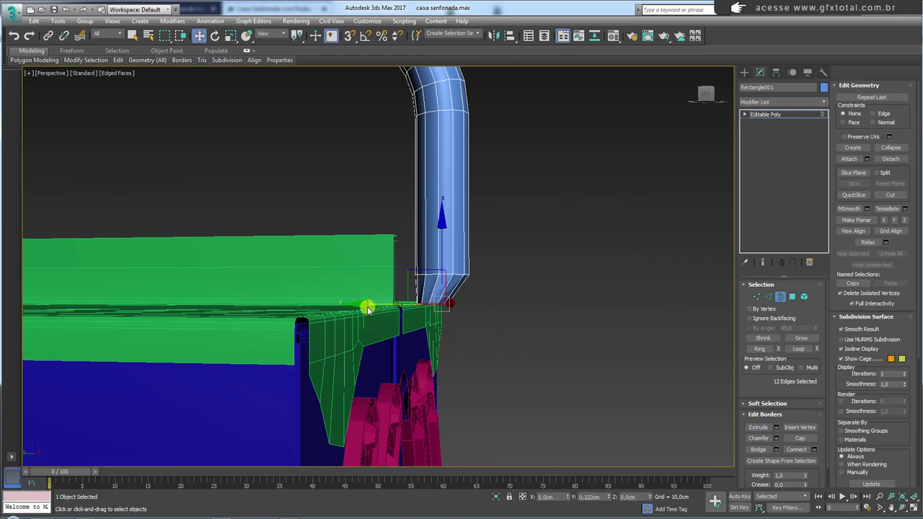
pyautogui.keyDown('alt'); pyautogui.moveTo(379, 309); pyautogui.dragTo(386, 293, button='middle'); pyautogui.keyUp('alt')
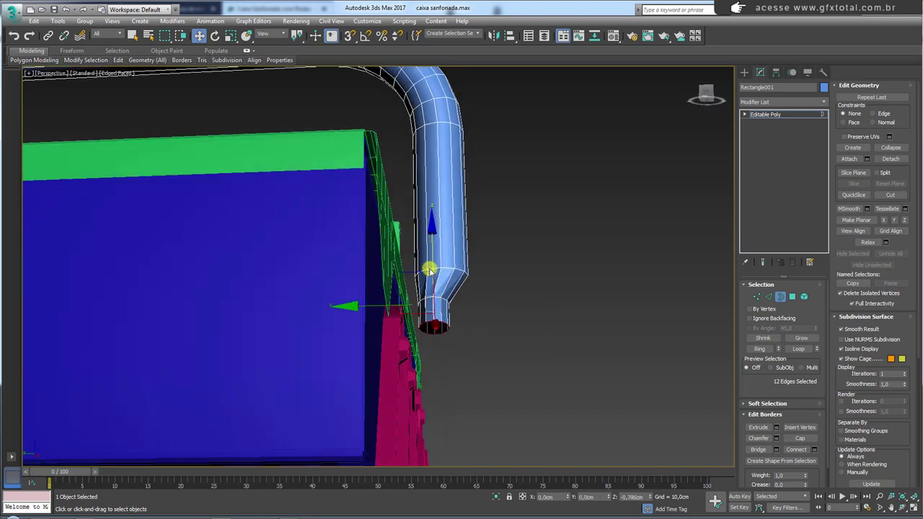
pyautogui.press('r')
pyautogui.press('w')
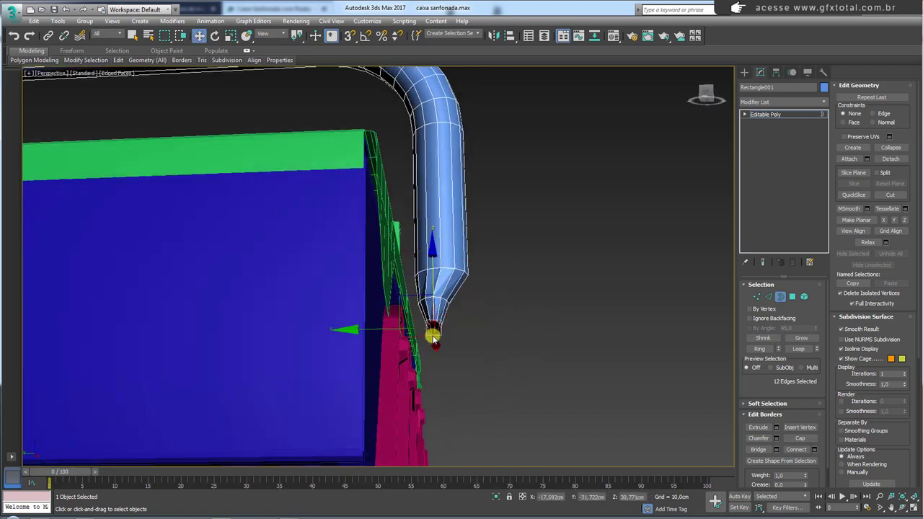
pyautogui.moveTo(366, 334)
pyautogui.keyDown('alt'); pyautogui.mouseDown(button='middle')
pyautogui.moveTo(391, 350)
pyautogui.moveTo(353, 363)
pyautogui.moveTo(365, 344)
pyautogui.moveTo(411, 360)
pyautogui.moveTo(411, 325)
pyautogui.moveTo(395, 352)
pyautogui.mouseUp(button='middle'); pyautogui.keyUp('alt')
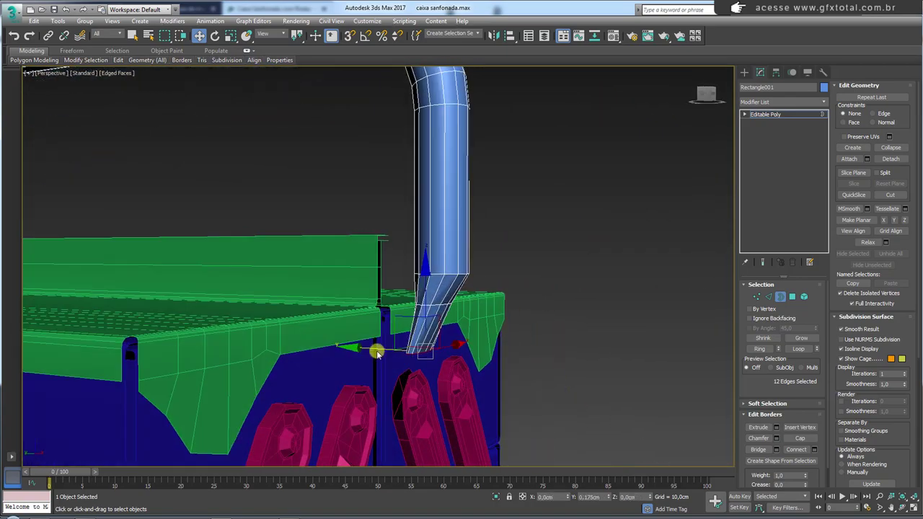
pyautogui.scroll(2, 375, 353)
pyautogui.scroll(1, 398, 372)
pyautogui.scroll(1, 405, 377)
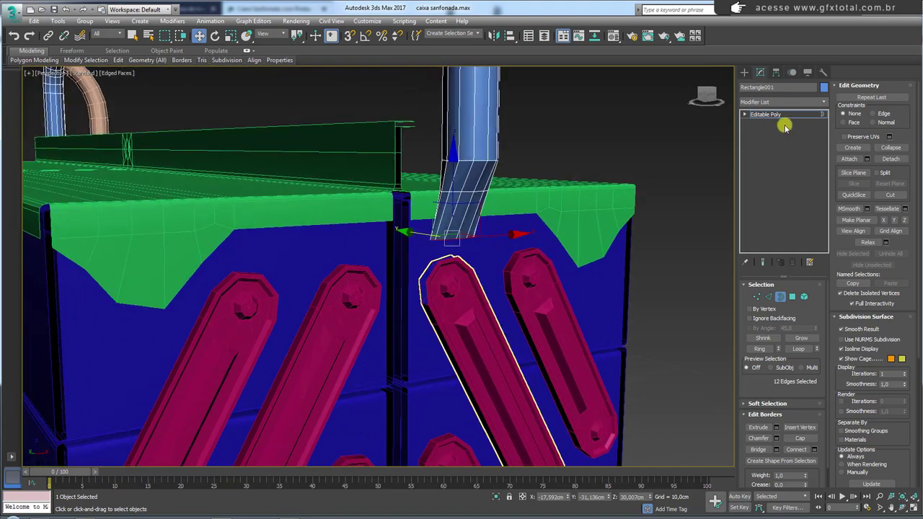
# Step: Select the pink hinge arm Cylinder014 and attach the carry handle to it
pyautogui.click(782, 116)
pyautogui.click(465, 290)
pyautogui.scroll(-4, 465, 290)
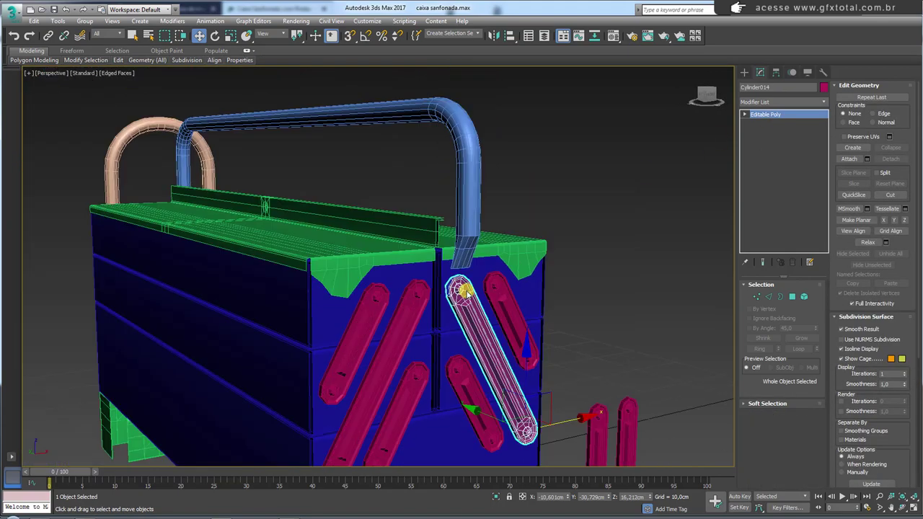
pyautogui.scroll(-2, 465, 288)
pyautogui.moveTo(586, 289)
pyautogui.keyDown('alt'); pyautogui.mouseDown(button='middle')
pyautogui.moveTo(542, 288)
pyautogui.moveTo(552, 275)
pyautogui.mouseUp(button='middle'); pyautogui.keyUp('alt')
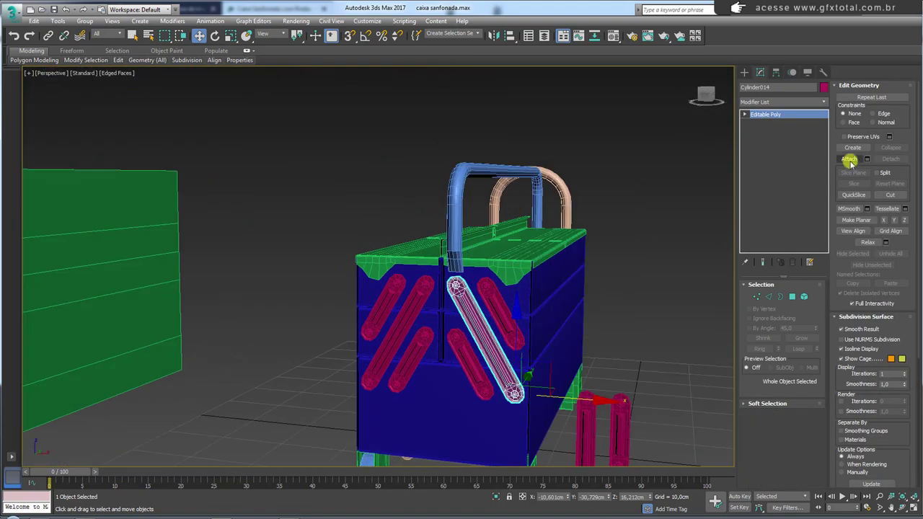
pyautogui.click(850, 160)
pyautogui.click(449, 226)
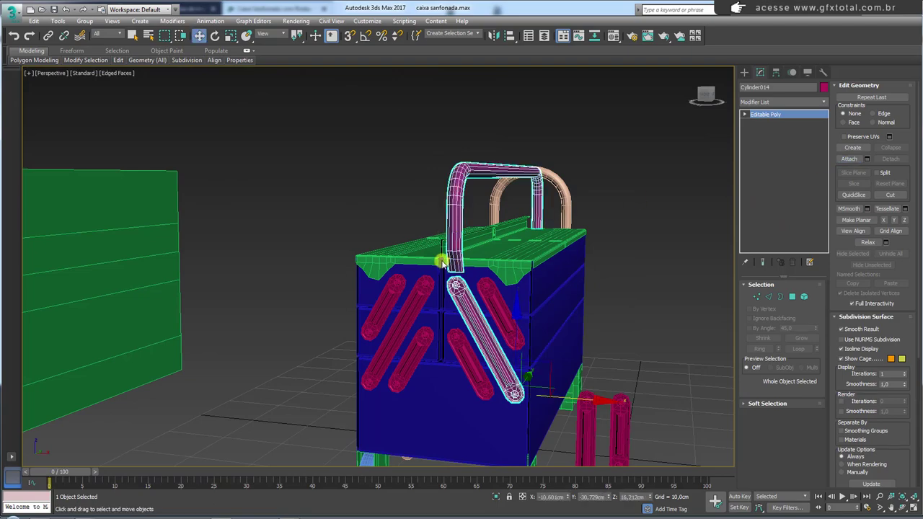
# Step: Select the open borders of the arm's top and the handle's end, viewing them upright
pyautogui.moveTo(442, 262)
pyautogui.keyDown('alt'); pyautogui.mouseDown(button='middle')
pyautogui.moveTo(573, 320)
pyautogui.moveTo(464, 288)
pyautogui.mouseUp(button='middle'); pyautogui.keyUp('alt')
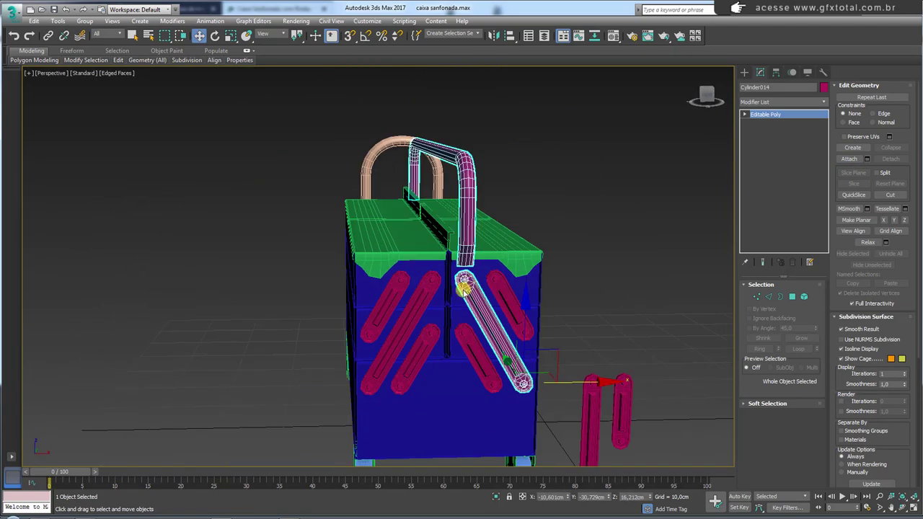
pyautogui.scroll(-3, 463, 288)
pyautogui.scroll(10, 464, 289)
pyautogui.click(780, 296)
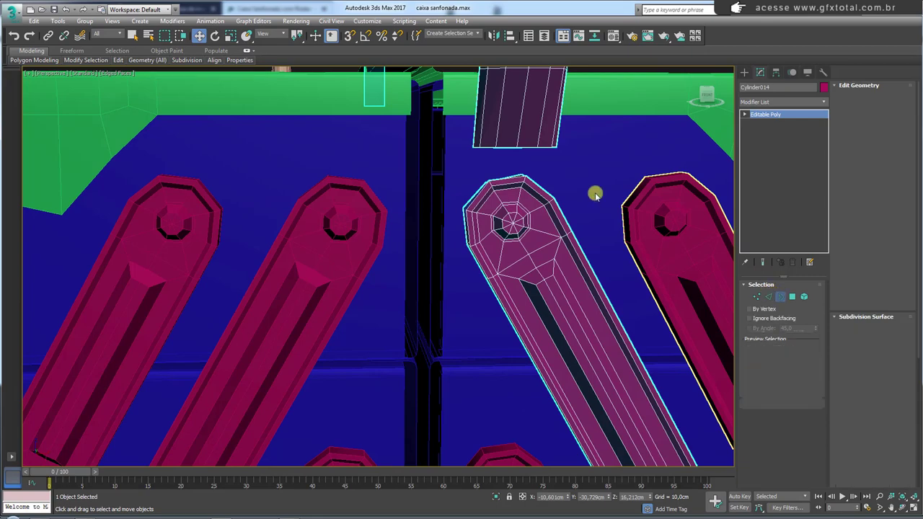
pyautogui.click(515, 175)
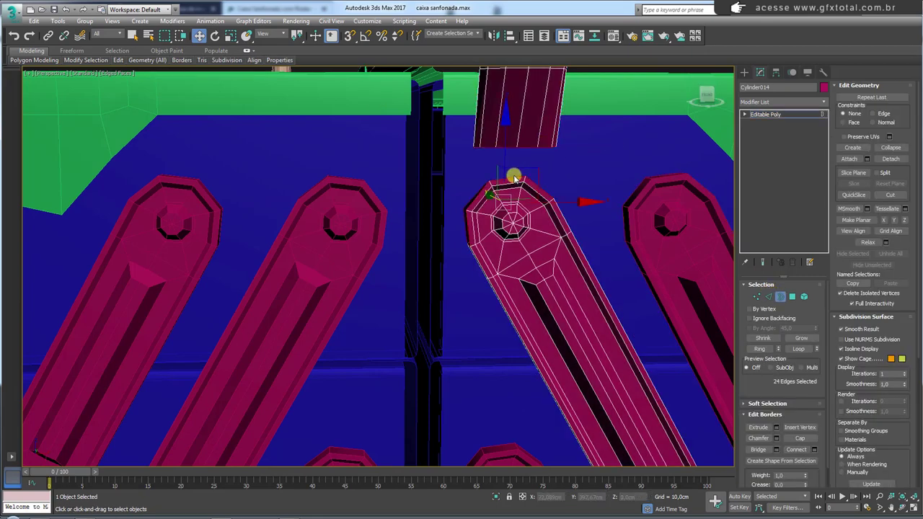
pyautogui.keyDown('alt'); pyautogui.moveTo(515, 173); pyautogui.dragTo(545, 186, button='middle'); pyautogui.keyUp('alt')
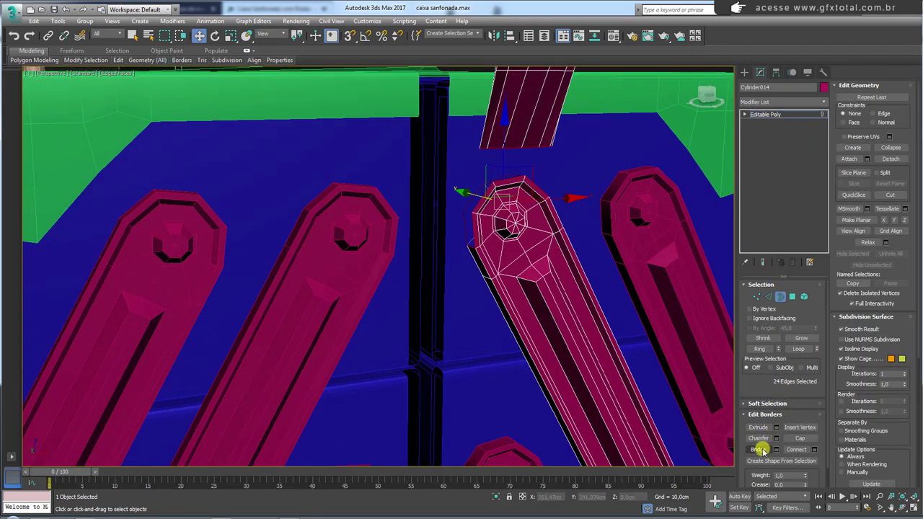
pyautogui.keyDown('alt'); pyautogui.moveTo(515, 262); pyautogui.dragTo(502, 260, button='middle'); pyautogui.keyUp('alt')
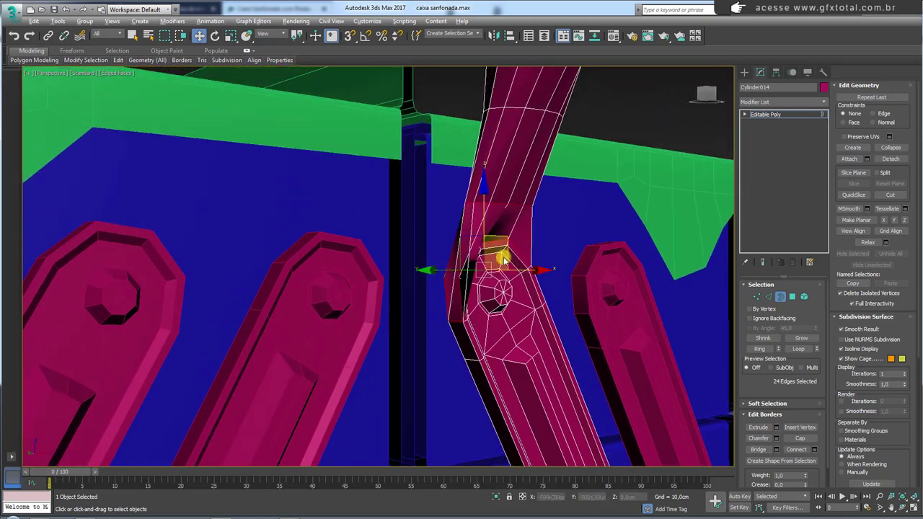
pyautogui.scroll(2, 503, 260)
pyautogui.scroll(2, 432, 257)
pyautogui.scroll(2, 476, 235)
pyautogui.scroll(1, 490, 243)
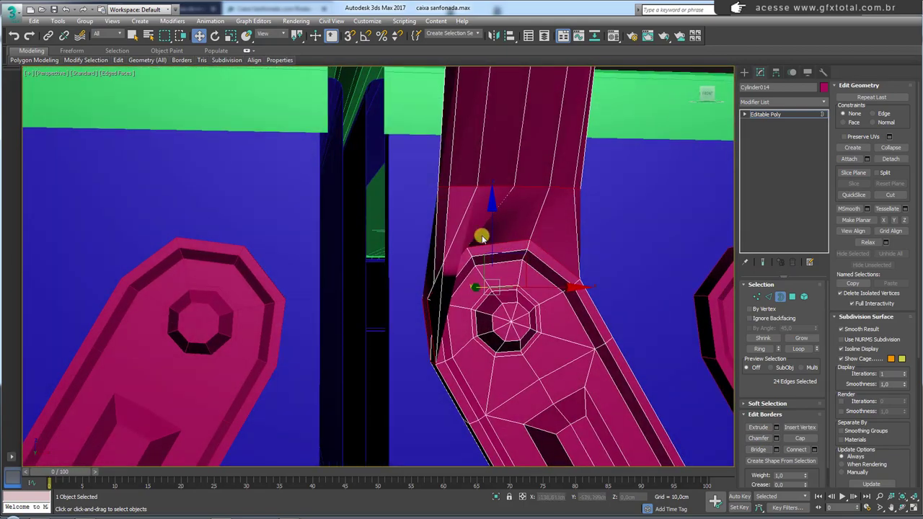
pyautogui.scroll(-6, 481, 259)
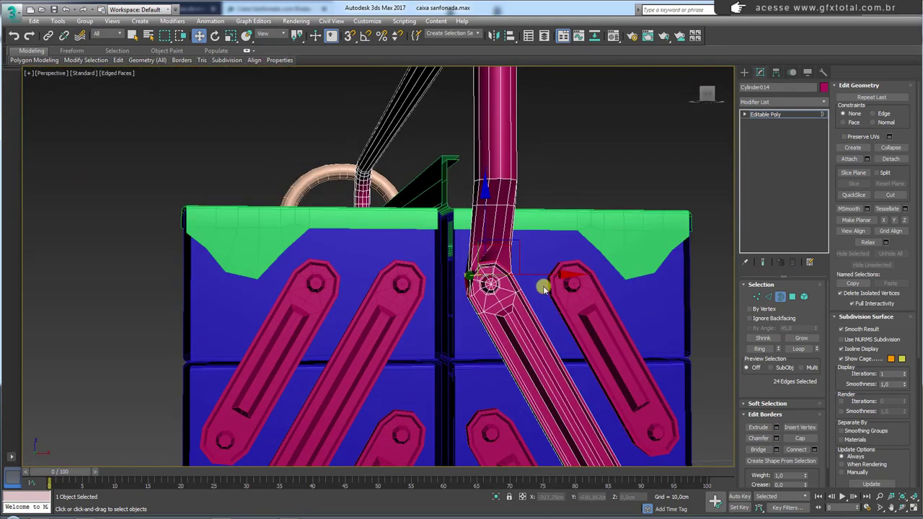
pyautogui.click(766, 296)
# Step: Select and shift an edge ring on the joining tube, undoing the last nudge
pyautogui.scroll(3, 484, 247)
pyautogui.click(489, 246)
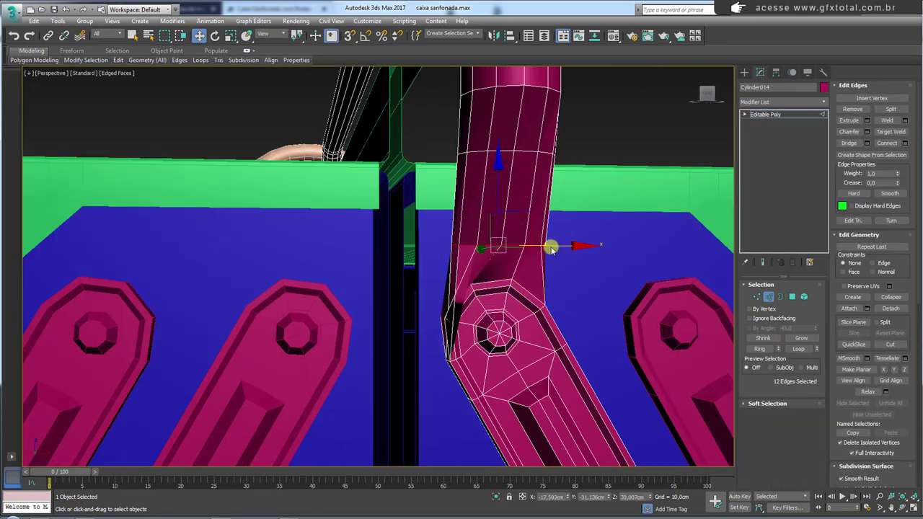
pyautogui.moveTo(552, 245); pyautogui.dragTo(540, 249)
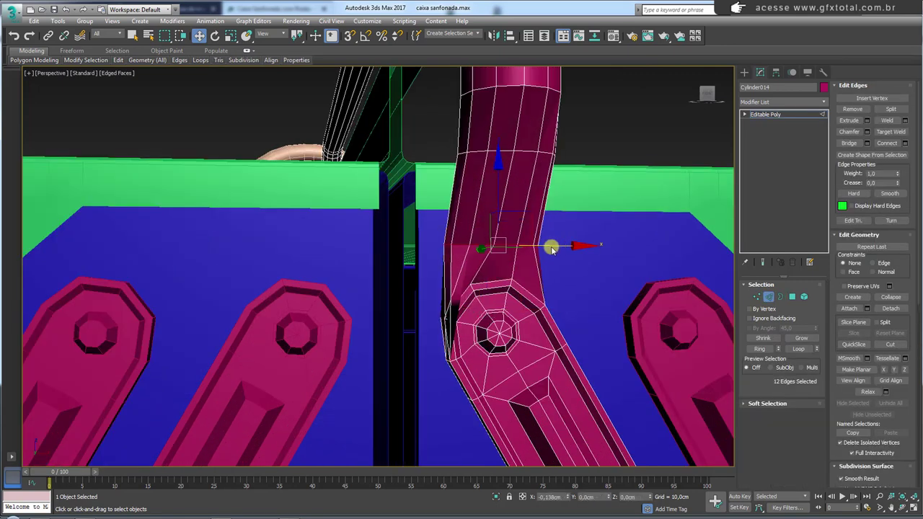
pyautogui.click(509, 264)
pyautogui.click(755, 349)
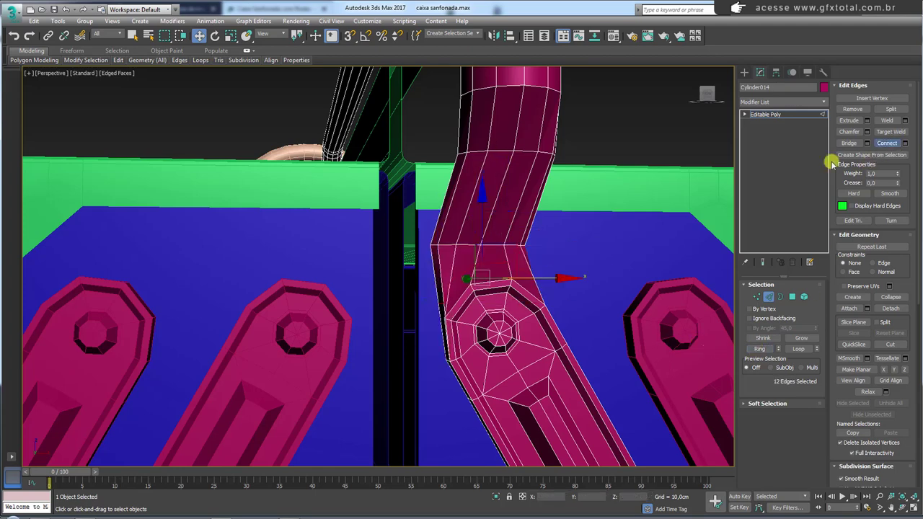
pyautogui.keyDown('alt'); pyautogui.moveTo(537, 273); pyautogui.dragTo(528, 279, button='middle'); pyautogui.keyUp('alt')
pyautogui.moveTo(529, 279); pyautogui.dragTo(518, 280)
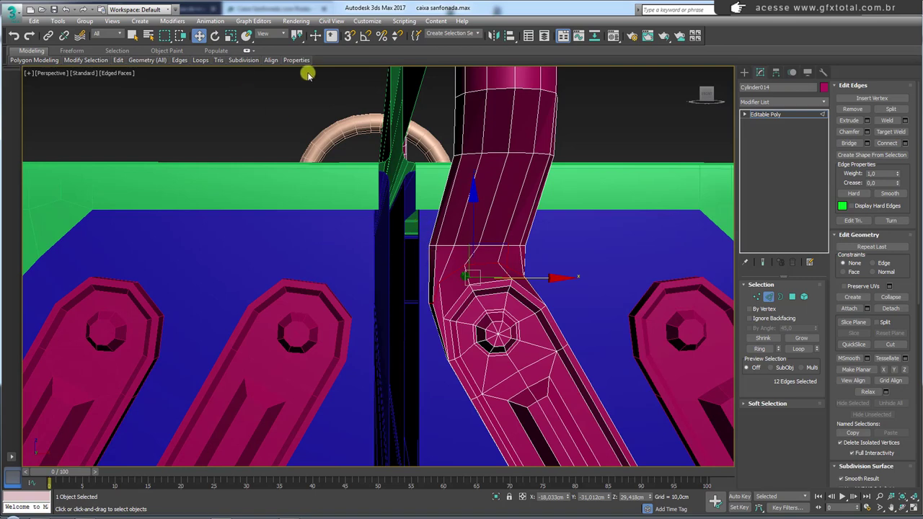
pyautogui.hotkey('ctrl', 'z')
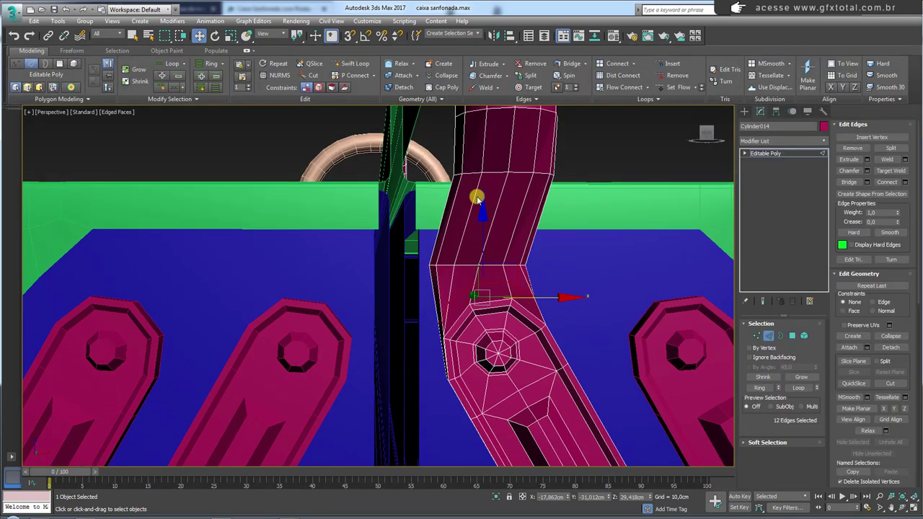
# Step: Apply Set Flow to the bend's edges, select an edge loop around the arm, then exit Edge mode
pyautogui.click(680, 87)
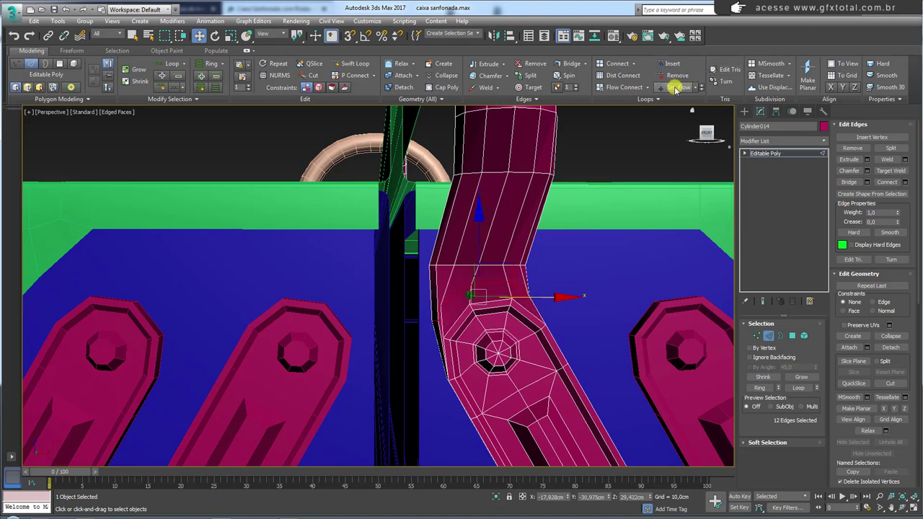
pyautogui.keyDown('alt'); pyautogui.moveTo(456, 296); pyautogui.dragTo(453, 303, button='middle'); pyautogui.keyUp('alt')
pyautogui.click(435, 322)
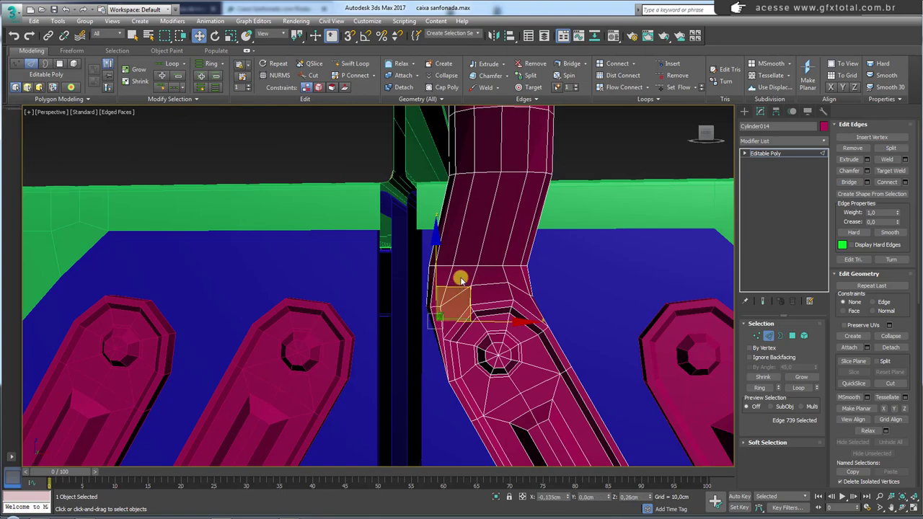
pyautogui.moveTo(523, 288)
pyautogui.keyDown('alt'); pyautogui.mouseDown(button='middle')
pyautogui.moveTo(515, 305)
pyautogui.moveTo(548, 293)
pyautogui.moveTo(552, 272)
pyautogui.mouseUp(button='middle'); pyautogui.keyUp('alt')
pyautogui.scroll(2, 519, 303)
pyautogui.click(529, 300)
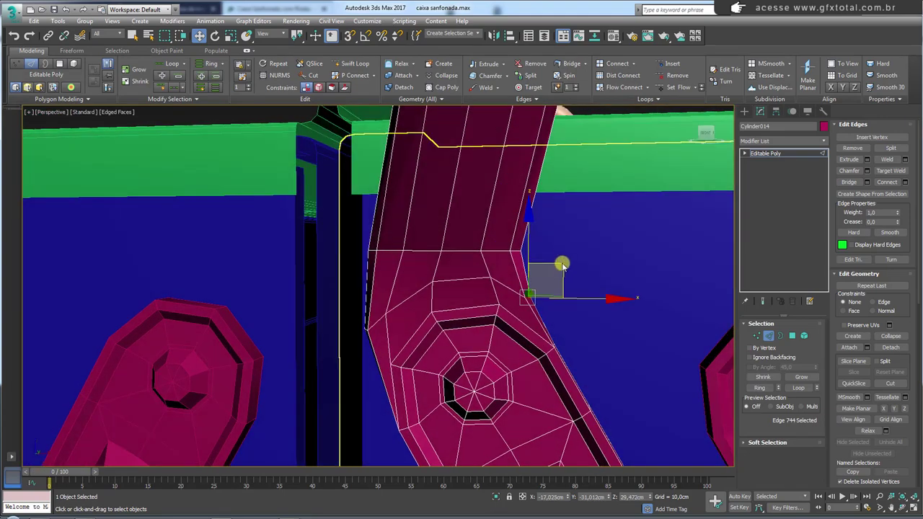
pyautogui.doubleClick(496, 253)
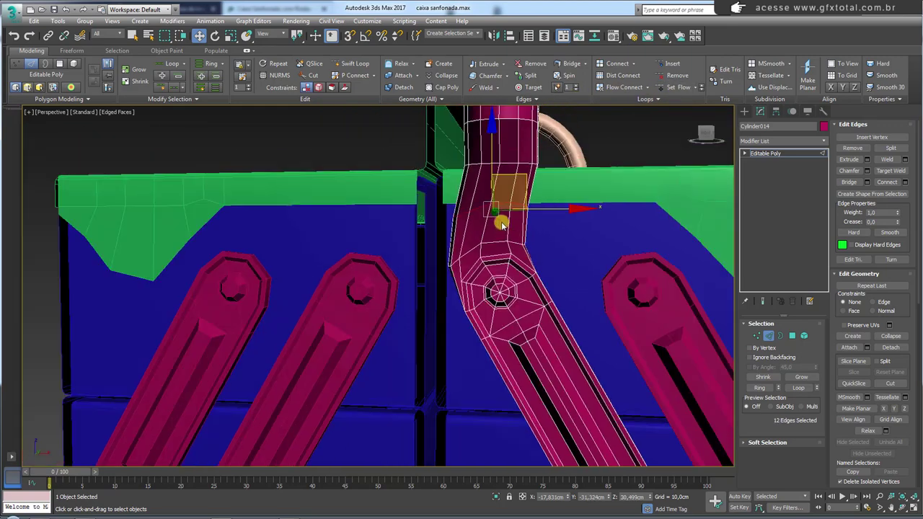
pyautogui.moveTo(570, 165)
pyautogui.keyDown('alt'); pyautogui.mouseDown(button='middle')
pyautogui.moveTo(556, 233)
pyautogui.moveTo(520, 229)
pyautogui.moveTo(540, 215)
pyautogui.moveTo(468, 240)
pyautogui.mouseUp(button='middle'); pyautogui.keyUp('alt')
pyautogui.click(771, 153)
pyautogui.scroll(-5, 529, 212)
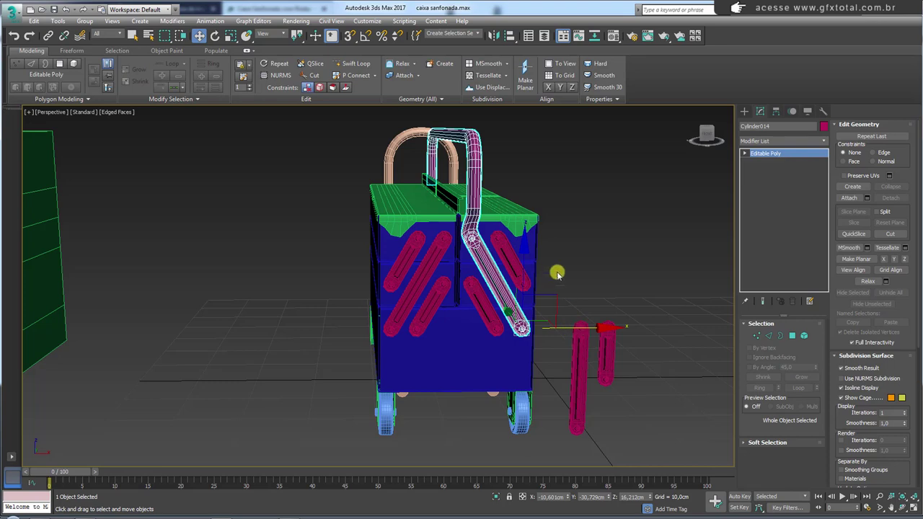
# Step: Mirror-copy the bent hinge arm Cylinder014 and move the copy to the box's other side
pyautogui.keyDown('alt'); pyautogui.moveTo(557, 272); pyautogui.dragTo(519, 290, button='middle'); pyautogui.keyUp('alt')
pyautogui.keyDown('ctrl'); pyautogui.click(450, 283); pyautogui.keyUp('ctrl')
pyautogui.keyDown('ctrl'); pyautogui.click(417, 310); pyautogui.keyUp('ctrl')
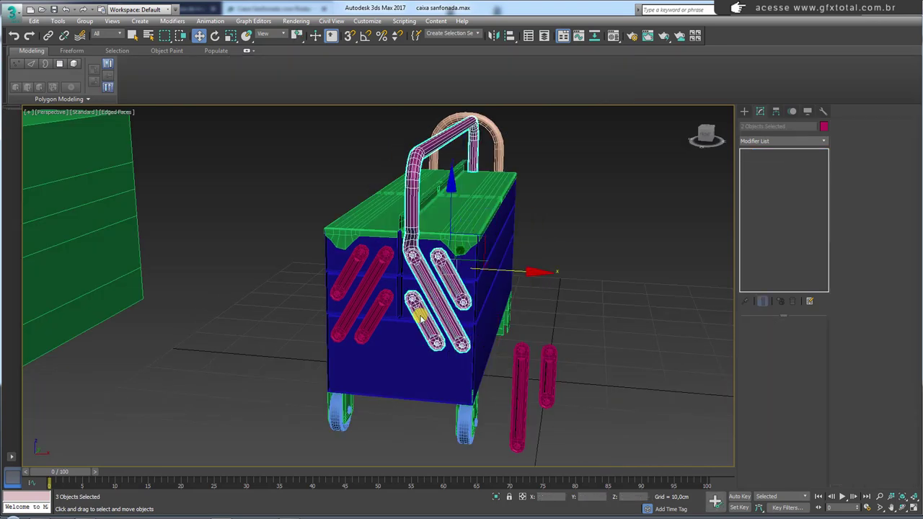
pyautogui.keyDown('alt'); pyautogui.moveTo(411, 313); pyautogui.dragTo(550, 285, button='middle'); pyautogui.keyUp('alt')
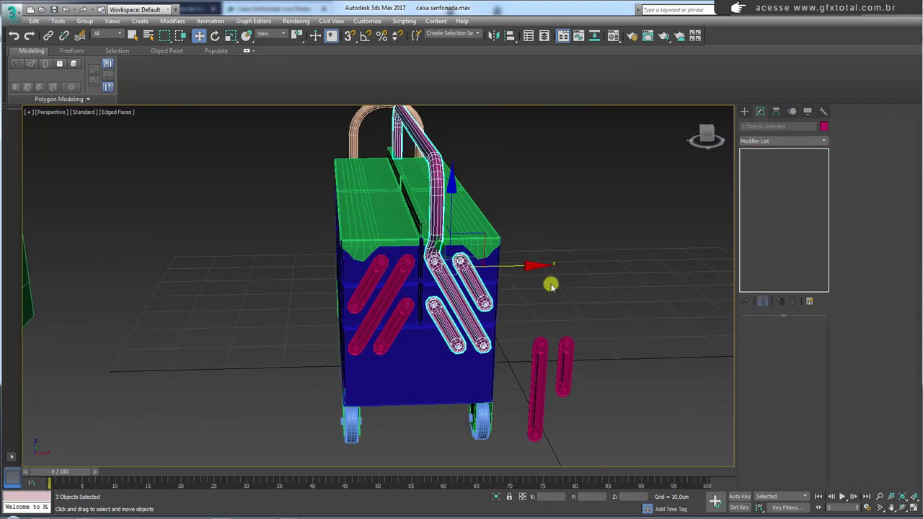
pyautogui.click(449, 286)
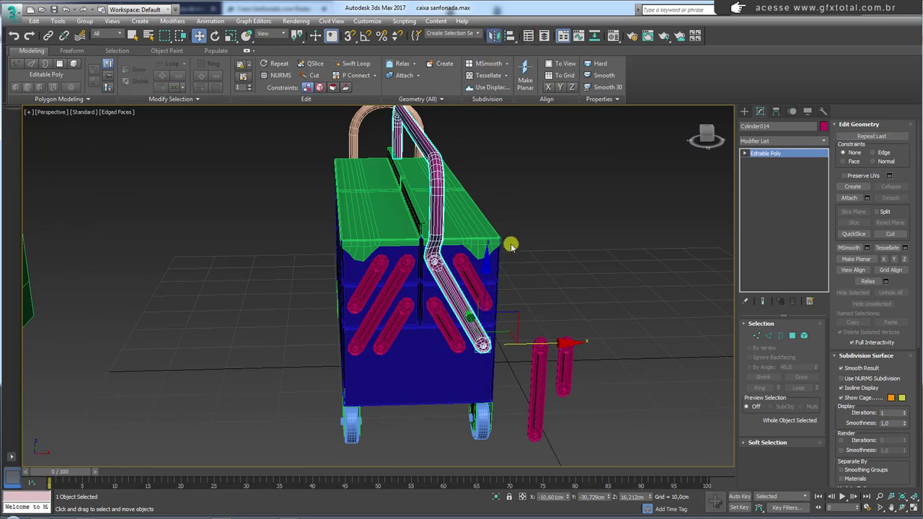
pyautogui.hotkey('alt', 'm')
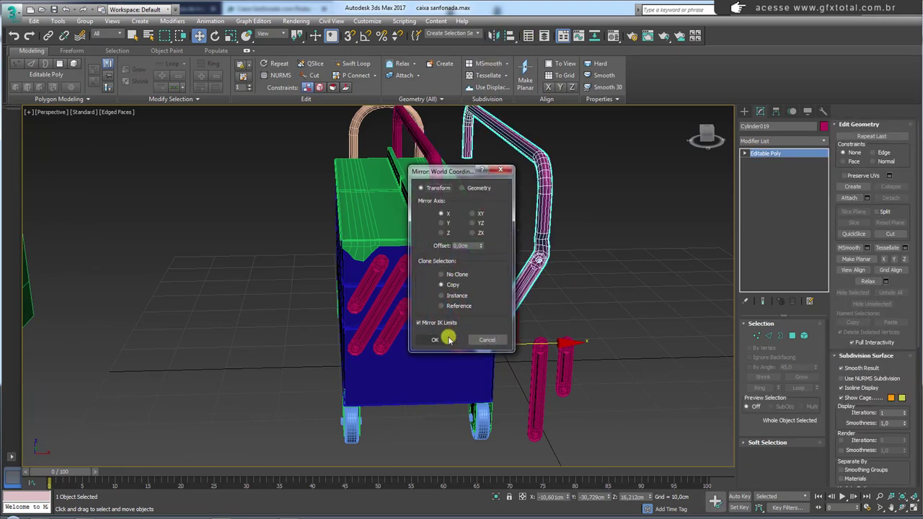
pyautogui.click(435, 339)
pyautogui.moveTo(537, 342); pyautogui.dragTo(466, 346)
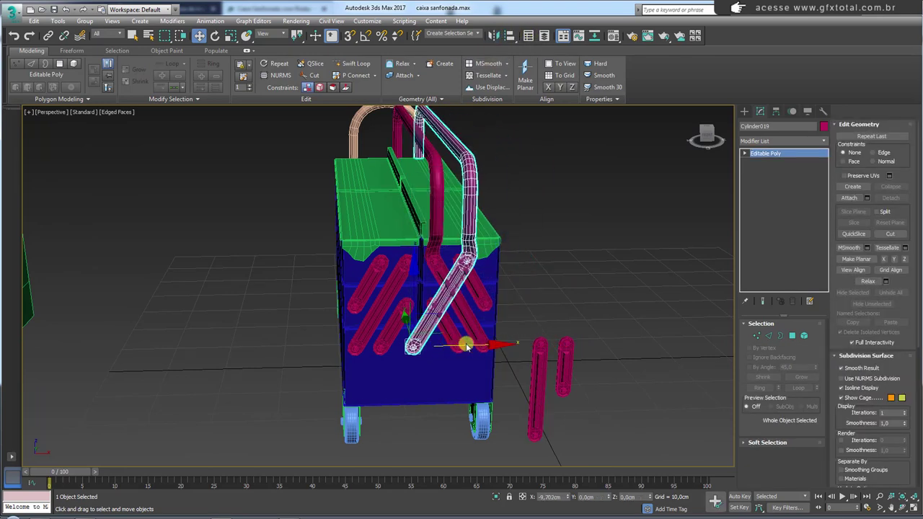
# Step: Align the copy Cylinder019 to the left pink arm Cylinder017's pivot point
pyautogui.hotkey('alt', 'a')
pyautogui.click(370, 324)
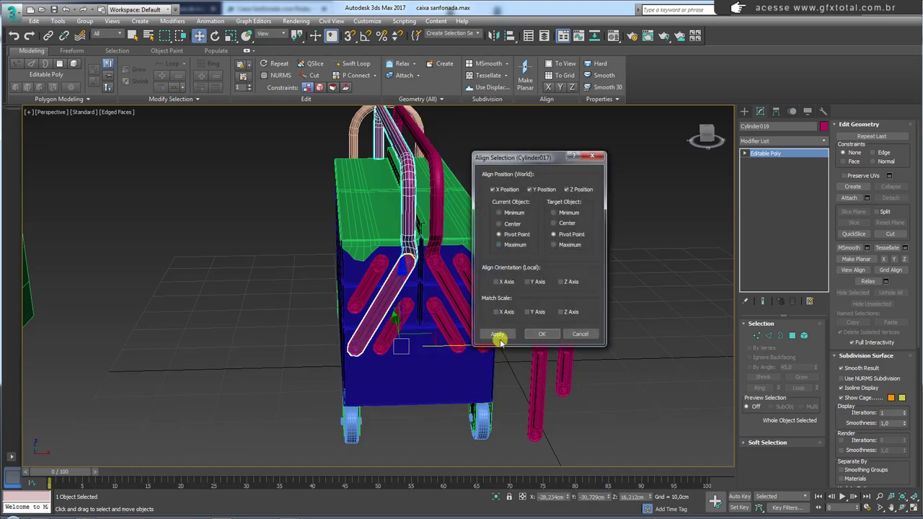
pyautogui.click(540, 334)
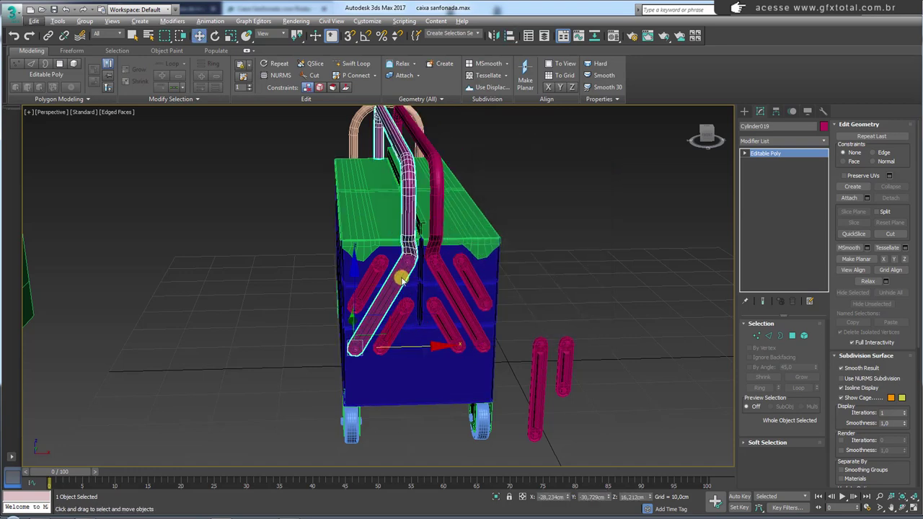
pyautogui.keyDown('alt'); pyautogui.moveTo(408, 268); pyautogui.dragTo(260, 339, button='middle'); pyautogui.keyUp('alt')
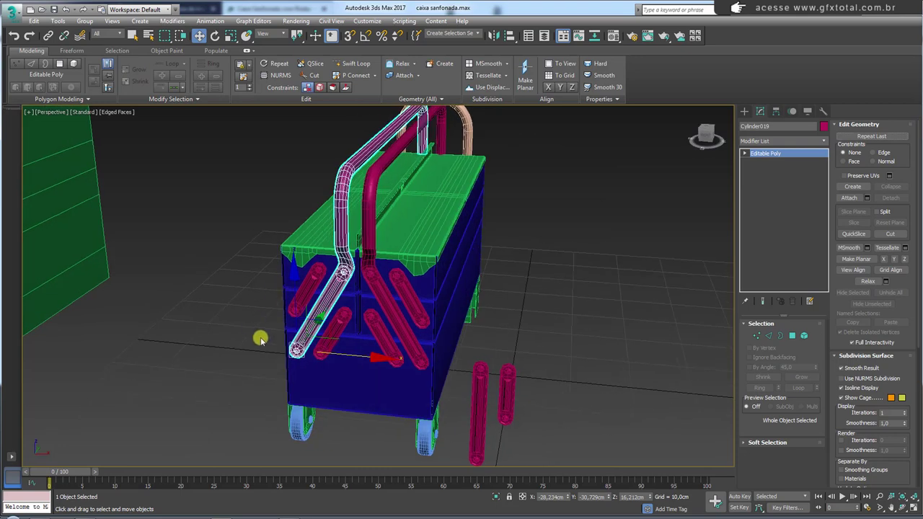
pyautogui.moveTo(287, 351); pyautogui.dragTo(276, 328)
pyautogui.click(291, 343)
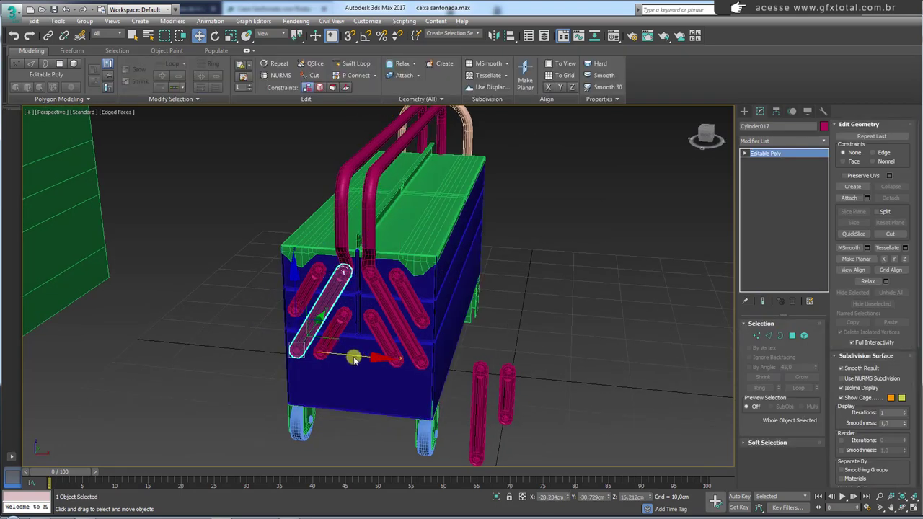
pyautogui.moveTo(354, 359); pyautogui.dragTo(269, 350)
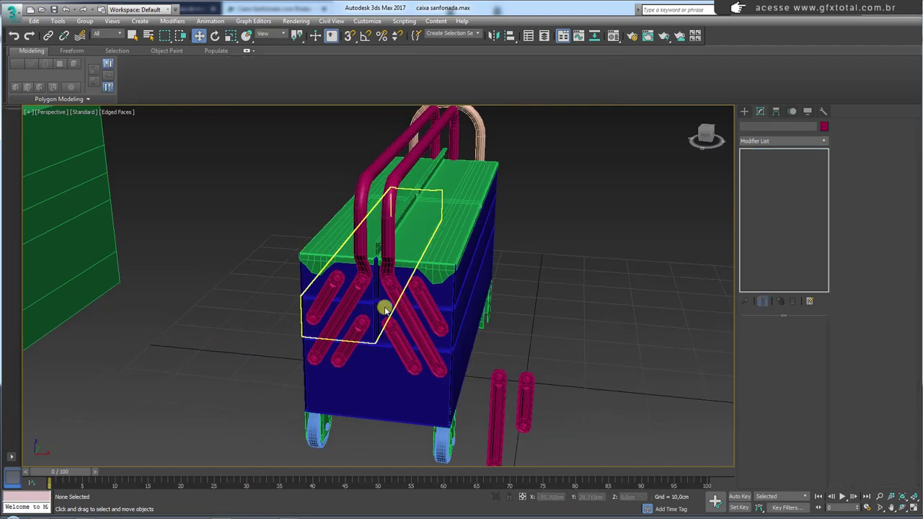
pyautogui.moveTo(385, 308)
pyautogui.keyDown('alt'); pyautogui.mouseDown(button='middle')
pyautogui.moveTo(457, 294)
pyautogui.moveTo(462, 270)
pyautogui.moveTo(531, 235)
pyautogui.moveTo(473, 252)
pyautogui.moveTo(473, 262)
pyautogui.moveTo(350, 252)
pyautogui.moveTo(473, 256)
pyautogui.mouseUp(button='middle'); pyautogui.keyUp('alt')
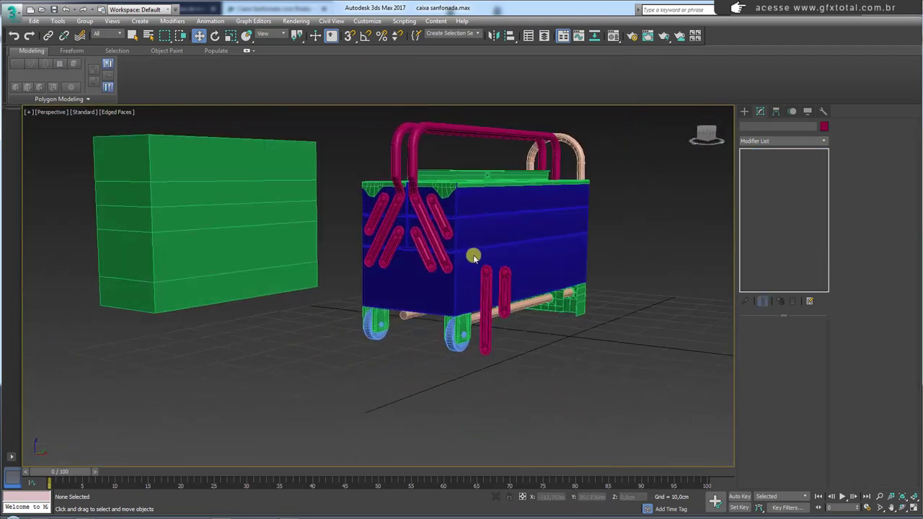
pyautogui.click(472, 133)
pyautogui.keyDown('alt'); pyautogui.moveTo(472, 133); pyautogui.dragTo(556, 226, button='middle'); pyautogui.keyUp('alt')
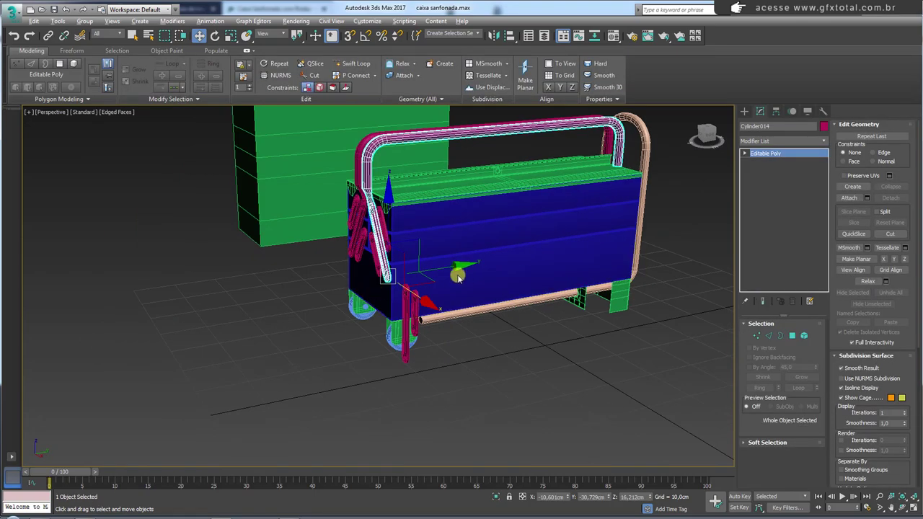
pyautogui.moveTo(458, 276)
pyautogui.keyDown('alt'); pyautogui.mouseDown(button='middle')
pyautogui.moveTo(401, 276)
pyautogui.moveTo(472, 268)
pyautogui.mouseUp(button='middle'); pyautogui.keyUp('alt')
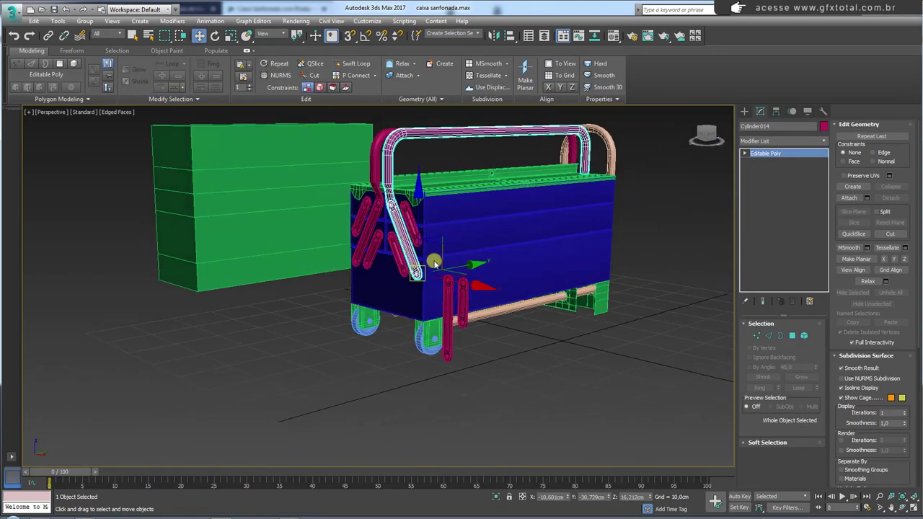
pyautogui.keyDown('alt'); pyautogui.moveTo(644, 232); pyautogui.dragTo(630, 236, button='middle'); pyautogui.keyUp('alt')
pyautogui.keyDown('alt'); pyautogui.moveTo(487, 288); pyautogui.dragTo(485, 294, button='middle'); pyautogui.keyUp('alt')
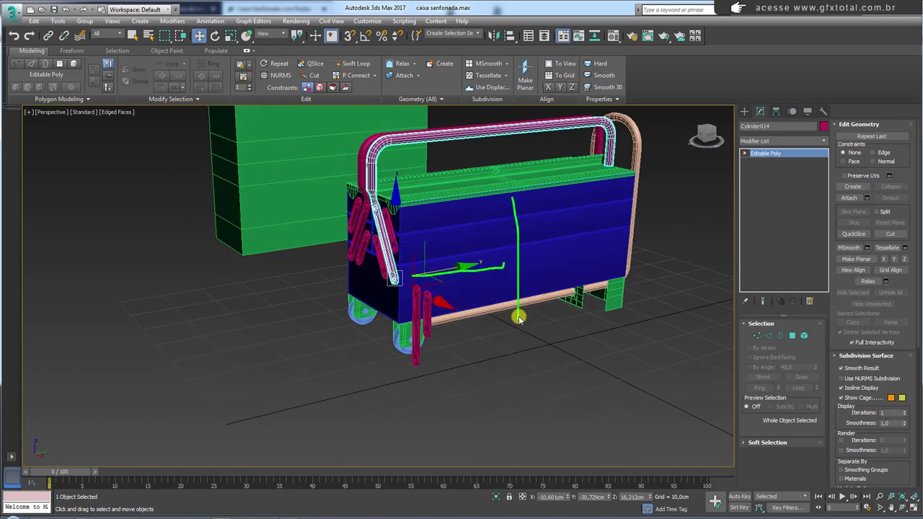
pyautogui.keyDown('alt'); pyautogui.moveTo(519, 317); pyautogui.dragTo(558, 416, button='middle'); pyautogui.keyUp('alt')
pyautogui.click(555, 344)
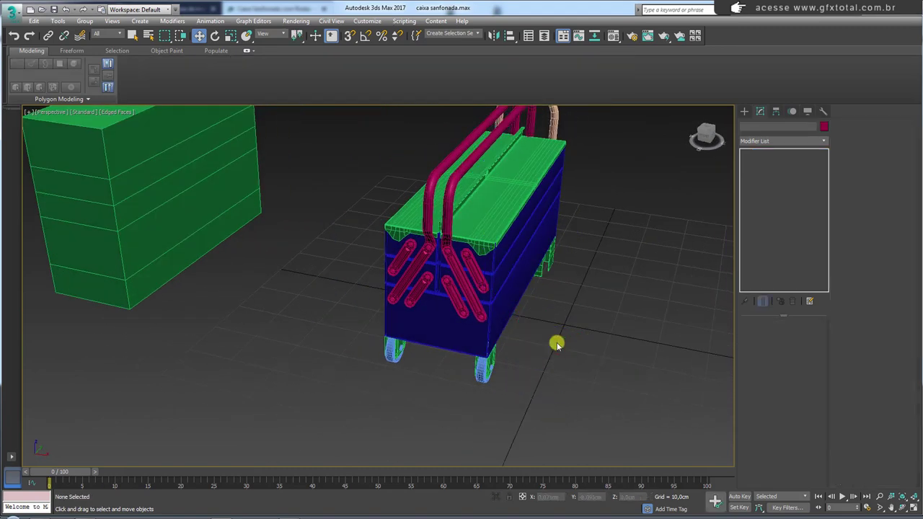
pyautogui.keyDown('alt'); pyautogui.moveTo(525, 310); pyautogui.dragTo(391, 267, button='middle'); pyautogui.keyUp('alt')
pyautogui.click(404, 282)
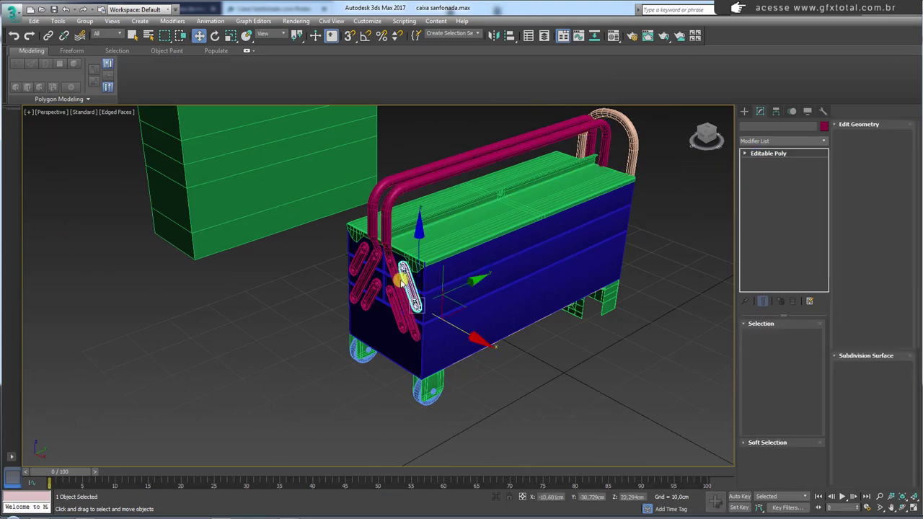
# Step: Select the bracket, top handle and two hinge-arm pieces together
pyautogui.keyDown('ctrl'); pyautogui.click(391, 303); pyautogui.keyUp('ctrl')
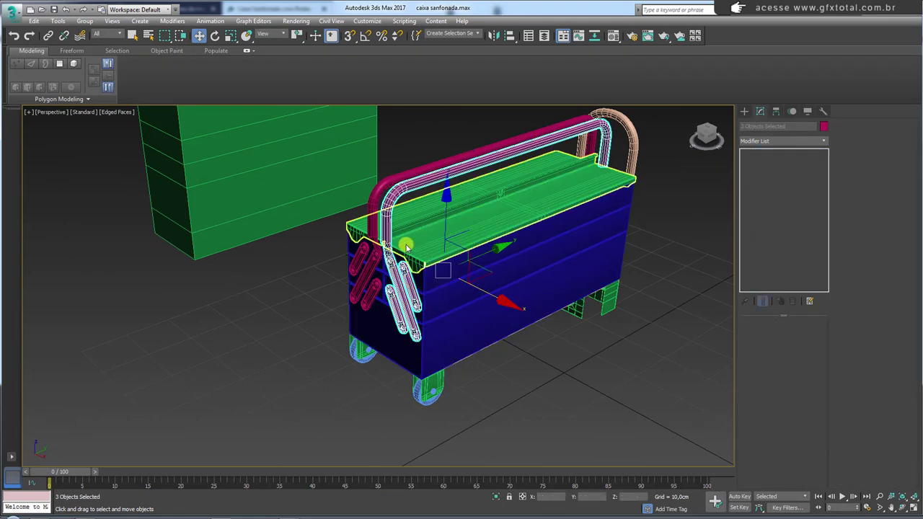
pyautogui.keyDown('ctrl'); pyautogui.click(370, 242); pyautogui.keyUp('ctrl')
pyautogui.keyDown('ctrl'); pyautogui.click(361, 256); pyautogui.keyUp('ctrl')
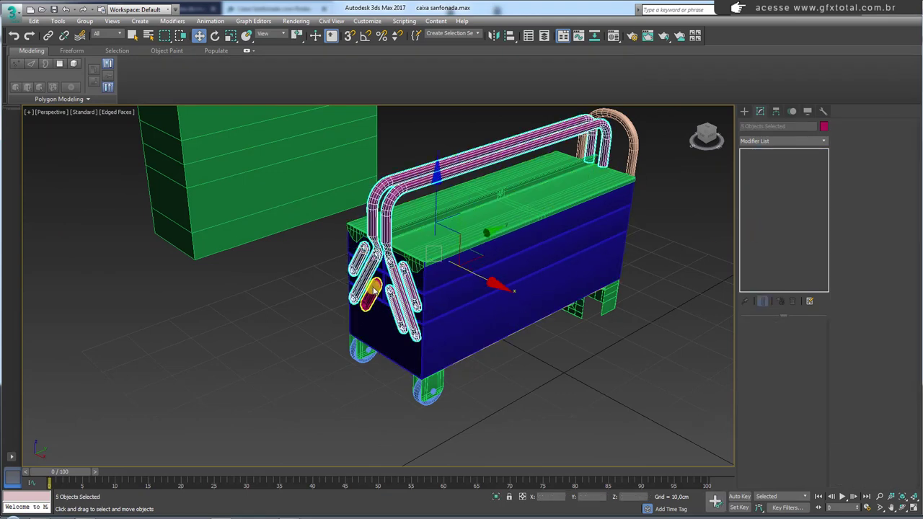
pyautogui.keyDown('ctrl'); pyautogui.click(371, 292); pyautogui.keyUp('ctrl')
# Step: With Affect Pivot Only, align the pieces' pivots to the toolbox body on Y Position only
pyautogui.click(775, 113)
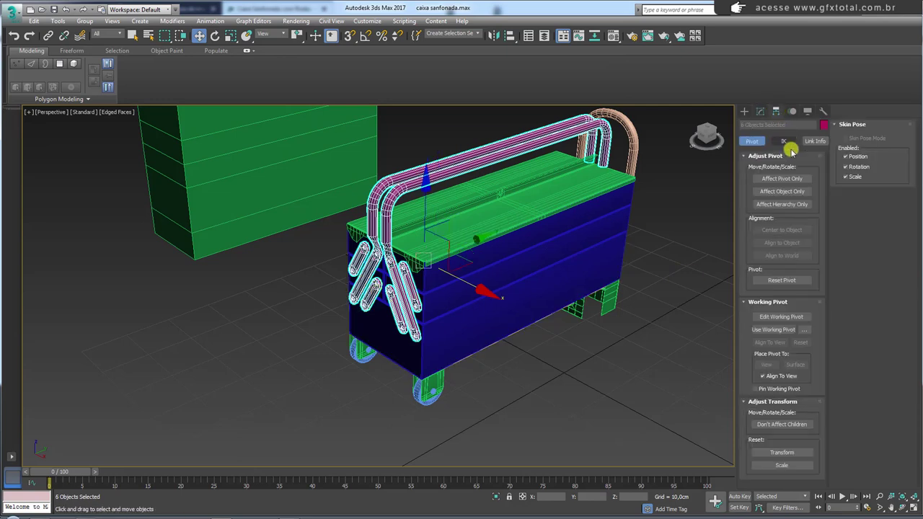
pyautogui.click(783, 180)
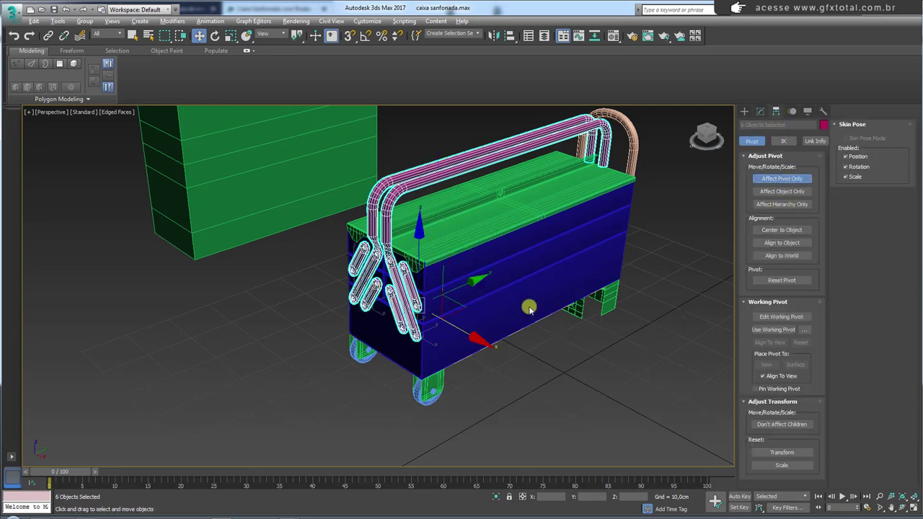
pyautogui.click(510, 36)
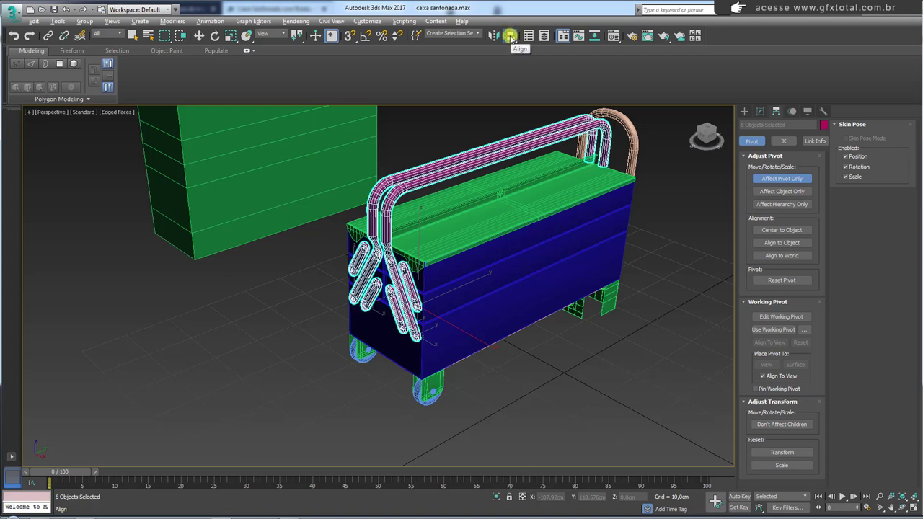
pyautogui.click(519, 273)
pyautogui.moveTo(550, 158); pyautogui.dragTo(677, 157)
pyautogui.click(634, 189)
pyautogui.click(700, 188)
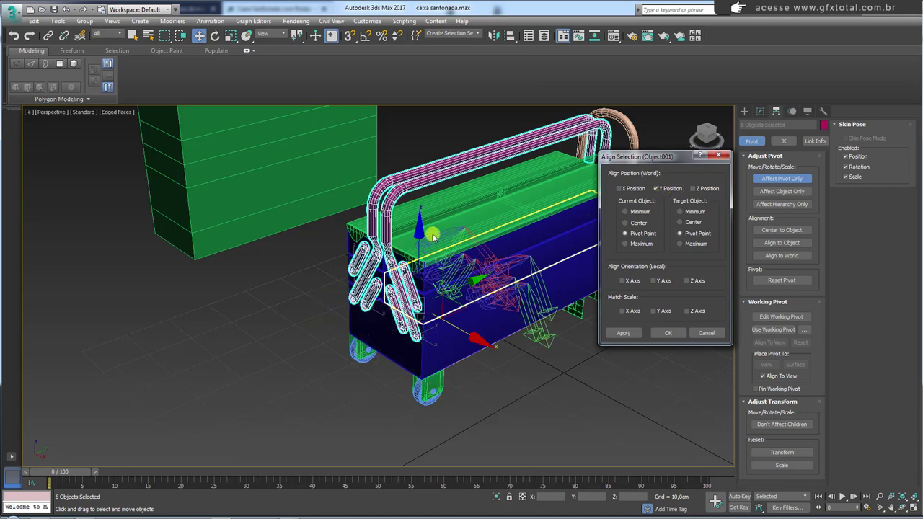
pyautogui.click(669, 332)
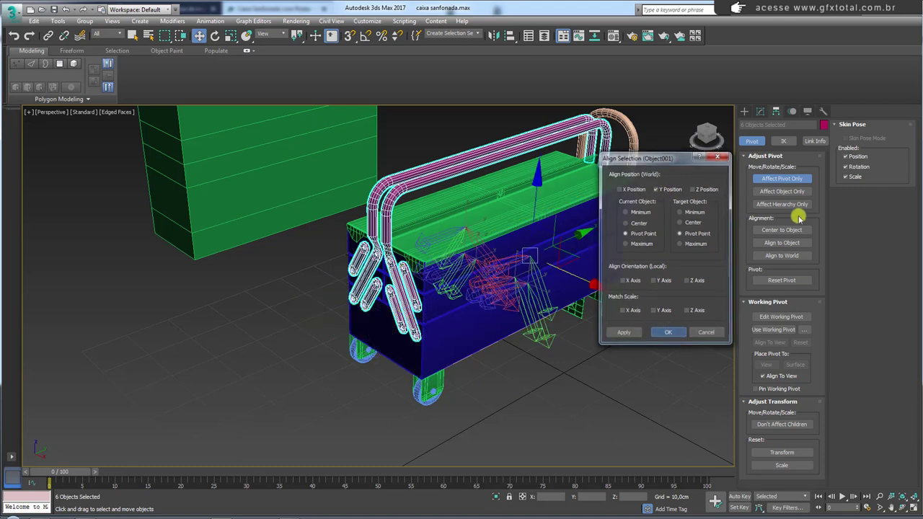
pyautogui.click(782, 180)
pyautogui.moveTo(628, 240)
pyautogui.keyDown('alt'); pyautogui.mouseDown(button='middle')
pyautogui.moveTo(570, 253)
pyautogui.moveTo(725, 167)
pyautogui.mouseUp(button='middle'); pyautogui.keyUp('alt')
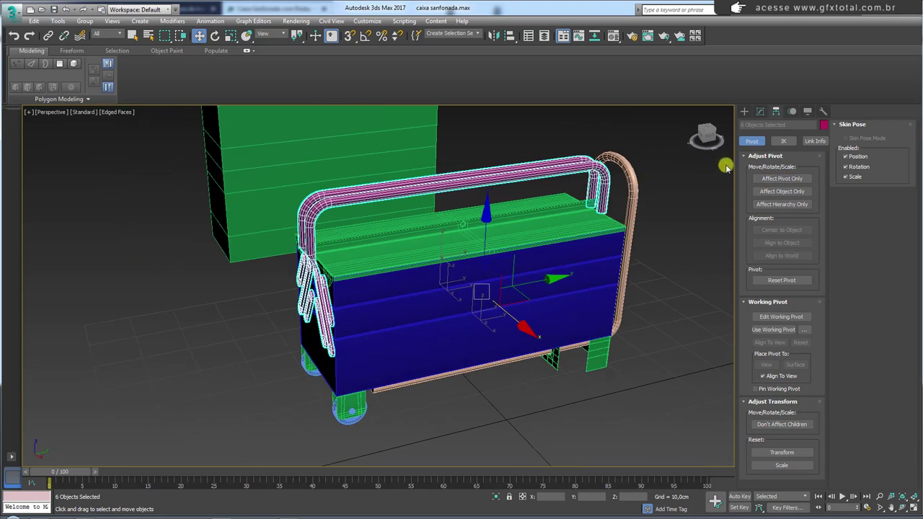
# Step: Add a Symmetry modifier to the six pieces, mirroring on the Y axis with Flip
pyautogui.click(764, 112)
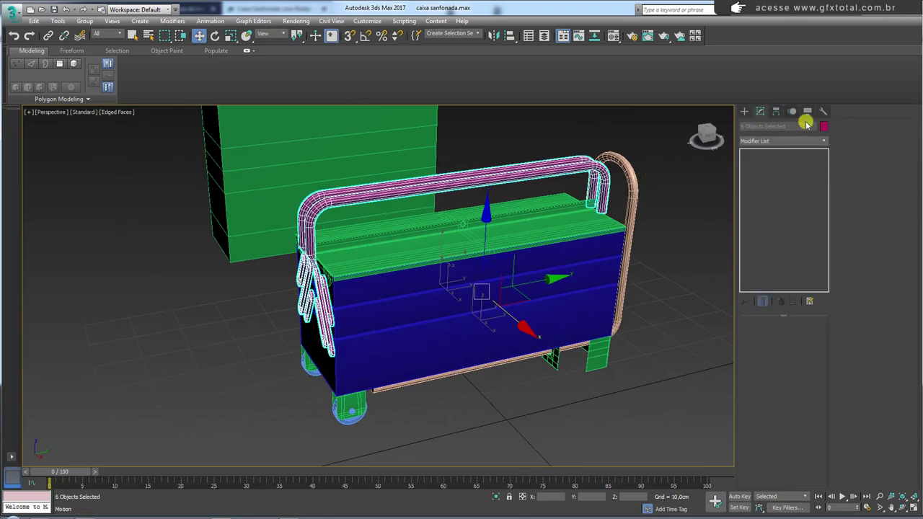
pyautogui.click(825, 141)
pyautogui.click(823, 139)
pyautogui.click(823, 138)
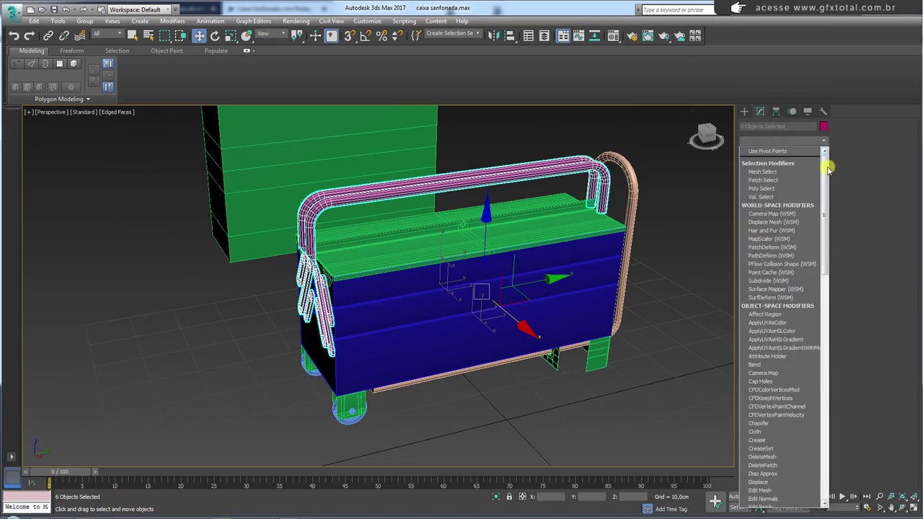
pyautogui.moveTo(824, 165); pyautogui.dragTo(823, 456)
pyautogui.click(776, 335)
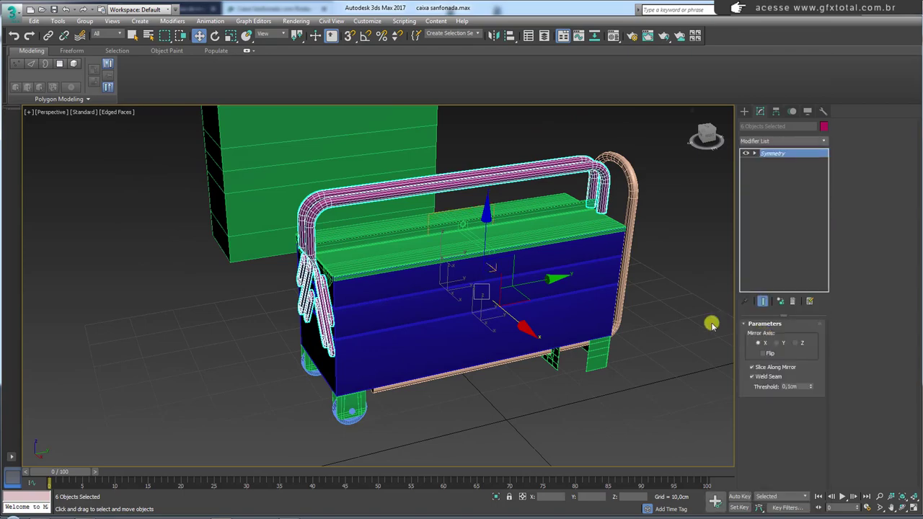
pyautogui.moveTo(710, 322)
pyautogui.keyDown('alt'); pyautogui.mouseDown(button='middle')
pyautogui.moveTo(576, 296)
pyautogui.moveTo(670, 317)
pyautogui.mouseUp(button='middle'); pyautogui.keyUp('alt')
pyautogui.click(778, 342)
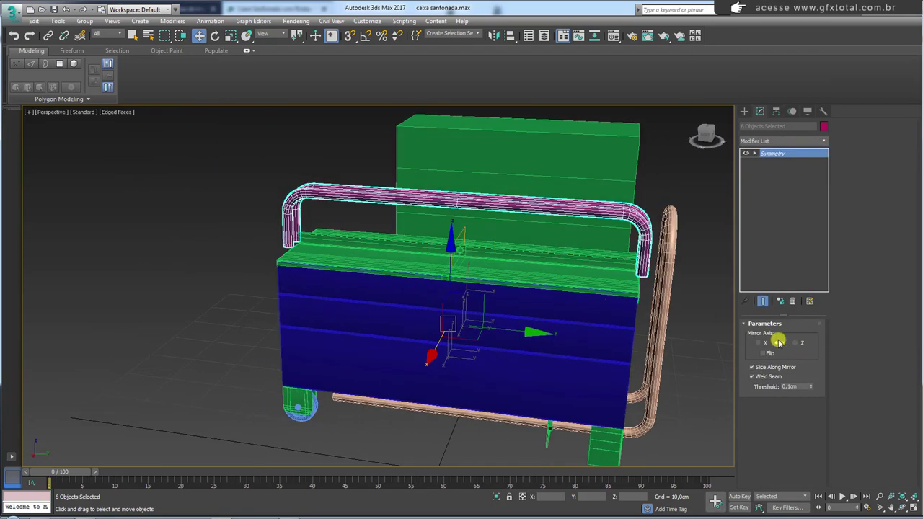
pyautogui.click(762, 353)
# Step: Shift the Symmetry mirror plane slightly along Y to place the opposite-side copies
pyautogui.moveTo(678, 346)
pyautogui.keyDown('alt'); pyautogui.mouseDown(button='middle')
pyautogui.moveTo(585, 325)
pyautogui.moveTo(714, 343)
pyautogui.mouseUp(button='middle'); pyautogui.keyUp('alt')
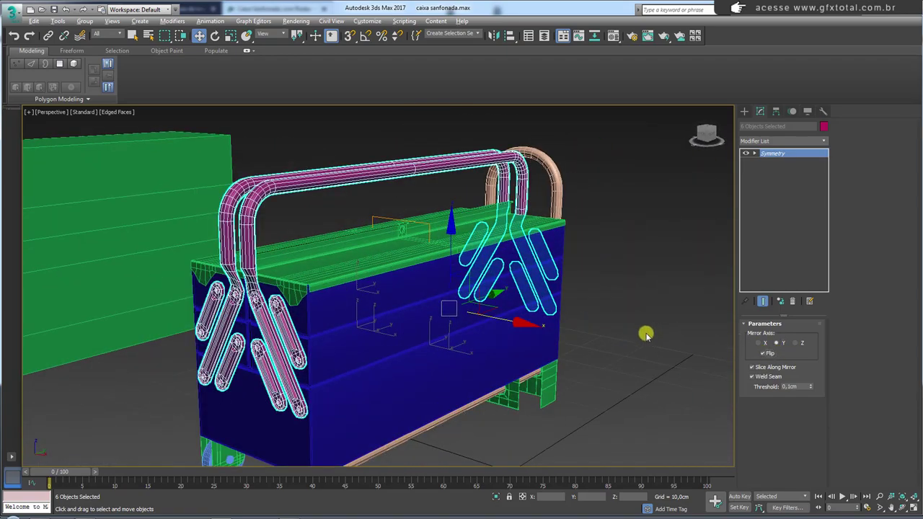
pyautogui.moveTo(645, 333)
pyautogui.keyDown('alt'); pyautogui.mouseDown(button='middle')
pyautogui.moveTo(599, 310)
pyautogui.moveTo(555, 311)
pyautogui.moveTo(564, 317)
pyautogui.moveTo(564, 287)
pyautogui.moveTo(521, 249)
pyautogui.mouseUp(button='middle'); pyautogui.keyUp('alt')
pyautogui.scroll(2, 483, 335)
pyautogui.scroll(2, 483, 310)
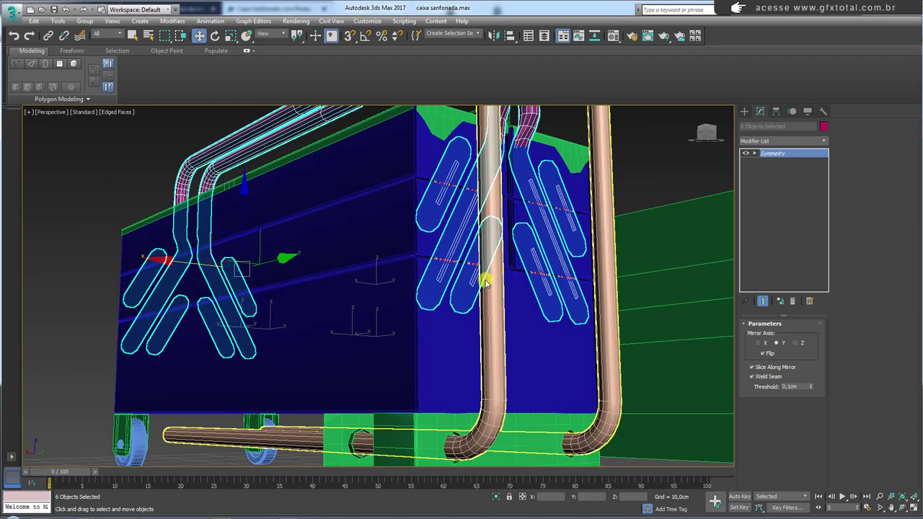
pyautogui.moveTo(485, 283)
pyautogui.keyDown('alt'); pyautogui.mouseDown(button='middle')
pyautogui.moveTo(517, 291)
pyautogui.moveTo(532, 308)
pyautogui.mouseUp(button='middle'); pyautogui.keyUp('alt')
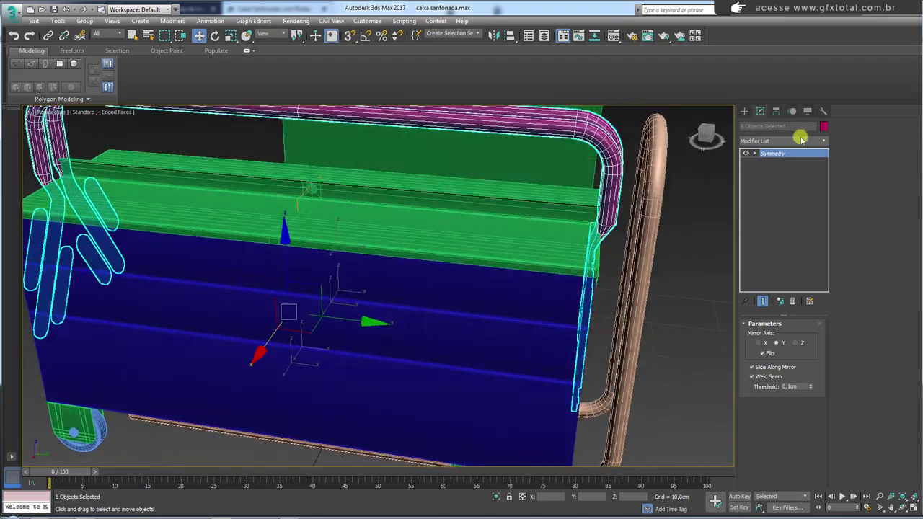
pyautogui.click(768, 162)
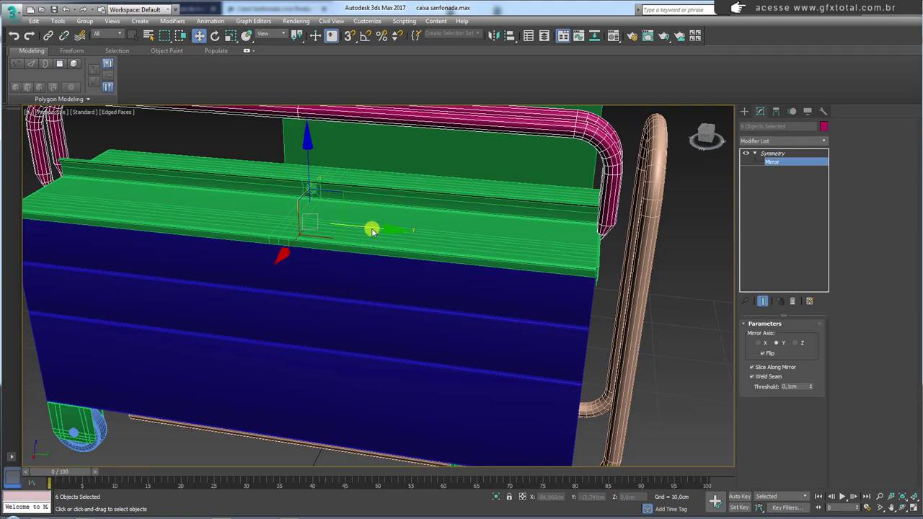
pyautogui.moveTo(423, 266)
pyautogui.keyDown('alt'); pyautogui.mouseDown(button='middle')
pyautogui.moveTo(484, 257)
pyautogui.moveTo(514, 272)
pyautogui.moveTo(489, 266)
pyautogui.mouseUp(button='middle'); pyautogui.keyUp('alt')
pyautogui.moveTo(454, 247); pyautogui.dragTo(458, 250)
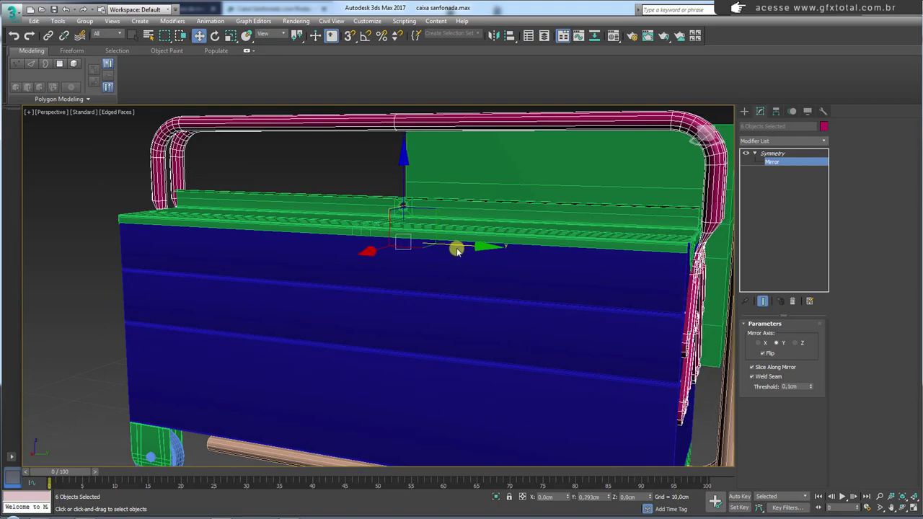
pyautogui.scroll(-3, 457, 251)
pyautogui.moveTo(457, 255)
pyautogui.keyDown('alt'); pyautogui.mouseDown(button='middle')
pyautogui.moveTo(552, 259)
pyautogui.moveTo(478, 274)
pyautogui.mouseUp(button='middle'); pyautogui.keyUp('alt')
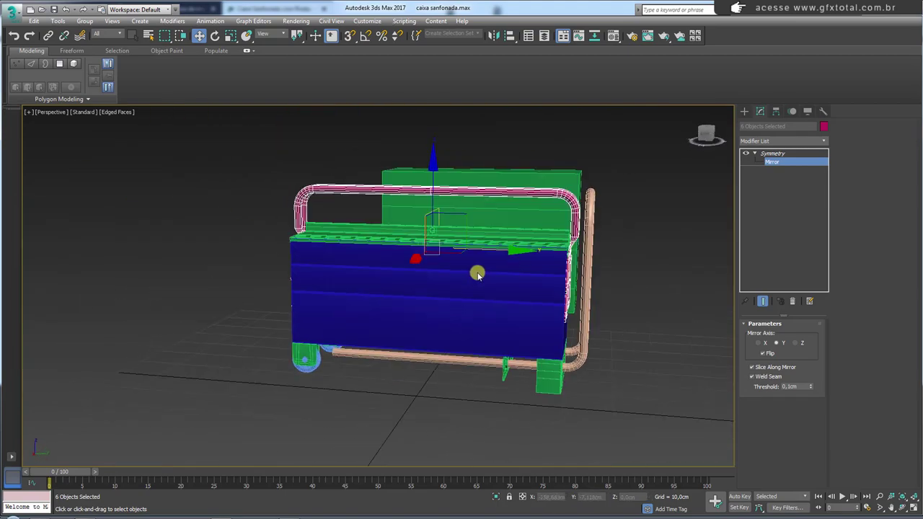
pyautogui.rightClick(519, 216)
# Step: Convert the mirrored handle and arm pieces to Editable Poly
pyautogui.click(630, 329)
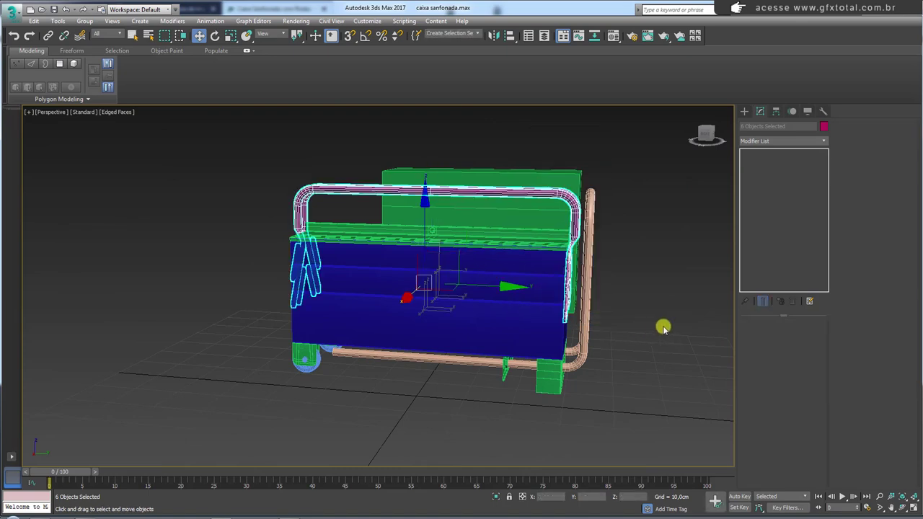
pyautogui.click(663, 325)
pyautogui.keyDown('alt'); pyautogui.moveTo(550, 342); pyautogui.dragTo(569, 399, button='middle'); pyautogui.keyUp('alt')
# Step: Select all 18 toolbox parts and assign them the grey 01 - Default material
pyautogui.moveTo(570, 399); pyautogui.dragTo(377, 135)
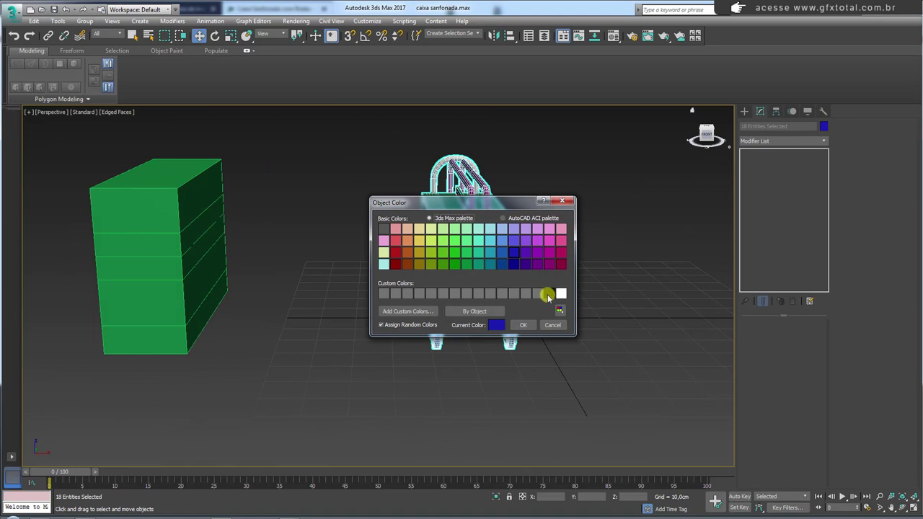
pyautogui.click(524, 325)
pyautogui.press('m')
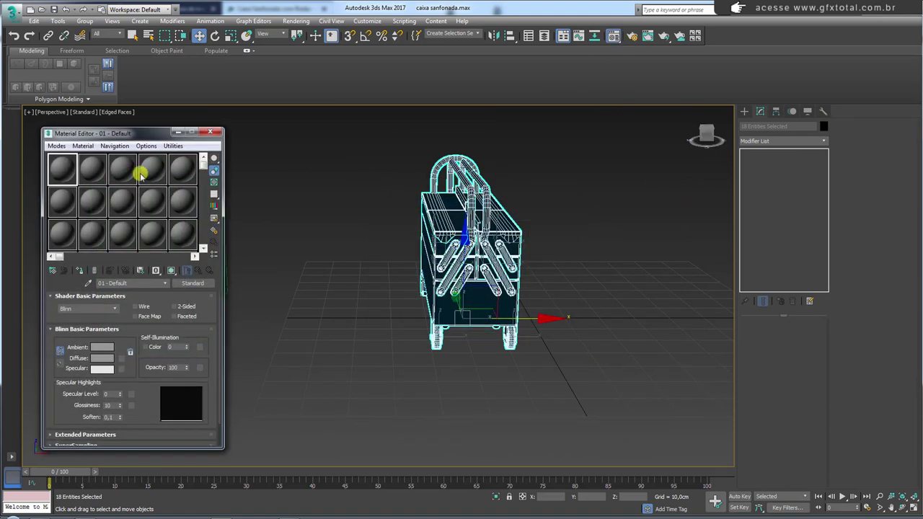
pyautogui.moveTo(438, 255); pyautogui.dragTo(440, 258)
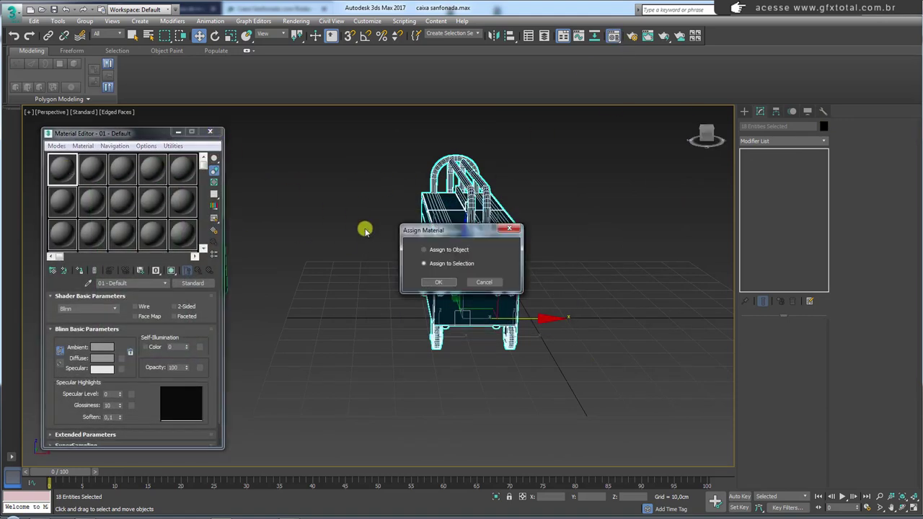
pyautogui.click(435, 282)
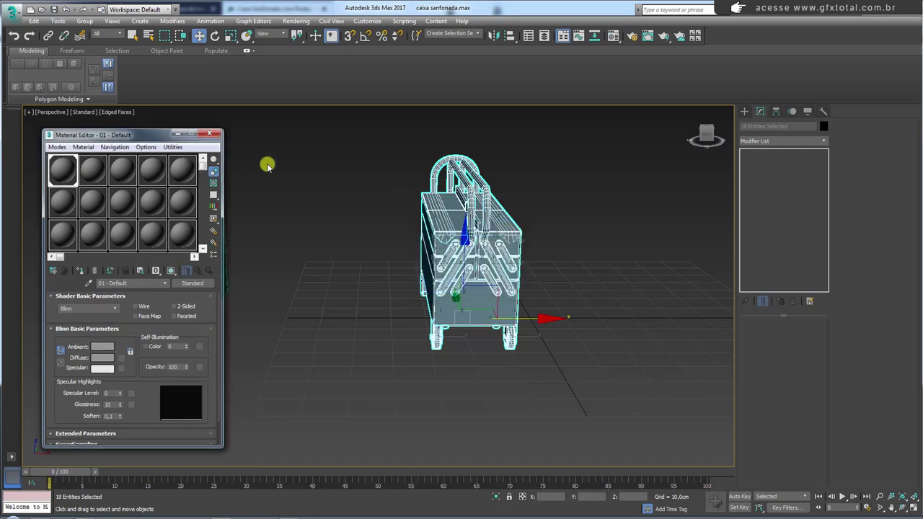
pyautogui.press('m')
pyautogui.click(314, 354)
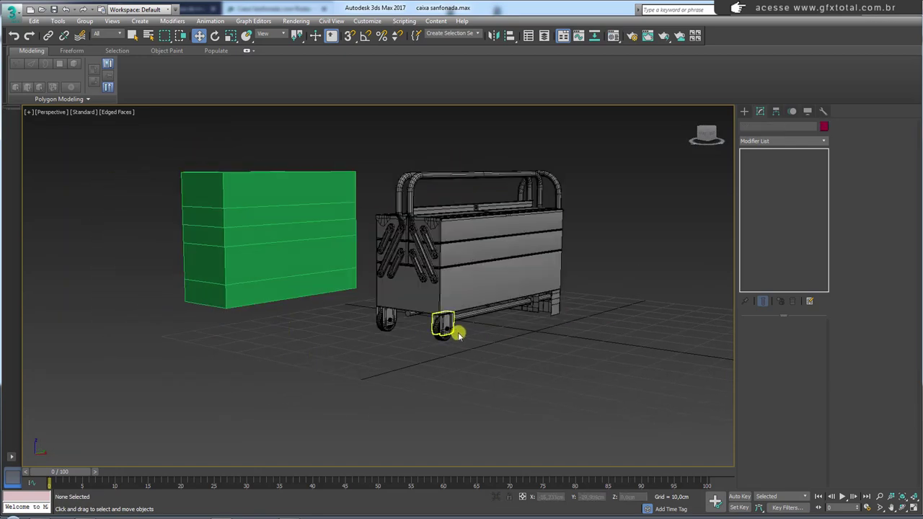
# Step: Select the Line002 pull-handle tube and slide it slightly along Y
pyautogui.scroll(3, 459, 334)
pyautogui.moveTo(472, 342)
pyautogui.keyDown('alt'); pyautogui.mouseDown(button='middle')
pyautogui.moveTo(507, 331)
pyautogui.moveTo(490, 328)
pyautogui.mouseUp(button='middle'); pyautogui.keyUp('alt')
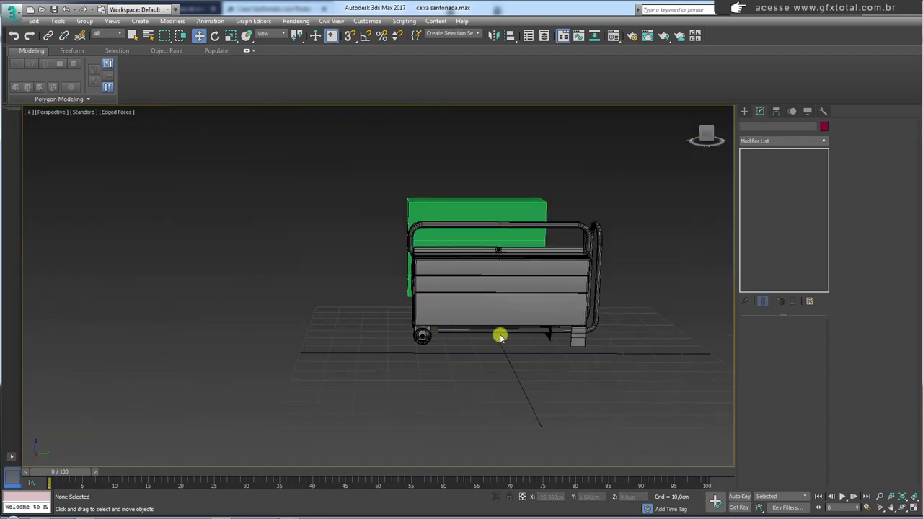
pyautogui.click(507, 334)
pyautogui.moveTo(638, 319); pyautogui.dragTo(488, 357, button='middle')
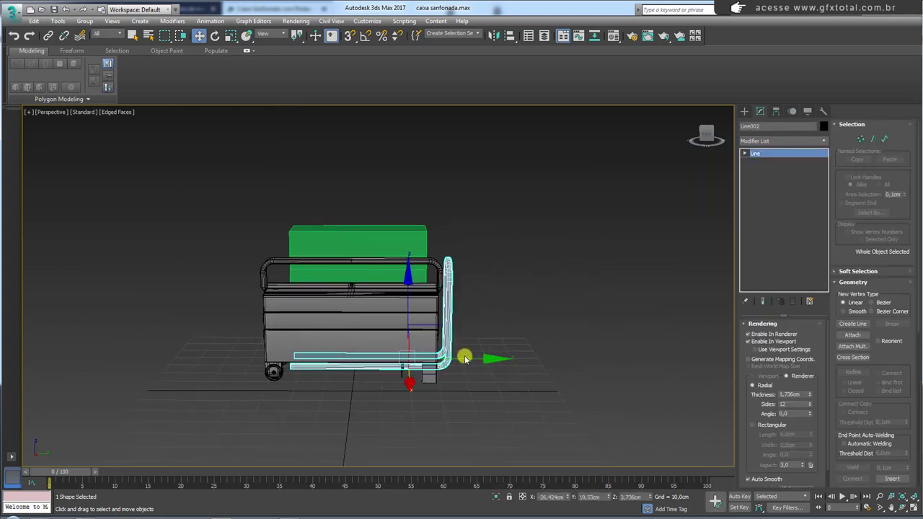
pyautogui.moveTo(454, 367)
pyautogui.mouseDown()
pyautogui.moveTo(581, 369)
pyautogui.moveTo(434, 373)
pyautogui.moveTo(480, 373)
pyautogui.moveTo(468, 377)
pyautogui.mouseUp()
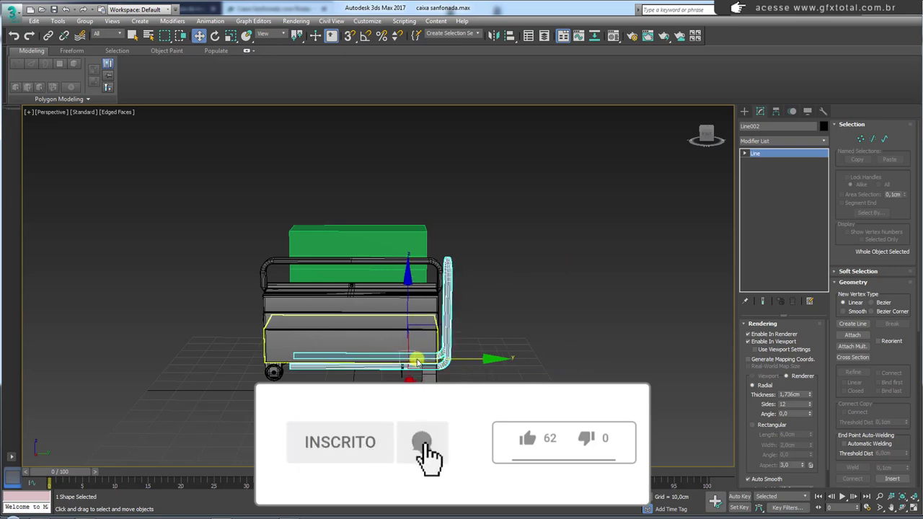
# Step: Select all 18 cart parts and orbit around to check the handle's new position
pyautogui.moveTo(416, 360)
pyautogui.keyDown('alt'); pyautogui.mouseDown(button='middle')
pyautogui.moveTo(457, 373)
pyautogui.moveTo(577, 319)
pyautogui.moveTo(464, 264)
pyautogui.moveTo(463, 315)
pyautogui.moveTo(509, 325)
pyautogui.moveTo(532, 312)
pyautogui.moveTo(513, 268)
pyautogui.mouseUp(button='middle'); pyautogui.keyUp('alt')
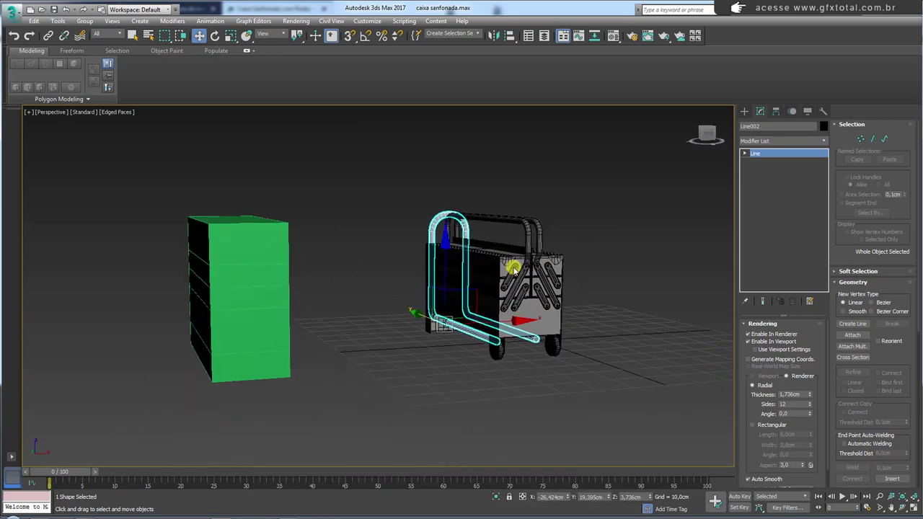
pyautogui.scroll(2, 513, 269)
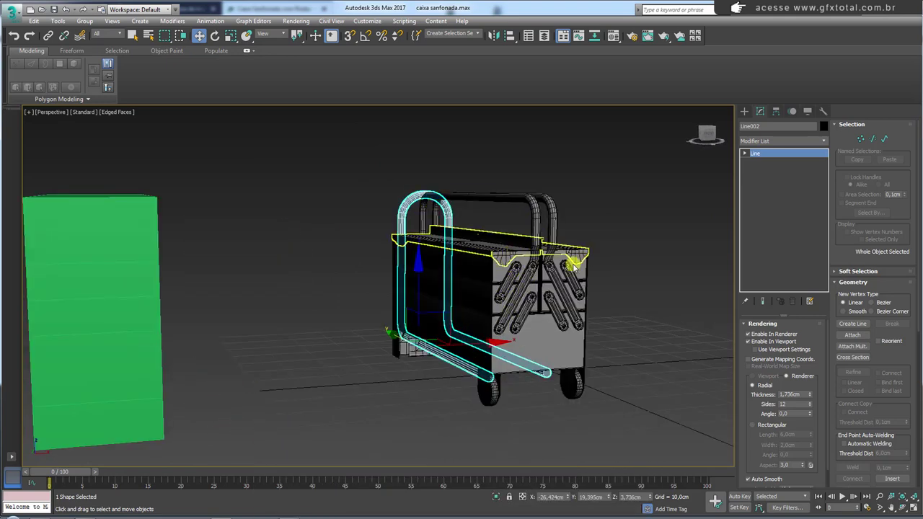
pyautogui.scroll(-3, 573, 265)
pyautogui.scroll(2, 475, 325)
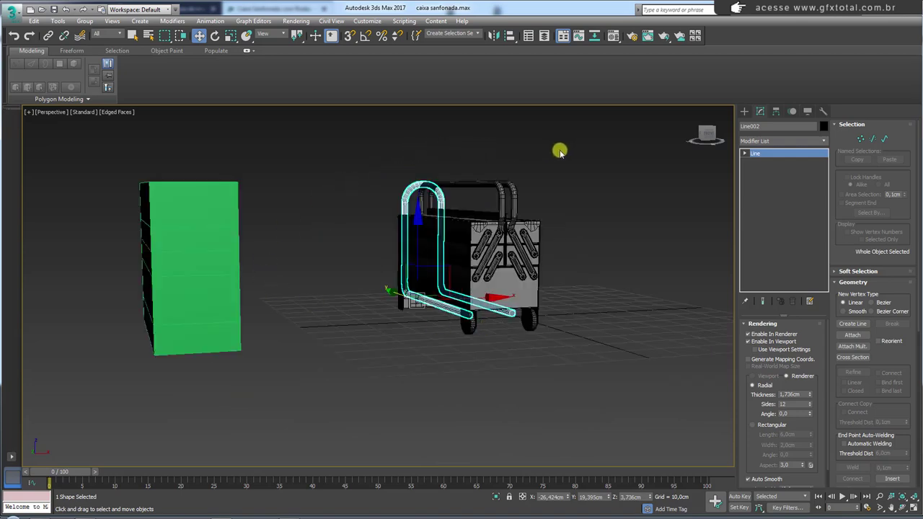
pyautogui.moveTo(379, 376); pyautogui.dragTo(388, 370)
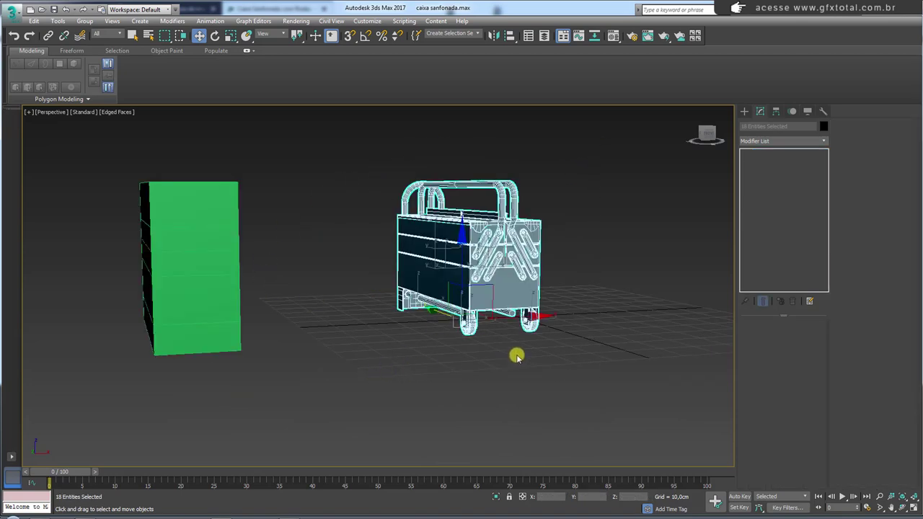
pyautogui.moveTo(516, 356)
pyautogui.keyDown('alt'); pyautogui.mouseDown(button='middle')
pyautogui.moveTo(447, 361)
pyautogui.moveTo(395, 350)
pyautogui.moveTo(276, 373)
pyautogui.moveTo(295, 365)
pyautogui.mouseUp(button='middle'); pyautogui.keyUp('alt')
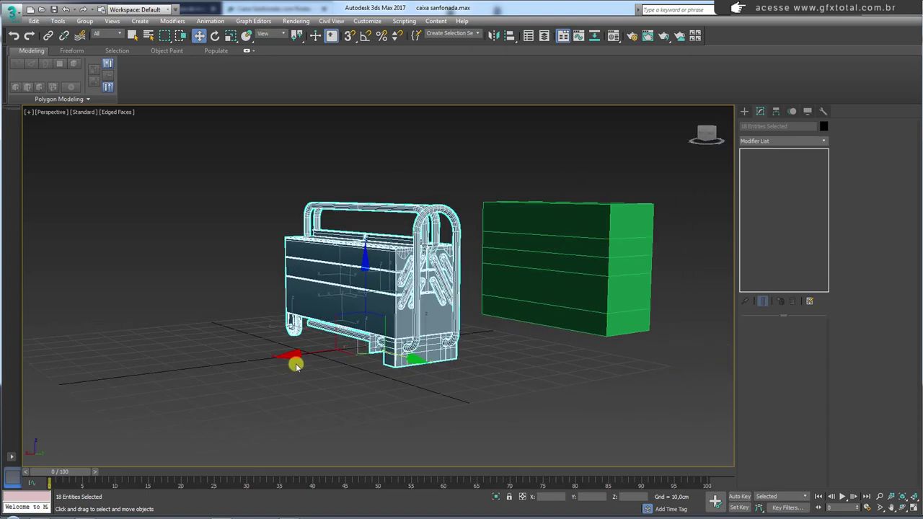